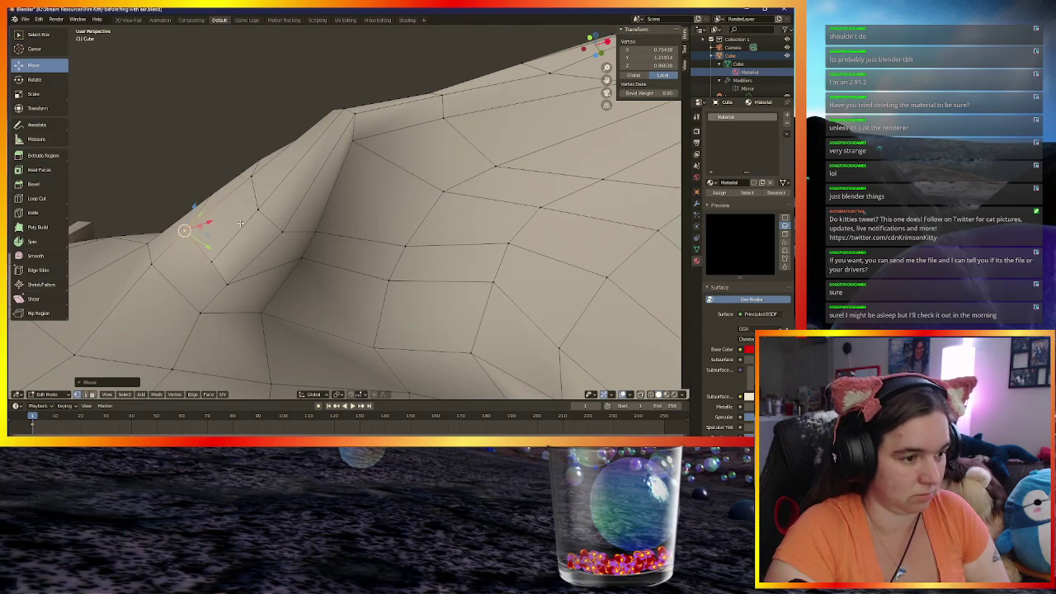
Switch to edge selection and extrude the head's open border edge beside the ear base into a new face
middle_click_drag(237, 257, 244, 347)
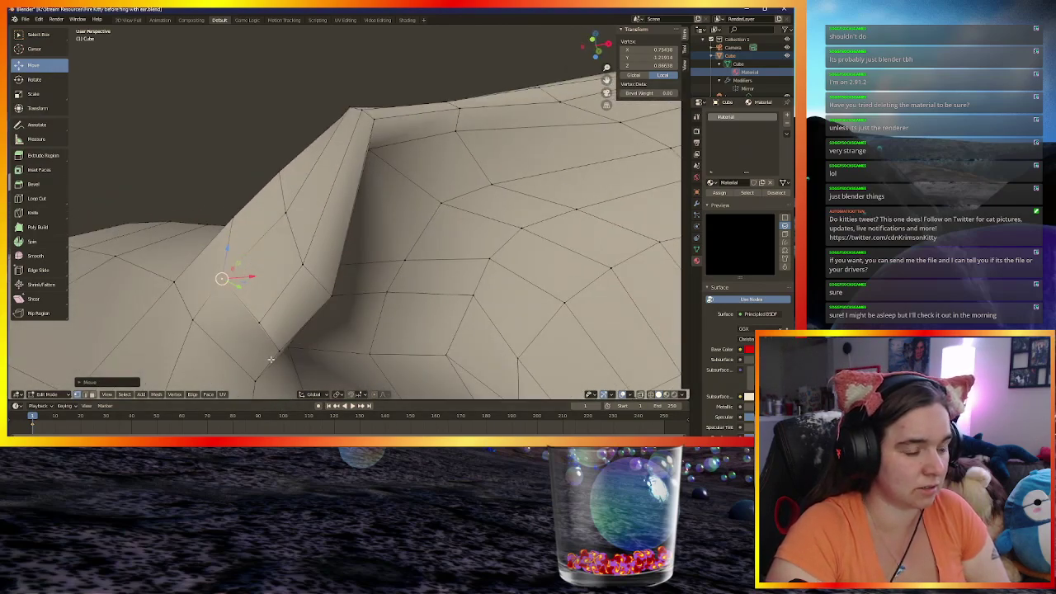
middle_click_drag(251, 357, 235, 347)
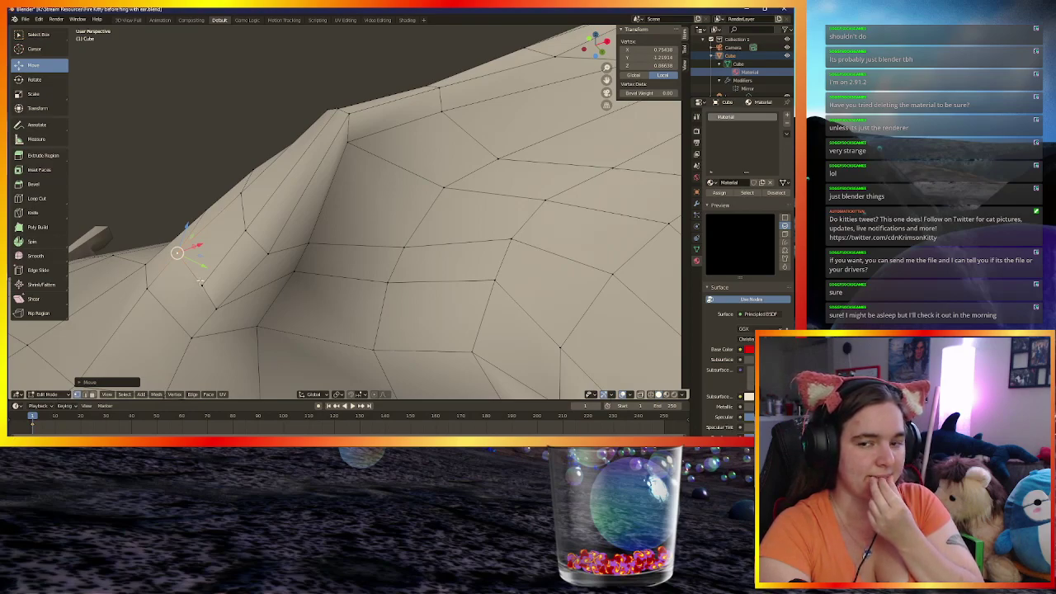
middle_click_drag(214, 293, 167, 239)
scroll(248, 248, "up", 6)
middle_click_drag(302, 250, 360, 347)
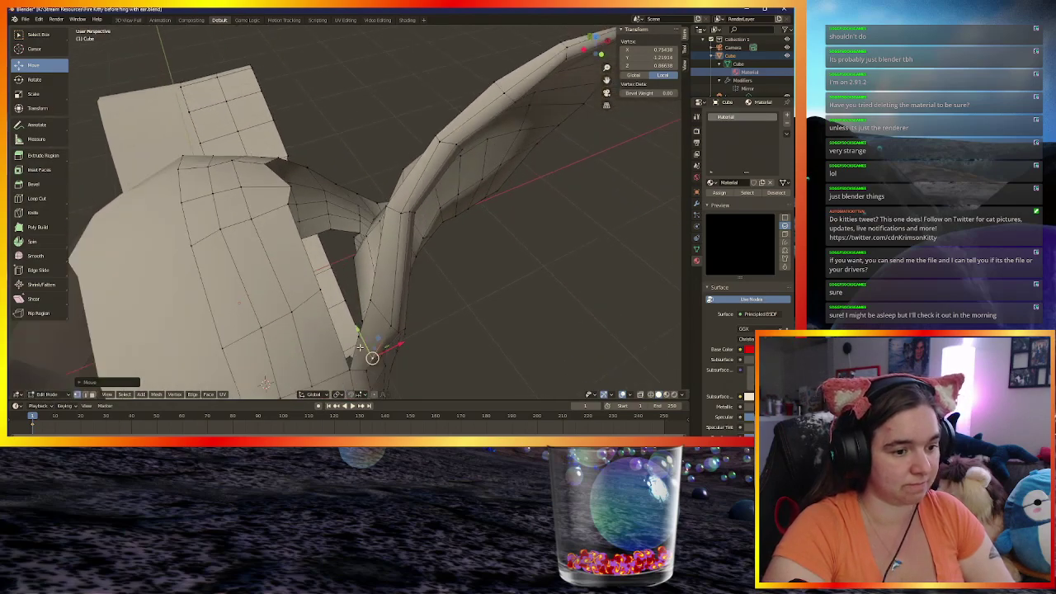
left_click(84, 394)
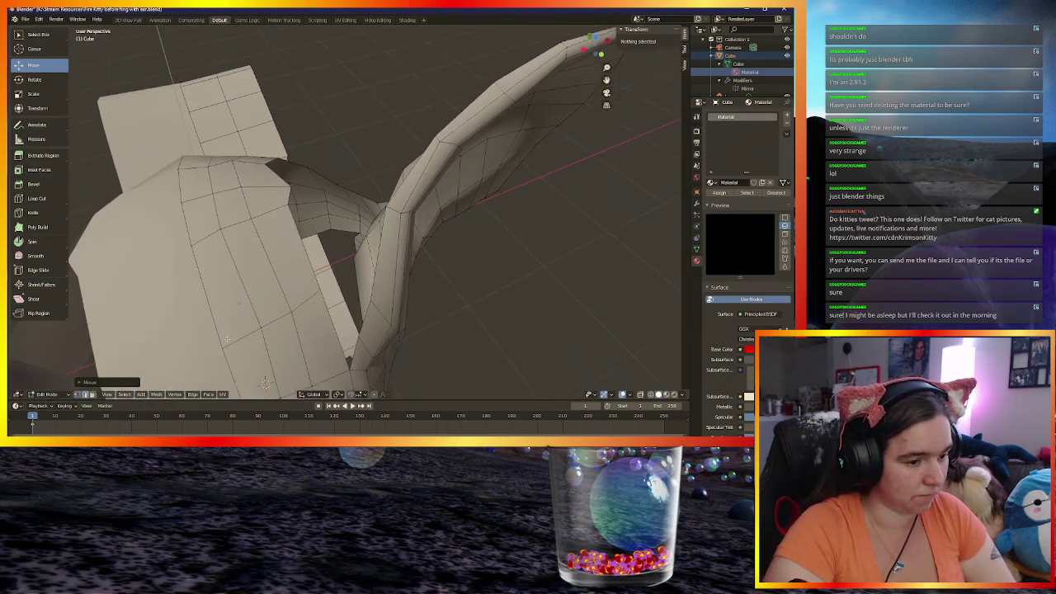
left_click(354, 345)
key("g")
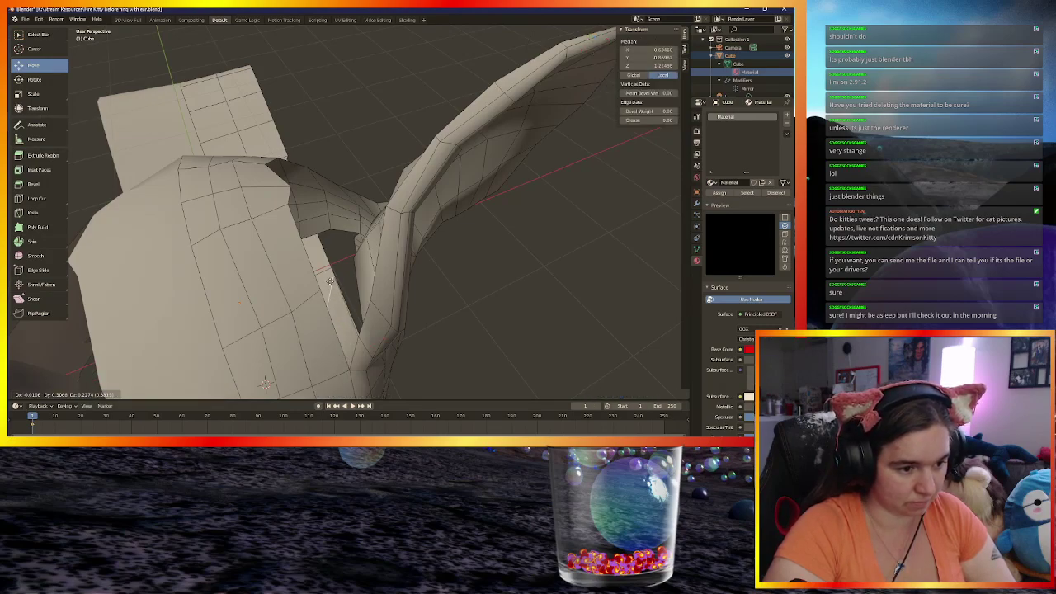
left_click(334, 239)
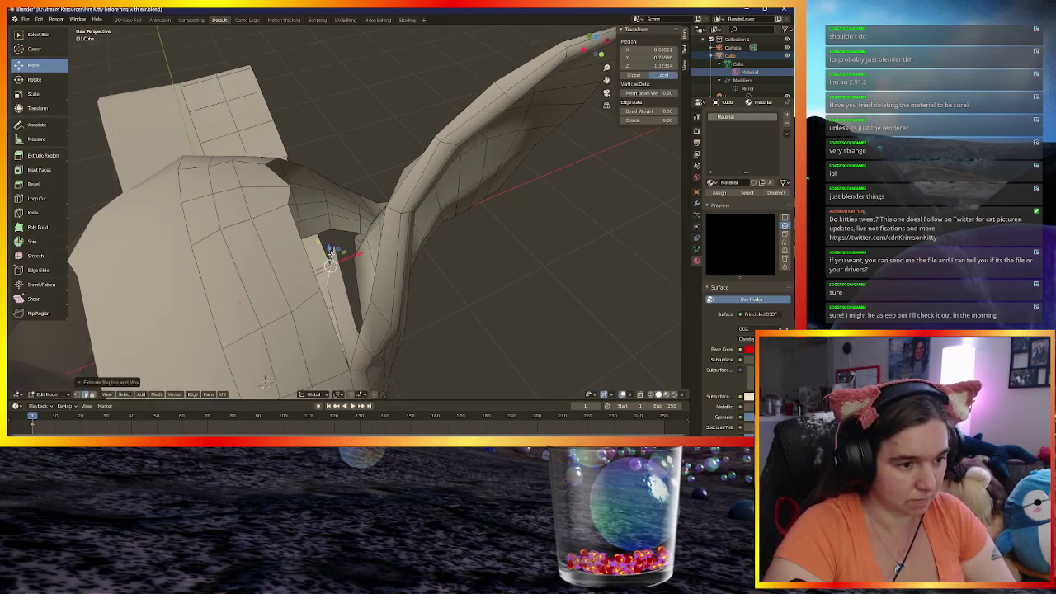
key("e")
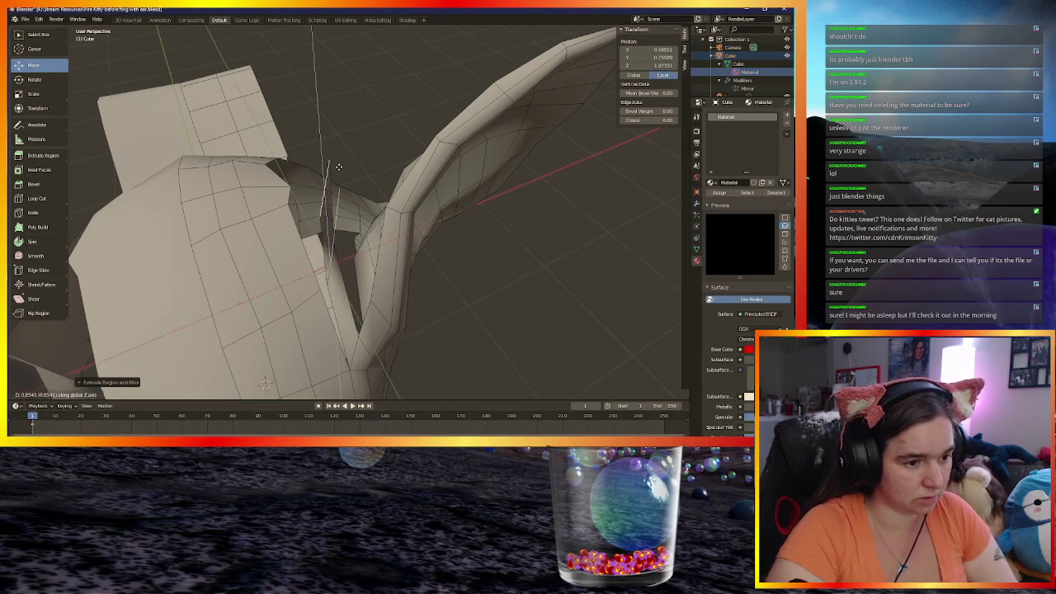
right_click(338, 167)
mouse_move(350, 187)
middle_mouse_down()
mouse_move(474, 172)
mouse_move(487, 197)
mouse_move(335, 156)
mouse_move(349, 138)
mouse_move(371, 165)
mouse_move(360, 163)
mouse_move(365, 181)
middle_mouse_up()
Extrude the new edge in successive segments along the ear base to form a strip reaching the outer ear corner
middle_click_drag(337, 250, 435, 251)
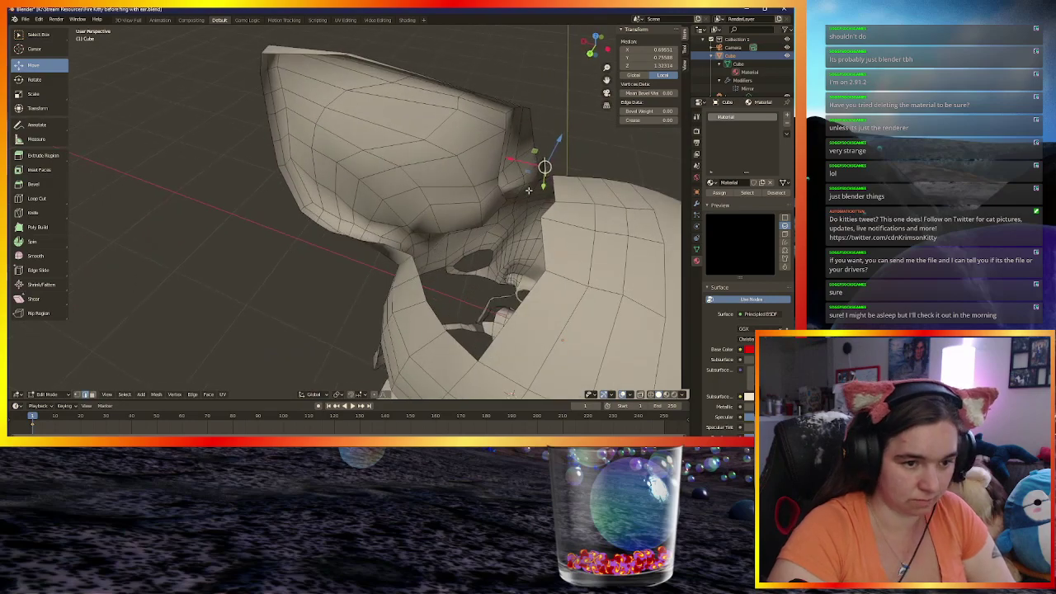
key("g")
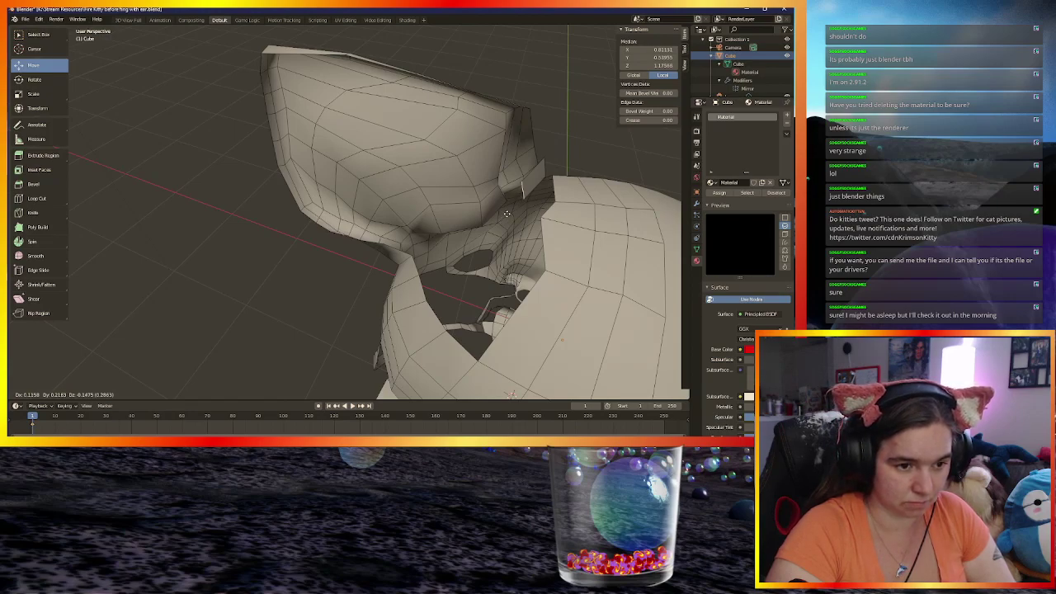
left_click(511, 213)
key("g")
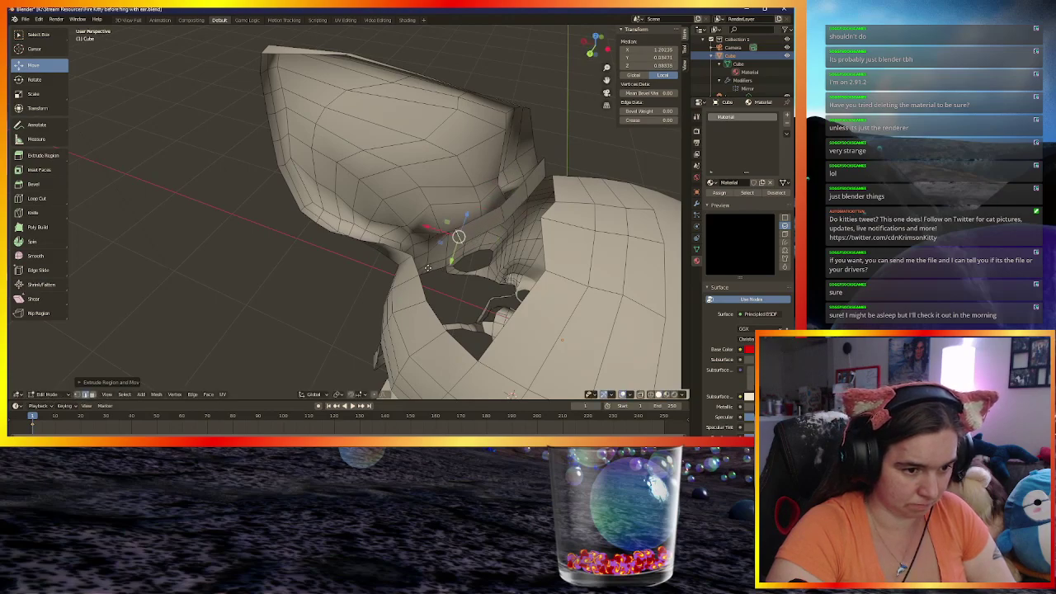
left_click(392, 270)
middle_click_drag(393, 272, 334, 288)
Switch to vertex selection and merge the strip's two outer-end vertices into the adjoining mesh vertices using At Last
left_click(77, 395)
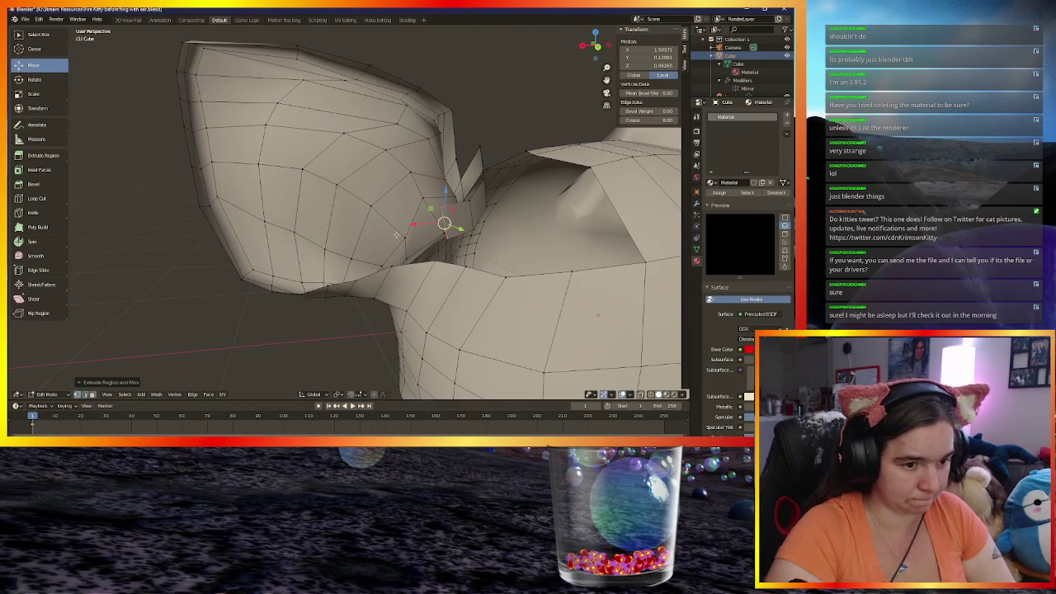
left_click(446, 239)
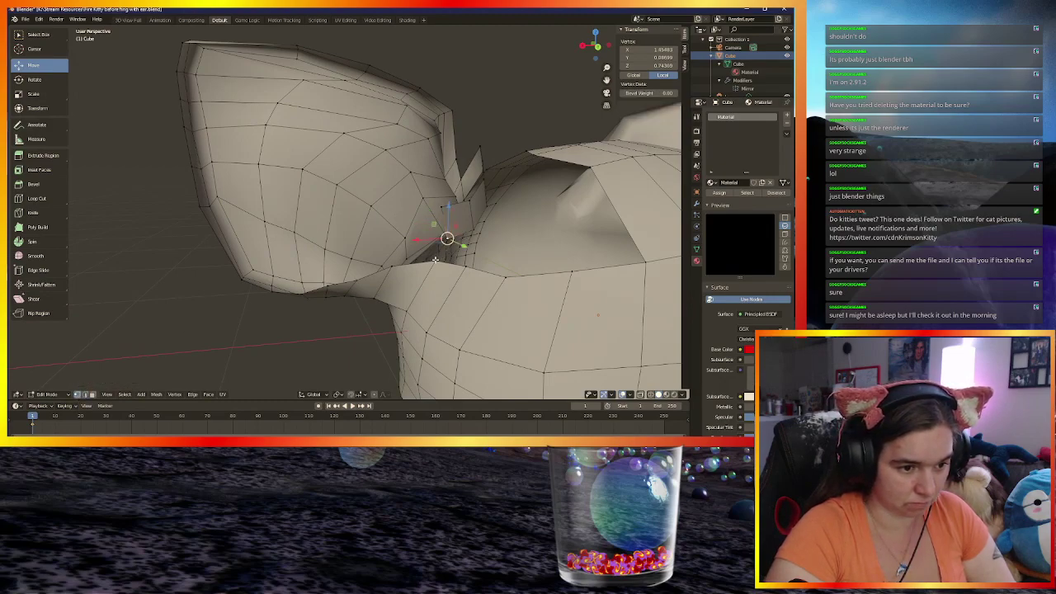
key("m")
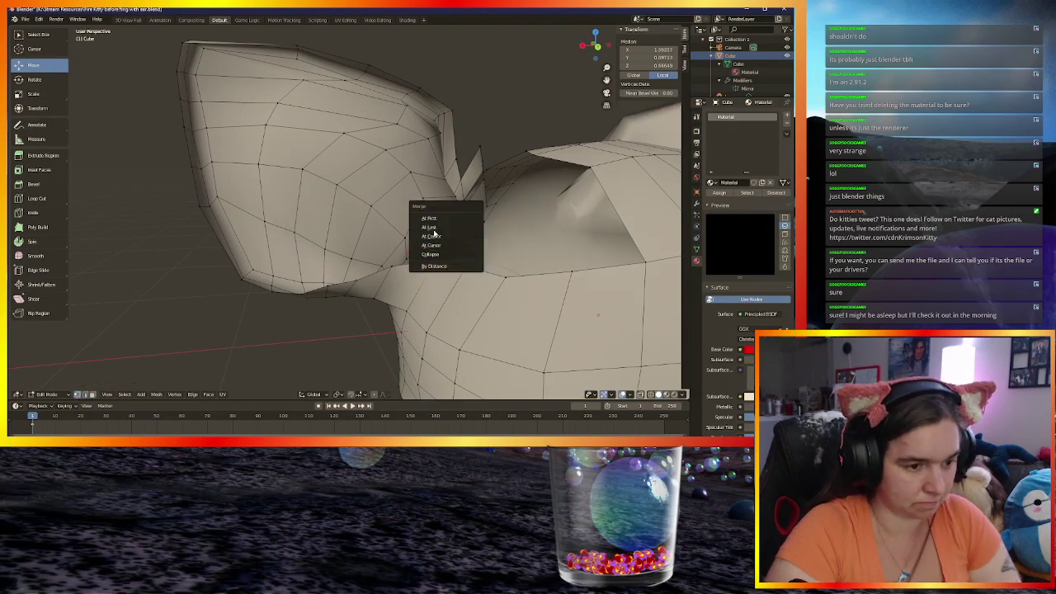
left_click(430, 227)
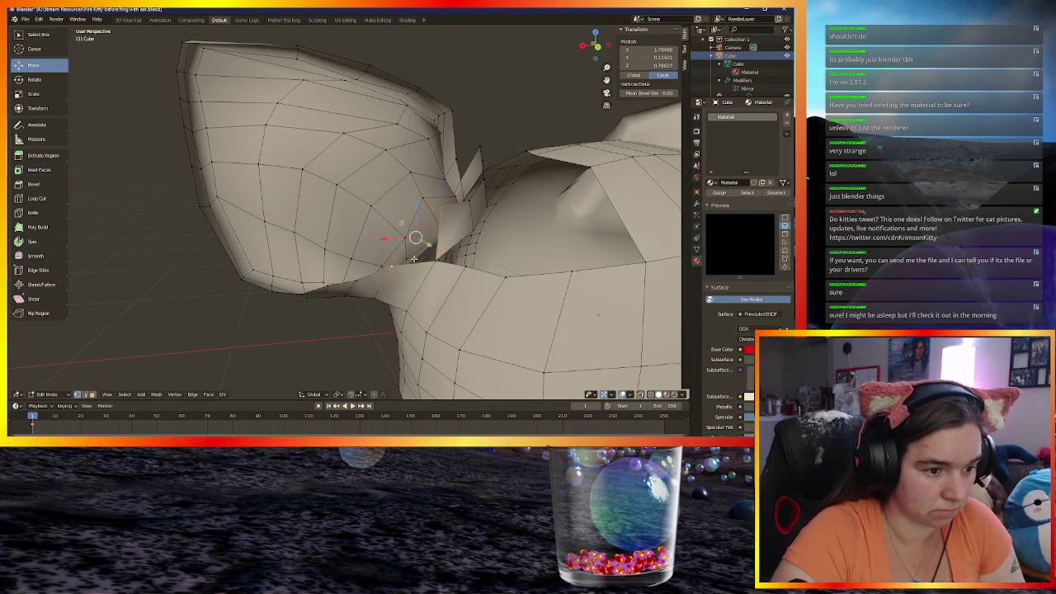
middle_click_drag(427, 262, 481, 270)
key("m")
left_click(402, 267)
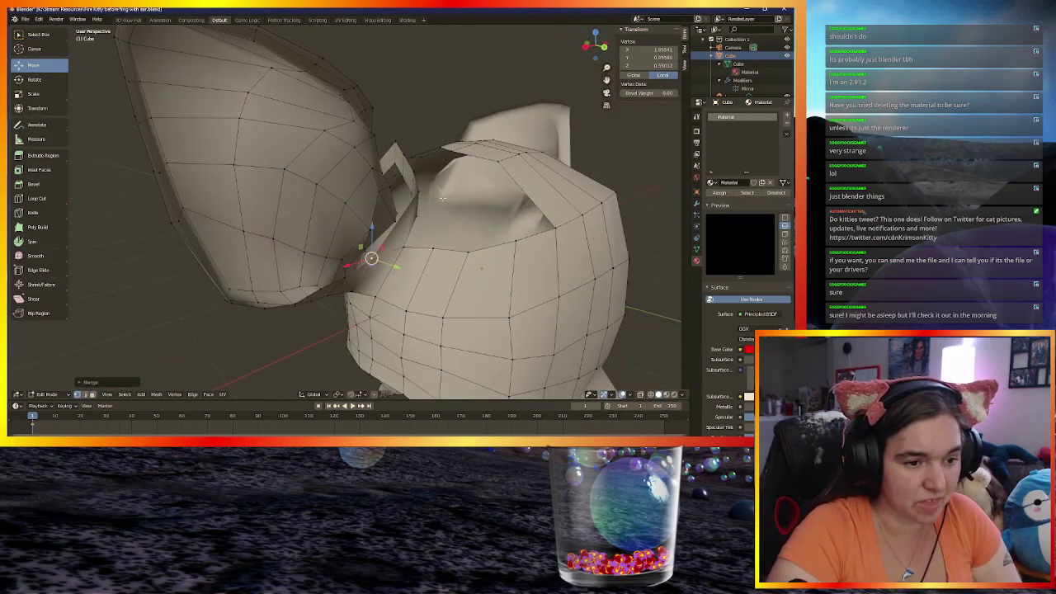
Merge the vertices at the strip's starting end on top of the head using At Last
middle_click_drag(506, 188, 629, 209)
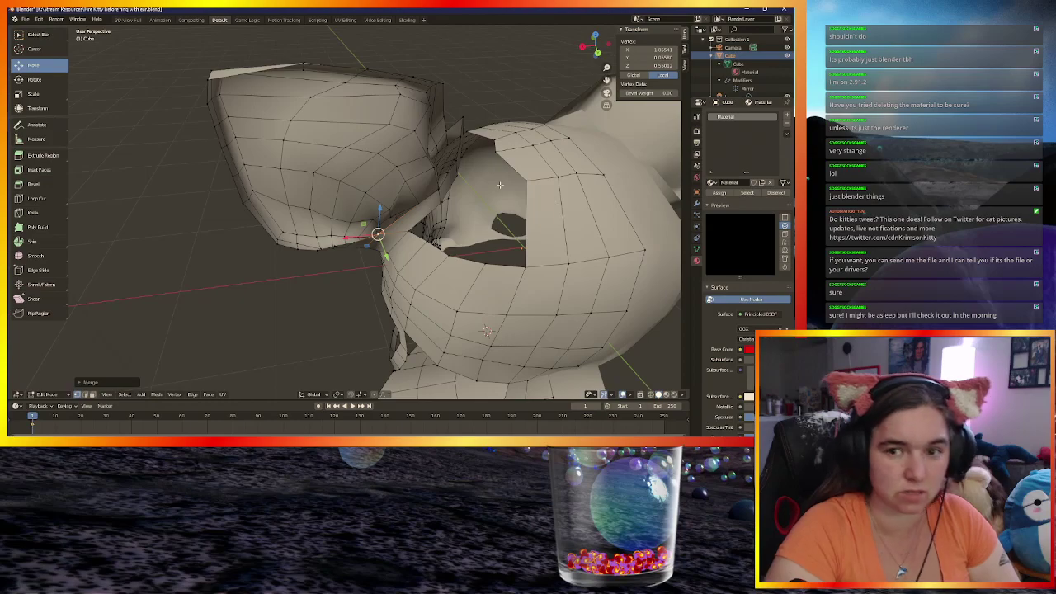
middle_click_drag(456, 78, 509, 180)
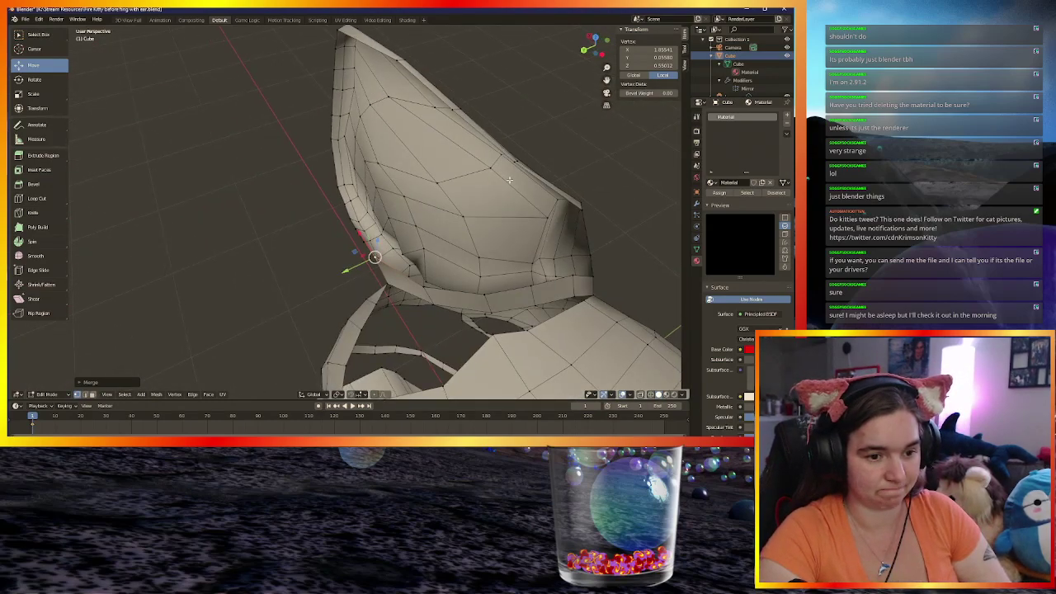
left_click(574, 295)
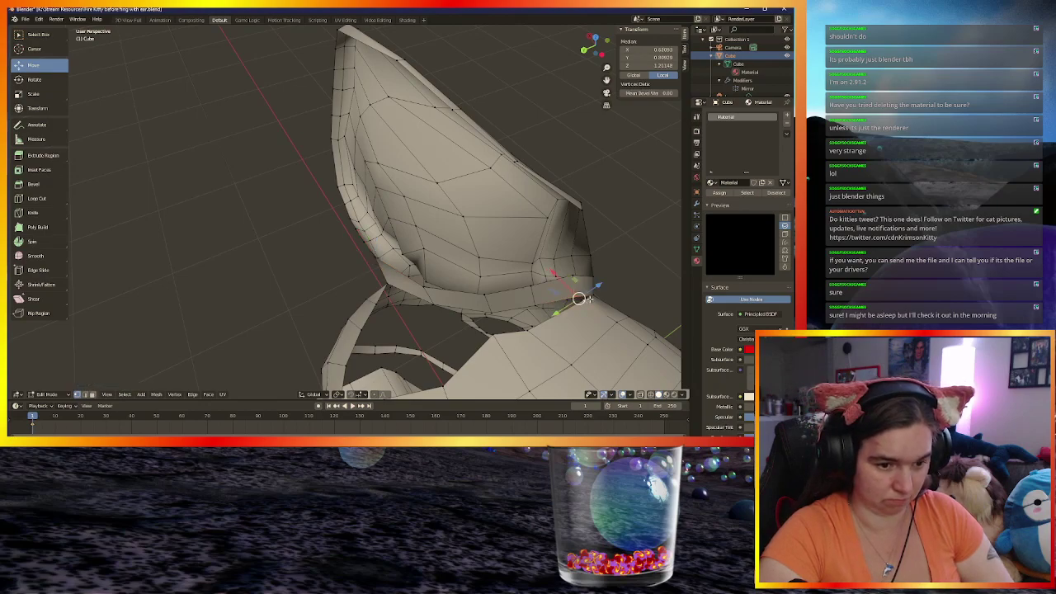
key("m")
left_click(548, 301)
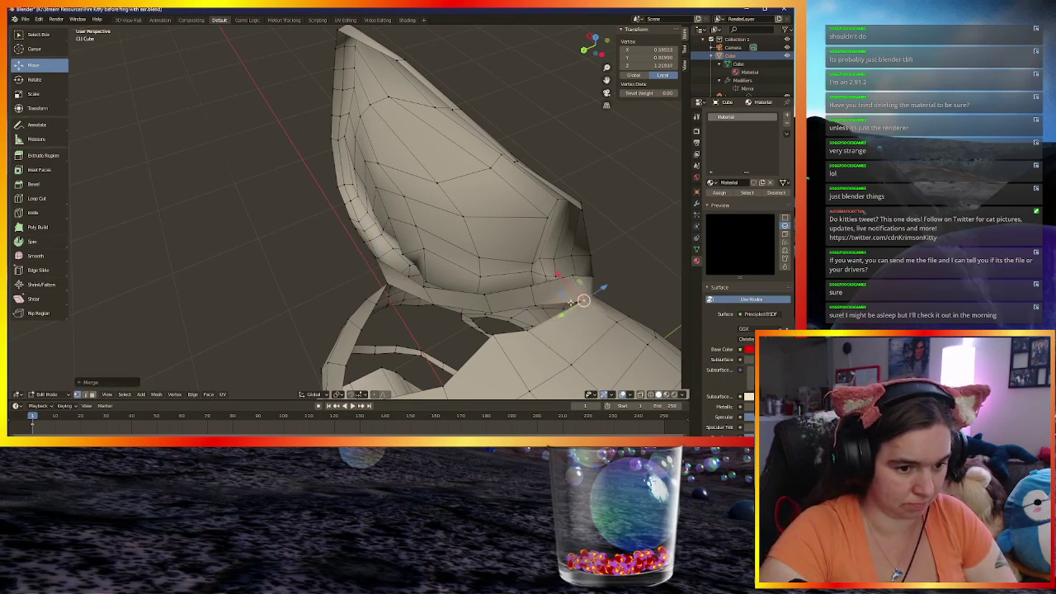
Merge the strip's next lower vertex into the corner vertex of the head opening using At Last
left_click(537, 306)
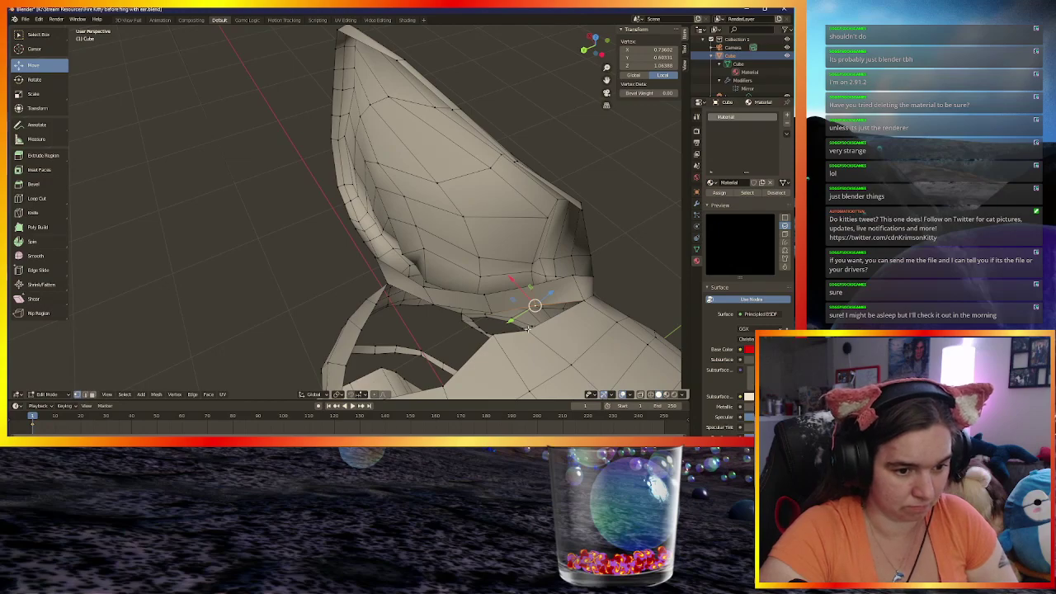
key("m")
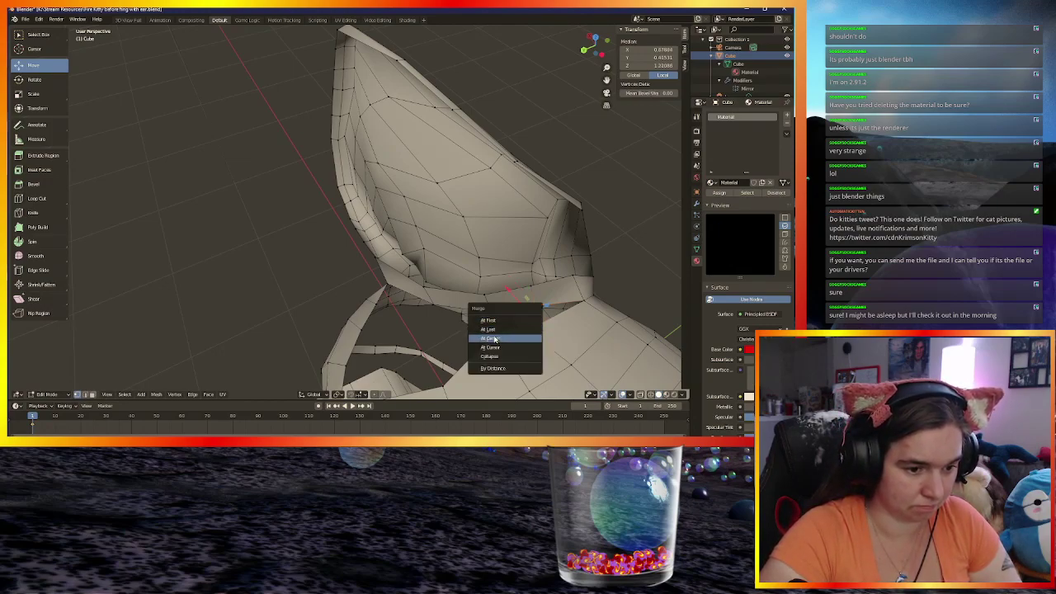
left_click(490, 339)
middle_click_drag(492, 338, 599, 286)
left_click(476, 157, "shift")
middle_click_drag(476, 157, 491, 221)
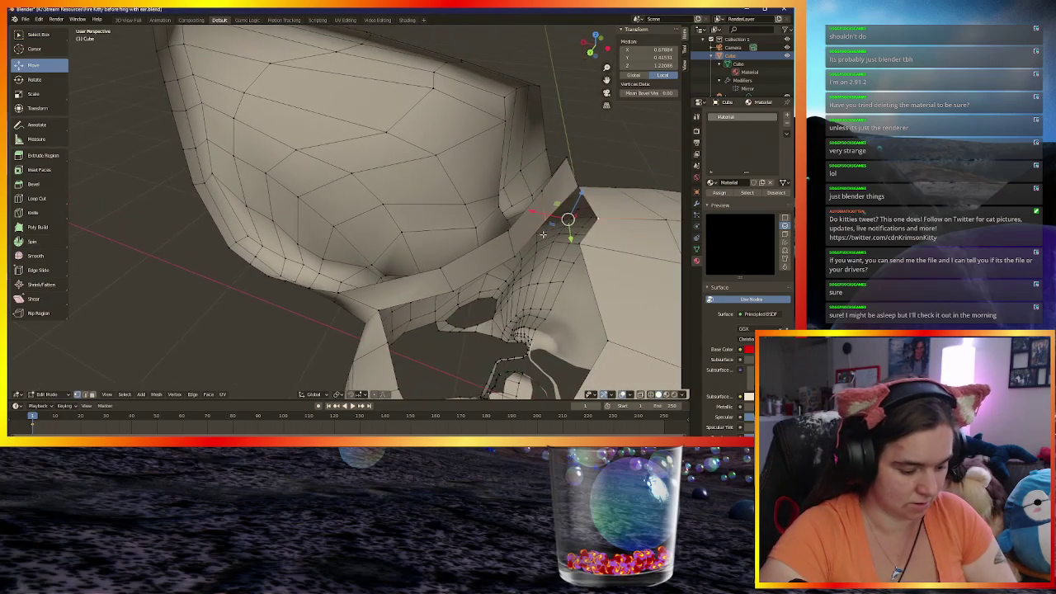
key("m")
left_click(515, 235)
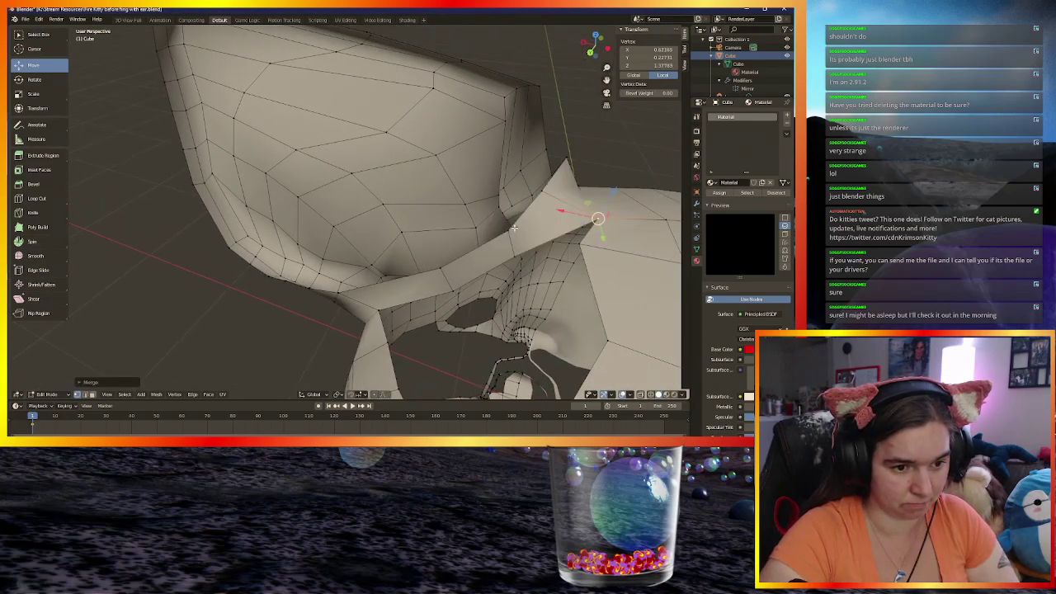
Move the vertex on the head opening's rim horizontally toward the head's centre with Z locked
mouse_move(514, 235)
middle_mouse_down()
mouse_move(584, 217)
mouse_move(552, 248)
mouse_move(517, 230)
mouse_move(512, 242)
middle_mouse_up()
left_click(522, 217)
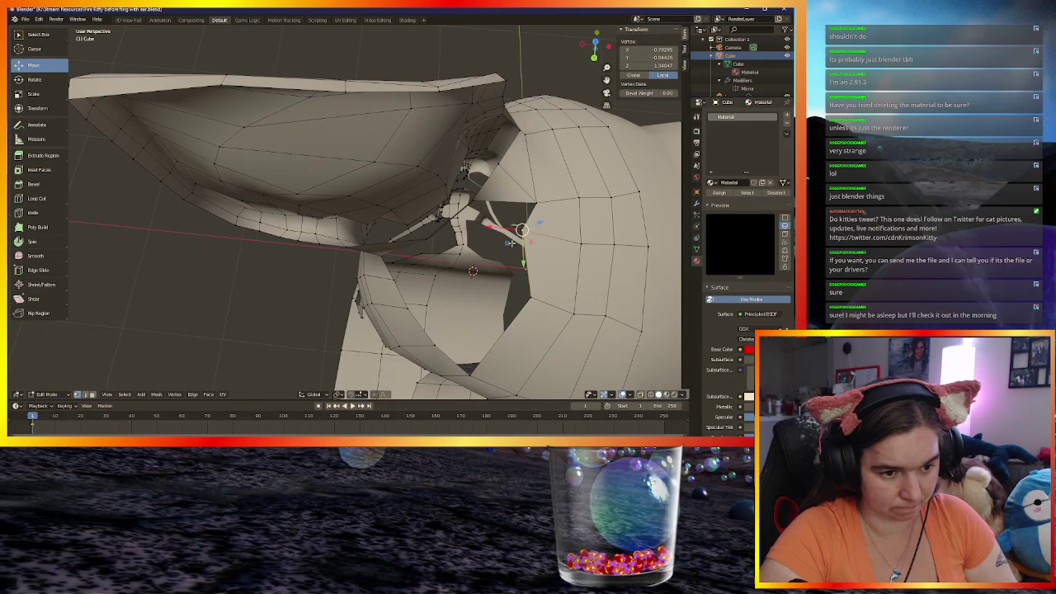
key("g")
key("shift+z")
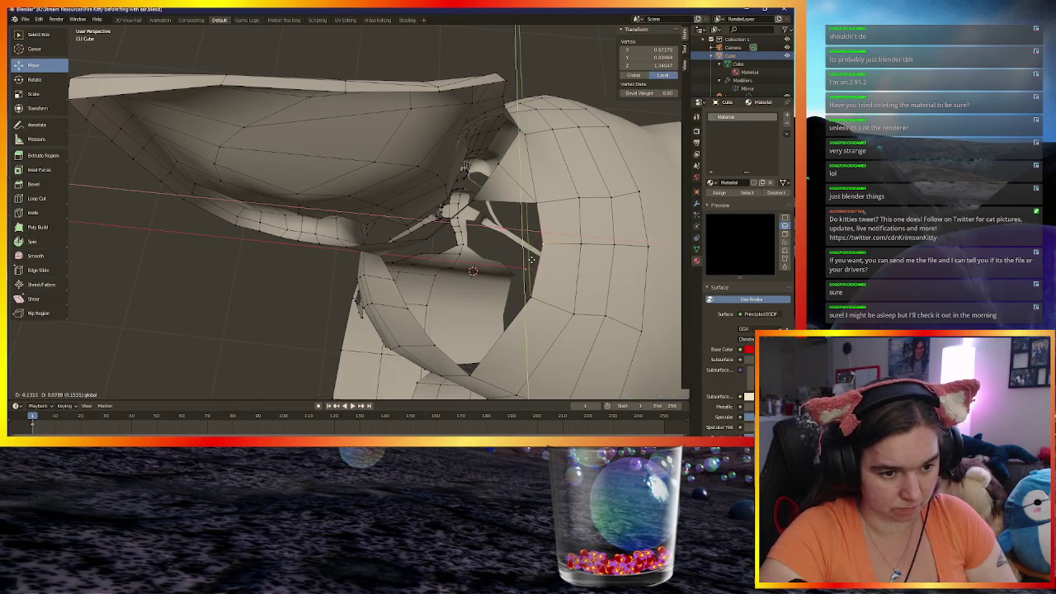
left_click(530, 259)
middle_click_drag(529, 259, 484, 359)
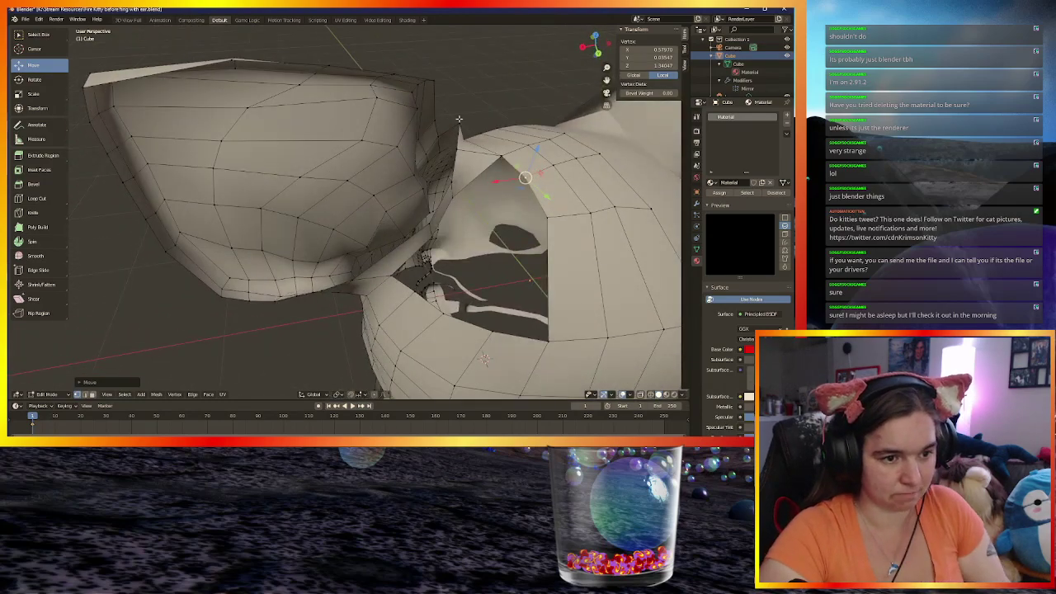
Move the strip's raised peak vertex and the vertices further along its edge closer to the ear base
middle_click_drag(468, 113, 472, 126)
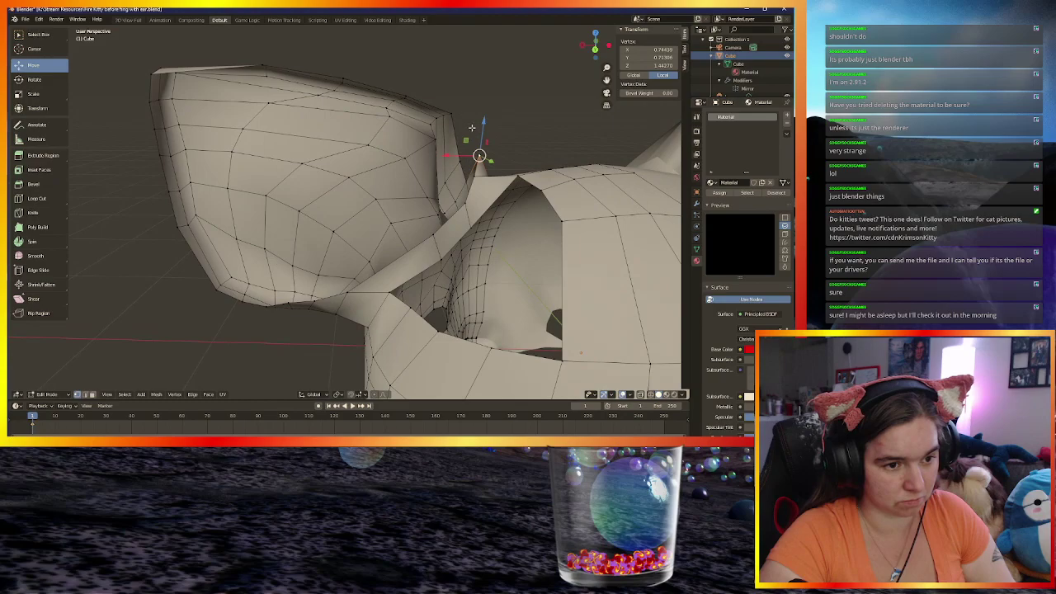
left_click_drag(465, 142, 454, 155)
middle_click_drag(473, 229, 556, 196)
mouse_move(406, 249)
left_mouse_down()
mouse_move(429, 222)
mouse_move(414, 265)
left_mouse_up()
mouse_move(405, 272)
middle_mouse_down()
mouse_move(396, 275)
mouse_move(407, 273)
middle_mouse_up()
left_click_drag(396, 270, 437, 259)
middle_click_drag(383, 290, 219, 344)
middle_click_drag(239, 309, 429, 216)
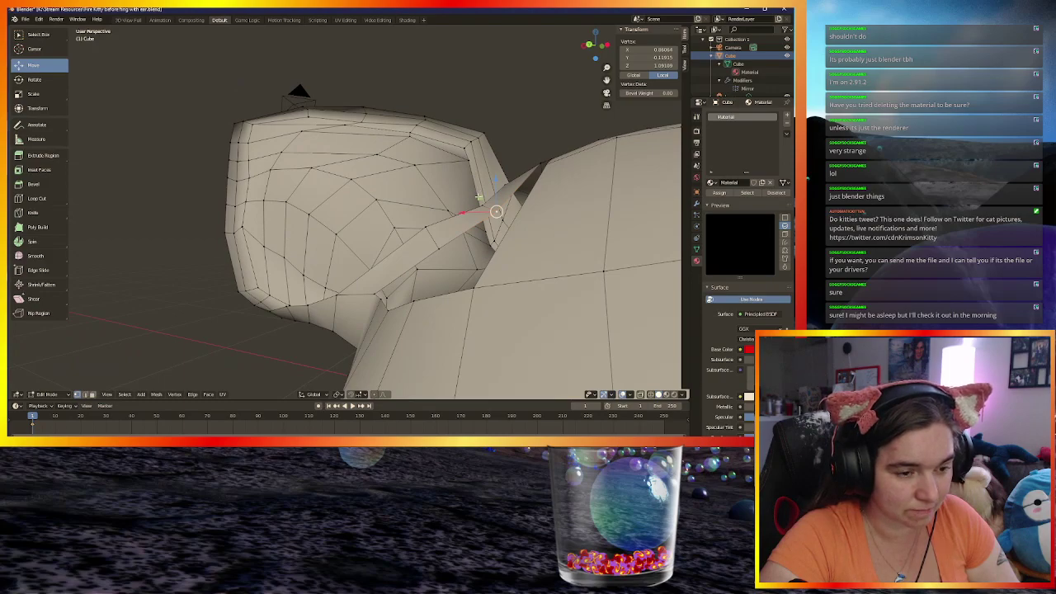
Move three consecutive vertices along the strip's free edge up and outward toward the ear base
key("g")
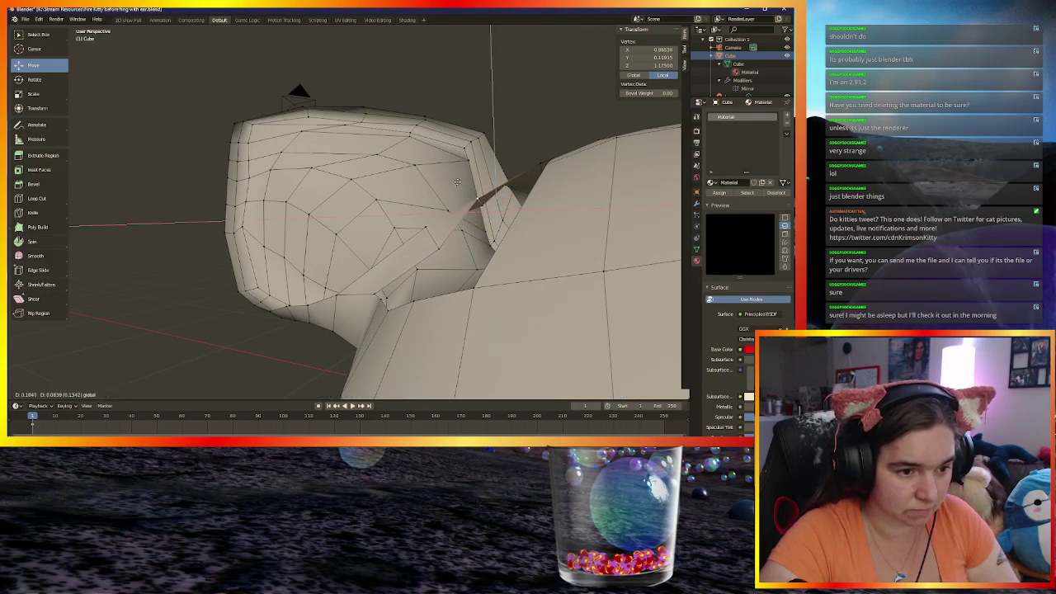
left_click(458, 192)
left_click(438, 250)
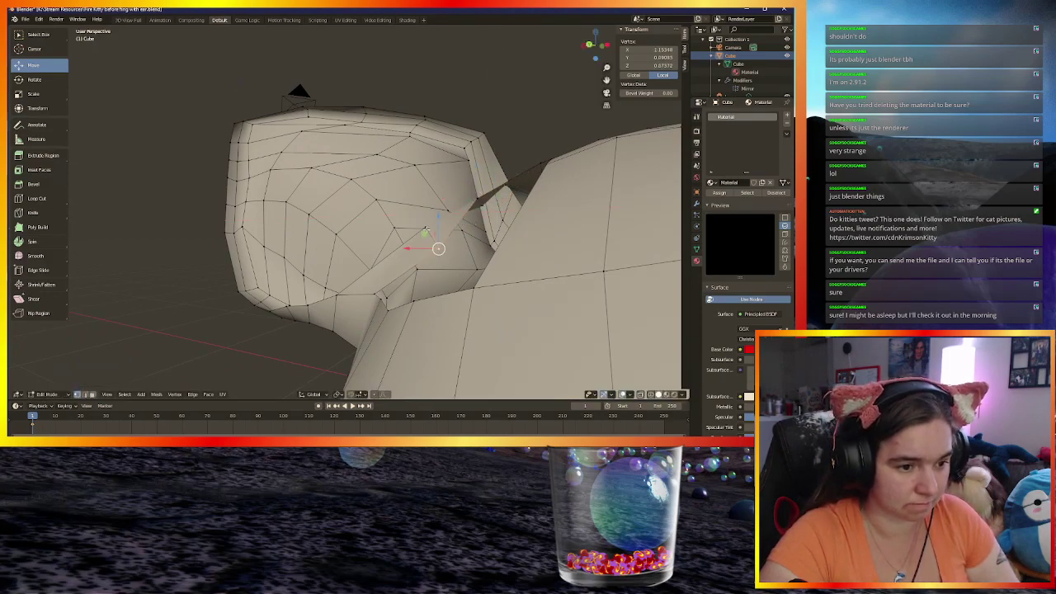
key("g")
left_click(417, 219)
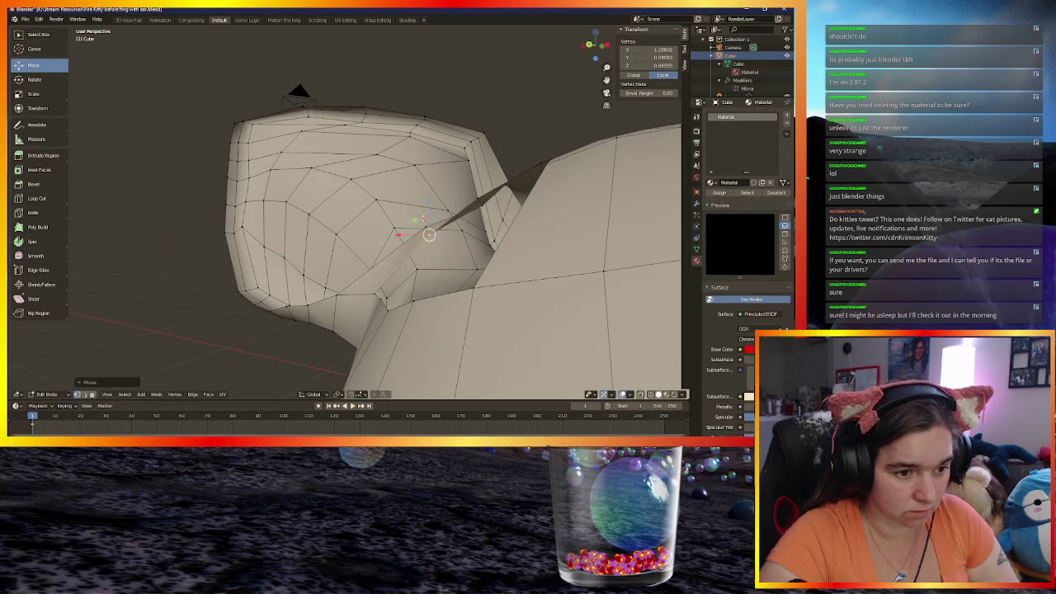
left_click(481, 204)
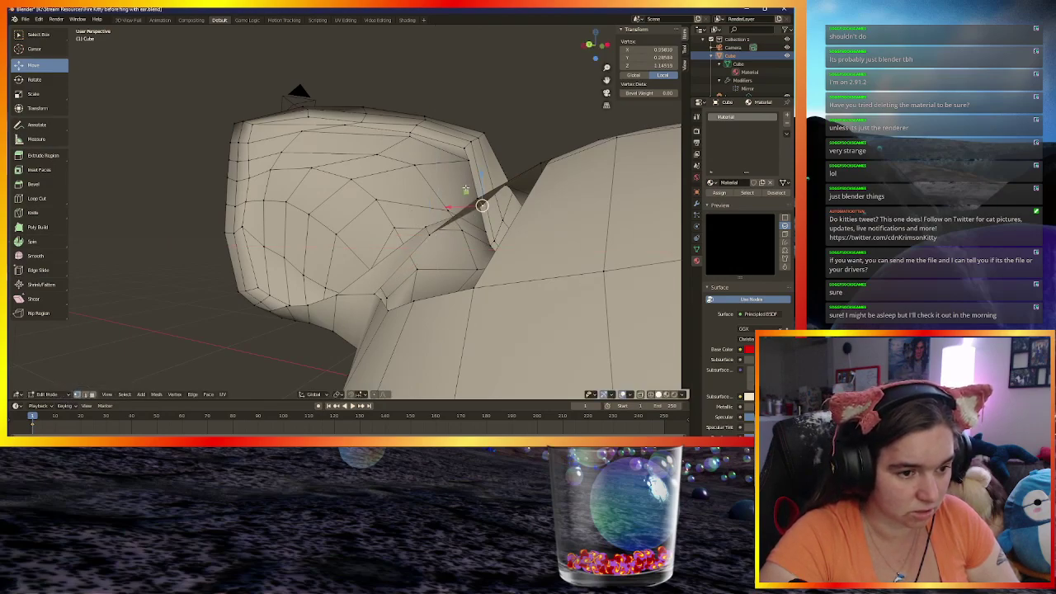
key("g")
left_click(452, 174)
middle_click_drag(453, 173, 490, 239)
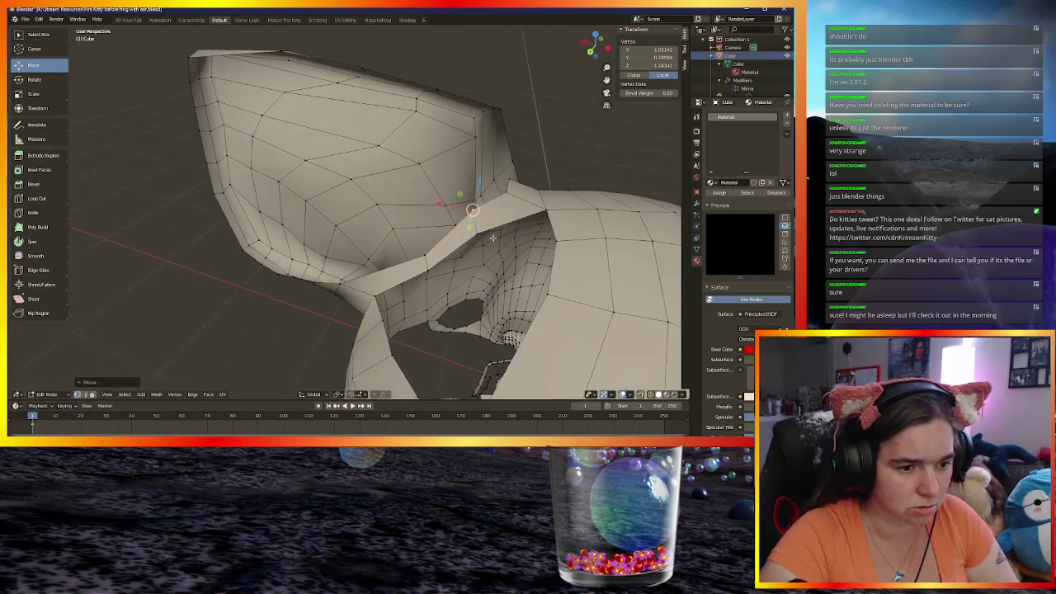
Shift the middle vertex of the strip's free edge horizontally back toward the head with its Z height kept
left_click(506, 193)
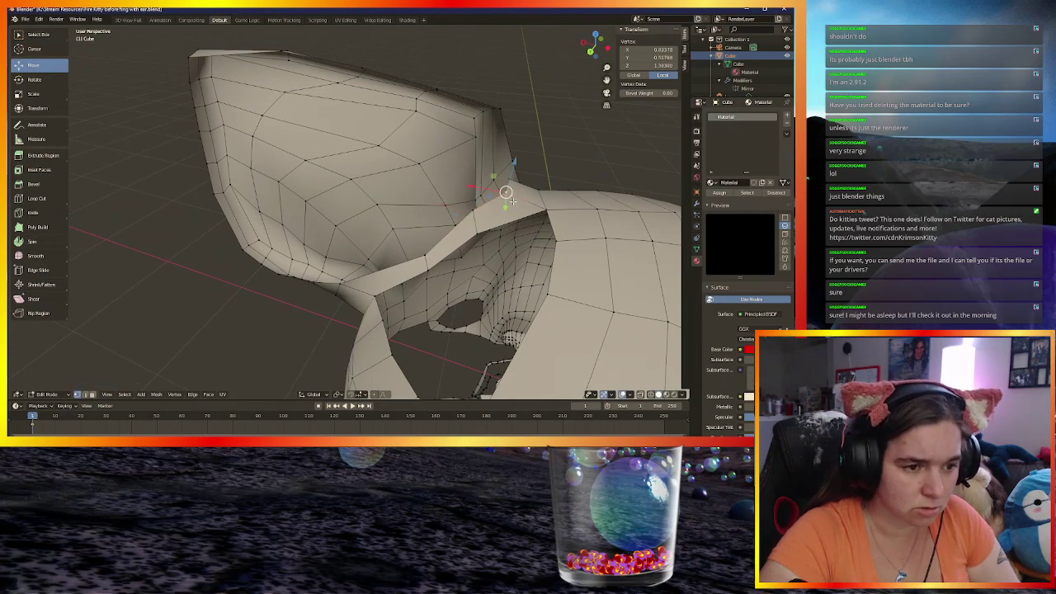
middle_click_drag(506, 192, 464, 253)
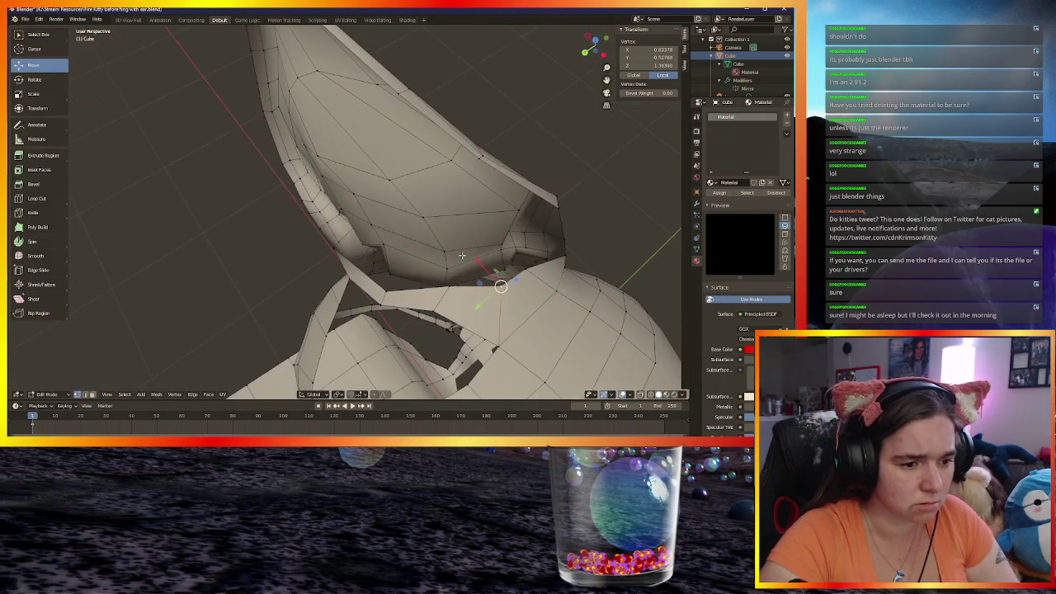
left_click(448, 286)
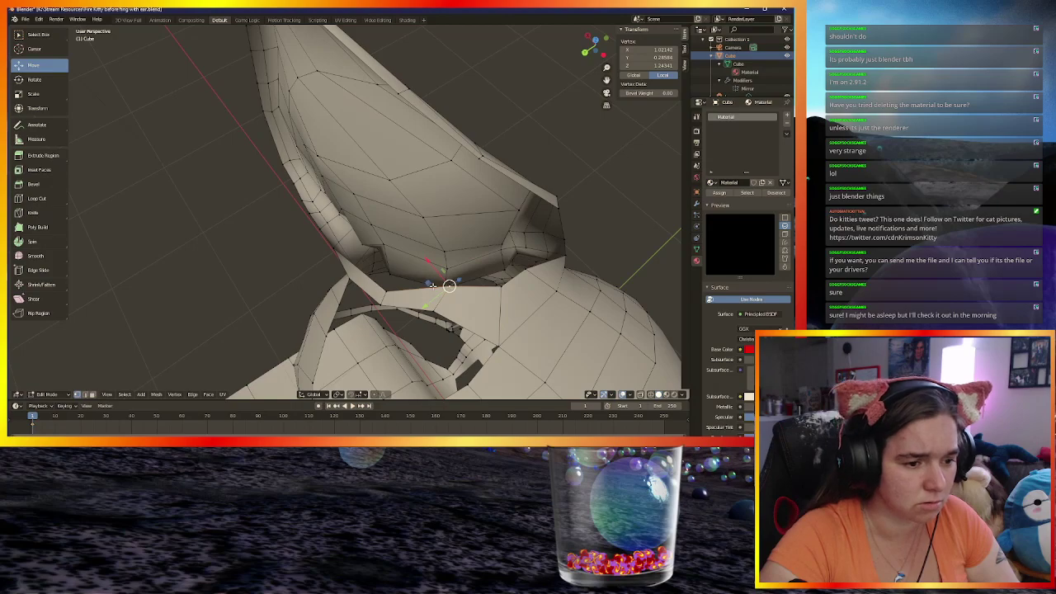
left_click_drag(429, 283, 483, 287)
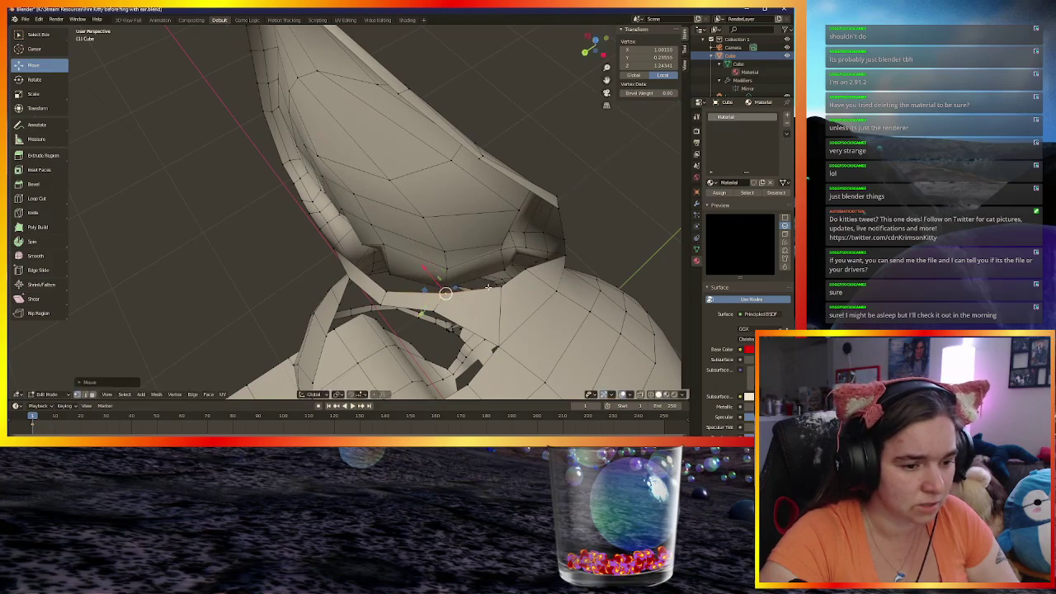
Move the strip's two edge vertices nearest the back of the ear horizontally with Z locked
middle_click_drag(526, 270, 518, 328)
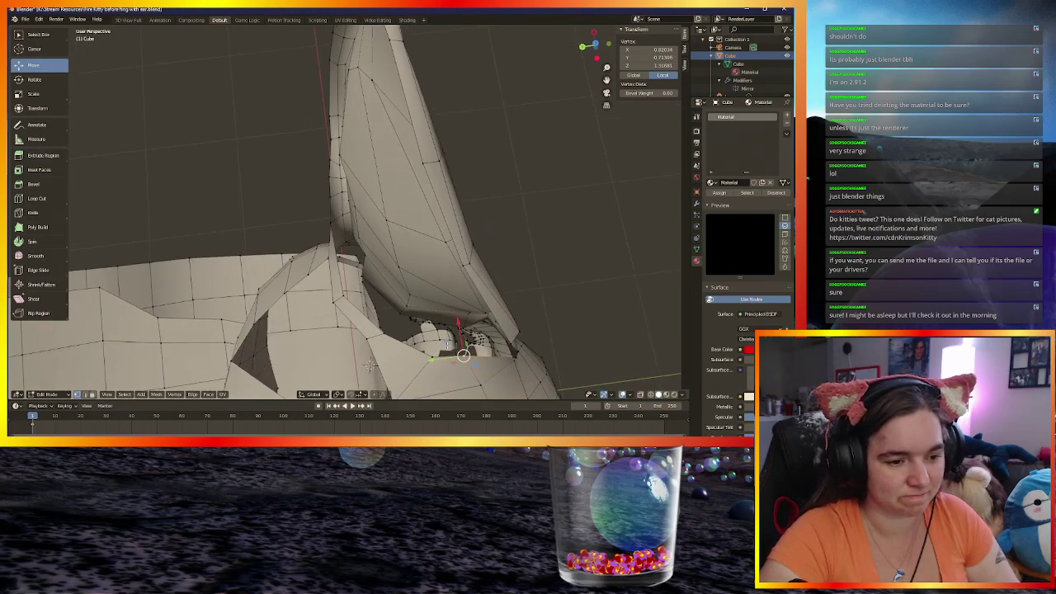
key("g")
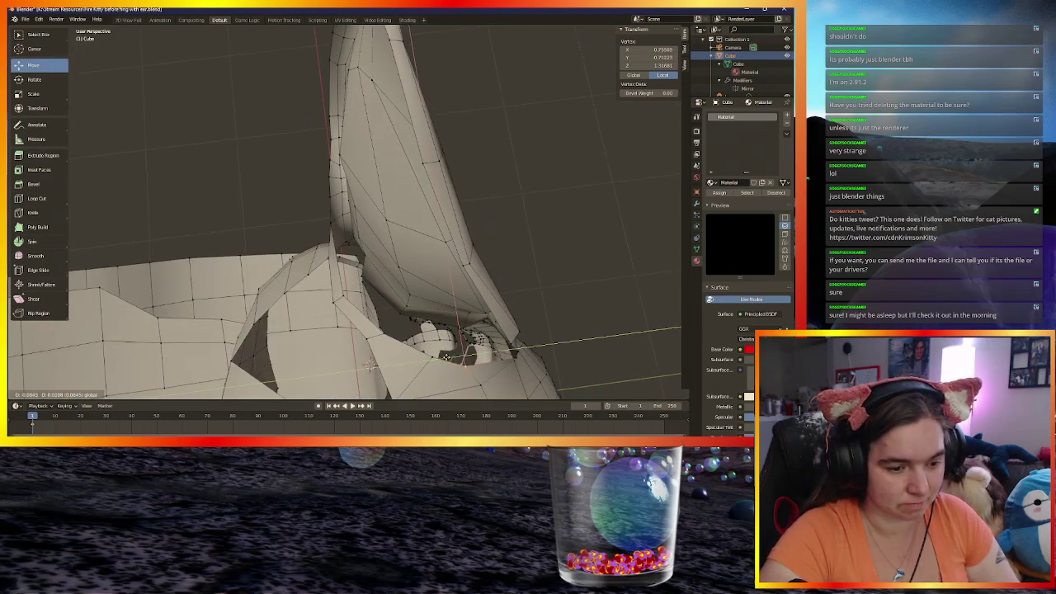
left_click(370, 364)
left_click(514, 355)
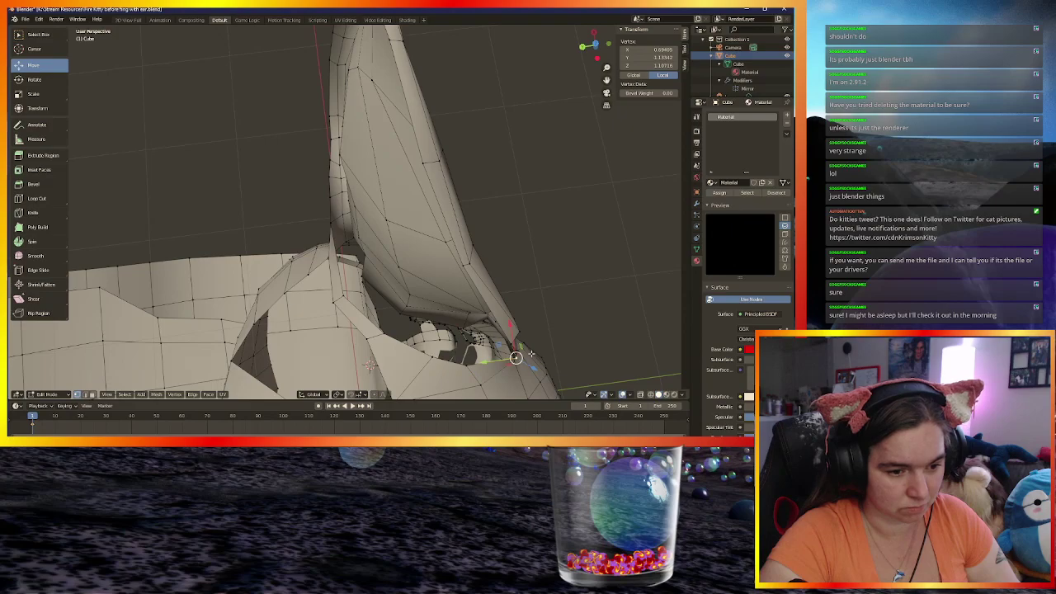
key("g")
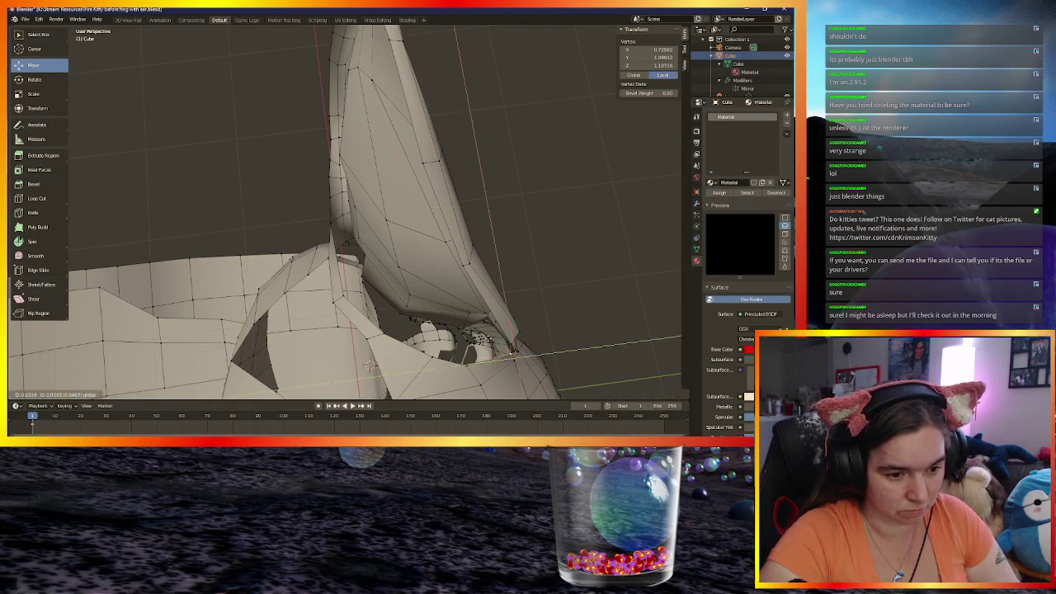
left_click(489, 339)
In edge select mode, extrude the edge at the back corner of the ear base up along the strip
middle_click_drag(489, 339, 367, 251)
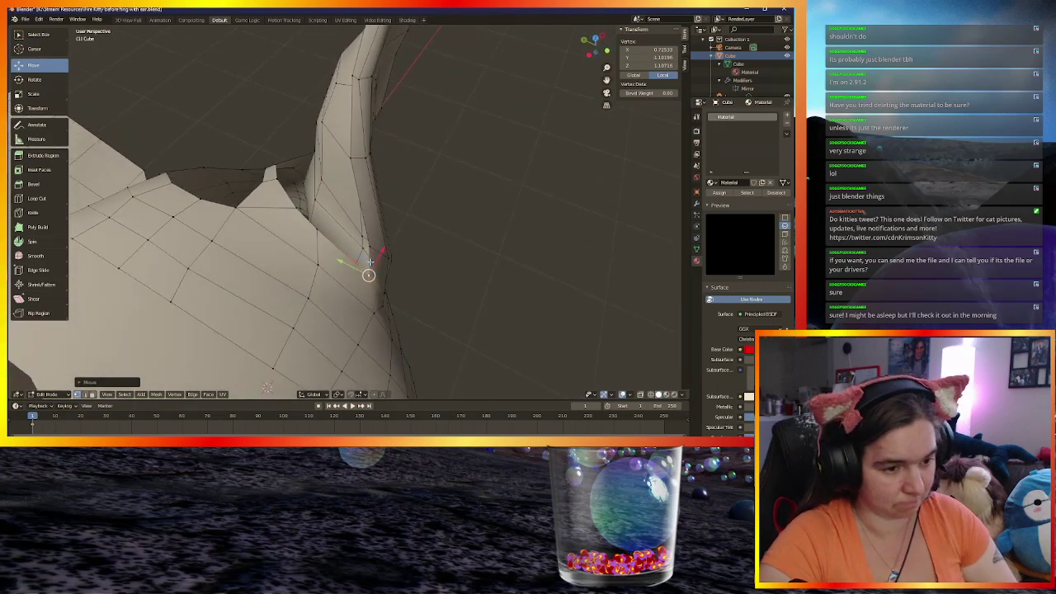
left_click(89, 395)
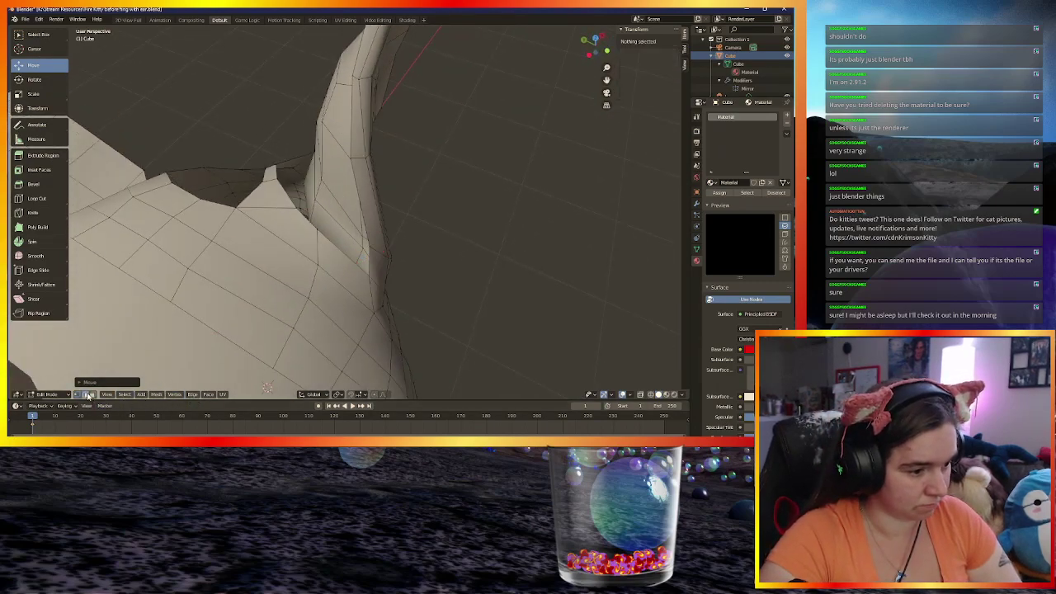
left_click(370, 256)
key("g")
left_click(304, 182)
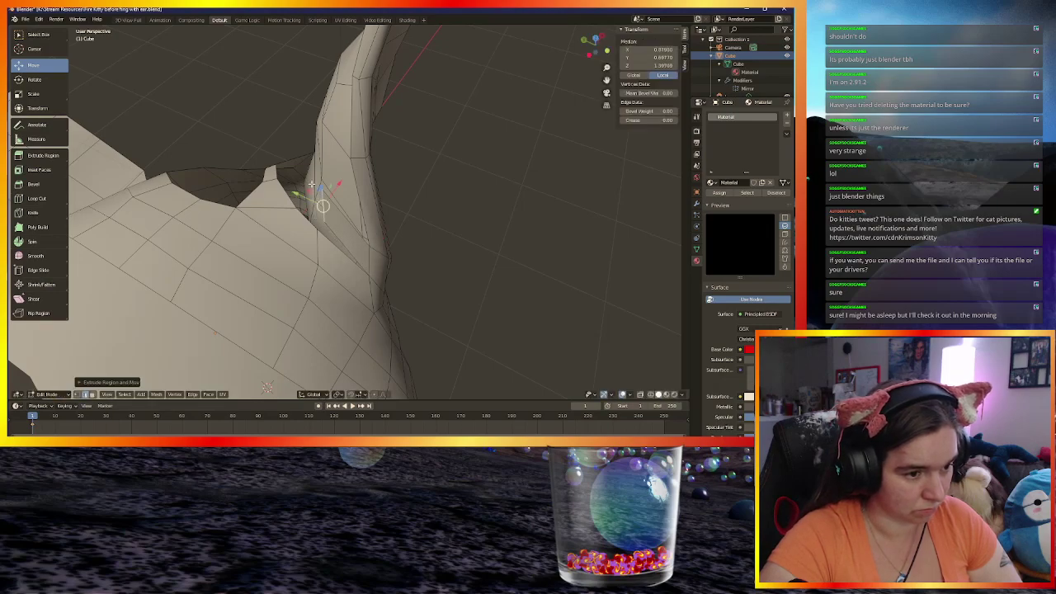
Extrude the new edge twice more along the gap toward the front of the ear base
middle_click_drag(303, 181, 347, 206)
key("g")
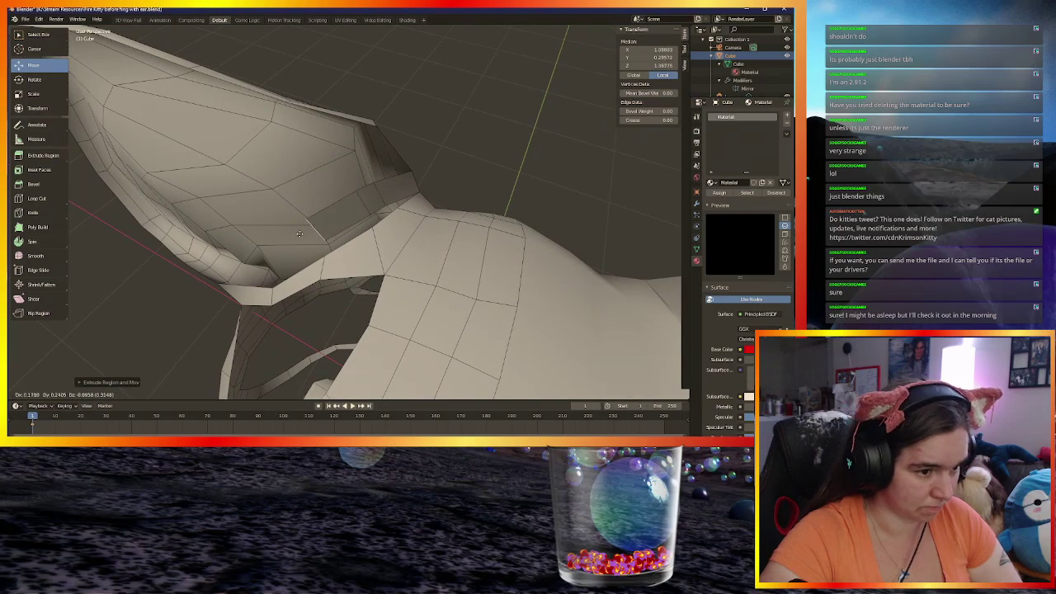
left_click(237, 261)
middle_click_drag(239, 258, 260, 287)
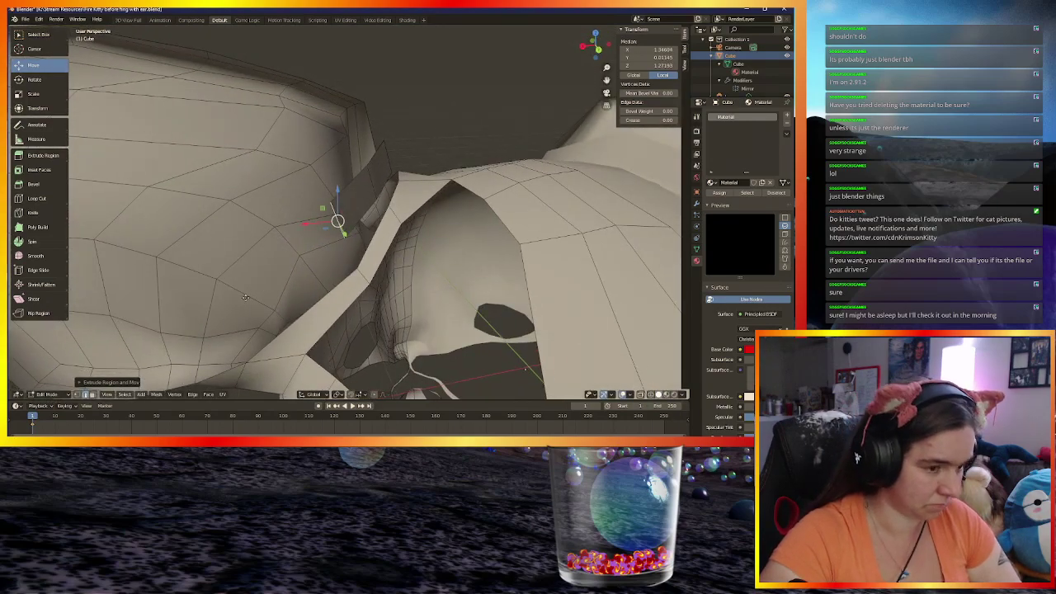
key("e")
left_click(130, 399)
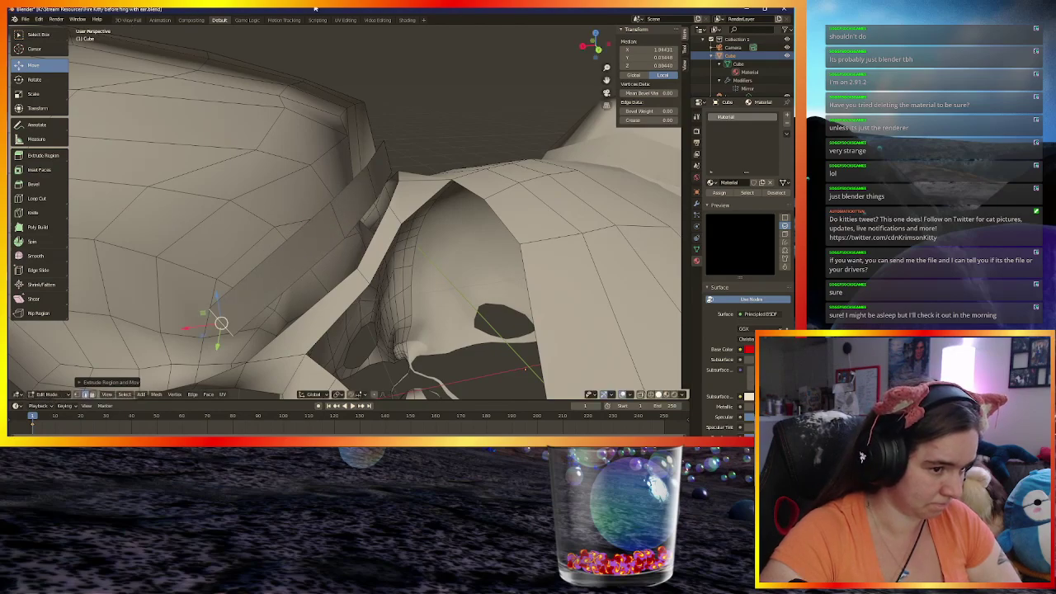
In vertex mode, merge the first two lower vertices of the extruded strip into the adjacent head-strip vertices using At Last
middle_click_drag(264, 115, 273, 112)
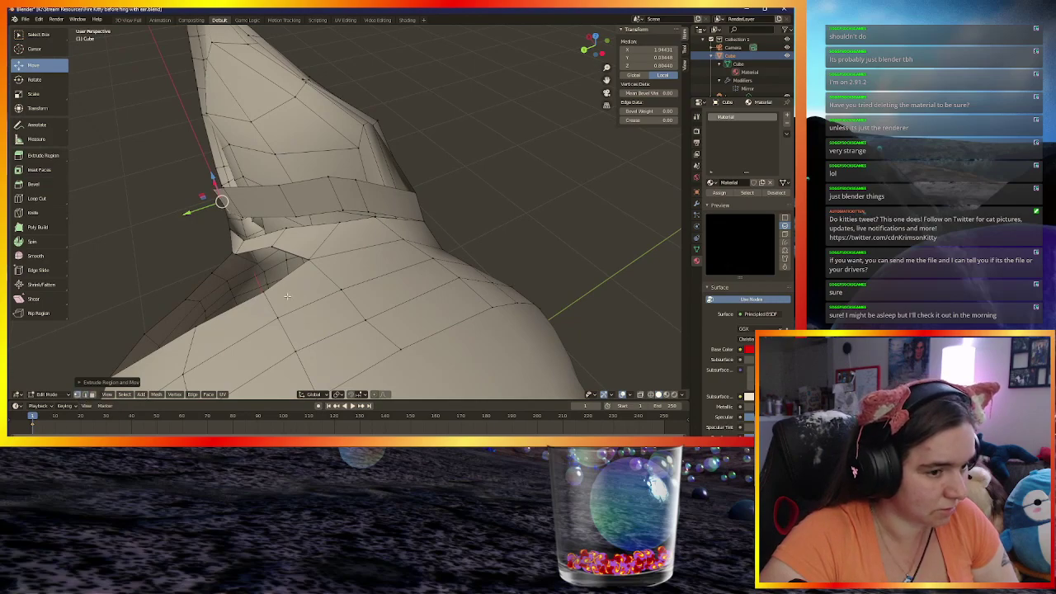
left_click(368, 211)
left_click(371, 214, "shift")
key("m")
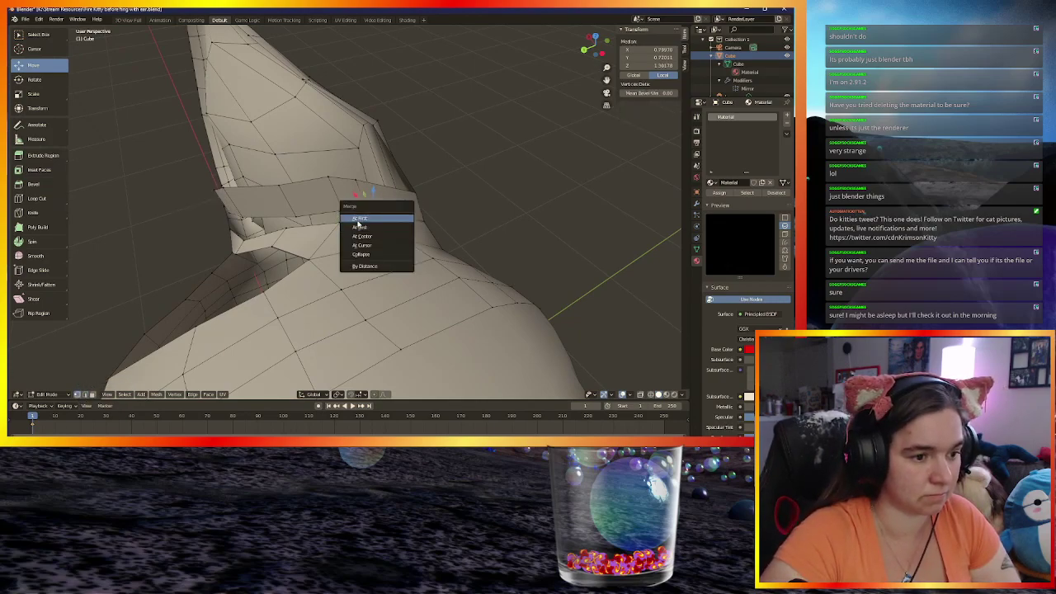
left_click(359, 225)
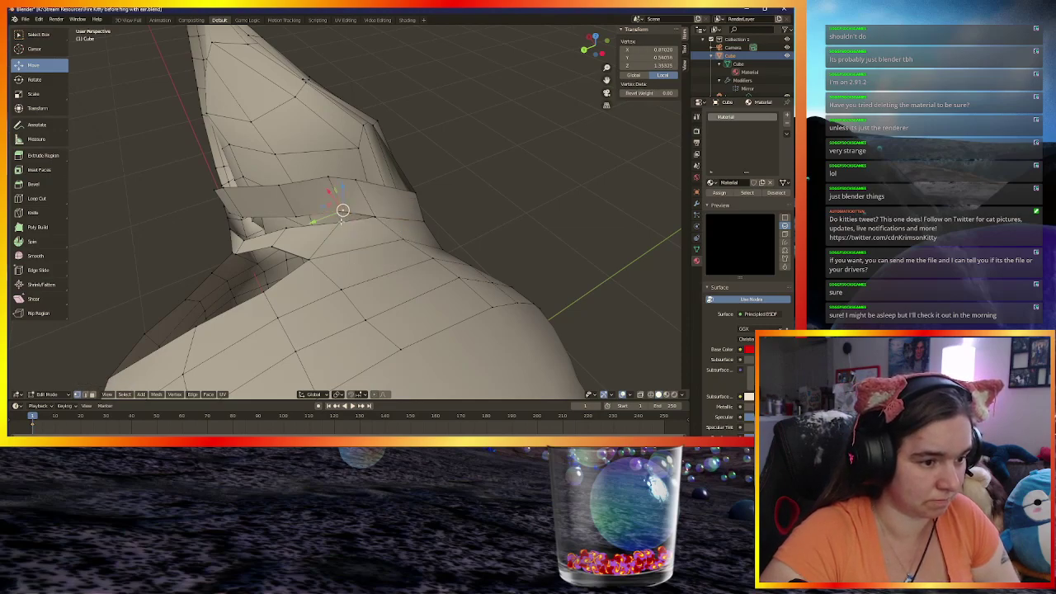
left_click(326, 221, "shift")
key("m")
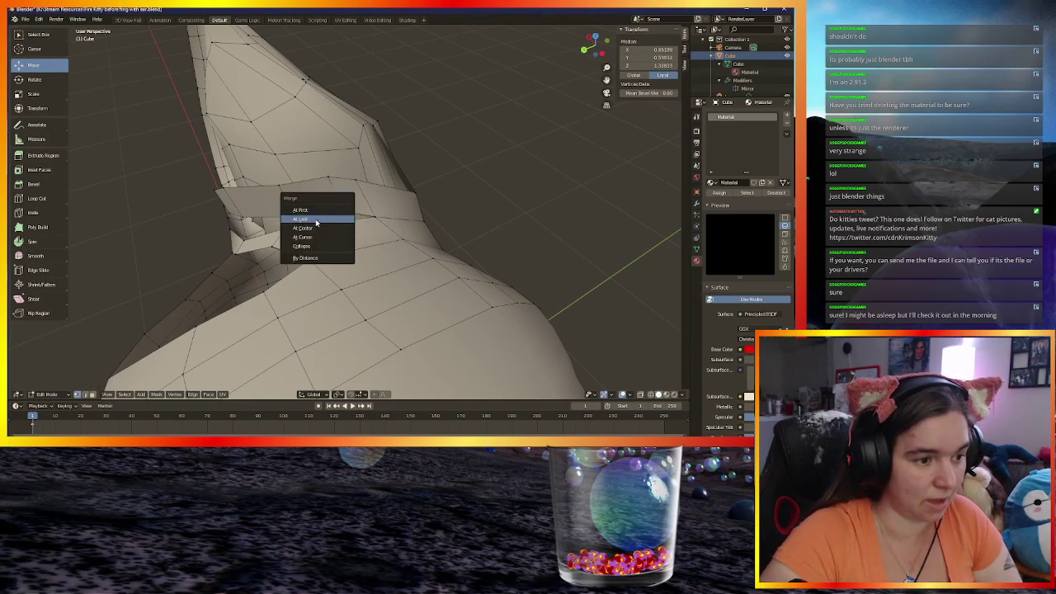
left_click(316, 220)
Merge the extruded strip's next two lower vertices into the matching vertices on the head strip's edge using At Last
left_click(296, 216)
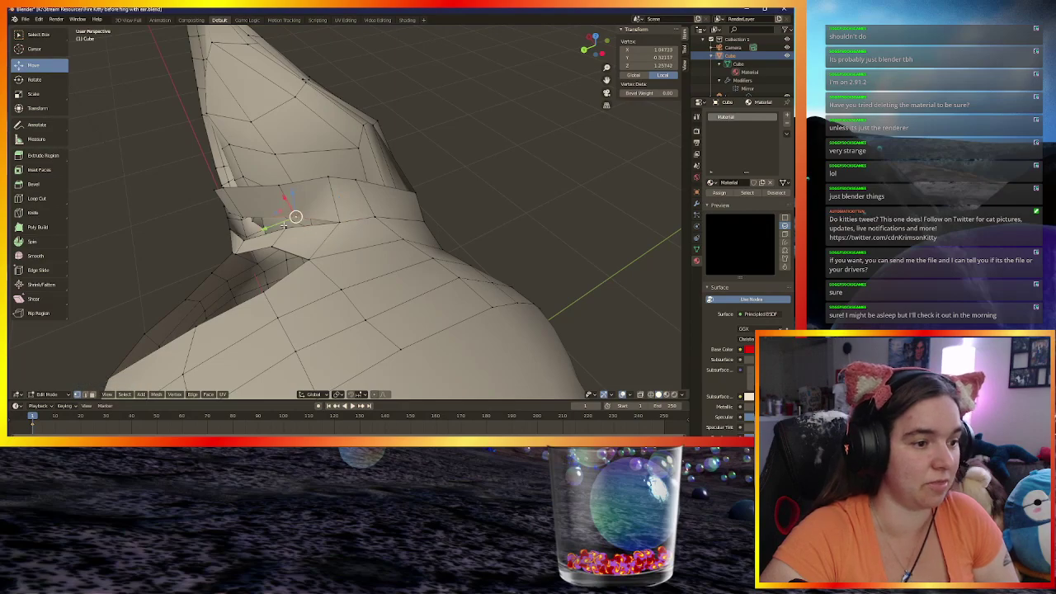
left_click(291, 222, "shift")
key("m")
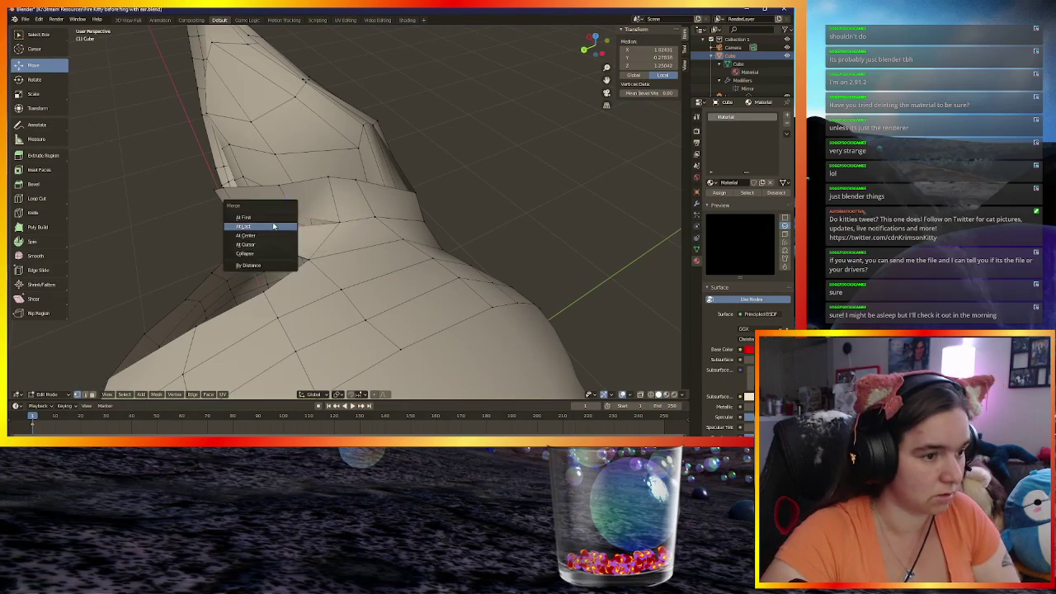
left_click(245, 227)
key("KP_Decimal")
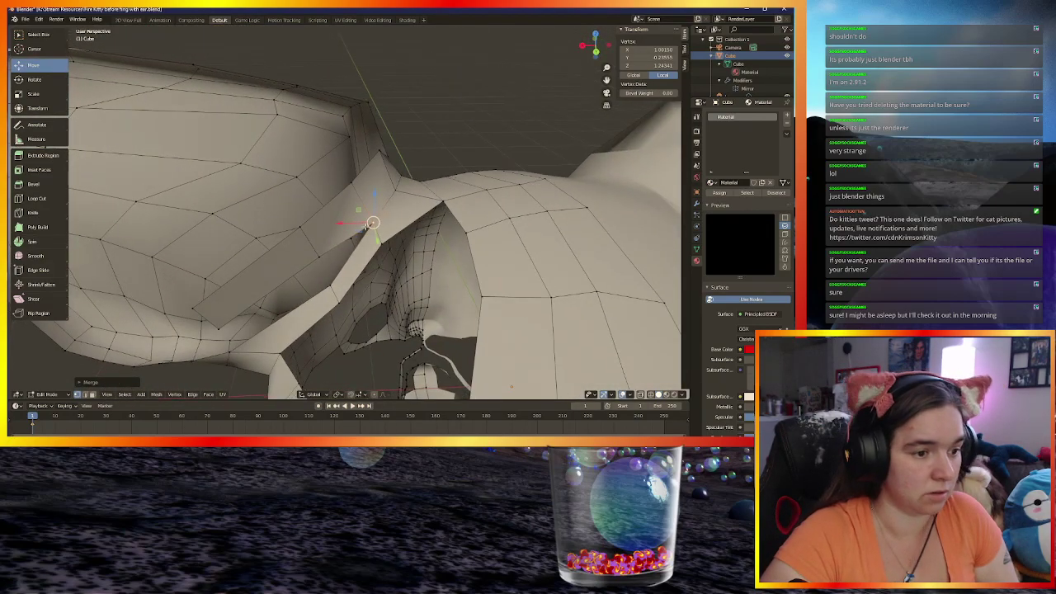
left_click(318, 256)
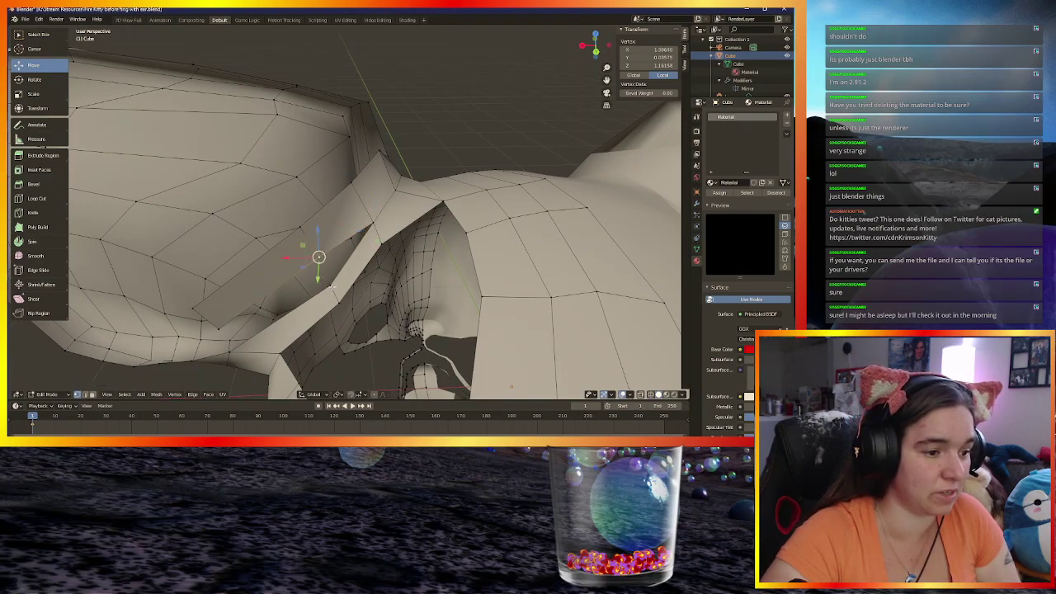
left_click(329, 287, "shift")
key("m")
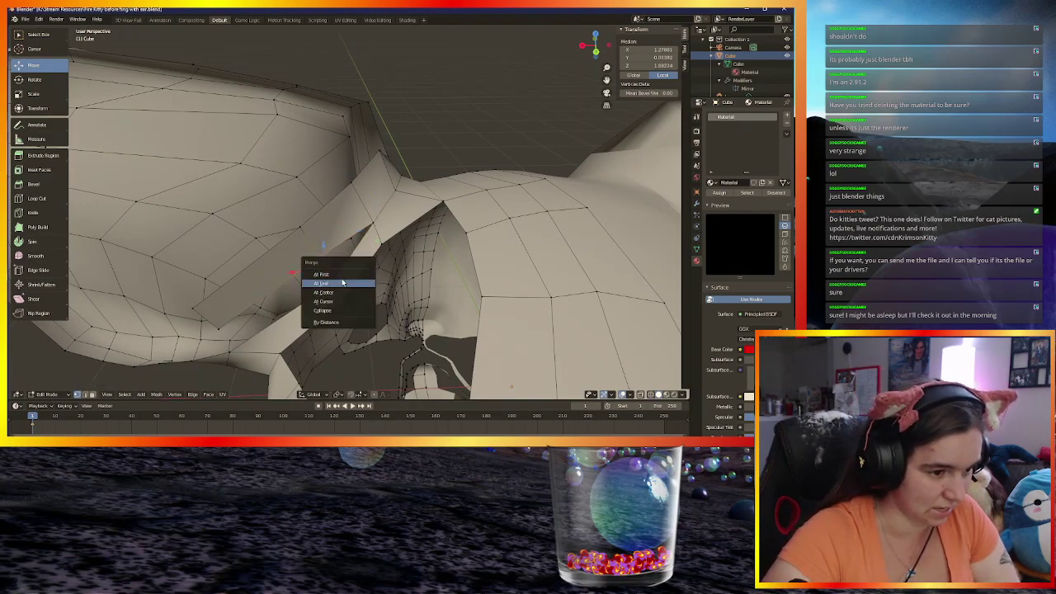
left_click(341, 285)
Merge the lower vertex at the extruded strip's front end into the vertex joining head and ear using At Last
middle_click_drag(330, 285, 489, 182)
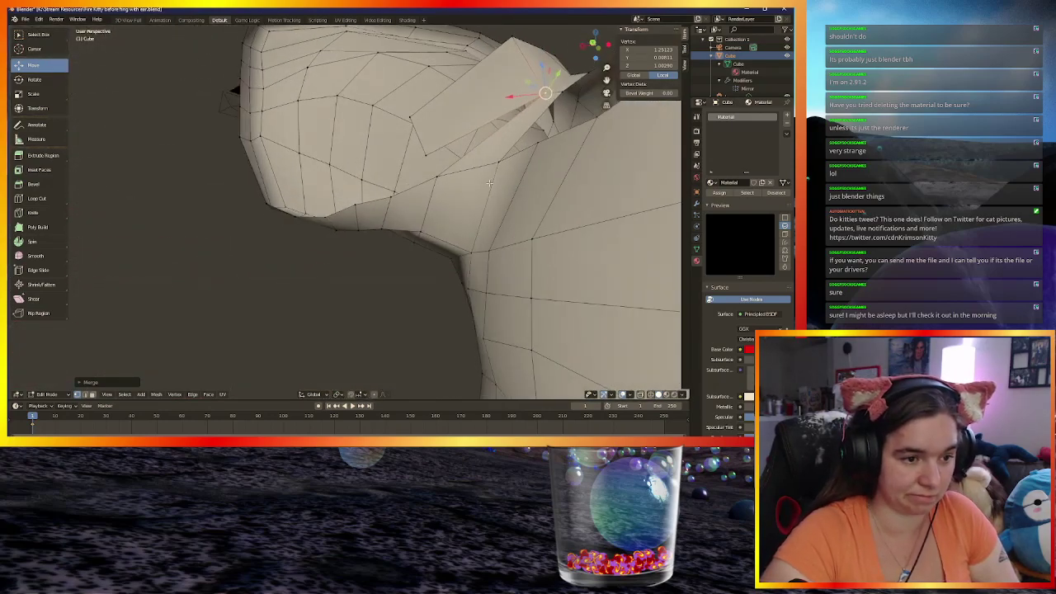
middle_click_drag(438, 149, 448, 165)
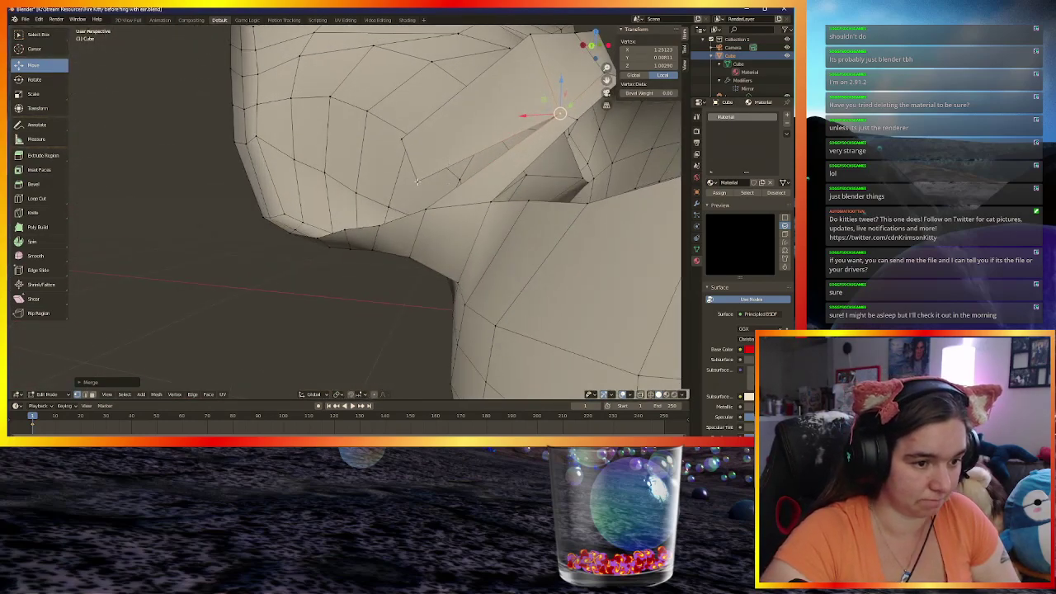
left_click(417, 180)
left_click(427, 210, "shift")
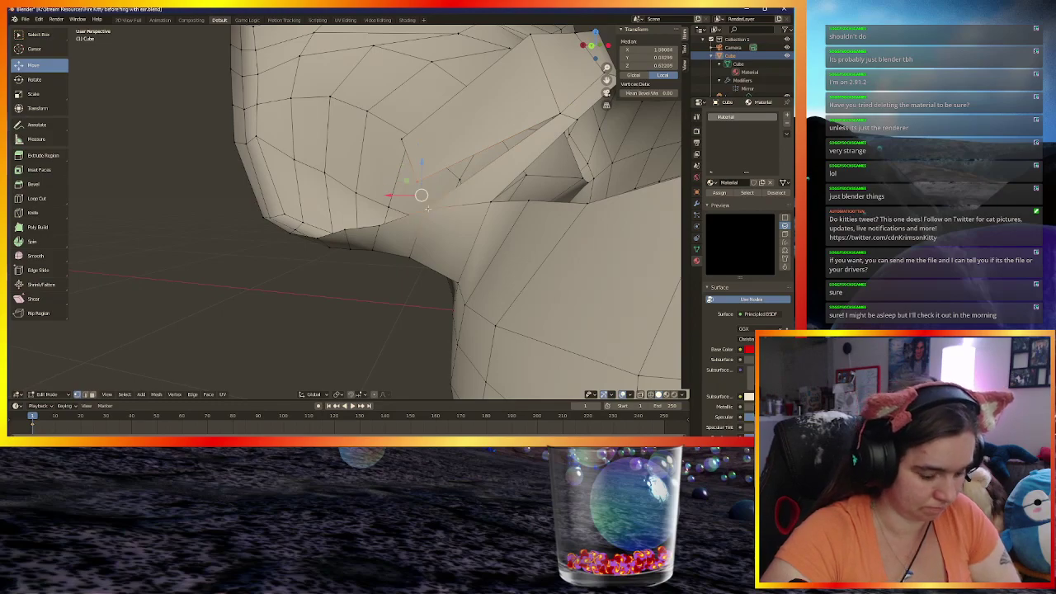
key("m")
left_click(410, 205)
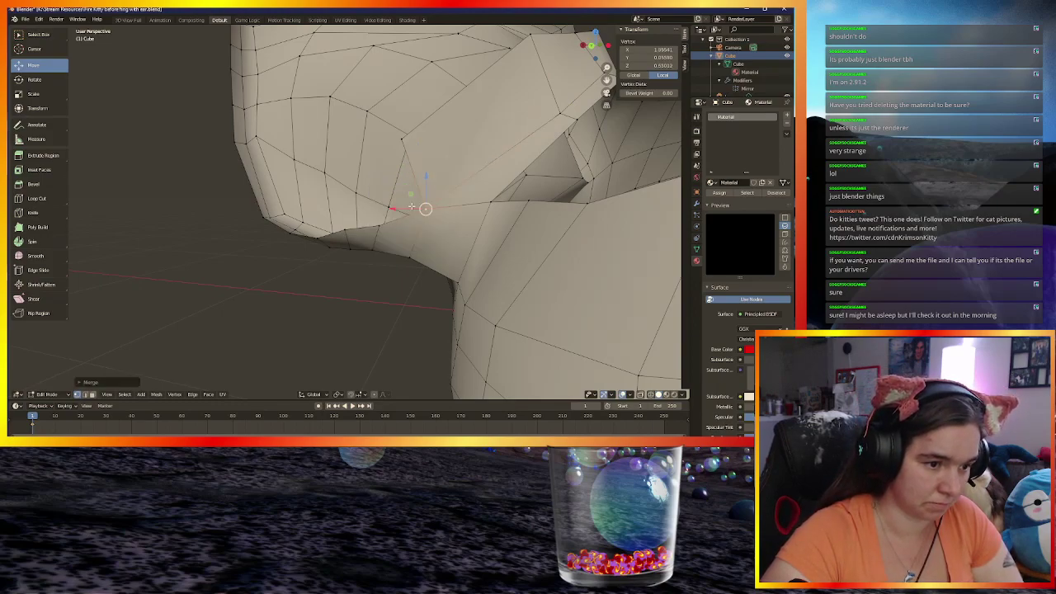
Merge the upper vertex at the extruded strip's front end into the ear's lower base vertex using At Last
left_click(400, 140)
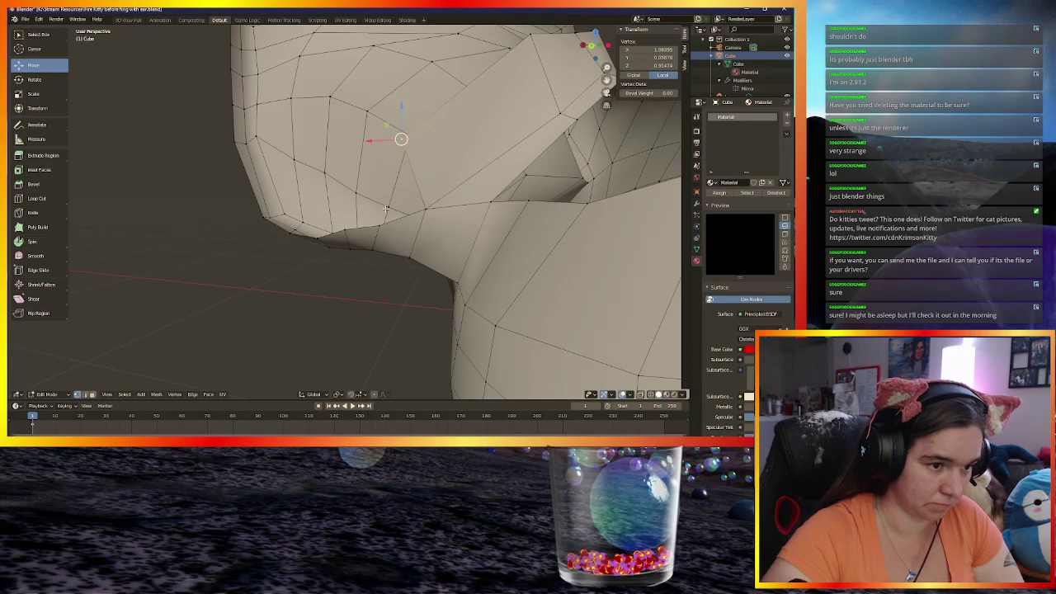
left_click(379, 221, "shift")
key("m")
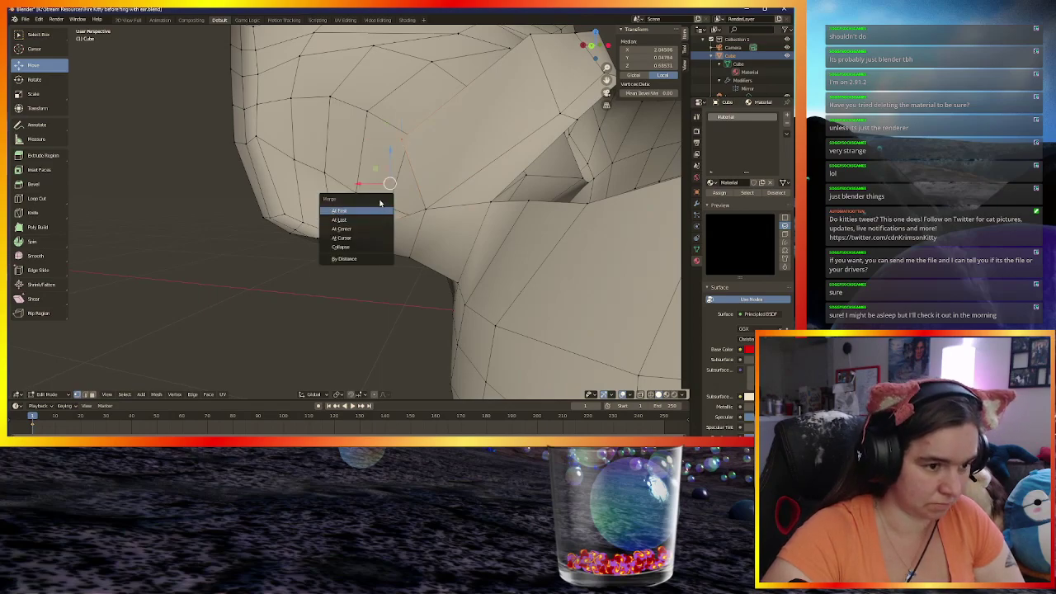
left_click(356, 220)
middle_click_drag(407, 214, 372, 180)
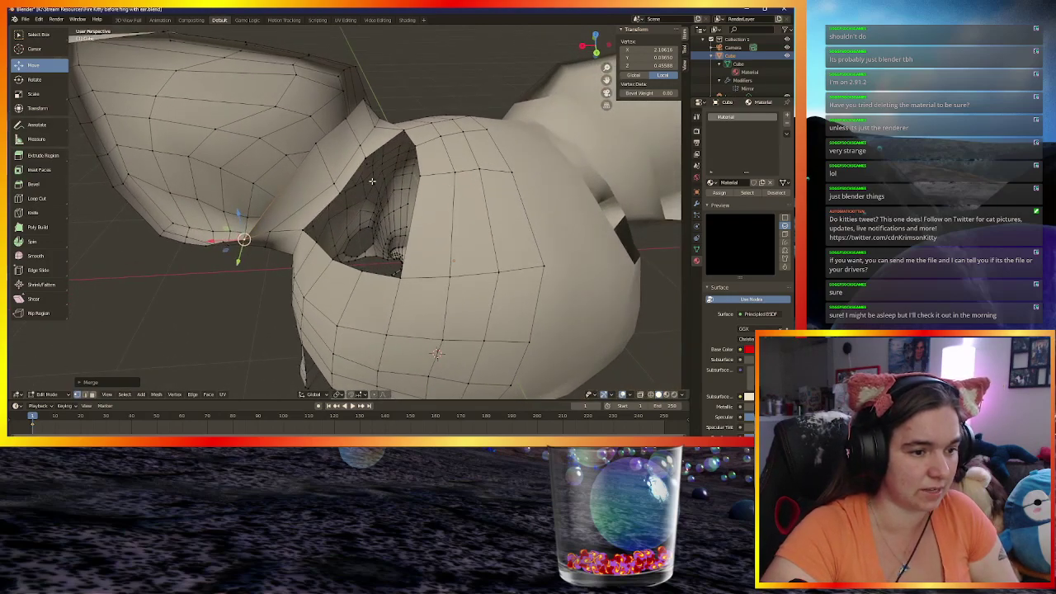
In edge mode, select the four parallel edges of the head strip beside the opening and subdivide them
left_click(85, 395)
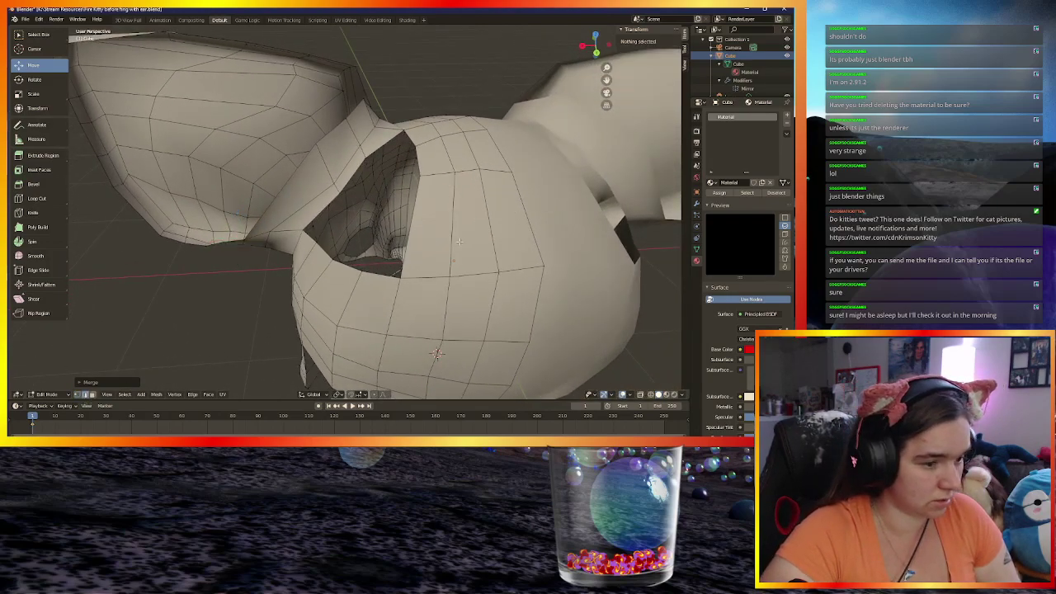
left_click(519, 208)
left_click(486, 211)
left_click(446, 209)
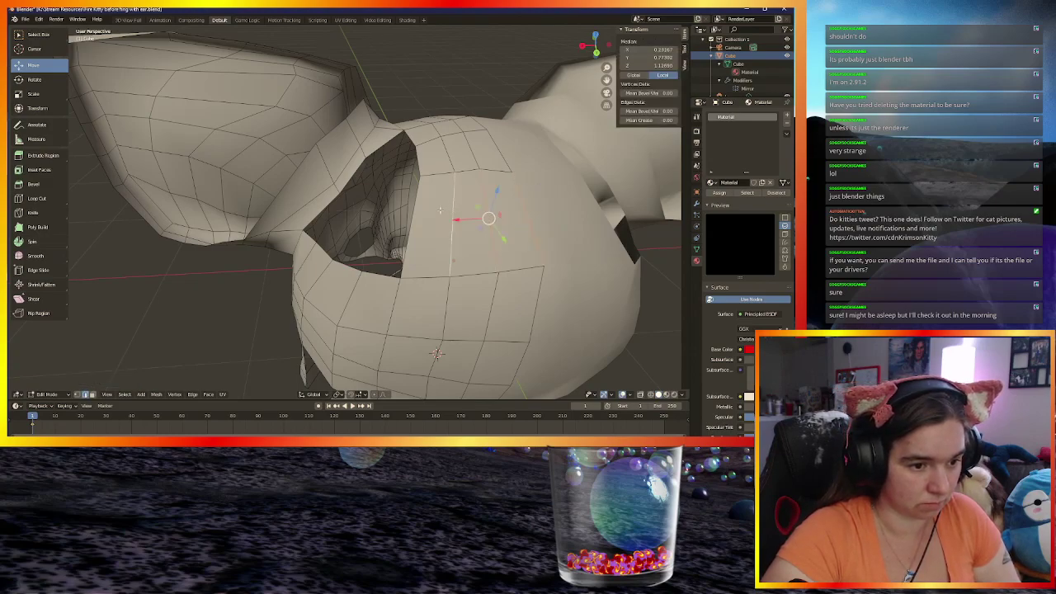
left_click(410, 221)
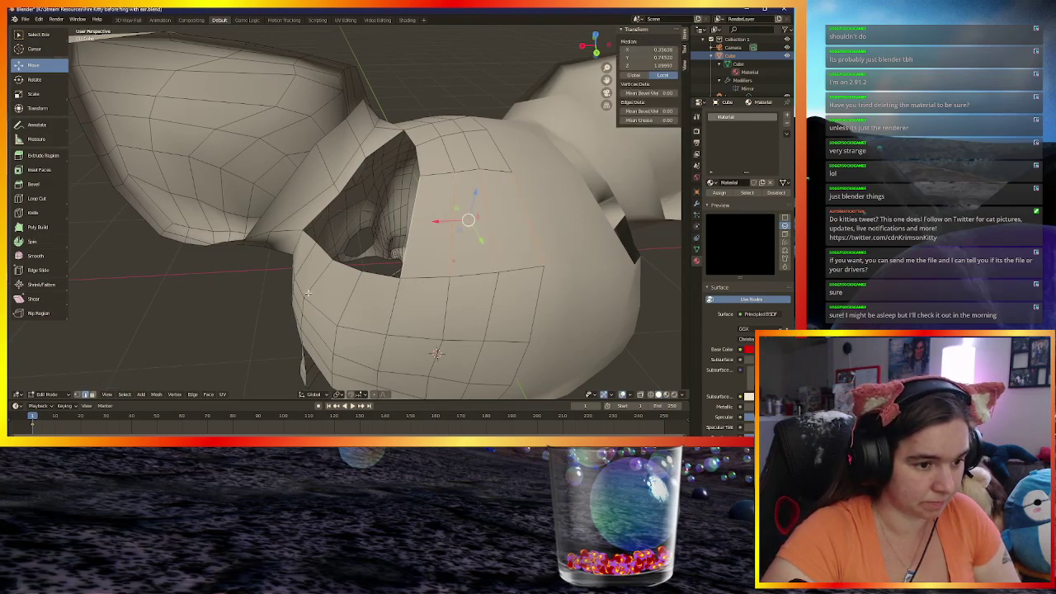
left_click(192, 394)
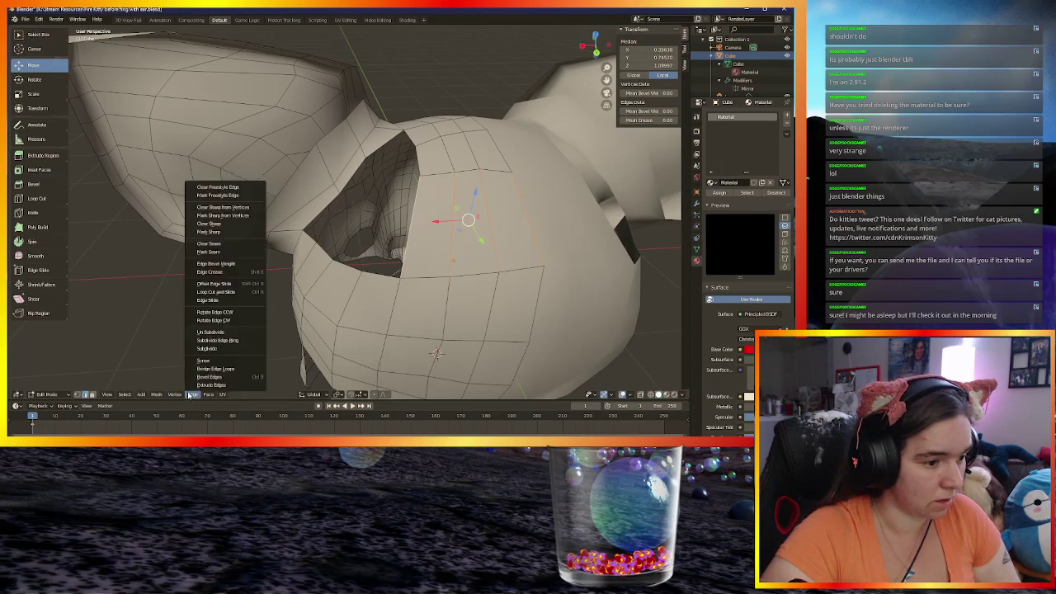
left_click(222, 349)
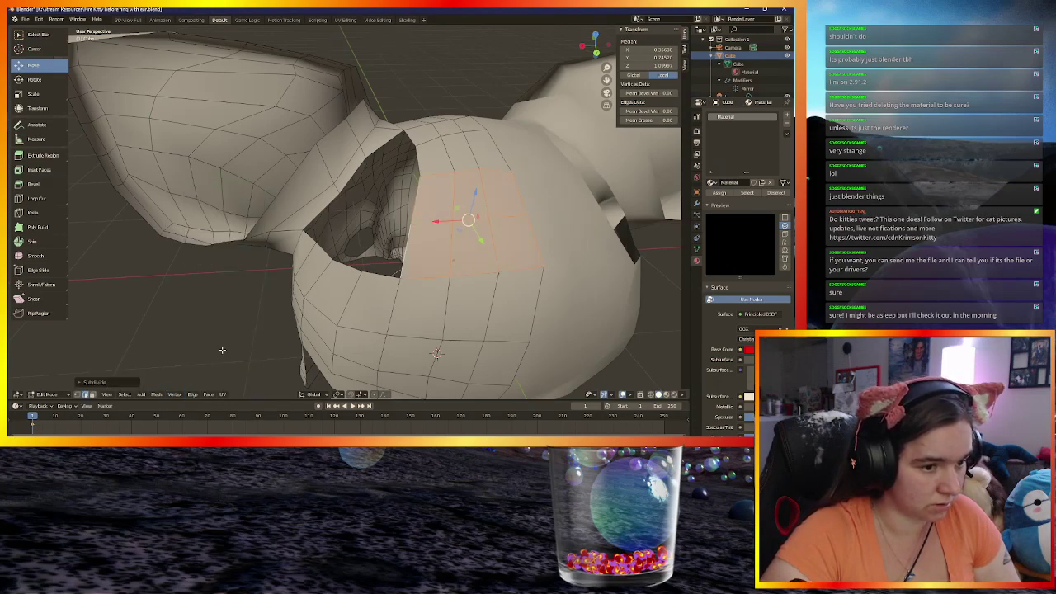
Select the three parallel edges of the connecting strip at the ear's lower base and subdivide them
left_click(288, 182)
left_click(308, 205, "shift")
left_click(321, 212, "shift")
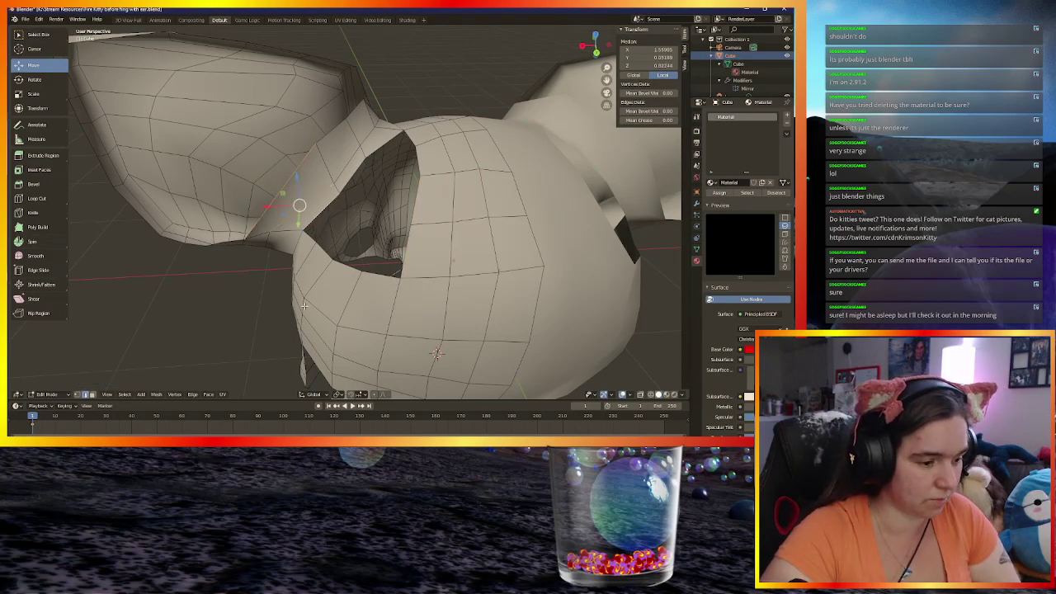
left_click(193, 394)
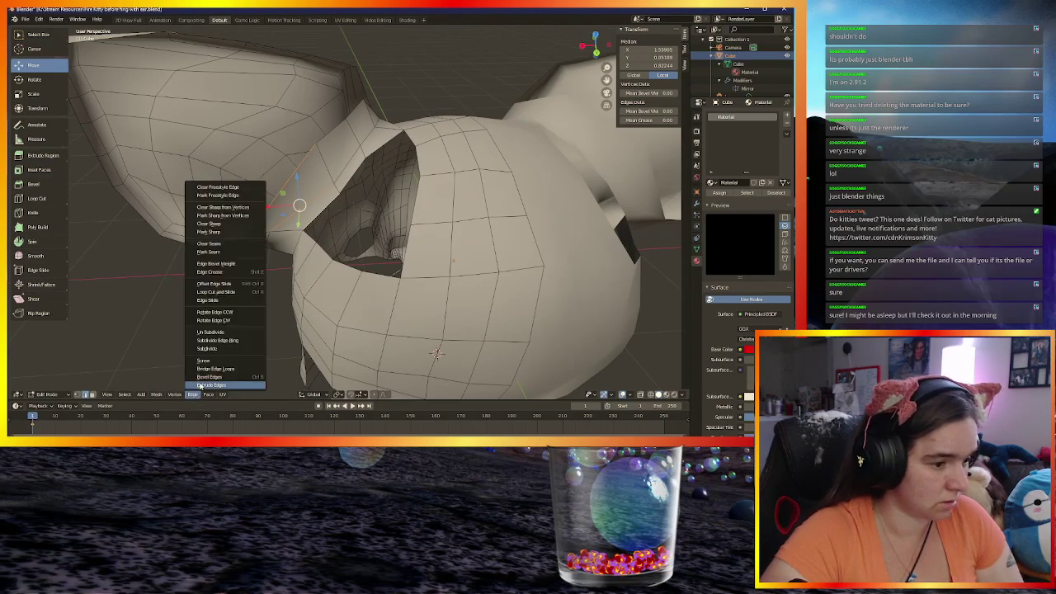
left_click(208, 349)
In vertex mode, move a vertex on the connecting strip at the back of the ear base horizontally to smooth the strip
middle_click_drag(316, 243, 407, 200)
left_click(82, 394)
middle_click_drag(132, 346, 207, 305)
middle_click_drag(266, 227, 255, 239)
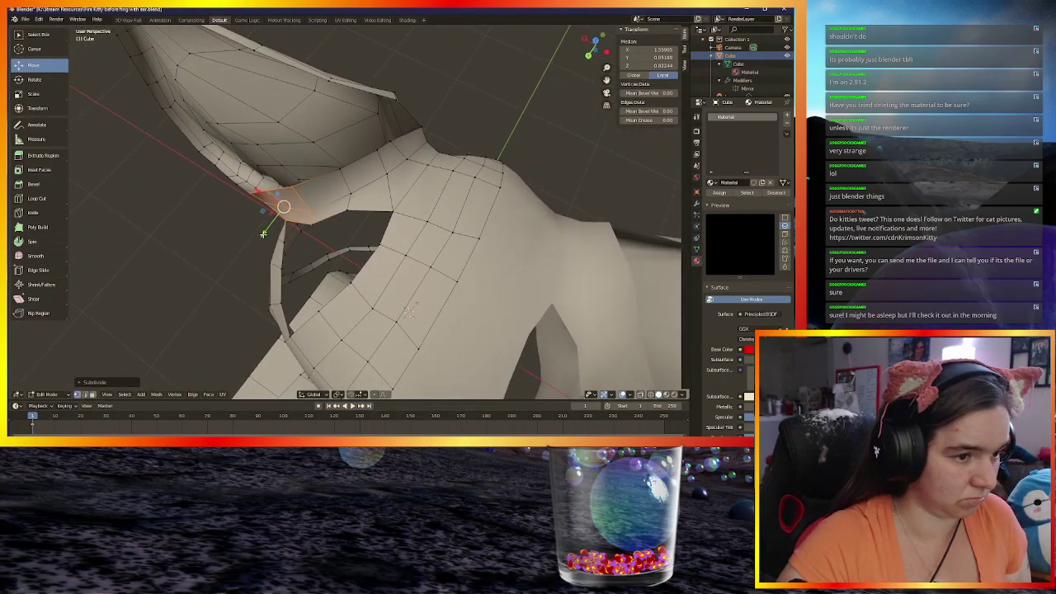
left_click(393, 174)
middle_click_drag(393, 174, 368, 191)
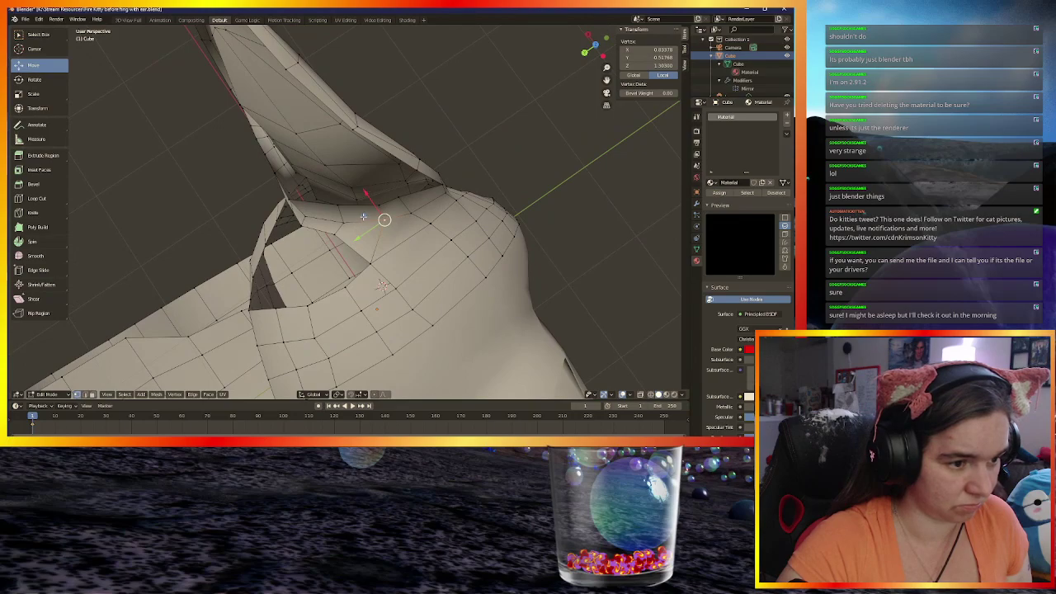
key("g")
left_click(343, 218)
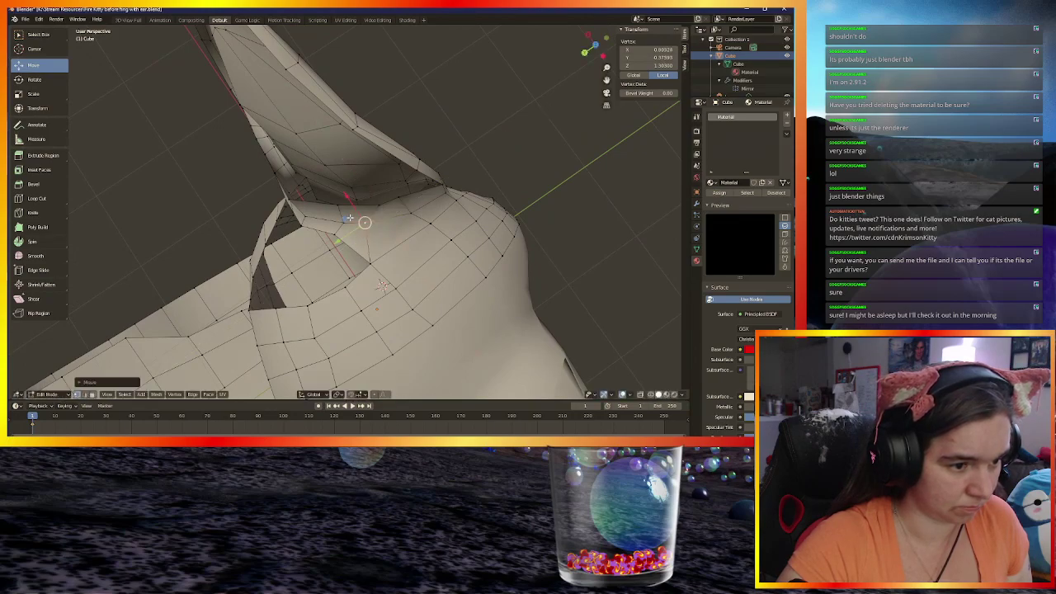
Move the two neighbouring vertices along the back of the ear base to even out the connecting strip's curve
right_click(377, 203, "shift")
left_click(358, 201)
key("g")
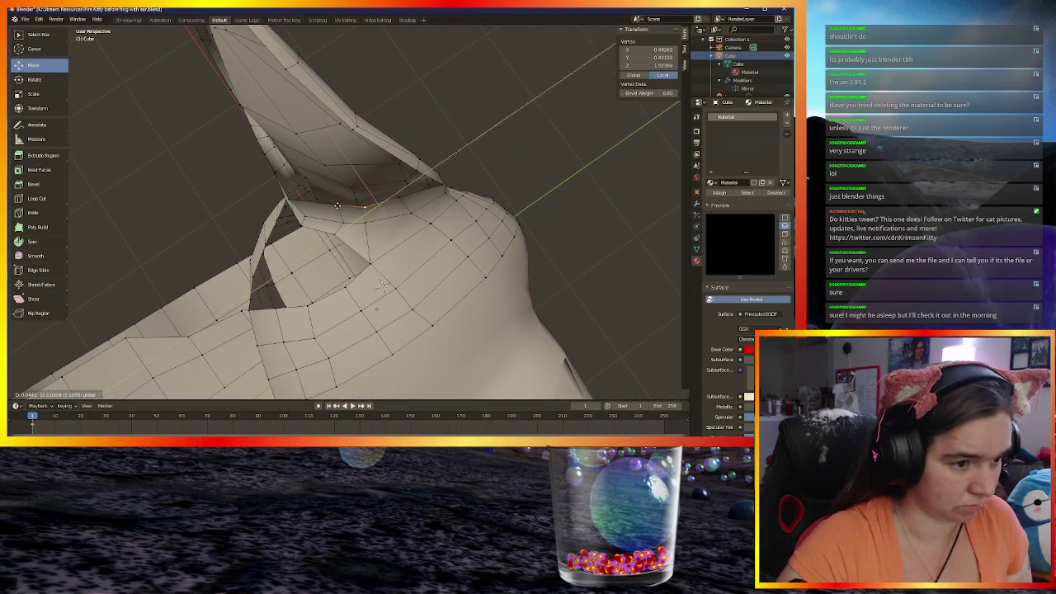
left_click(337, 208)
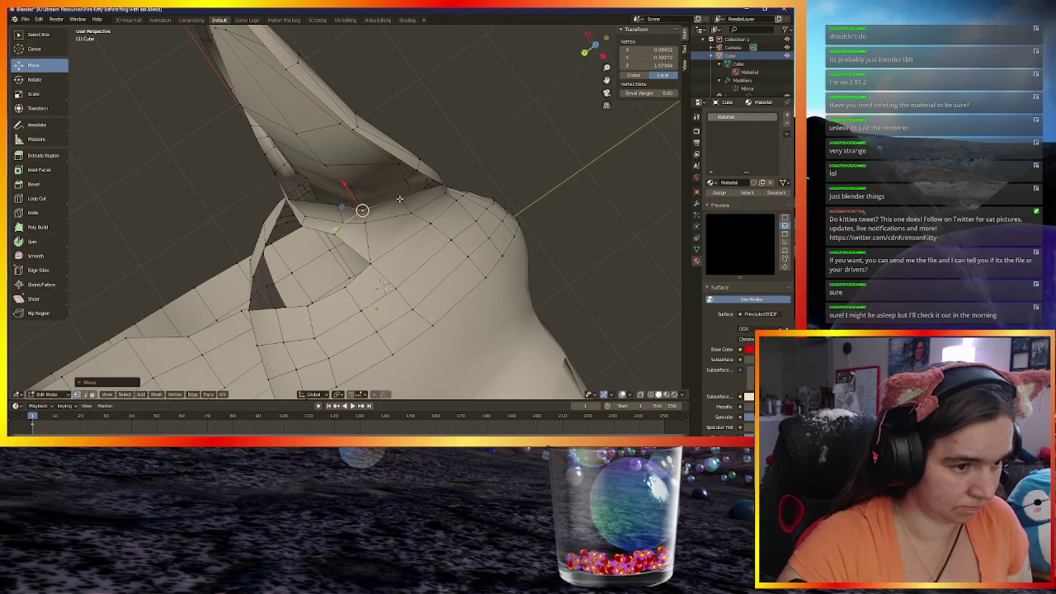
left_click(398, 197)
key("g")
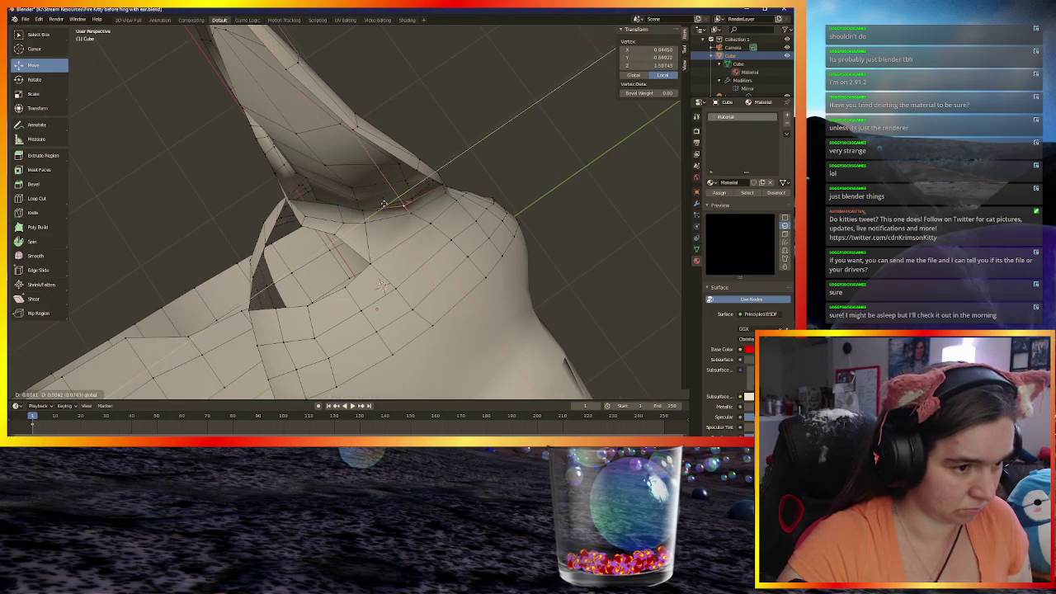
left_click(383, 202)
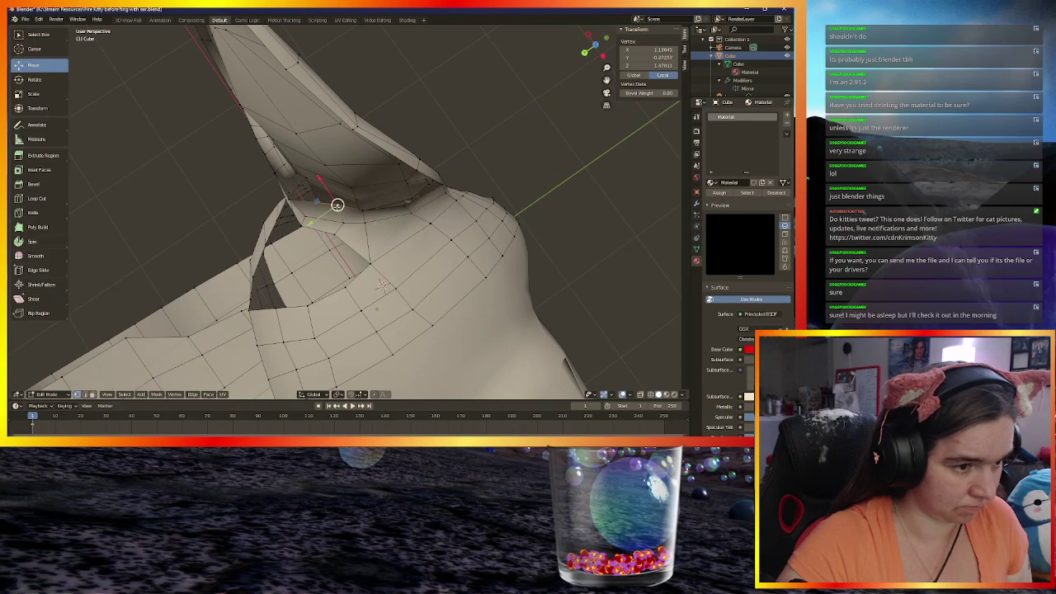
Reposition the next two vertices along the ear base toward the front of the connecting strip
middle_click_drag(338, 208, 440, 254)
key("g")
left_click(431, 257)
left_click(405, 244)
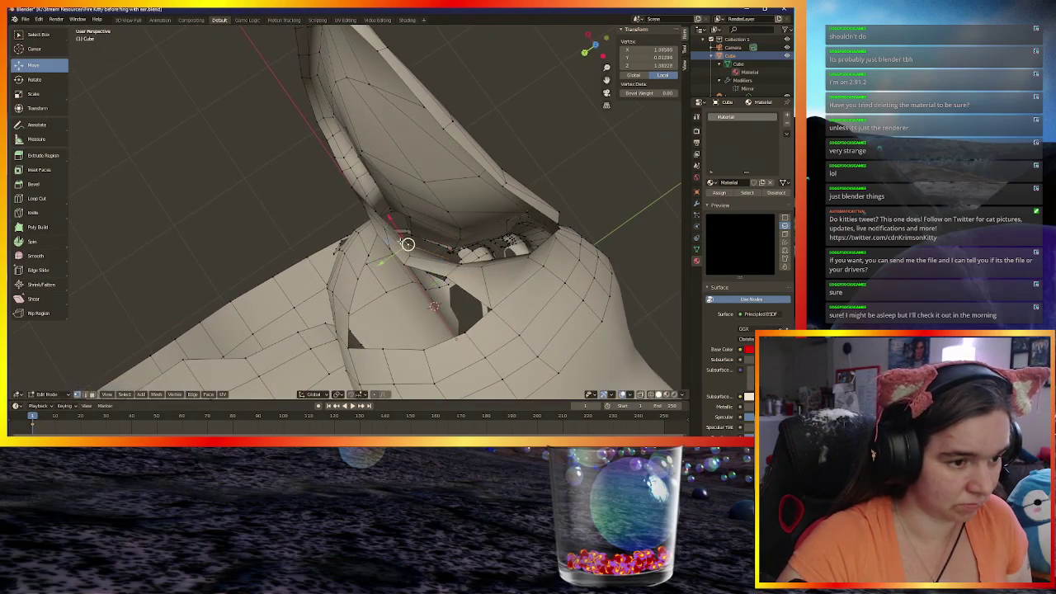
key("g")
left_click(386, 248)
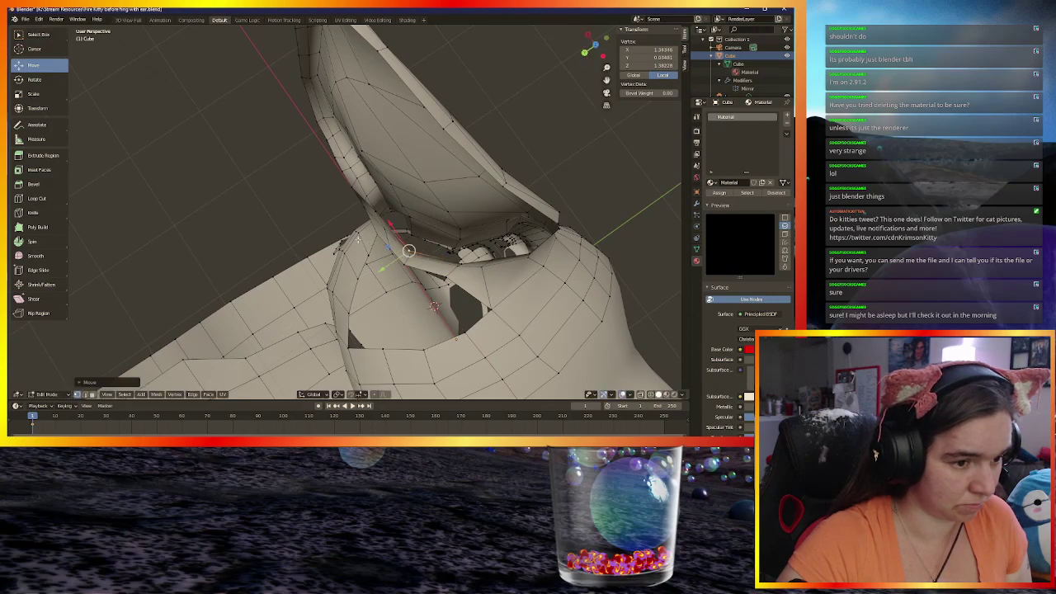
Adjust the vertex farther down the ear base to smooth the transition into the ear
middle_click_drag(356, 235, 484, 290)
left_click(405, 183)
middle_click_drag(405, 184, 415, 202)
left_click_drag(400, 191, 406, 201)
middle_click_drag(405, 201, 381, 84)
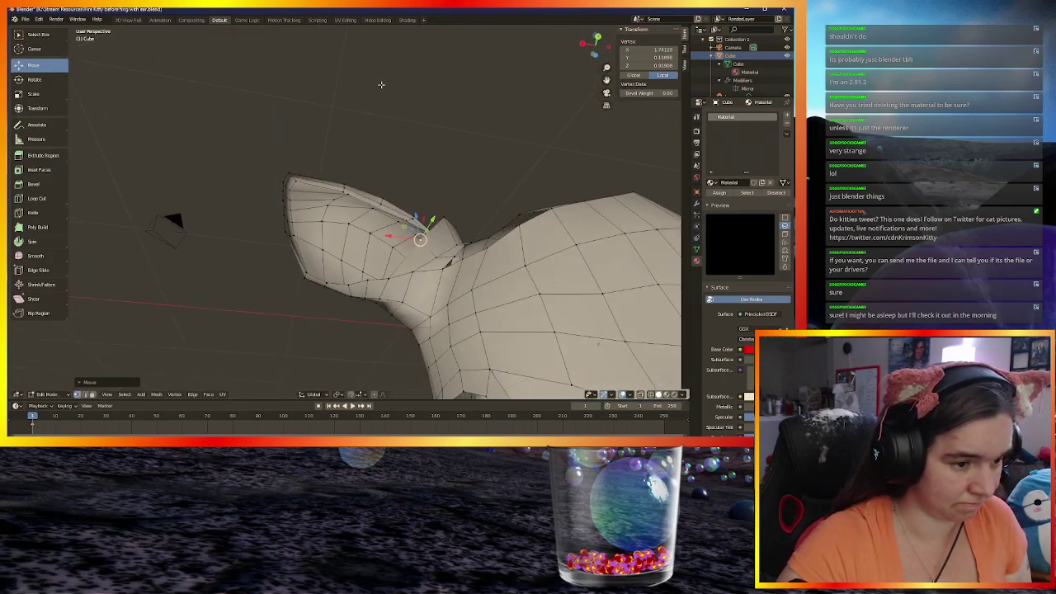
Move the vertex at the ear's lower base within the XZ plane to round the ear's underside
left_click(387, 281)
middle_click_drag(387, 280, 366, 249)
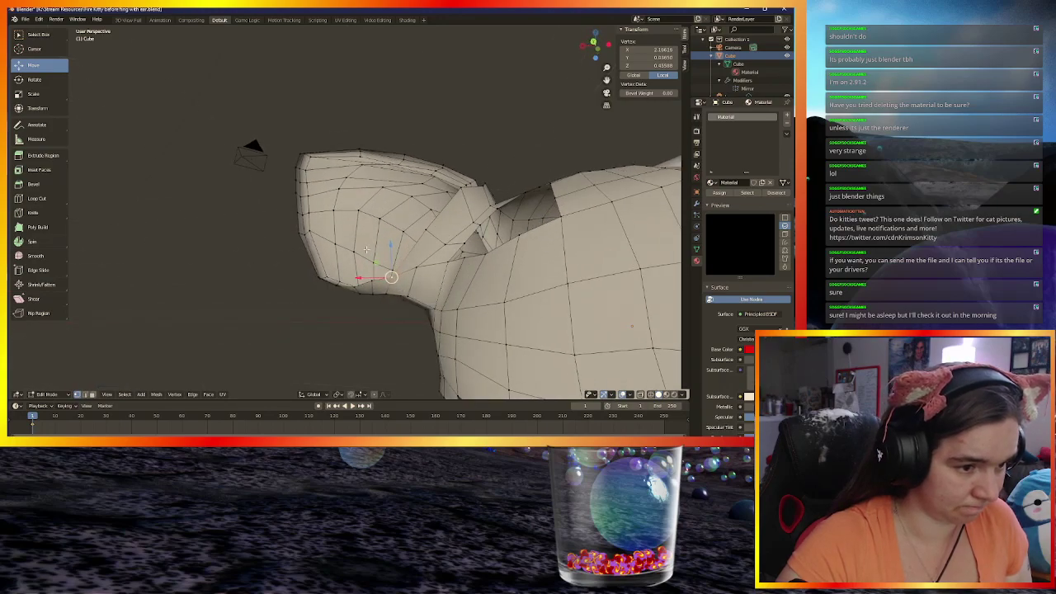
left_click_drag(377, 260, 378, 250)
middle_click_drag(378, 250, 475, 365)
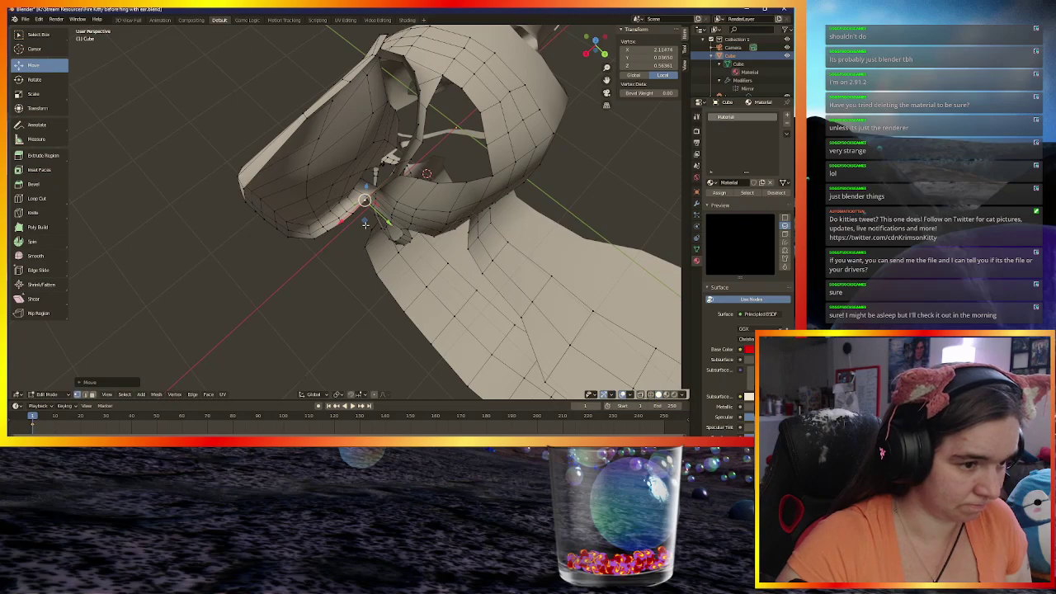
Fine-tune the vertex position at the ear's lower rim from below with several small moves
left_click_drag(363, 221, 366, 225)
middle_click_drag(363, 223, 352, 225)
middle_click_drag(359, 282, 371, 240)
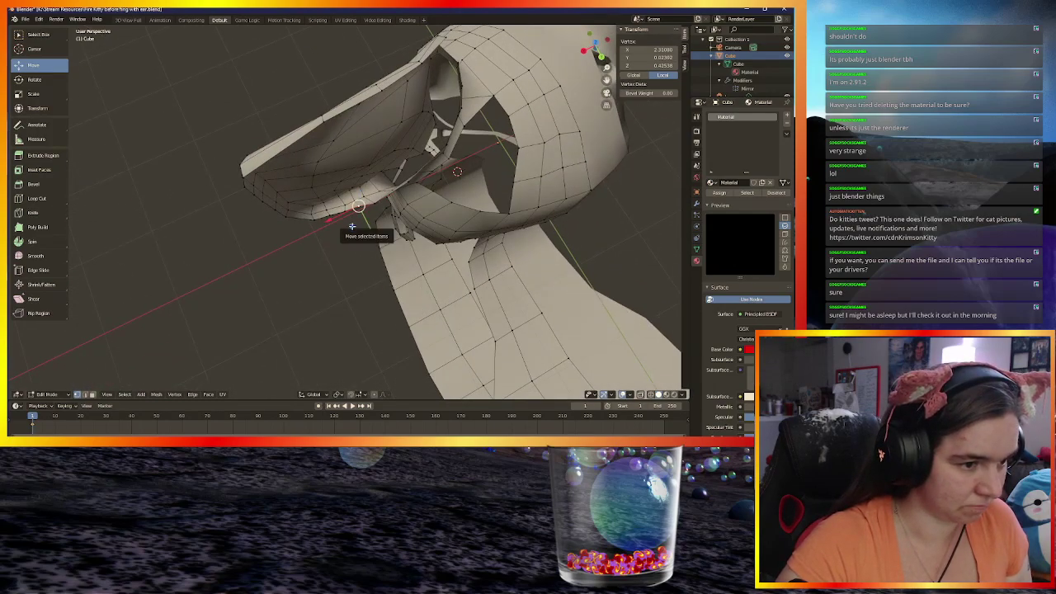
left_click_drag(352, 221, 353, 227)
left_click_drag(354, 228, 353, 228)
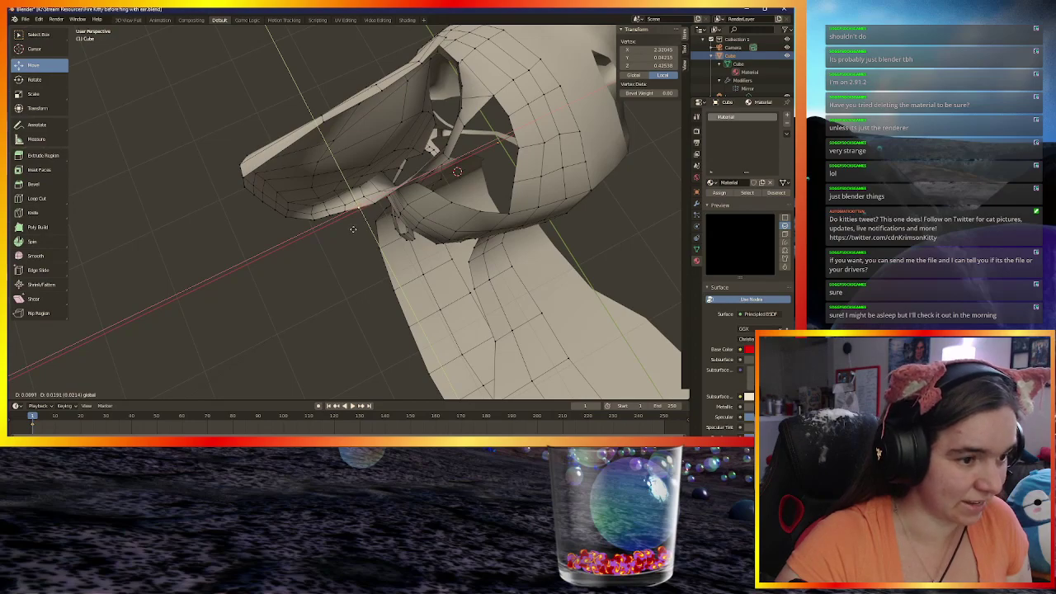
left_click(353, 228)
Lower the middle vertex of the ear base strip, moving it with the Y axis locked
middle_click_drag(377, 245, 483, 164)
left_click(435, 226)
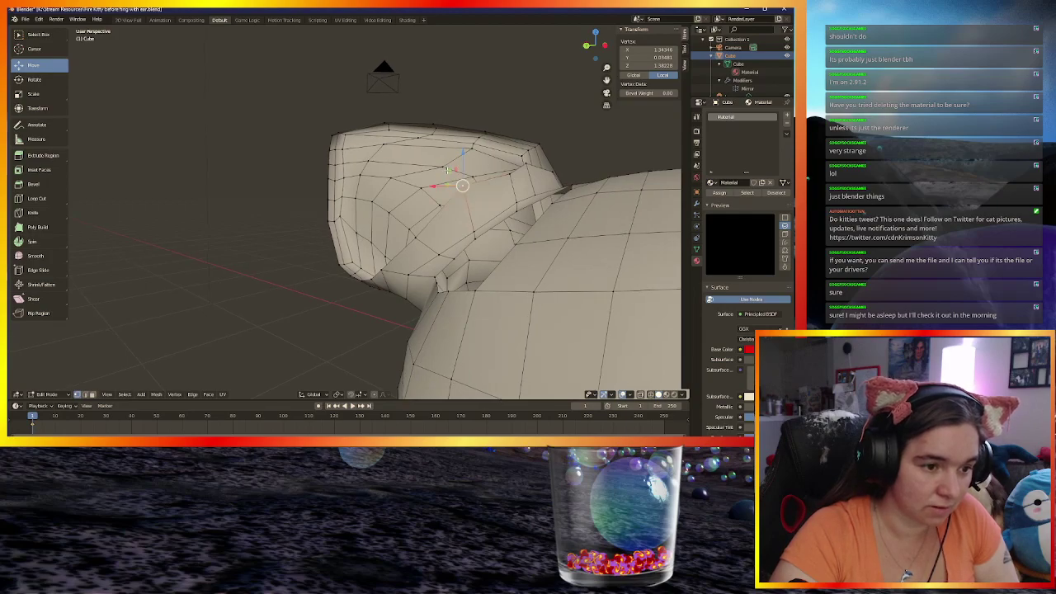
key("g")
key("shift+y")
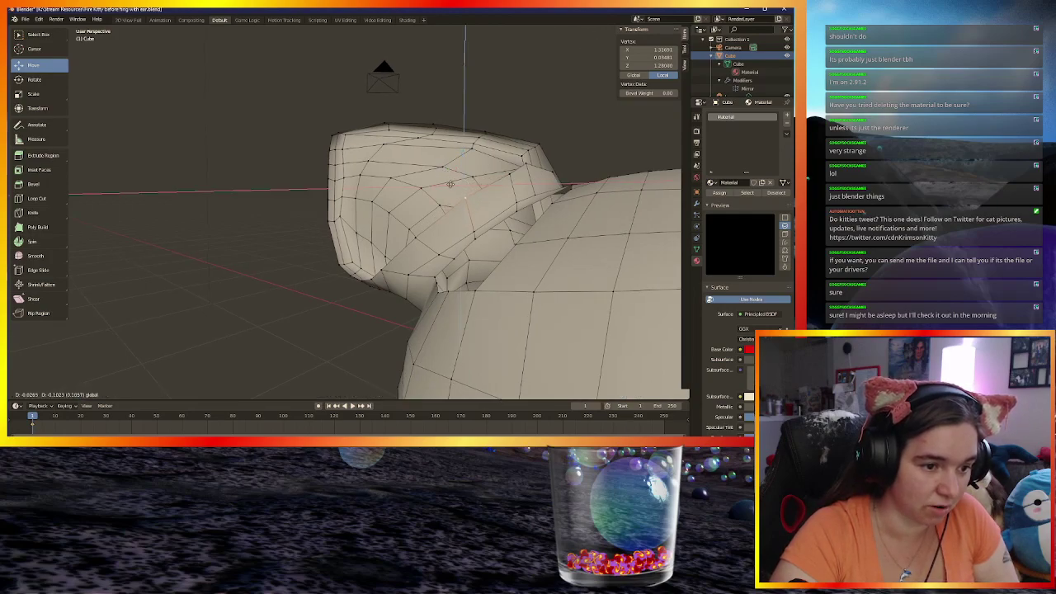
left_click(450, 183)
Reposition the upper ear base vertex at the back of the ear while keeping its X position
middle_click_drag(449, 183, 424, 202)
left_click(471, 253)
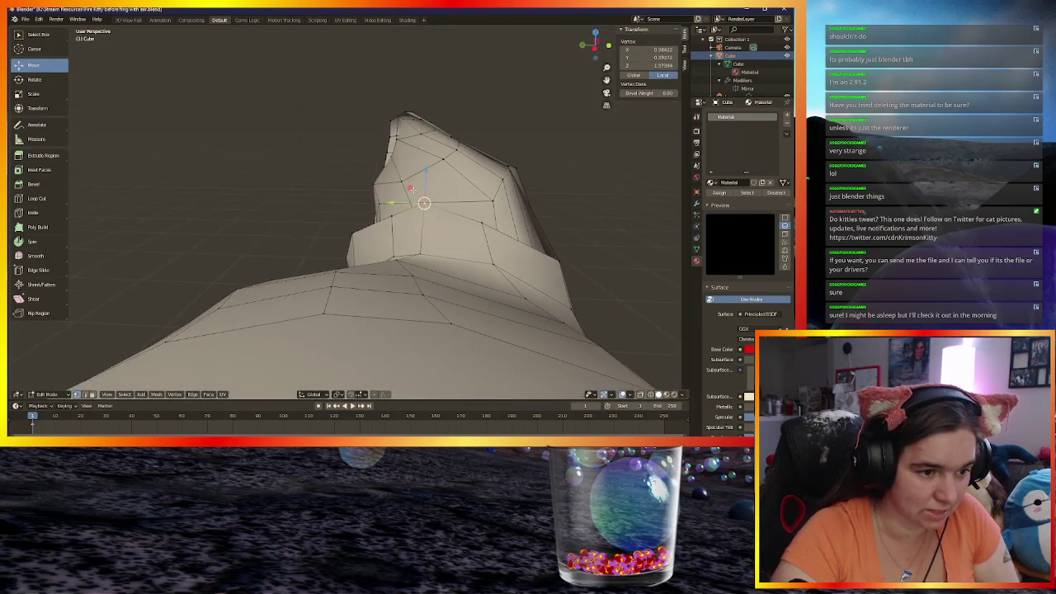
key("g")
key("y")
left_click(415, 217)
middle_click_drag(415, 217, 346, 286)
scroll(224, 189, "down", 3)
scroll(225, 214, "up", 5)
scroll(222, 205, "down", 5)
scroll(119, 212, "up", 3)
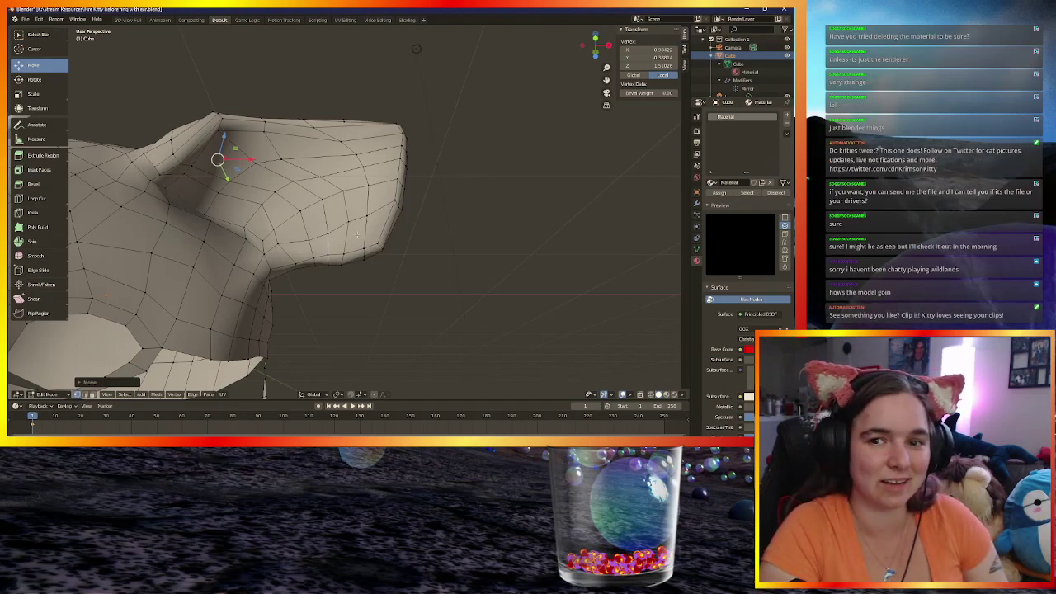
middle_click_drag(217, 247, 340, 234)
middle_click_drag(408, 252, 437, 161)
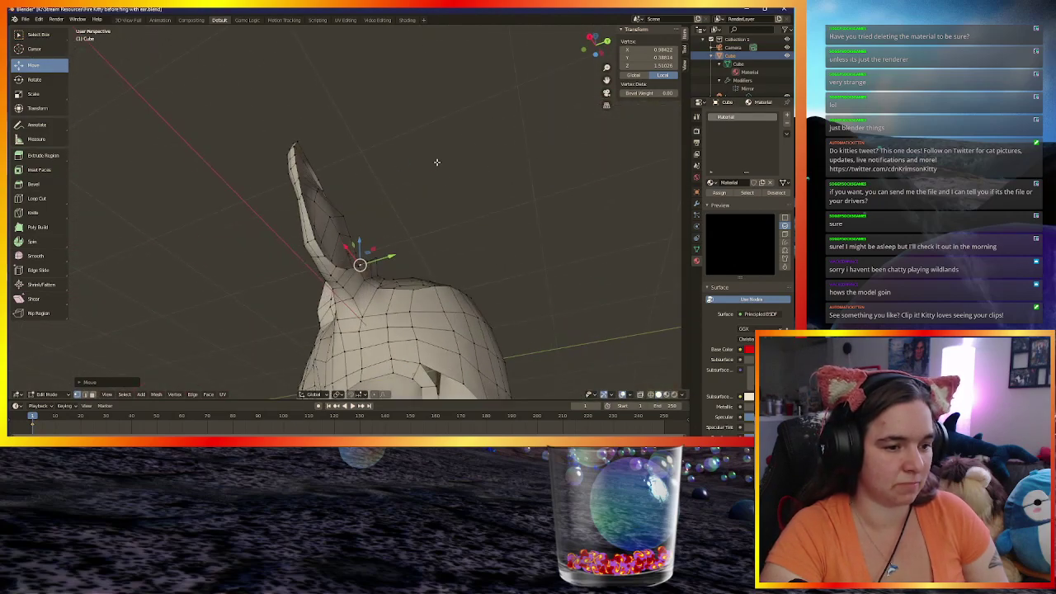
Shift two vertices on the inner side of the ear base outward within the YZ plane
mouse_move(371, 246)
middle_mouse_down()
mouse_move(447, 307)
mouse_move(344, 280)
mouse_move(377, 260)
middle_mouse_up()
mouse_move(373, 259)
left_mouse_down()
mouse_move(358, 262)
mouse_move(379, 250)
left_mouse_up()
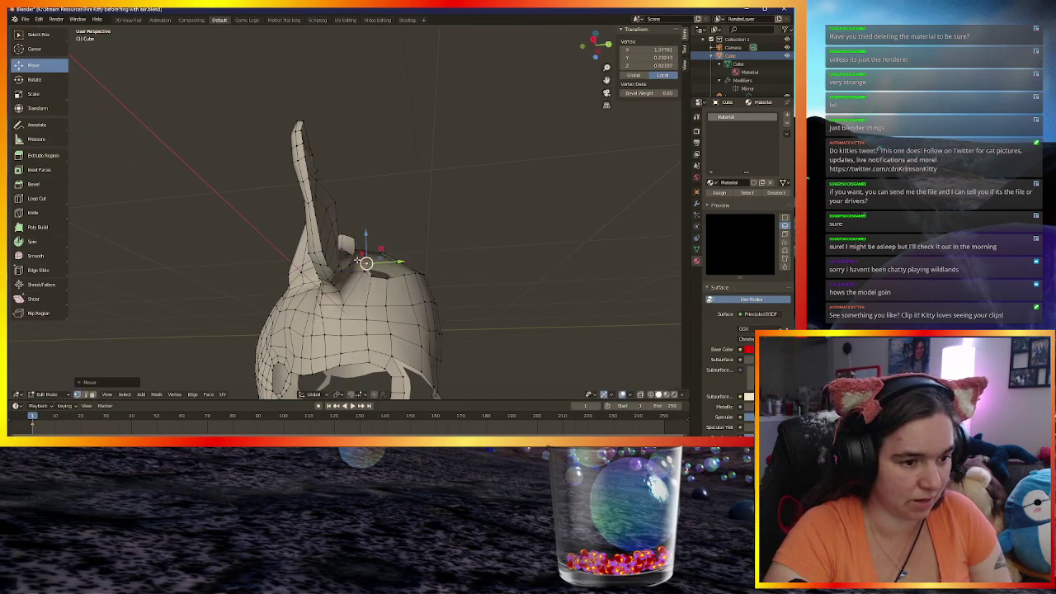
middle_click_drag(359, 261, 394, 216)
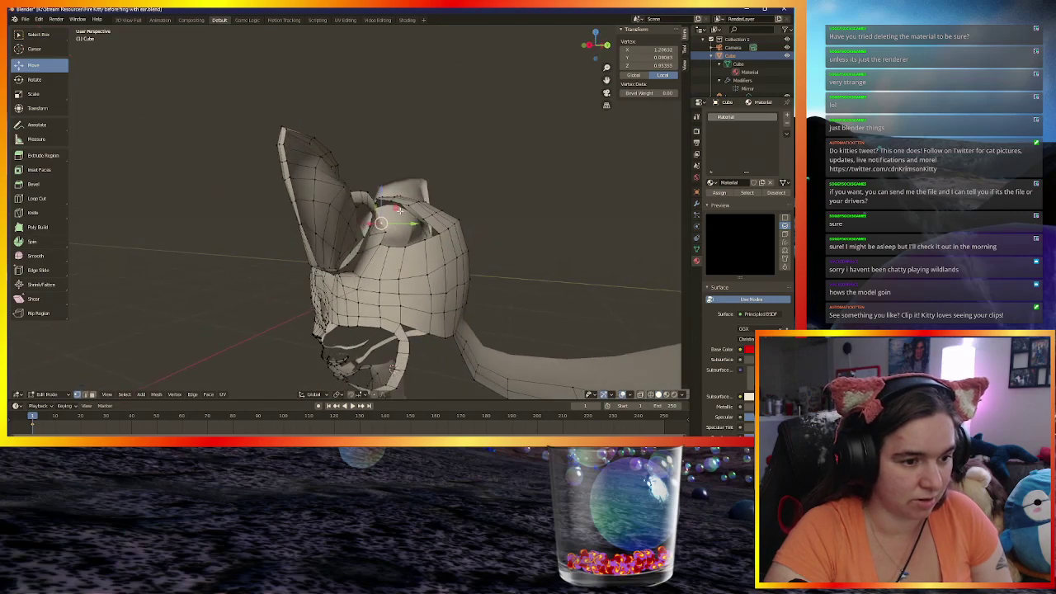
left_click_drag(399, 210, 398, 221)
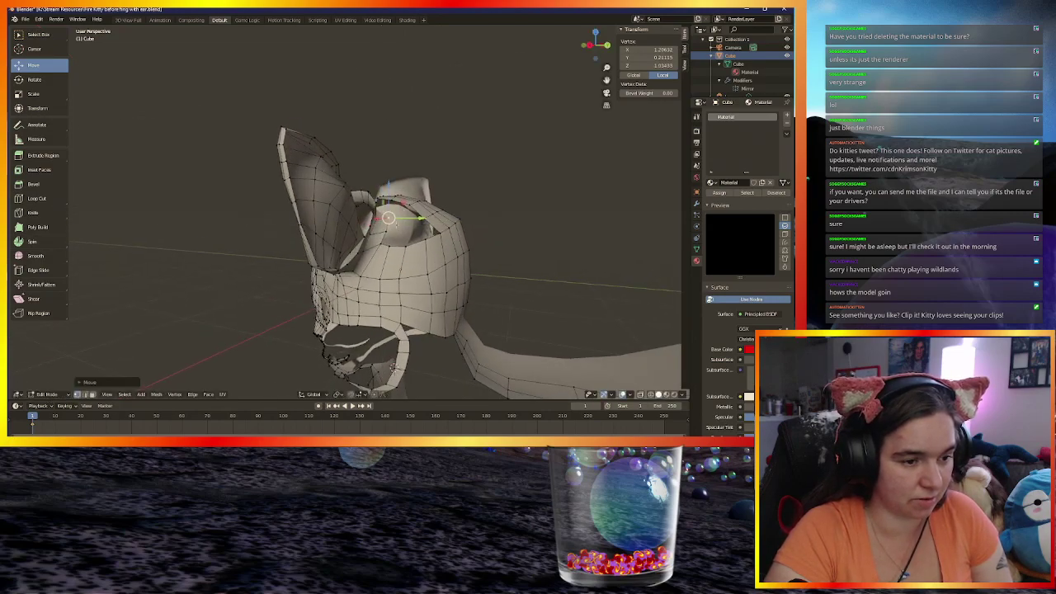
middle_click_drag(398, 221, 362, 252)
Reposition the vertex near the upper inner ear base, moving it with the X axis locked
left_click(435, 173)
middle_click_drag(435, 173, 492, 273)
left_click_drag(466, 264, 447, 285)
middle_click_drag(447, 286, 546, 191)
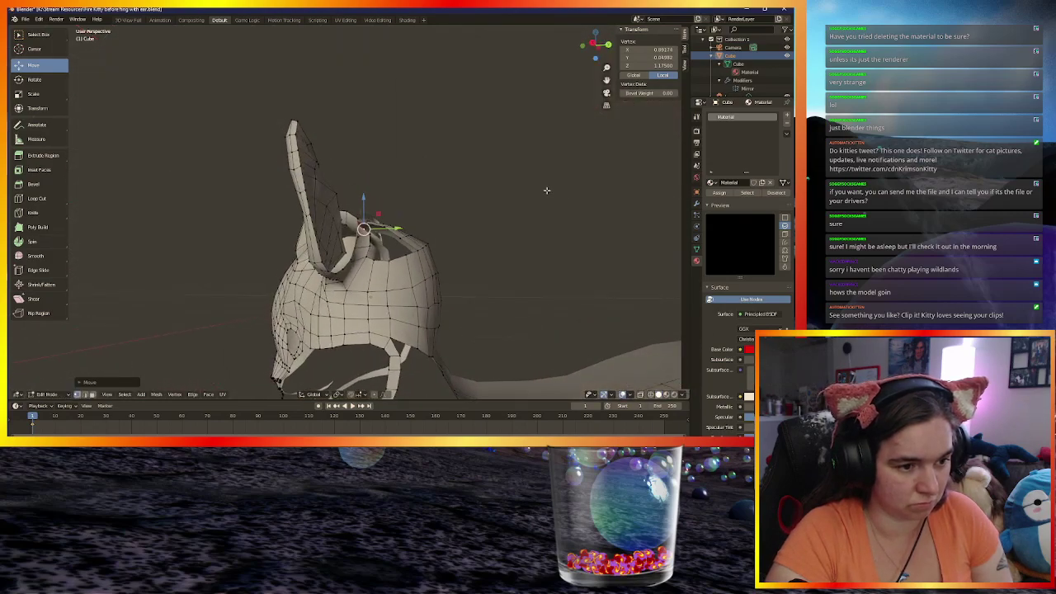
key("g")
key("shift+x")
left_click(383, 205)
Move the vertex low on the ear base outward with the Z axis locked
middle_click_drag(383, 206, 374, 239)
left_click(355, 267)
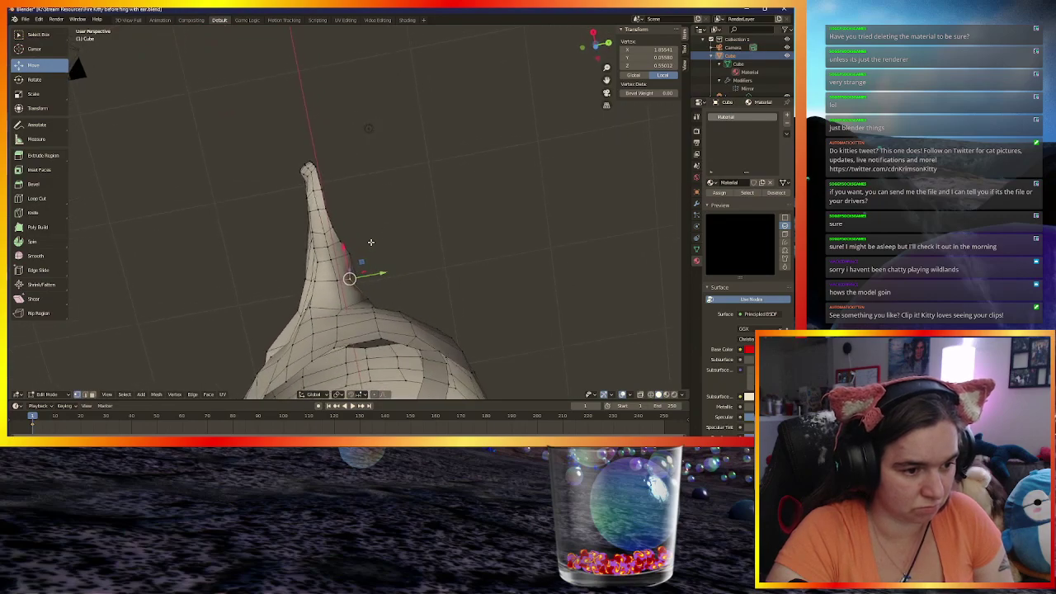
key("g")
key("shift+z")
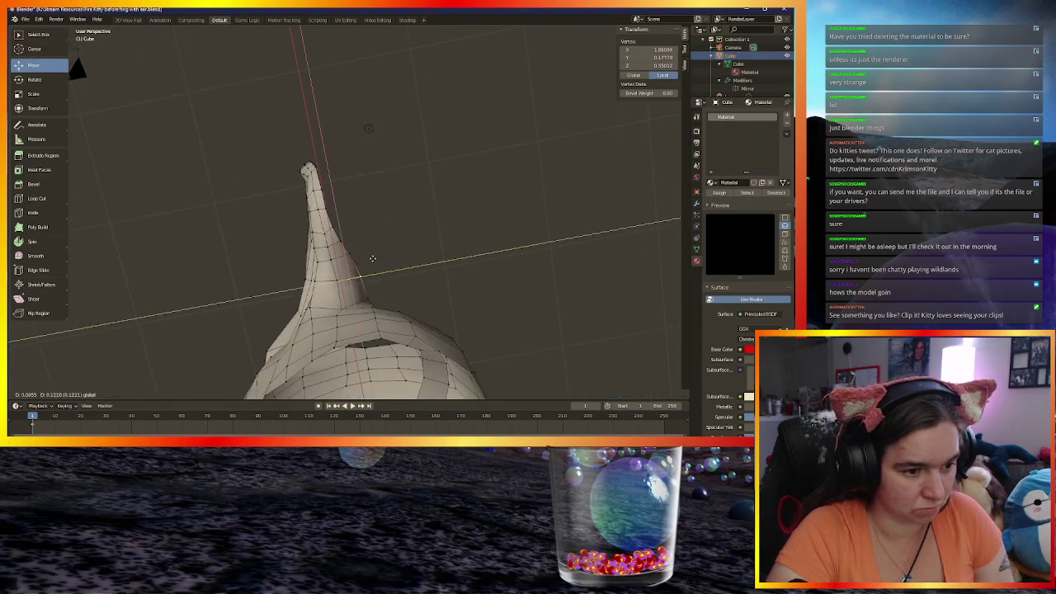
left_click(372, 257)
Adjust the same low ear base vertex with the X axis locked, and select the neighbouring vertex above it
middle_click_drag(372, 258, 361, 264)
middle_click_drag(379, 305, 379, 291)
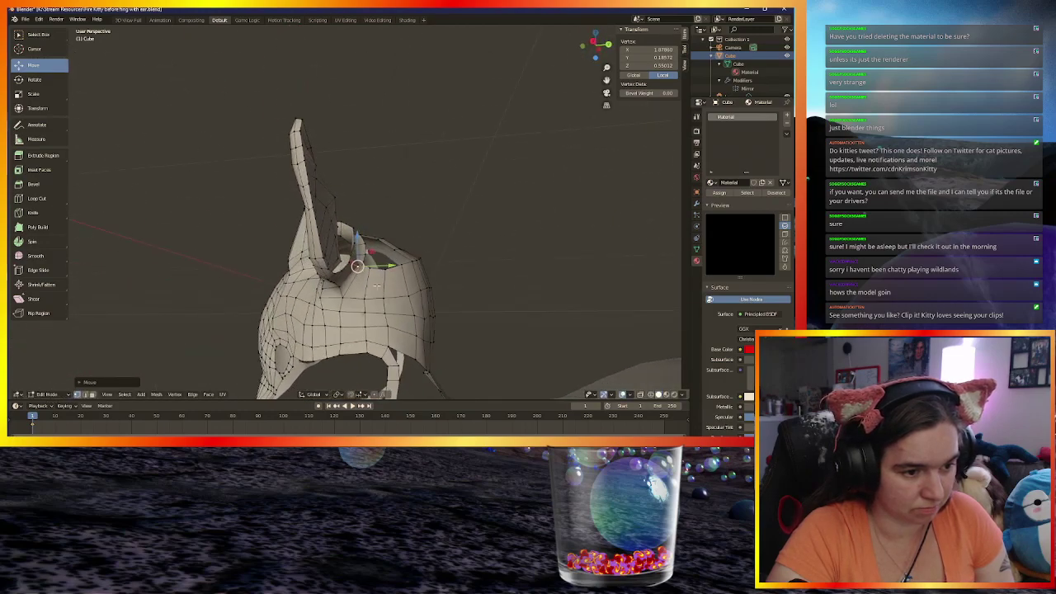
key("g")
key("shift+x")
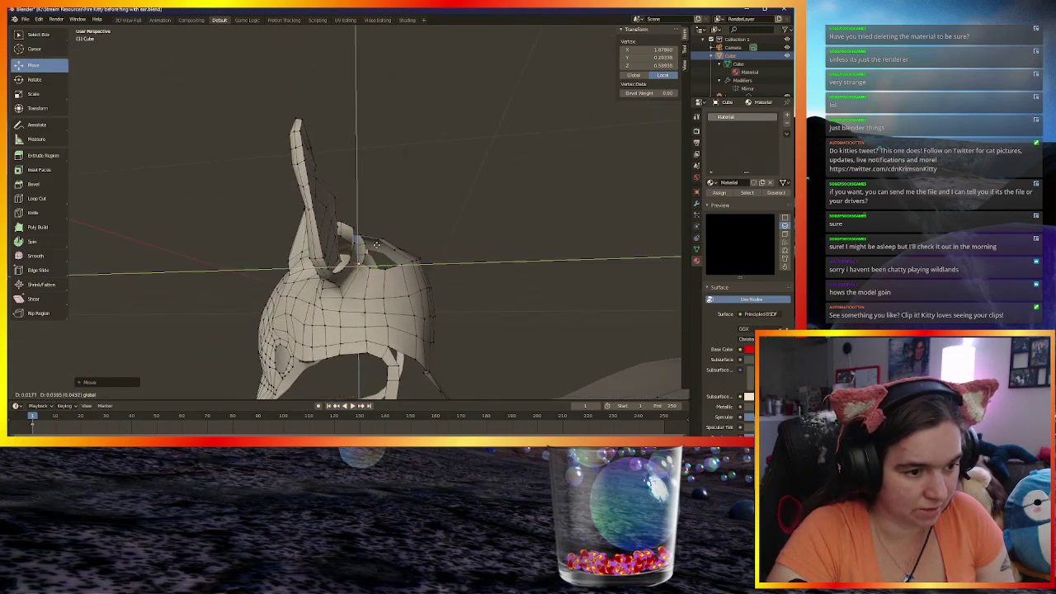
left_click(375, 244)
left_click(351, 255)
middle_click_drag(383, 236, 382, 260)
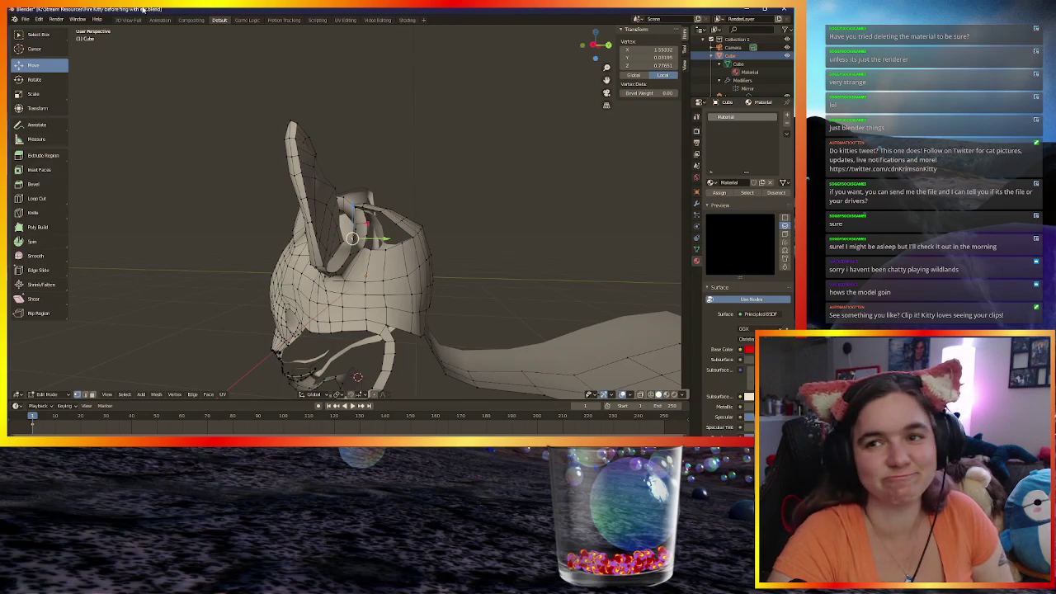
Move the selected ear base vertex up and toward the back of the head within the YZ plane
middle_click_drag(161, 50, 364, 240)
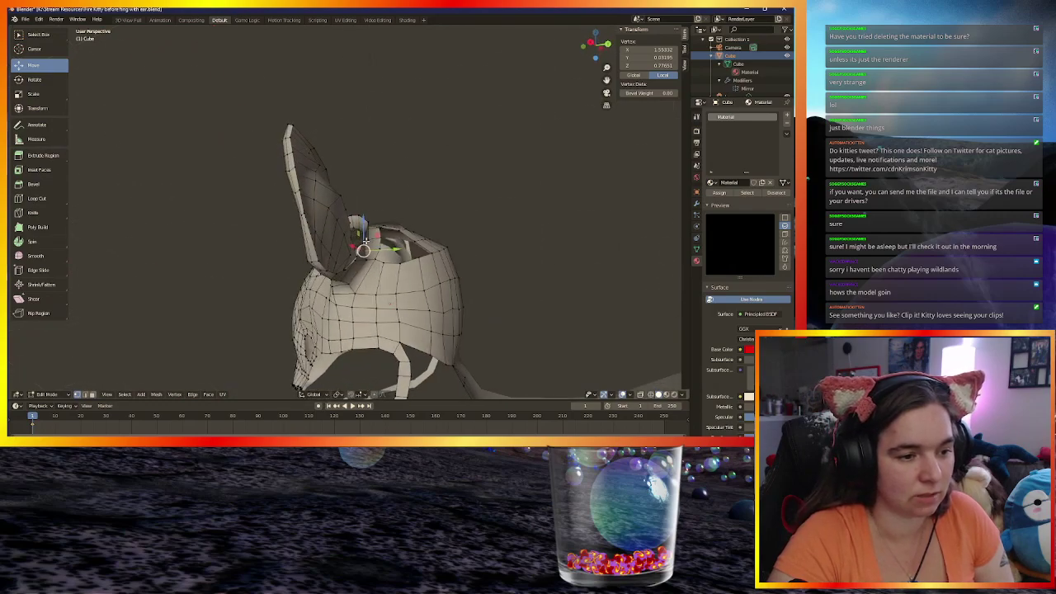
left_click_drag(378, 236, 394, 226)
mouse_move(394, 226)
middle_mouse_down()
mouse_move(410, 198)
mouse_move(424, 220)
mouse_move(405, 237)
middle_mouse_up()
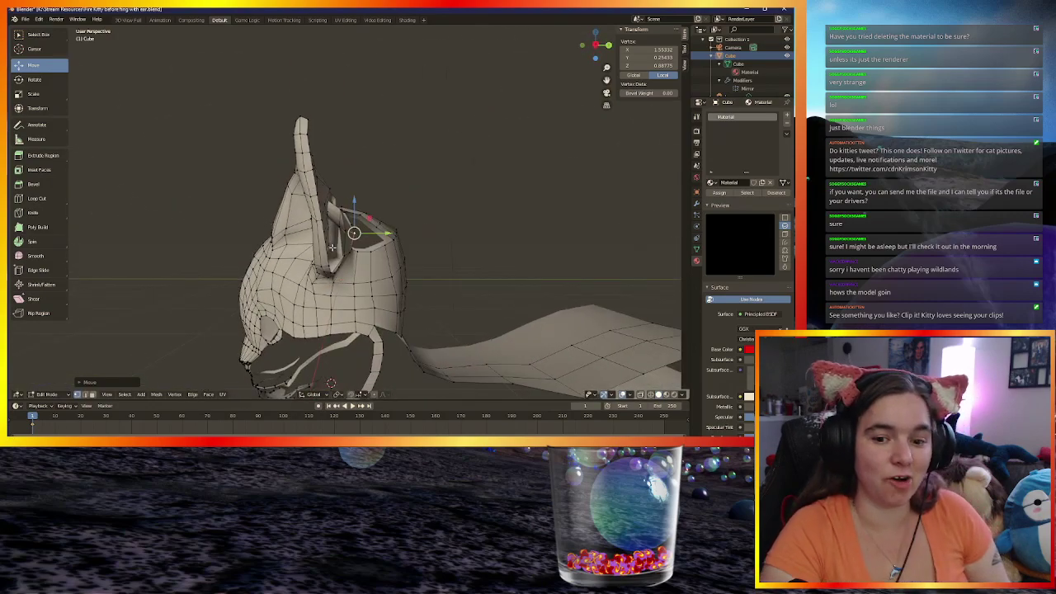
middle_click_drag(272, 365, 383, 242)
Reposition the next vertex along the back edge of the ear base connecting strip
scroll(346, 288, "up", 3)
scroll(445, 211, "up", 3)
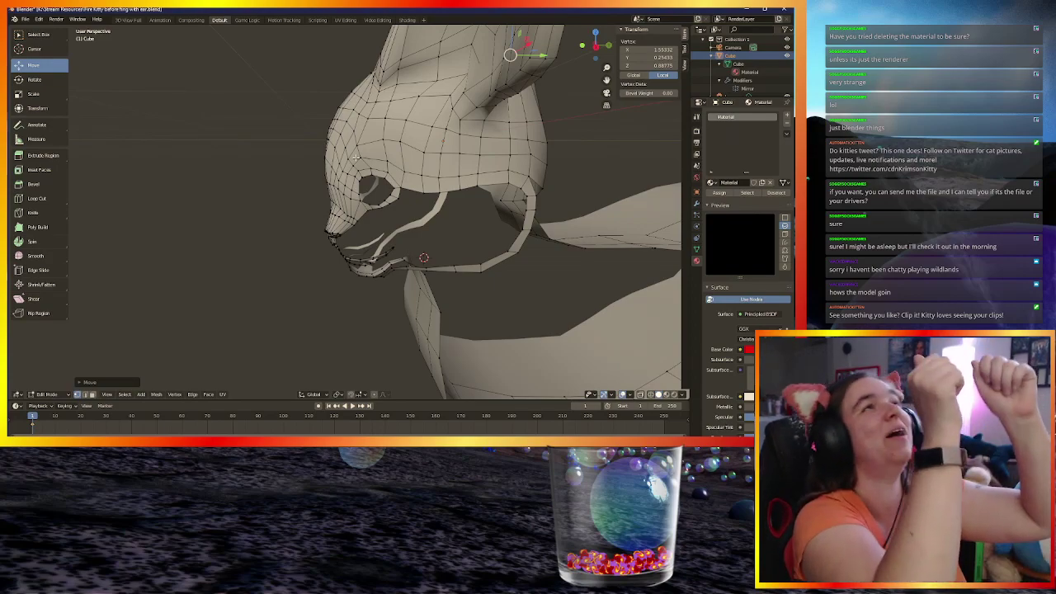
middle_click_drag(356, 157, 313, 198)
left_click_drag(310, 204, 302, 189)
middle_click_drag(302, 190, 344, 214)
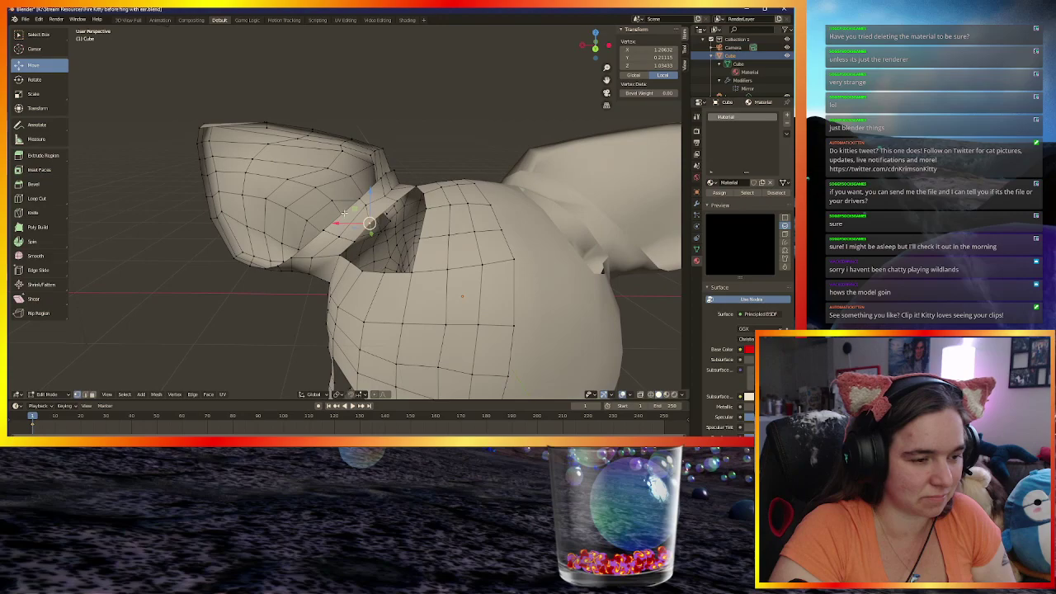
left_click_drag(368, 223, 353, 195)
middle_click_drag(353, 195, 268, 244)
key("ctrl+z")
Raise the vertex on the back edge of the ear base strip, moving it with the X axis locked
middle_click_drag(256, 337, 348, 188)
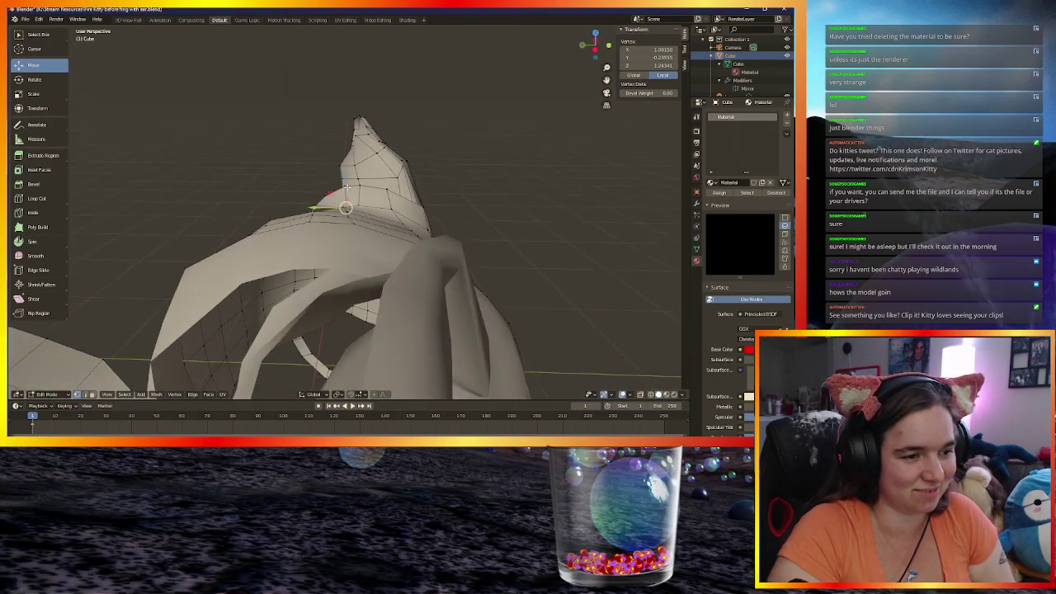
key("g")
key("shift+x")
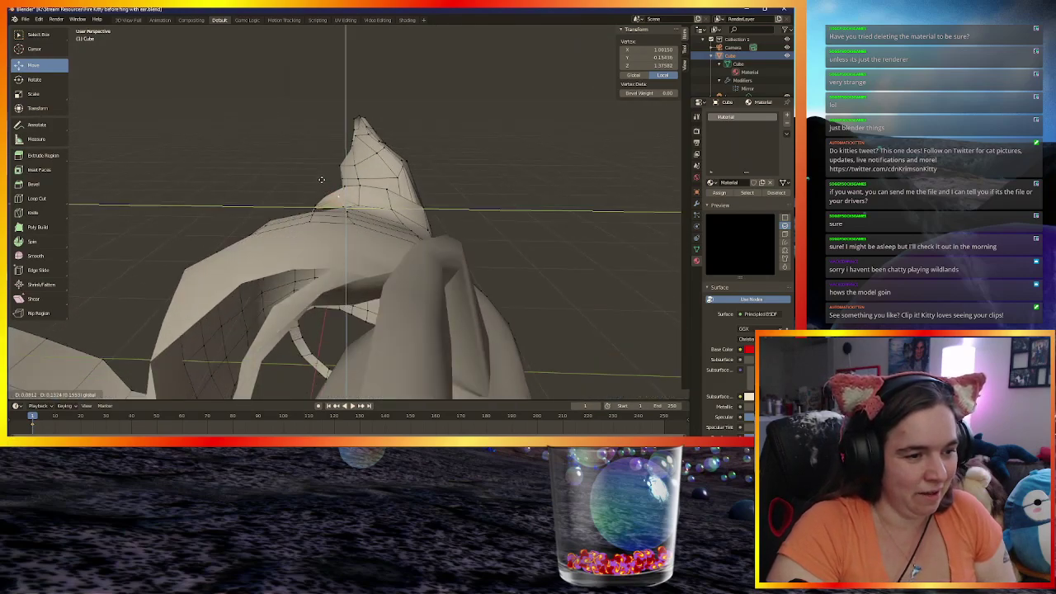
left_click(318, 175)
Shift the vertex at the inner ear base toward the head's middle, with the Y axis locked
middle_click_drag(318, 176, 284, 180)
key("g")
key("shift+y")
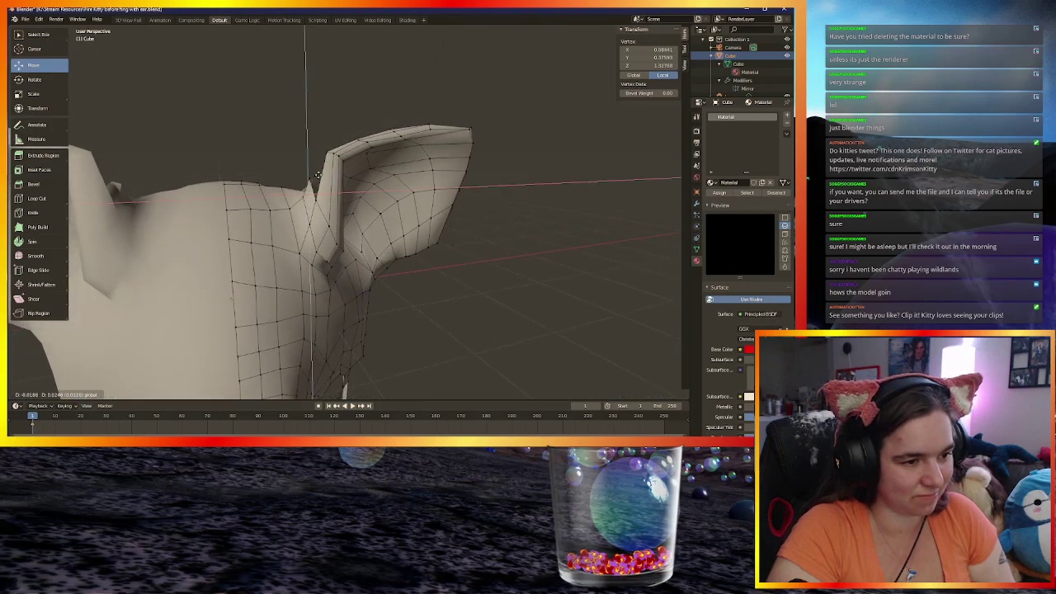
left_click(299, 183)
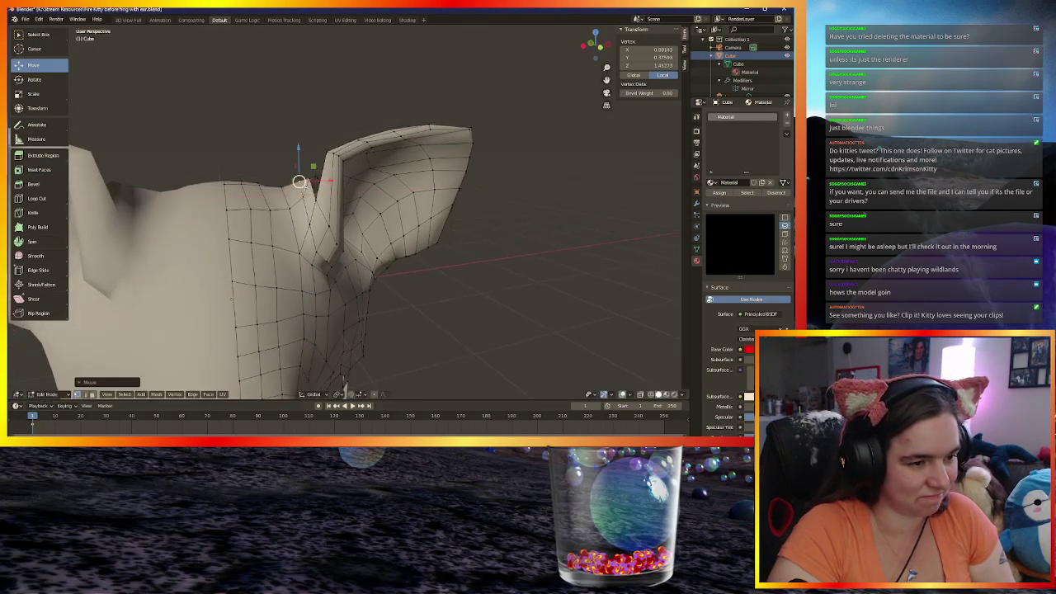
Adjust the adjacent vertex farther along the inner ear base, with the Y axis locked
mouse_move(299, 183)
middle_mouse_down()
mouse_move(295, 163)
mouse_move(293, 186)
middle_mouse_up()
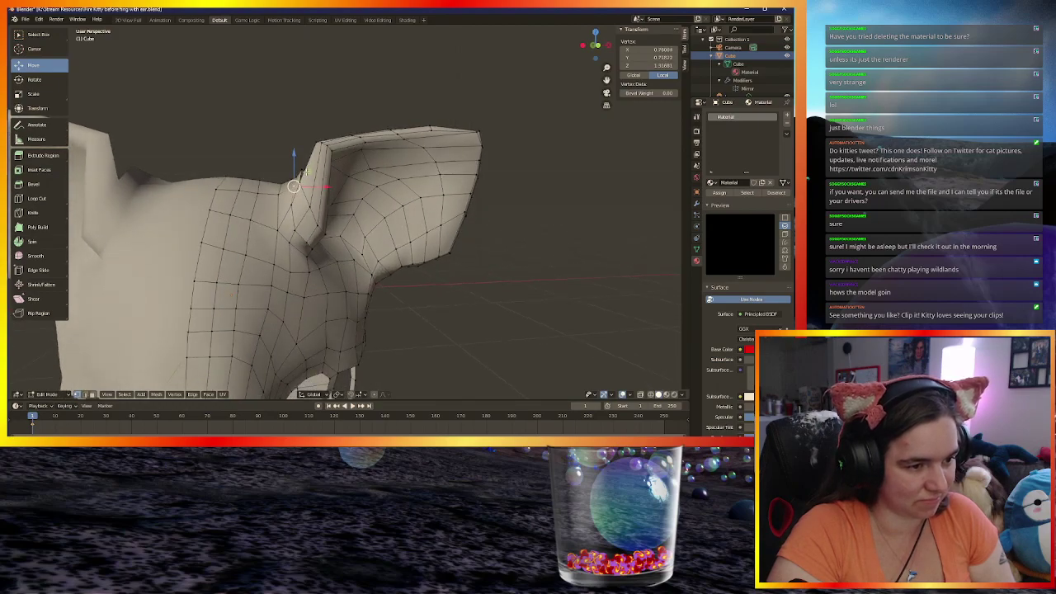
key("g")
key("shift+y")
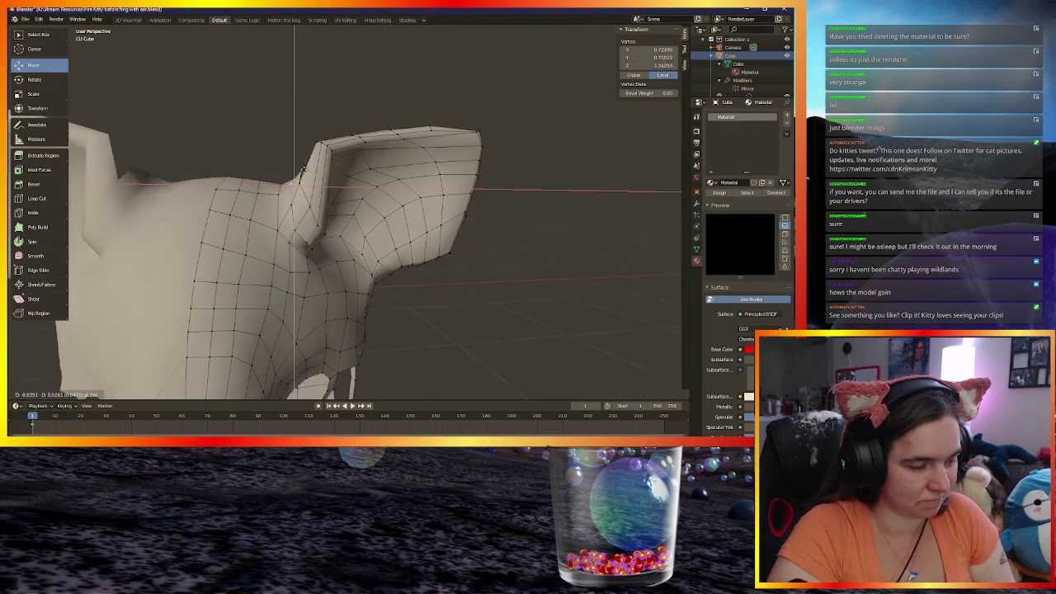
left_click(305, 170)
Reposition the vertex partway along the back edge of the ear base strip to even out its curve
middle_click_drag(273, 157, 383, 336)
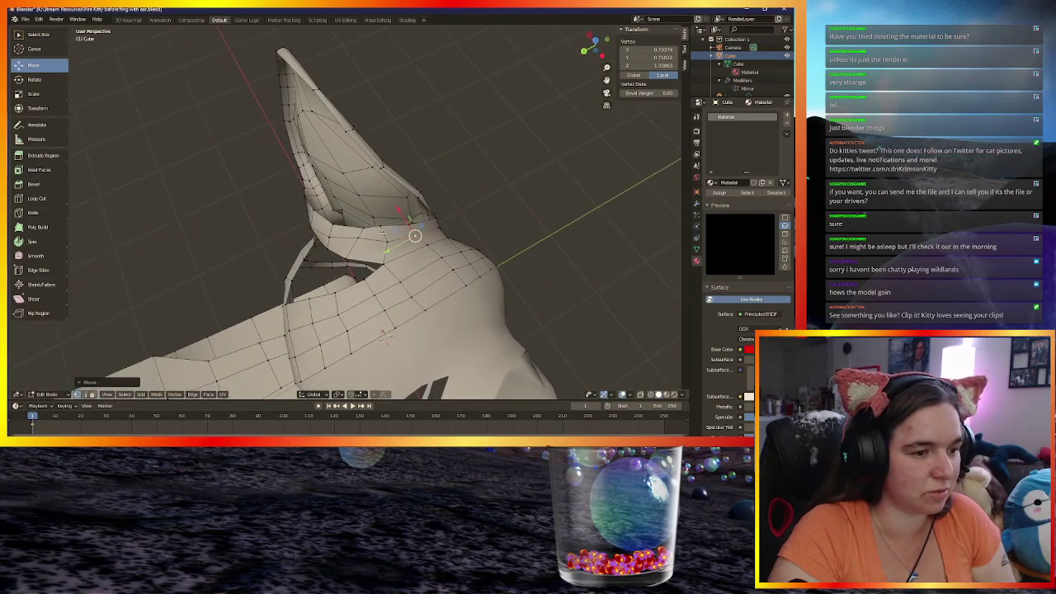
left_click(386, 240)
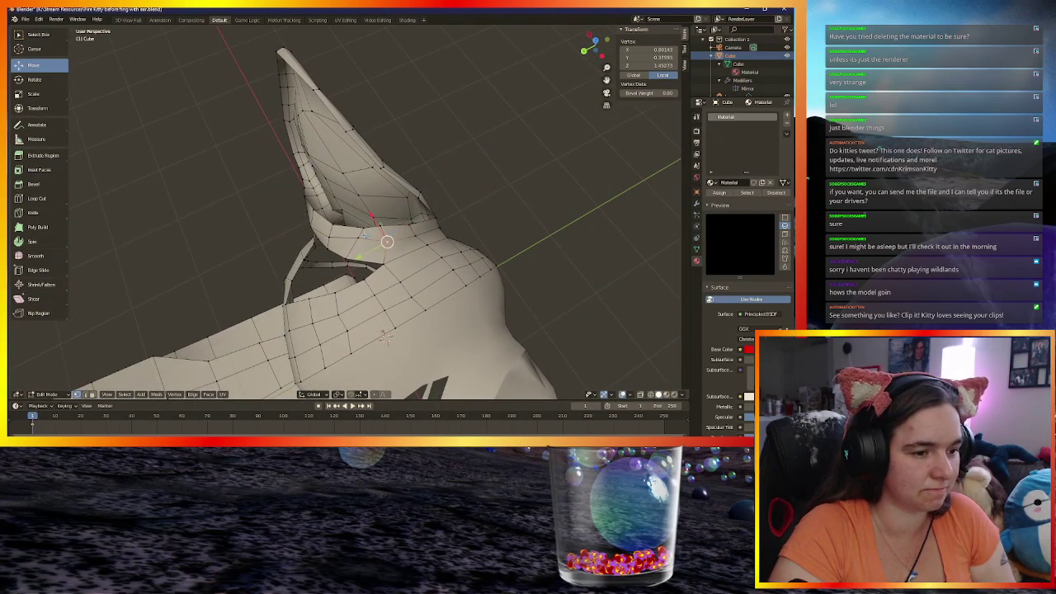
left_click_drag(363, 234, 336, 236)
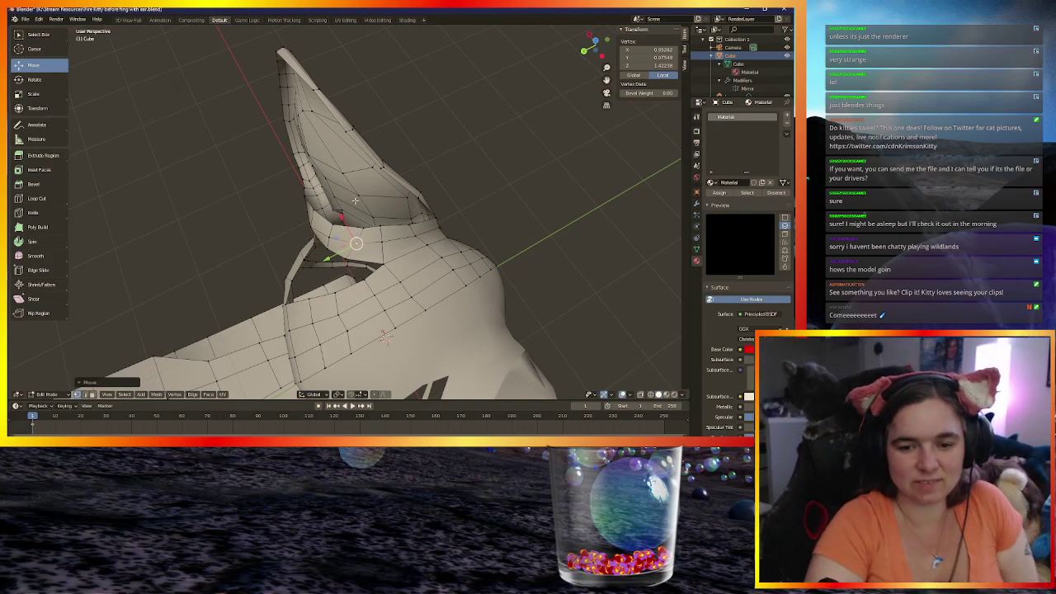
middle_click_drag(397, 112, 349, 209)
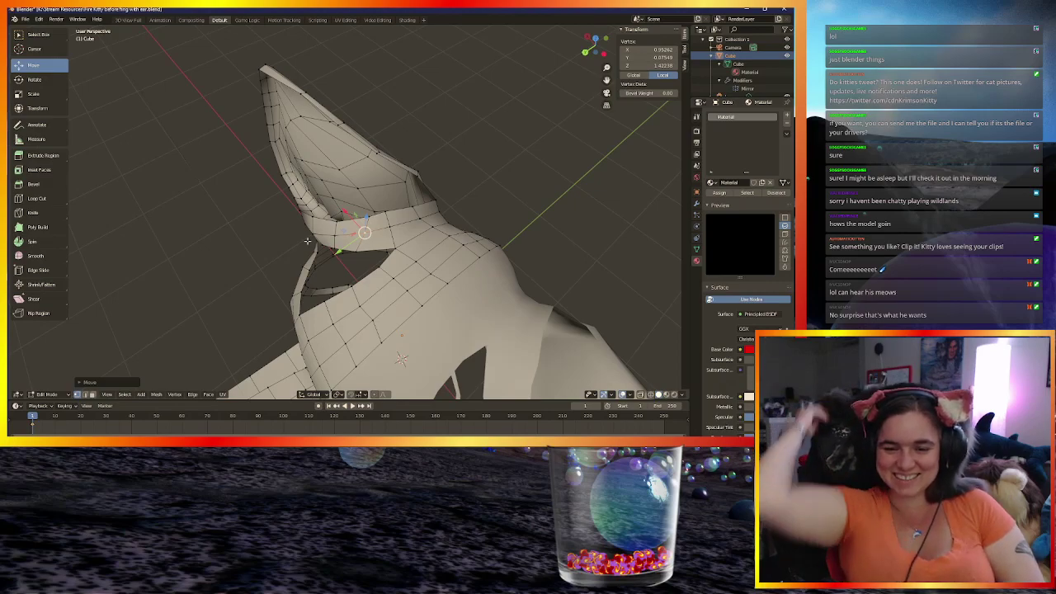
mouse_move(434, 127)
middle_mouse_down()
mouse_move(488, 99)
mouse_move(452, 138)
middle_mouse_up()
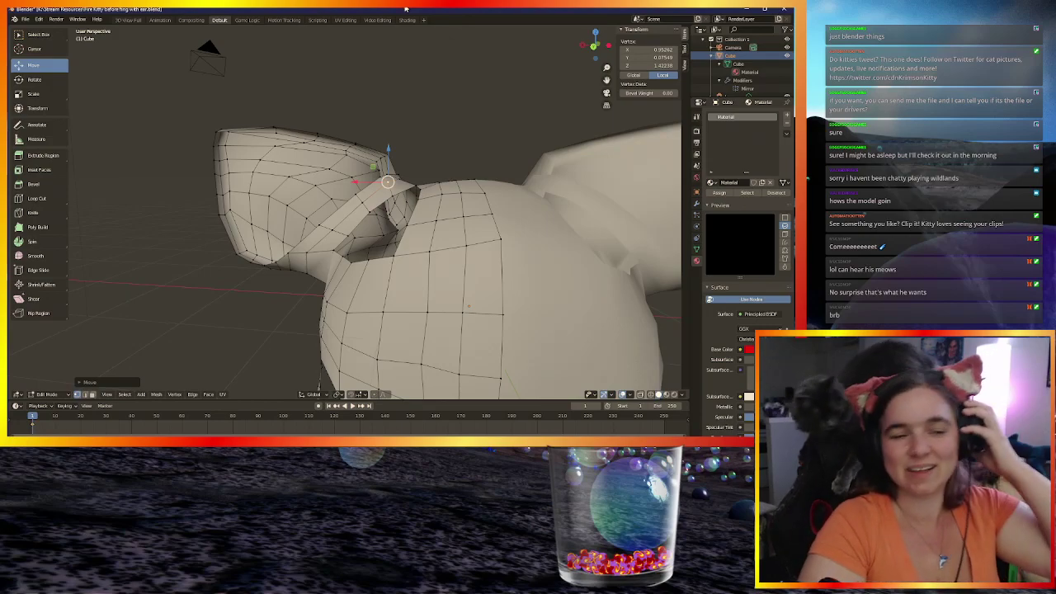
middle_click_drag(403, 215, 430, 333)
middle_click_drag(397, 281, 399, 265)
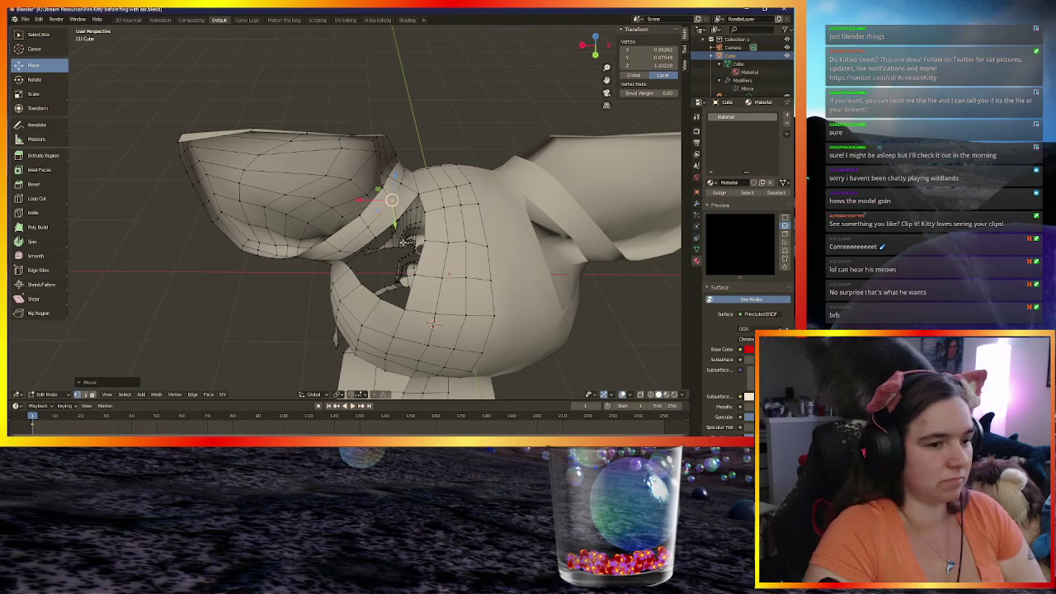
middle_click_drag(421, 212, 403, 345)
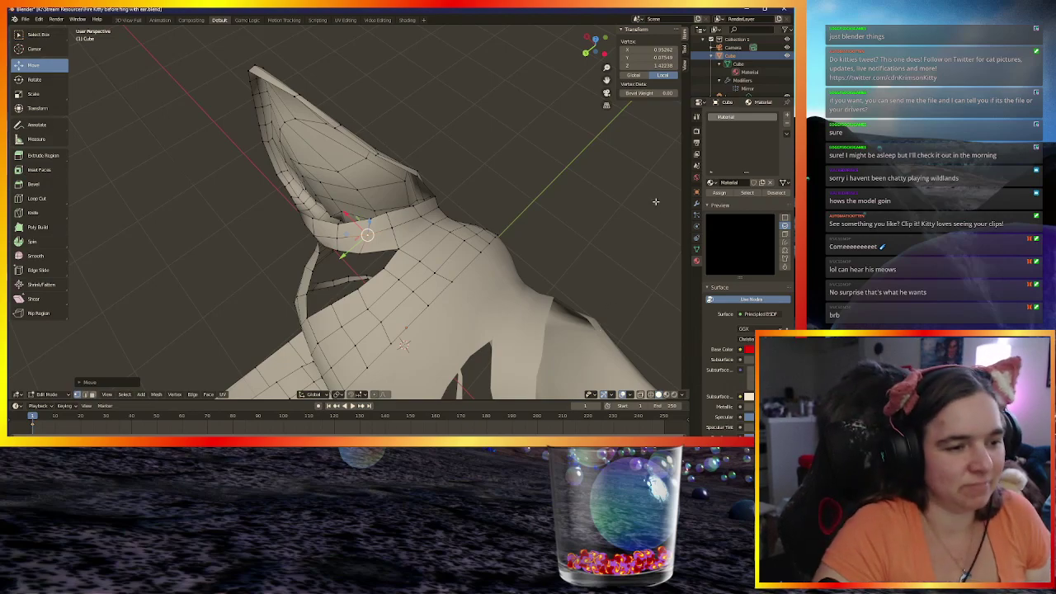
In edge selection mode, extrude the edge at the back of the inner ear repeatedly into a face strip running along the ear base
middle_click_drag(429, 209, 314, 185)
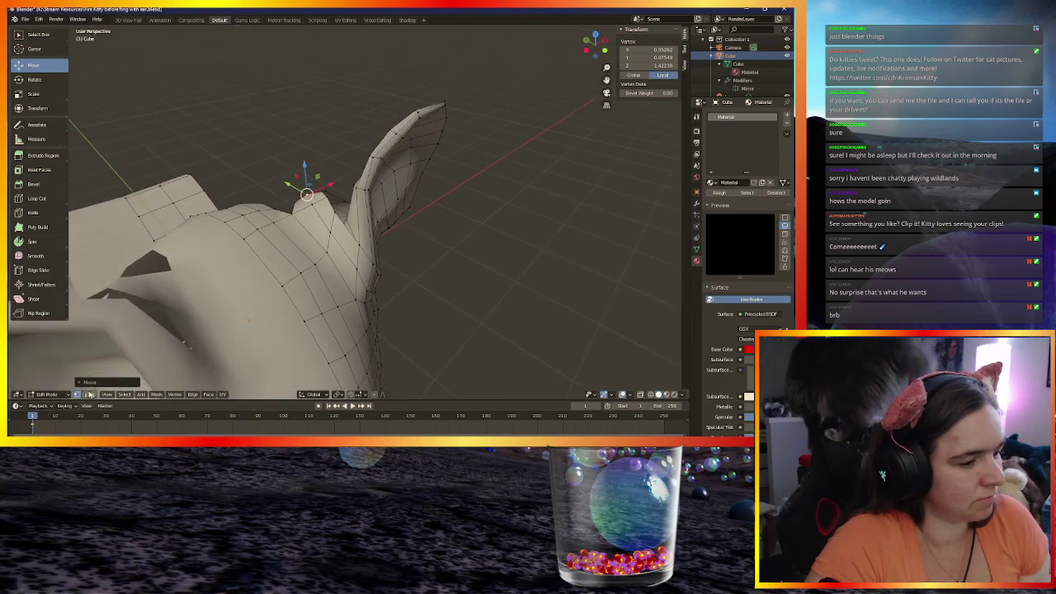
key("alt+a")
middle_click_drag(379, 198, 451, 197)
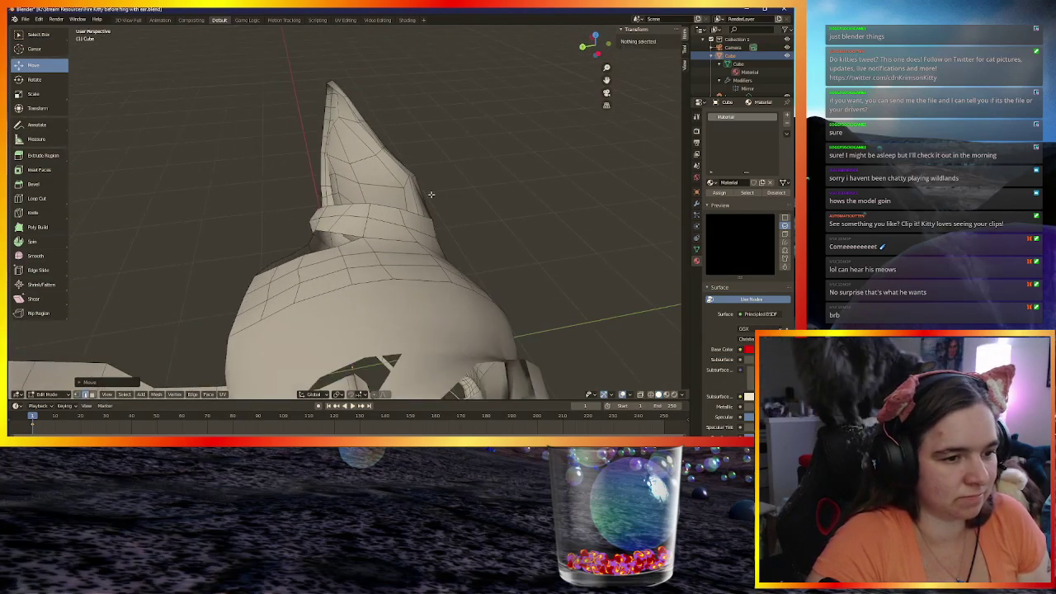
left_click(408, 212)
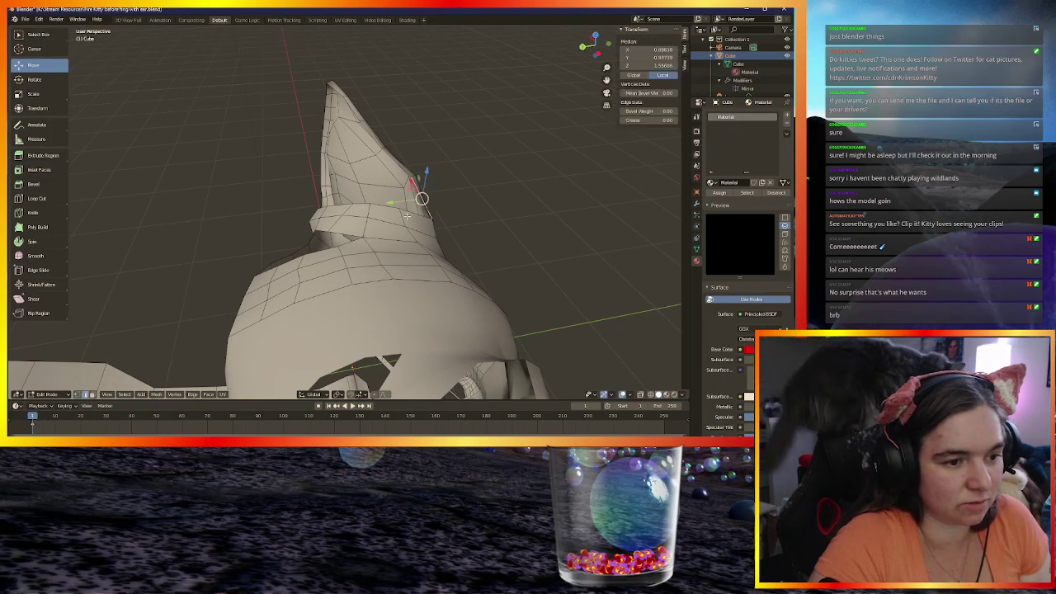
key("g")
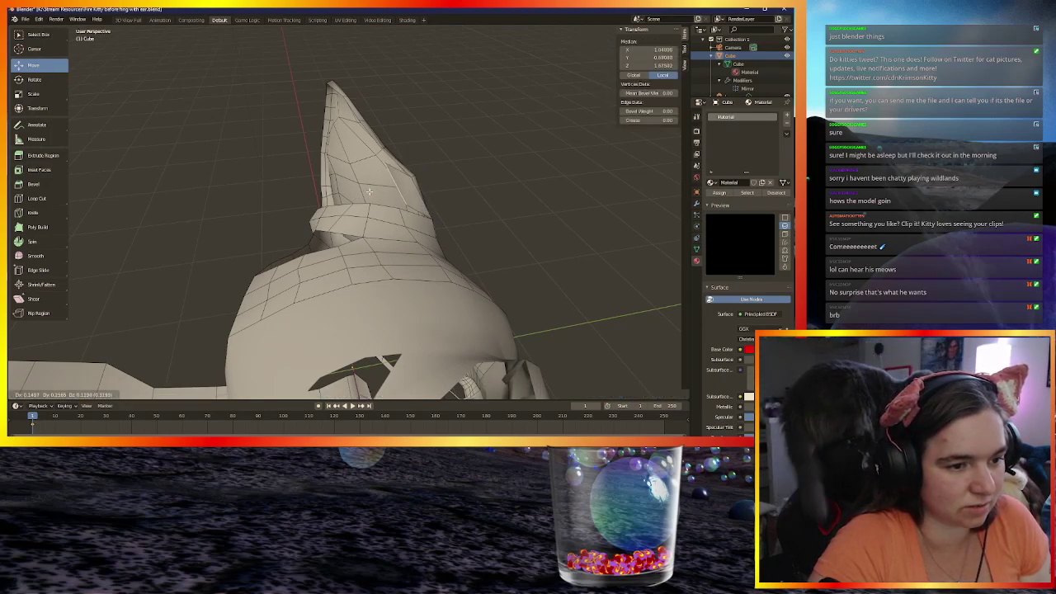
left_click(369, 192)
key("e")
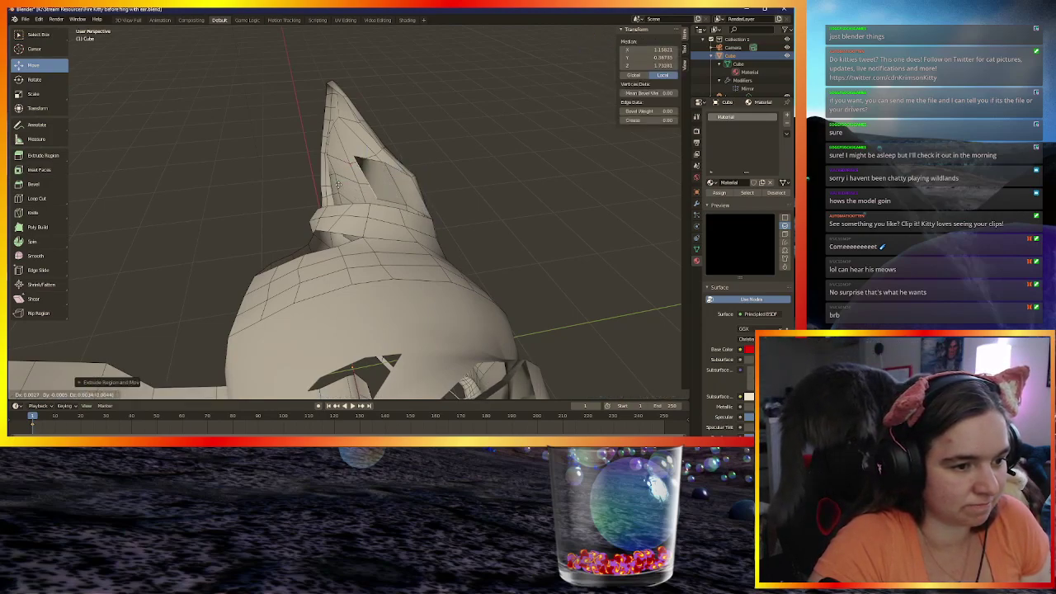
left_click(319, 188)
middle_click_drag(319, 188, 343, 194)
key("g")
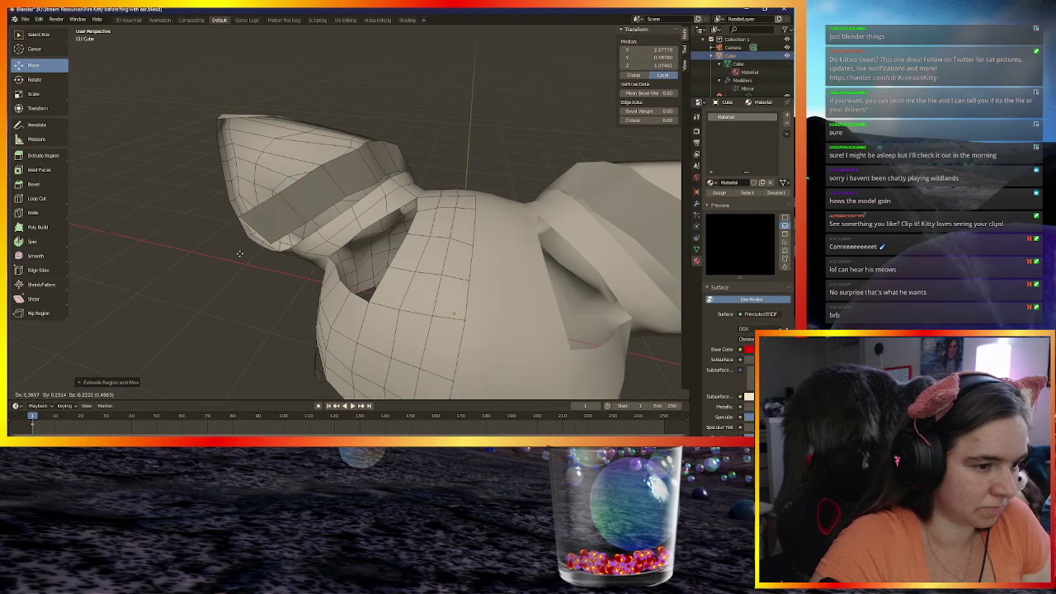
left_click(248, 250)
middle_click_drag(247, 249, 216, 278)
In vertex selection mode, merge the new strip's innermost lower vertex with its neighbour on the ear base using At Last
left_click(77, 395)
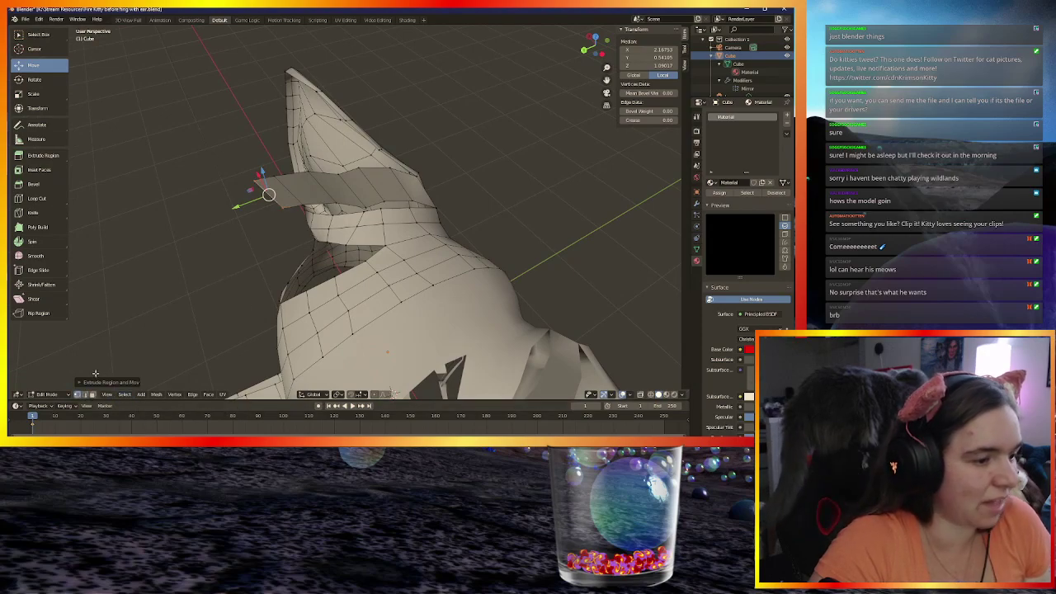
middle_click_drag(355, 219, 387, 227)
left_click(391, 230)
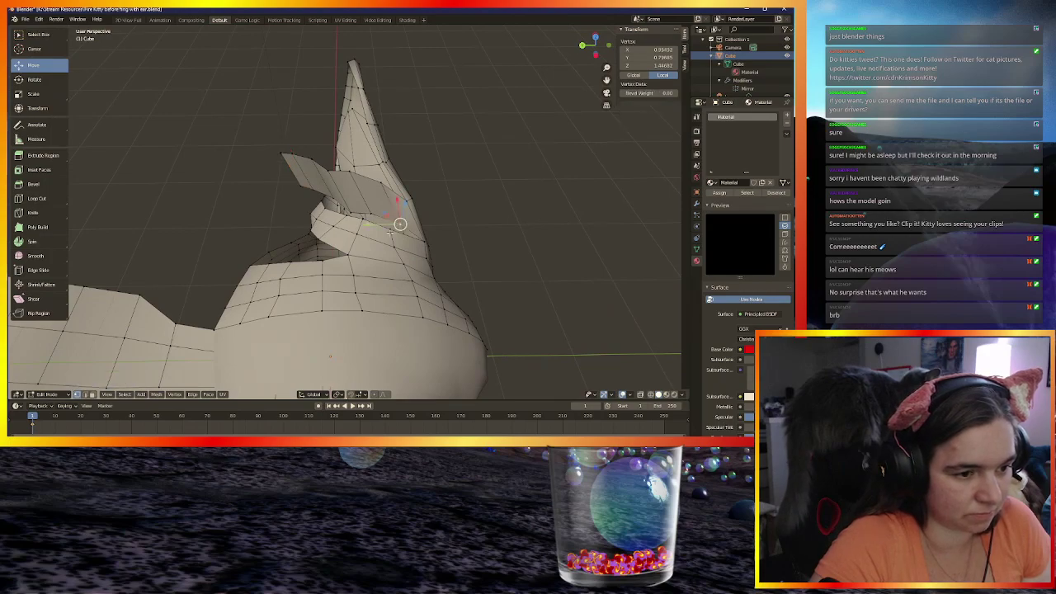
left_click(393, 229, "shift")
key("m")
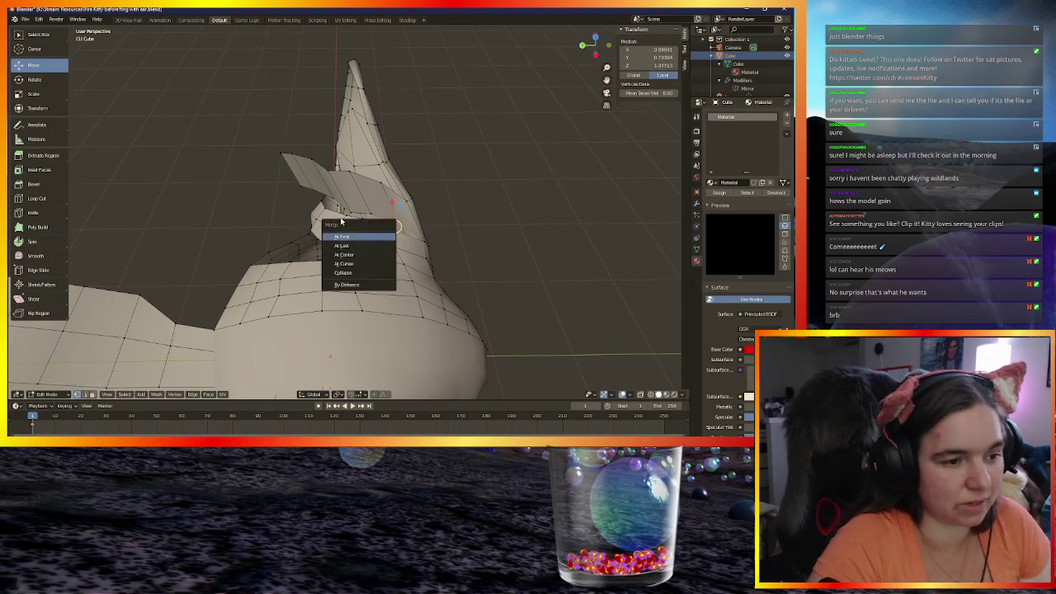
left_click(343, 246)
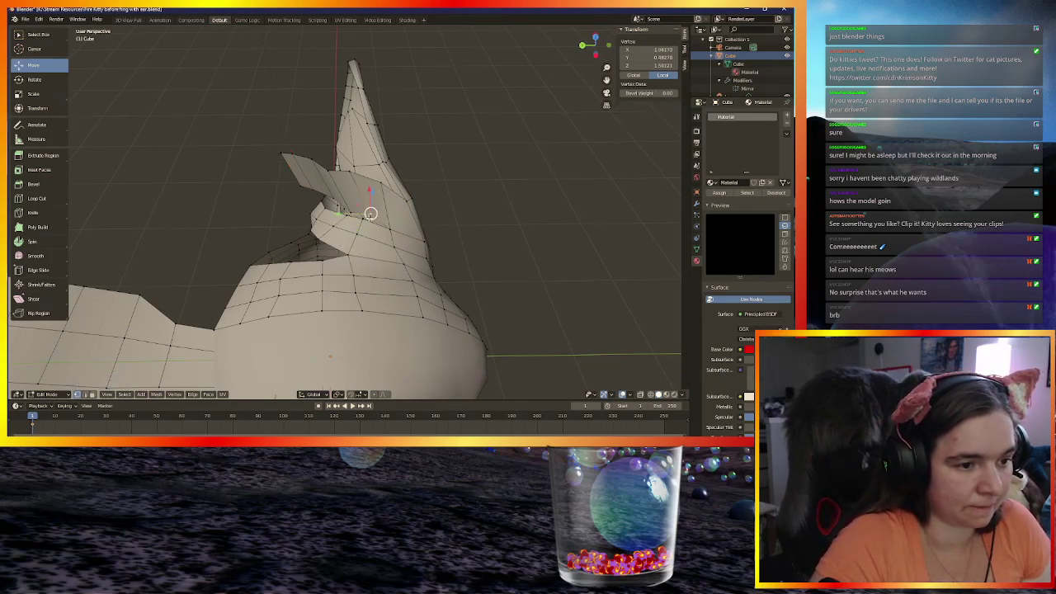
Merge the next two lower vertices of the strip with their matching ear base vertices using At Last
left_click(366, 217, "shift")
key("m")
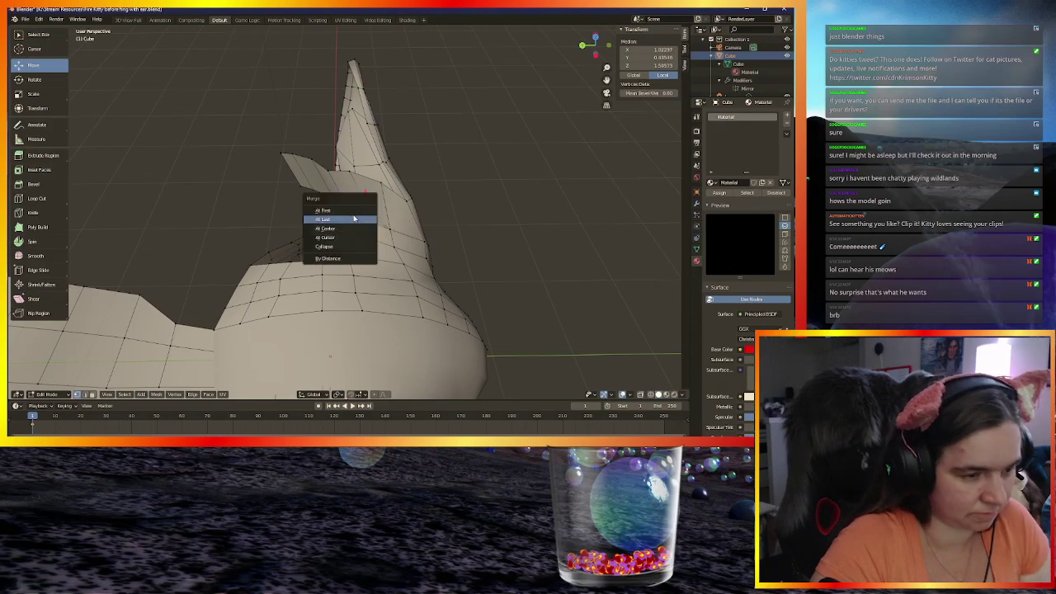
left_click(325, 219)
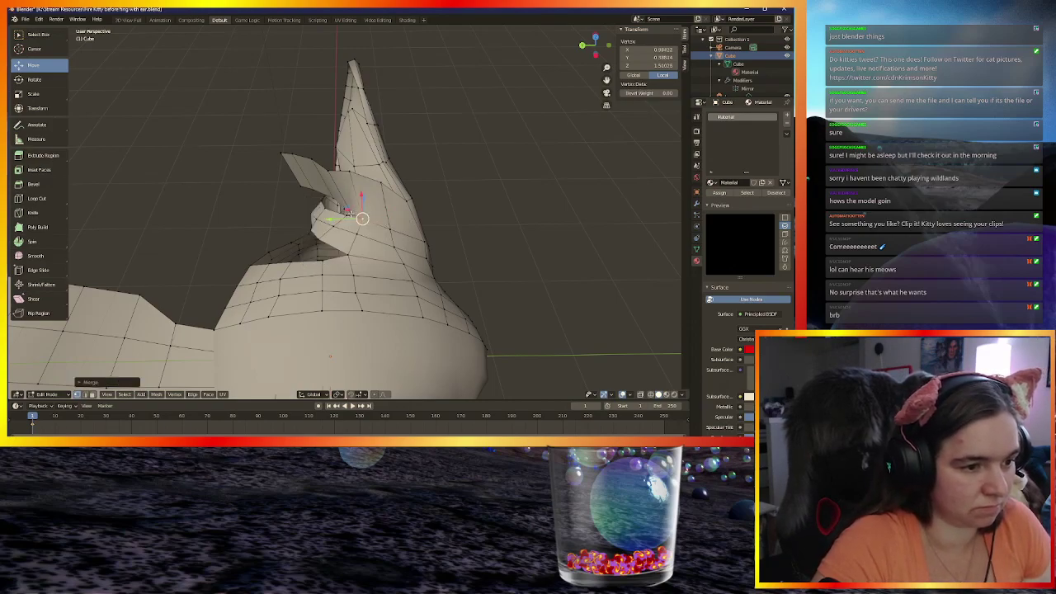
left_click(348, 214, "shift")
key("m")
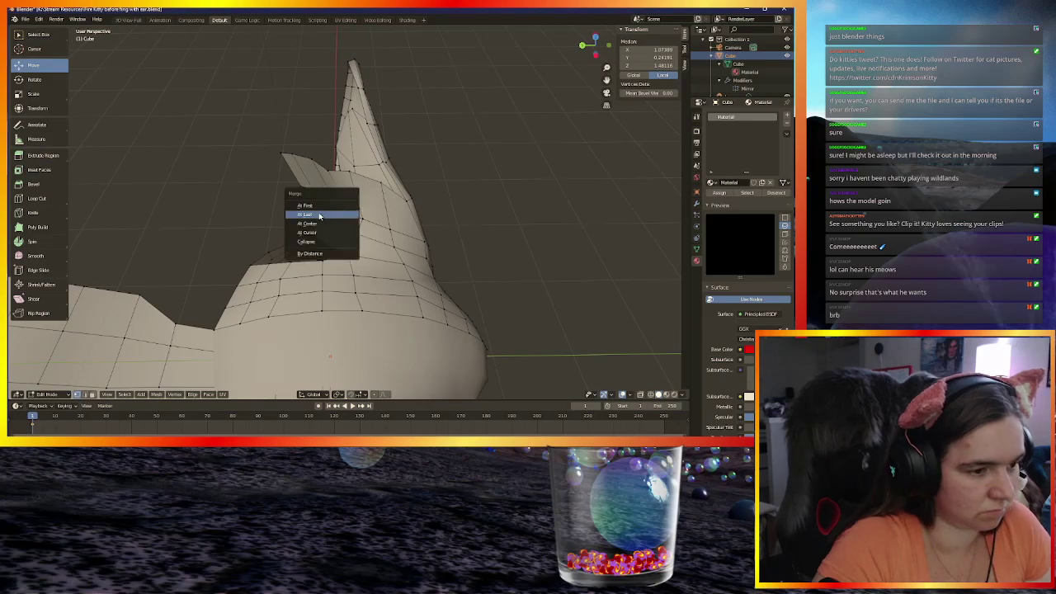
left_click(322, 215)
Merge the strip's following lower vertex, near the middle of the strip, with the adjacent ear base vertex
middle_click_drag(322, 215, 379, 183)
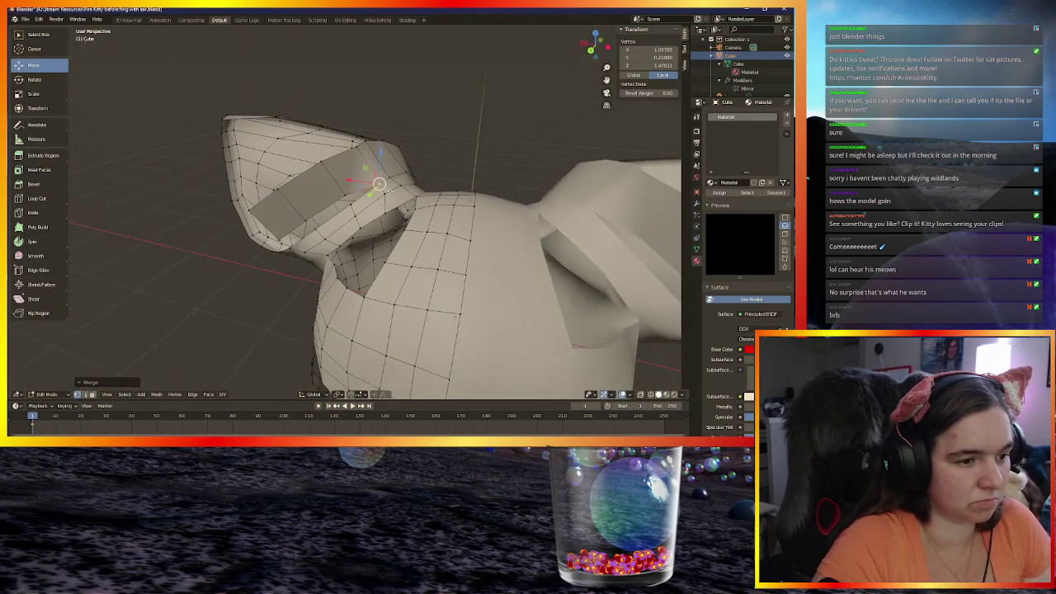
left_click(345, 196, "shift")
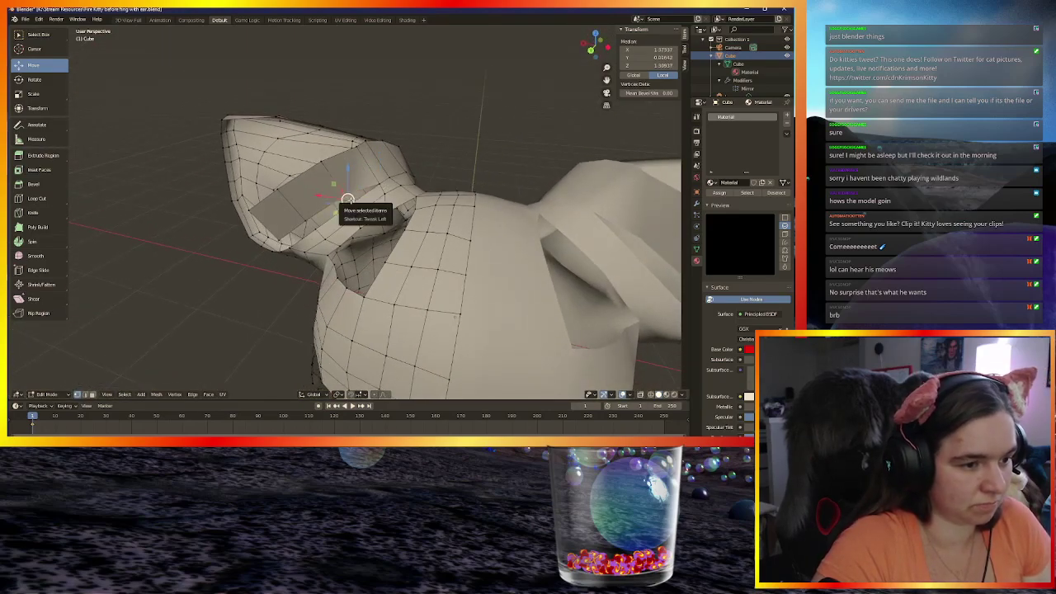
key("m")
left_click(314, 204)
Merge the strip's next lower vertex past the middle with its matching ear base vertex using At Last
mouse_move(349, 202)
middle_mouse_down()
mouse_move(369, 207)
mouse_move(339, 206)
middle_mouse_up()
left_click(328, 223)
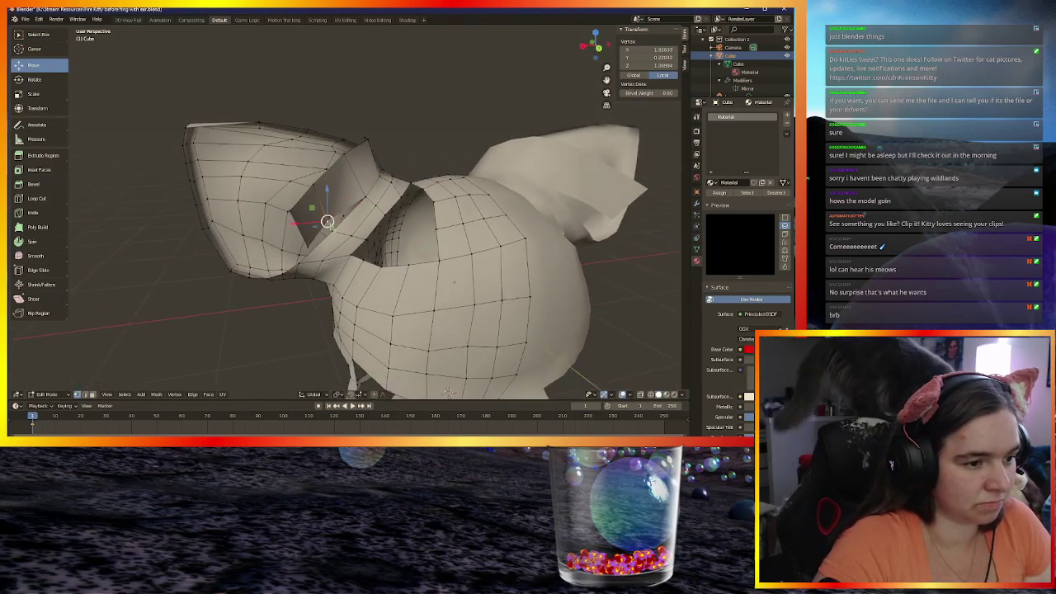
left_click(331, 231, "shift")
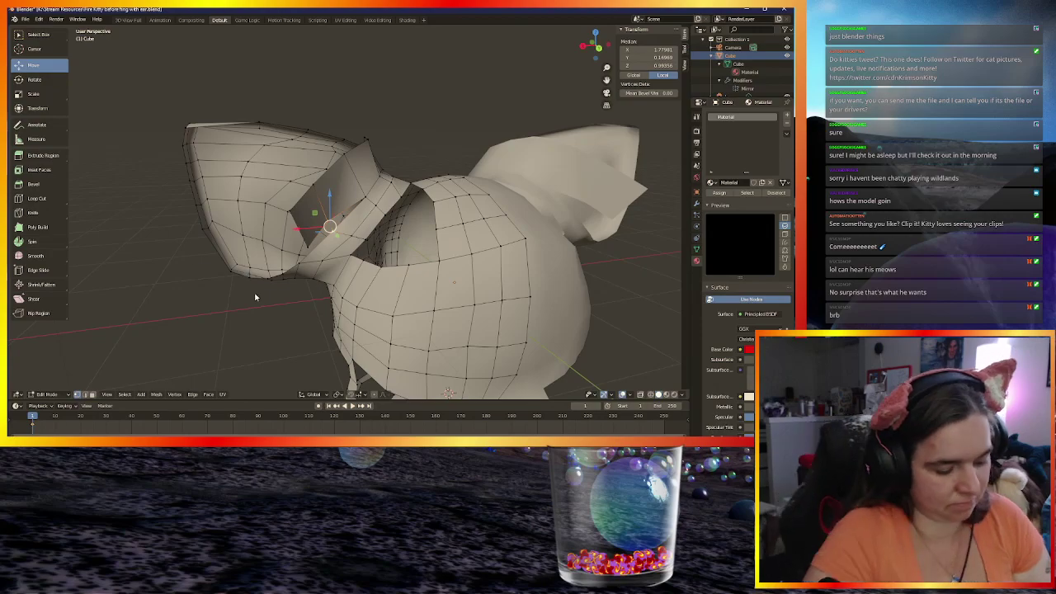
key("m")
left_click(223, 290)
Merge the strip's two remaining vertices at the outer end of the ear with their ear base counterparts using At Last
middle_click_drag(223, 291, 285, 218)
left_click(332, 179)
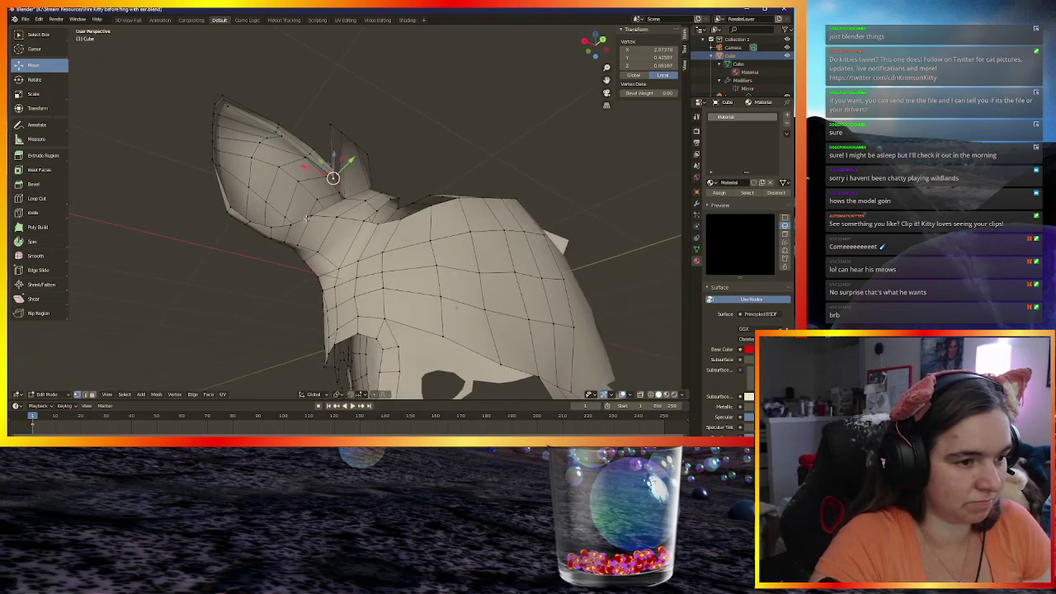
left_click(309, 215, "shift")
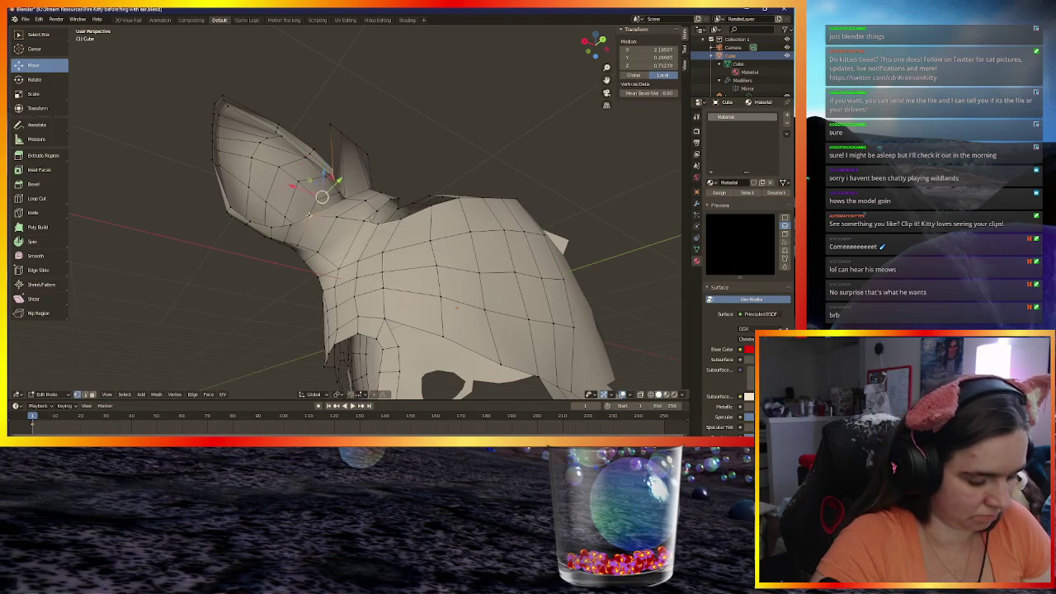
key("m")
left_click(276, 215)
middle_click_drag(276, 214, 315, 126)
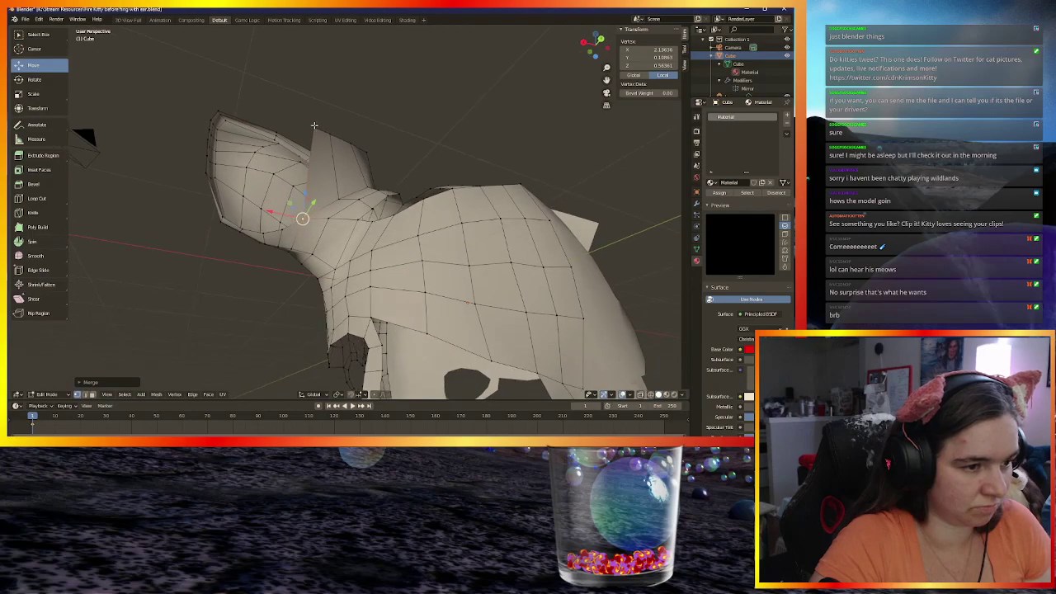
left_click(314, 126)
left_click(283, 230, "shift")
key("m")
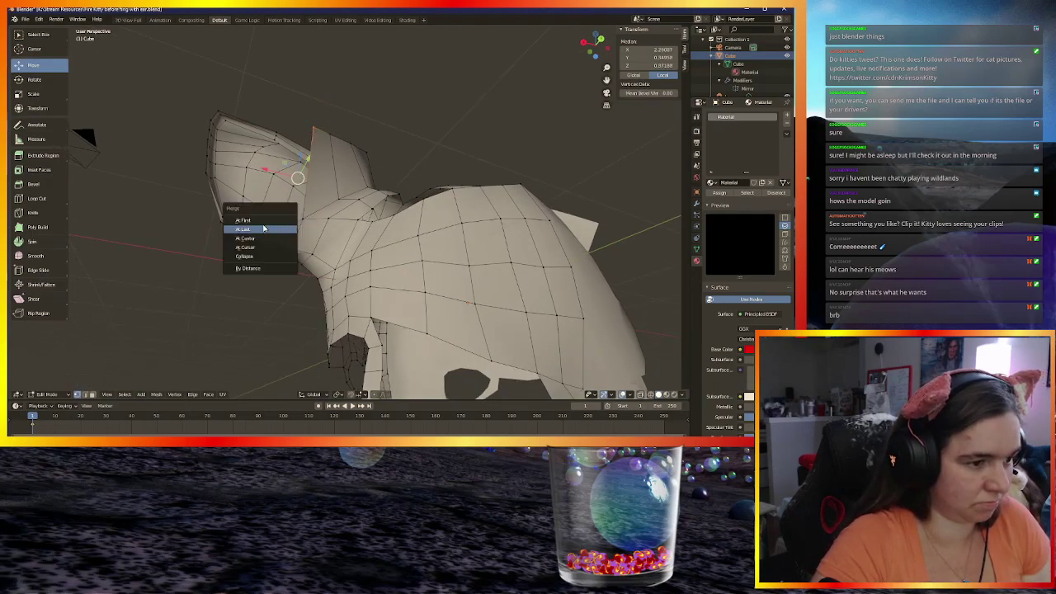
left_click(264, 229)
Move two vertices on the new strip within the YZ plane, pulling the tall outer one down close to the ear
middle_click_drag(264, 229, 384, 195)
left_click(374, 193)
key("g")
key("shift+x")
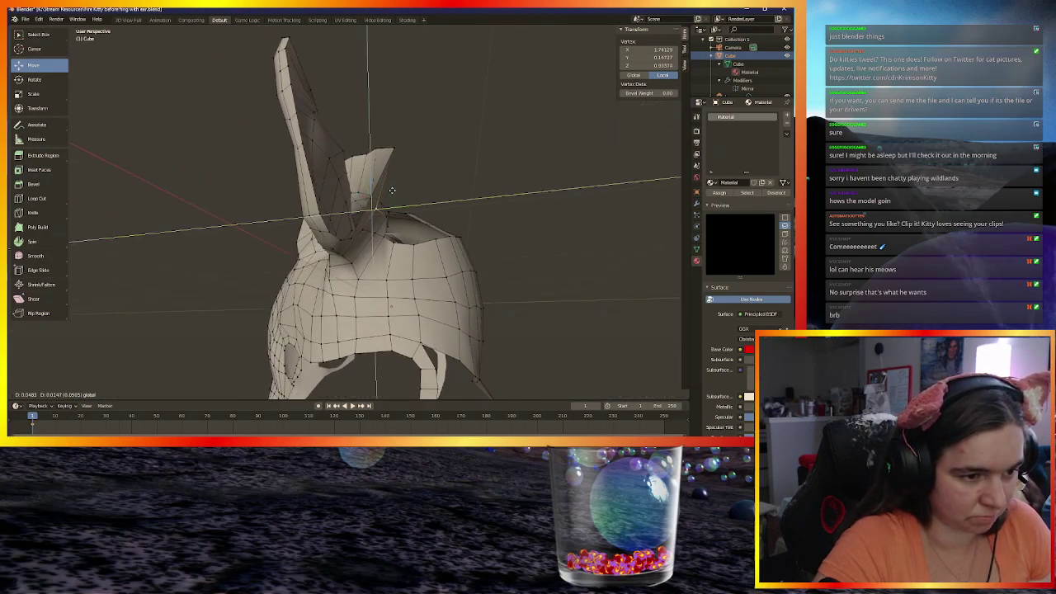
left_click(391, 157)
left_click(392, 151)
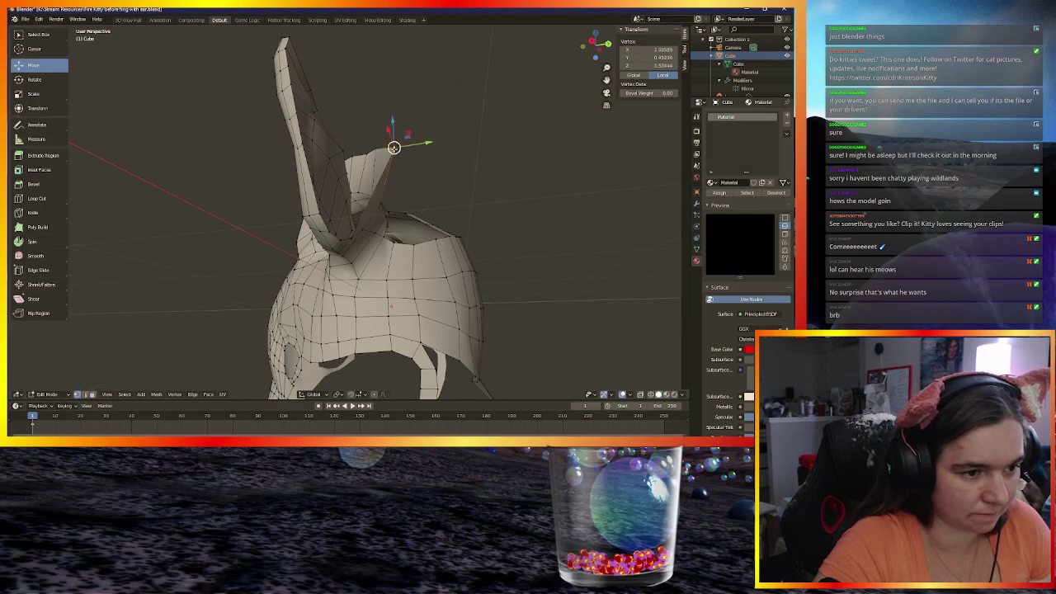
middle_click_drag(410, 132, 419, 138)
key("g")
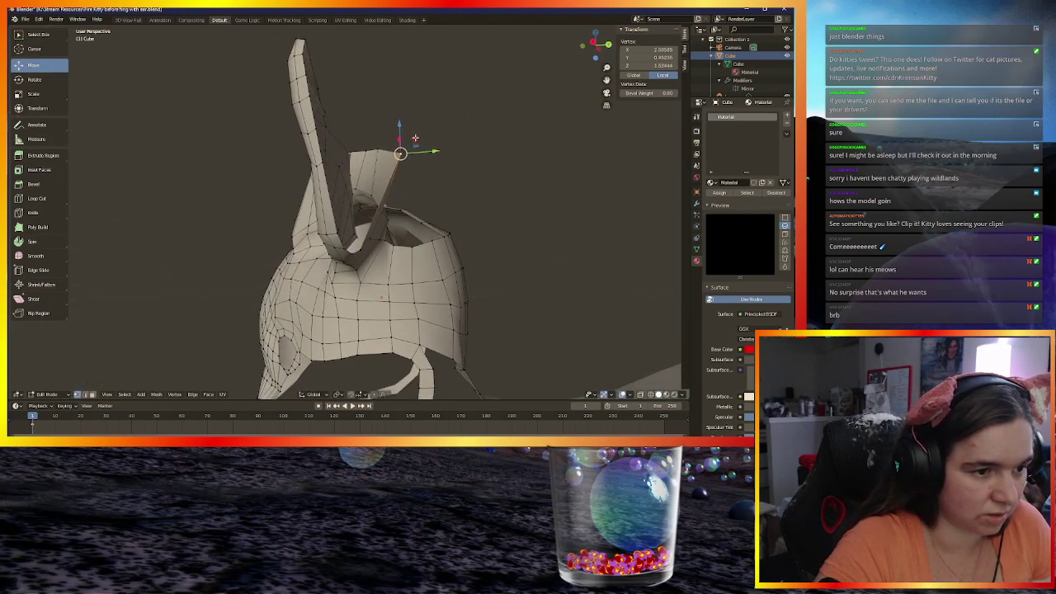
key("shift+x")
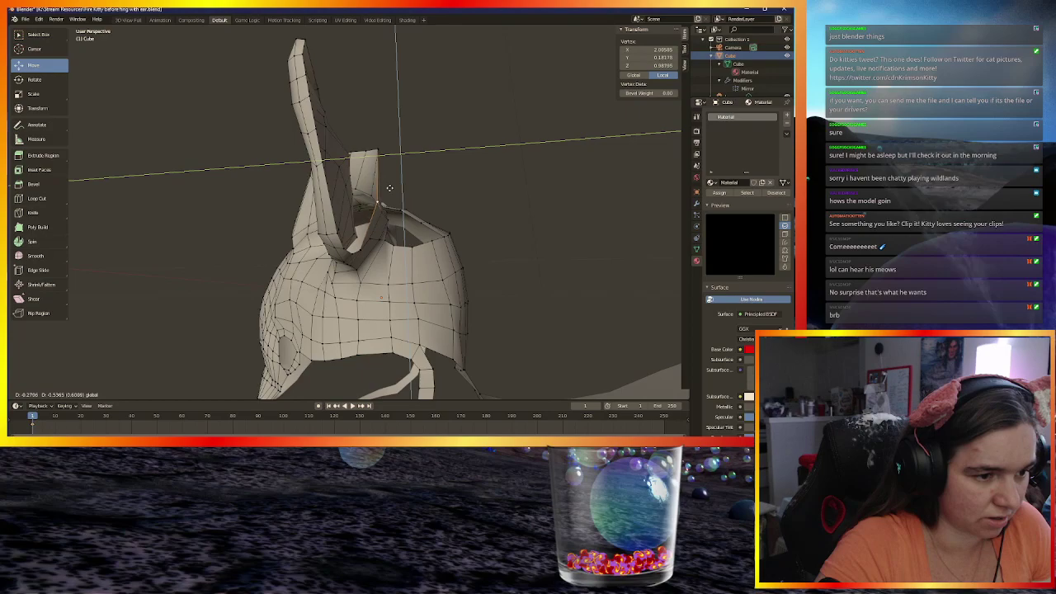
left_click(386, 190)
Reposition the strip's free-edge vertices toward the inner ear within the YZ plane, drawing each one closer to the back of the ear
middle_click_drag(381, 142, 380, 180)
left_click_drag(390, 135, 374, 163)
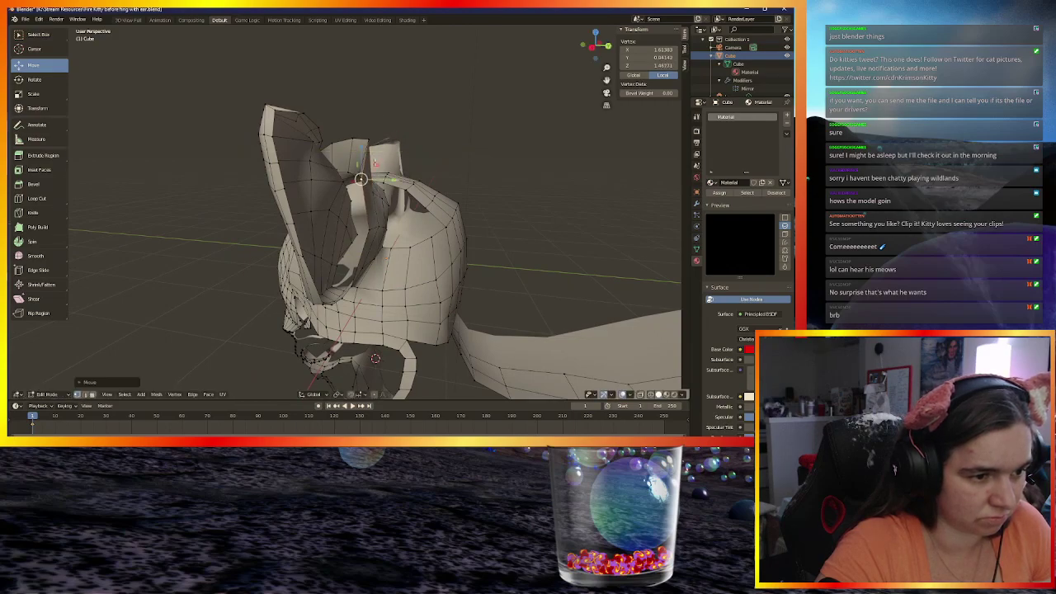
left_click(368, 139)
left_click_drag(382, 125, 364, 151)
left_click(353, 138)
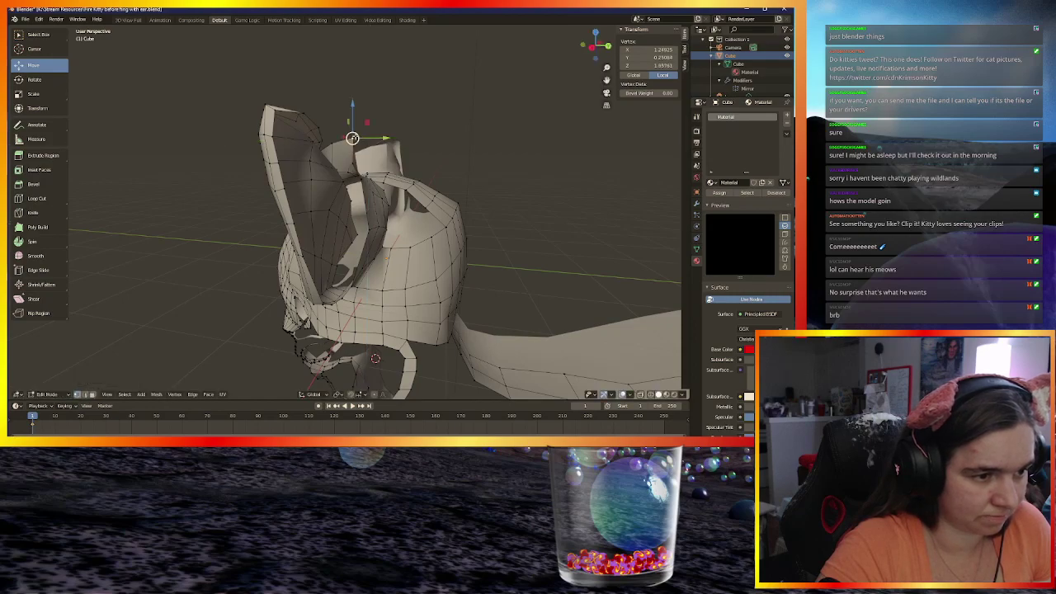
middle_click_drag(367, 123, 354, 140)
left_click_drag(355, 140, 343, 150)
middle_click_drag(342, 150, 206, 186)
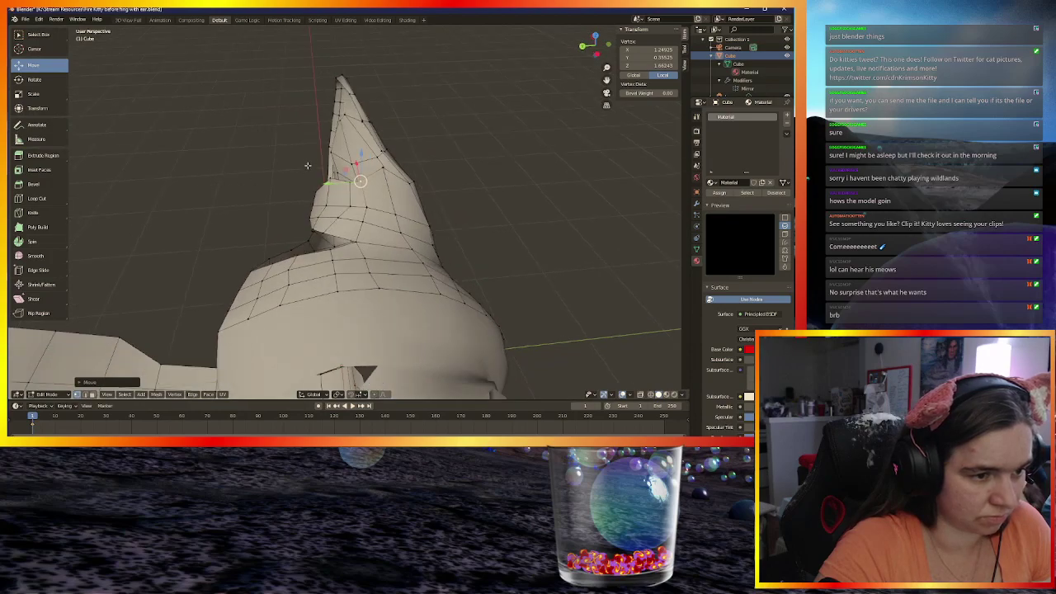
Lower the strip's inner free-edge vertex and shift it inward within the XZ plane to follow the ear's back
left_click(383, 165)
middle_click_drag(383, 165, 411, 121)
left_click_drag(359, 124, 362, 154)
middle_click_drag(361, 154, 360, 144)
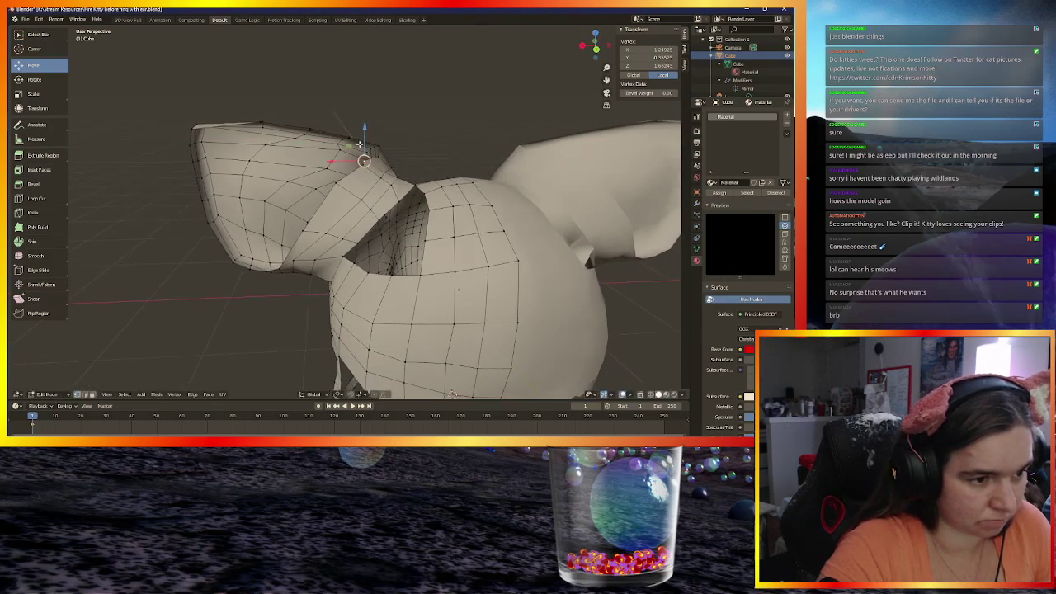
left_click_drag(349, 146, 358, 149)
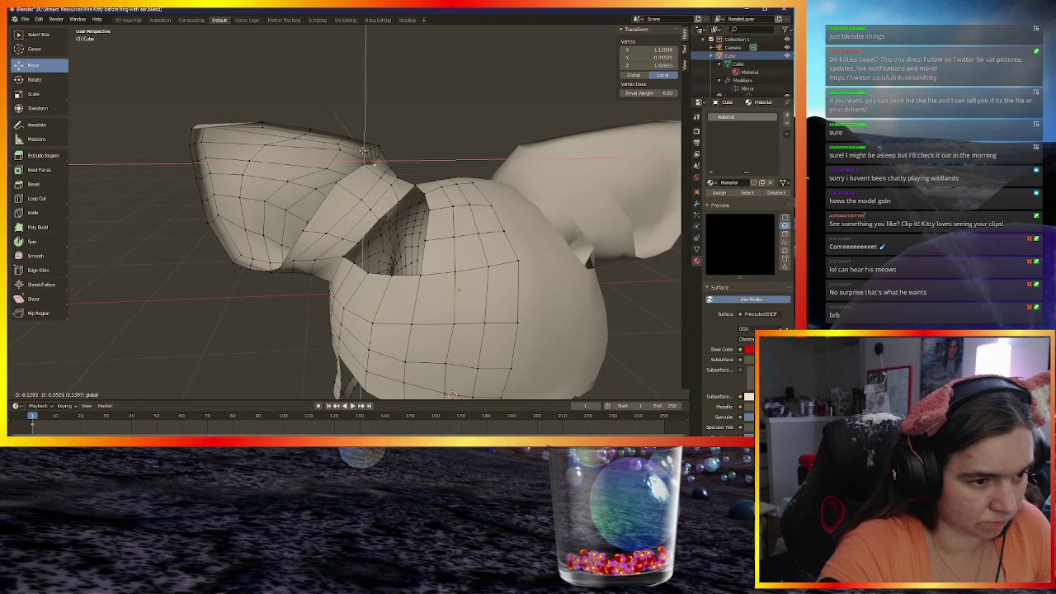
Adjust the free-edge vertex near the middle of the strip within the YZ plane, and clear the selection
left_click_drag(363, 147, 332, 177)
left_click(334, 181)
middle_click_drag(332, 177, 368, 179)
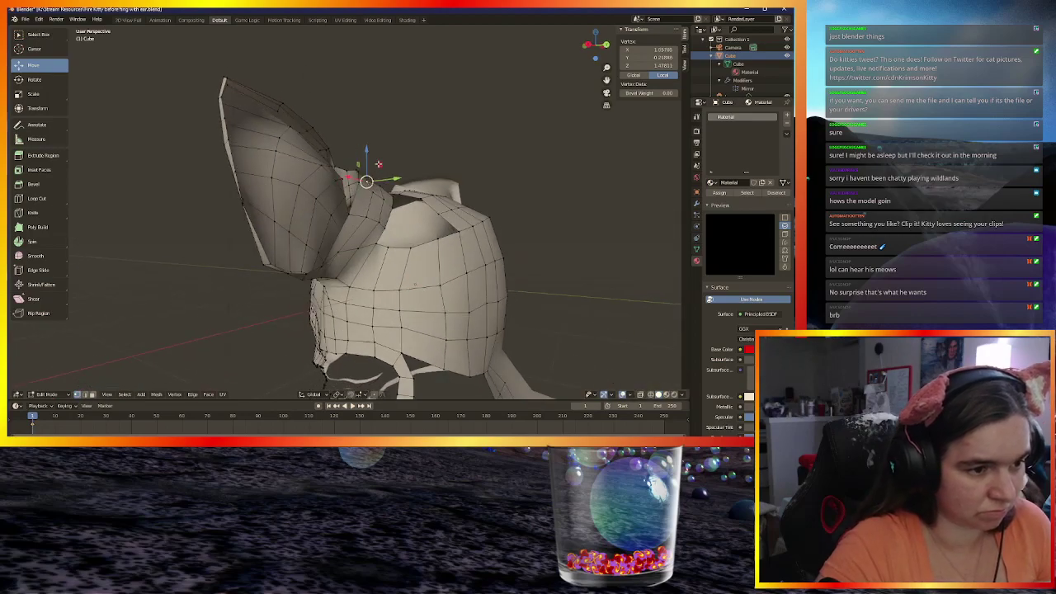
key("g")
key("shift+x")
left_click(385, 161)
key("alt+a")
Shift three vertices along the strip's outer side within the XY plane to even out the ear base's curve
middle_click_drag(384, 161, 445, 95)
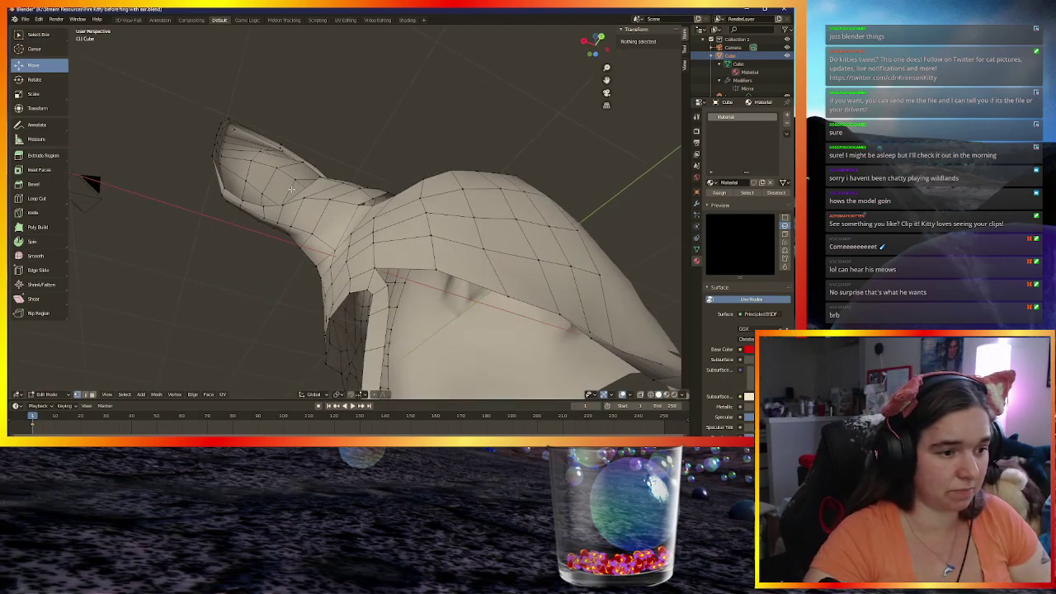
left_click(300, 198)
middle_click_drag(300, 198, 325, 171)
key("g")
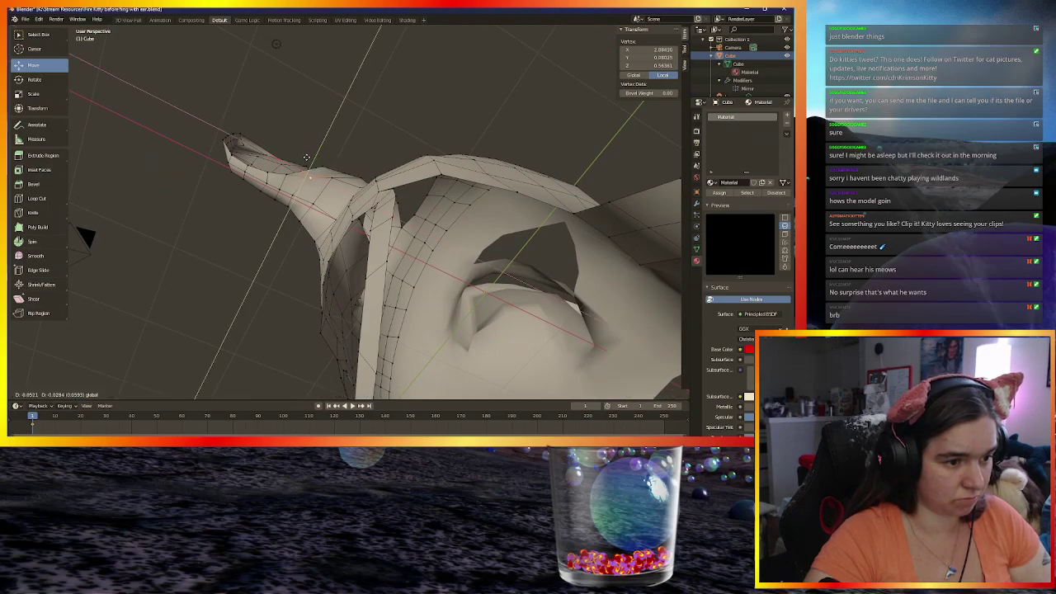
left_click(310, 161)
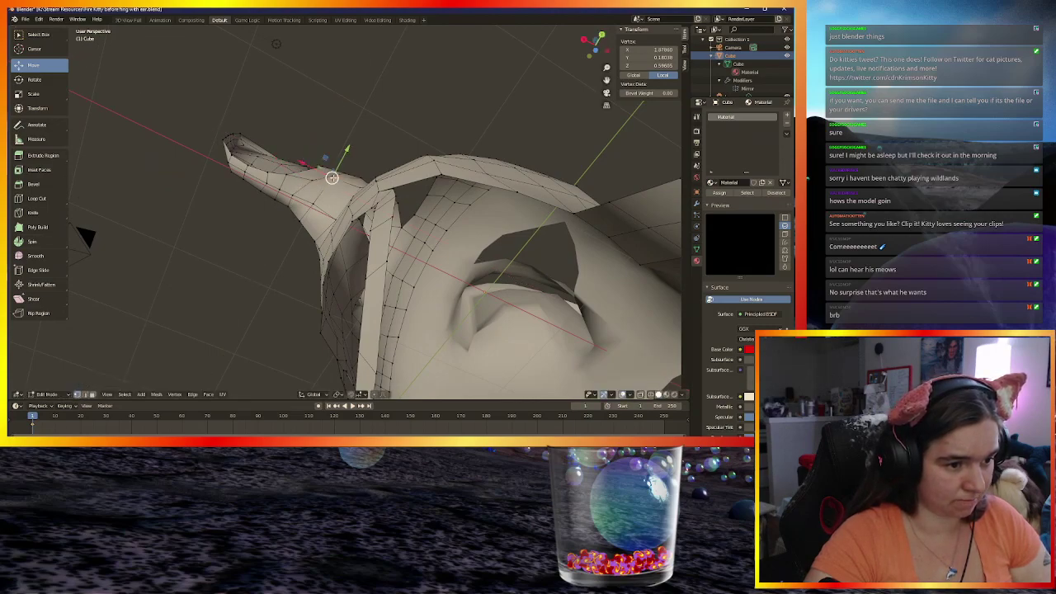
key("g")
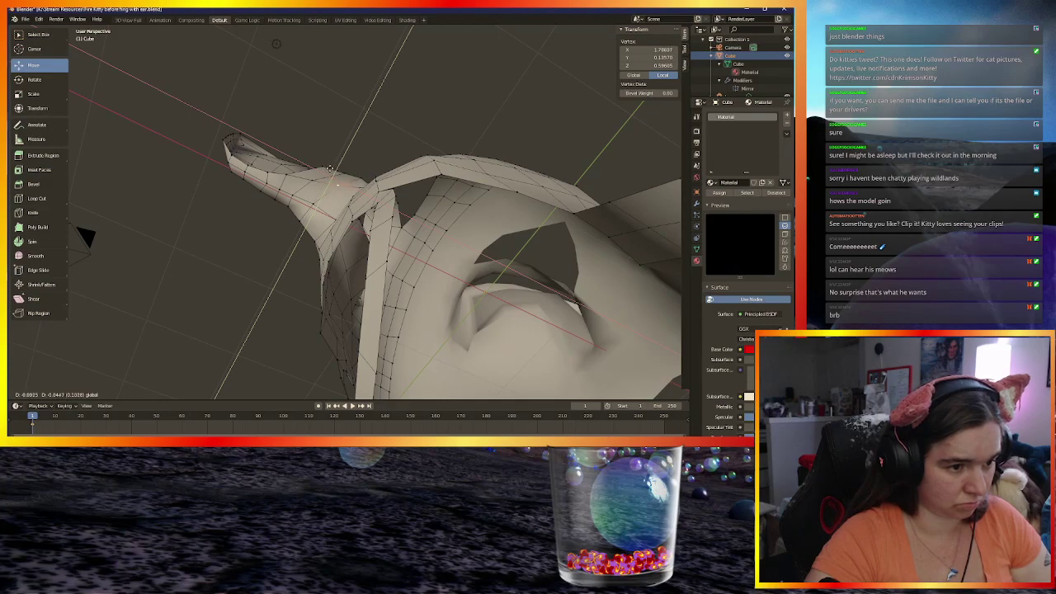
left_click(330, 168)
middle_click_drag(338, 181, 373, 169)
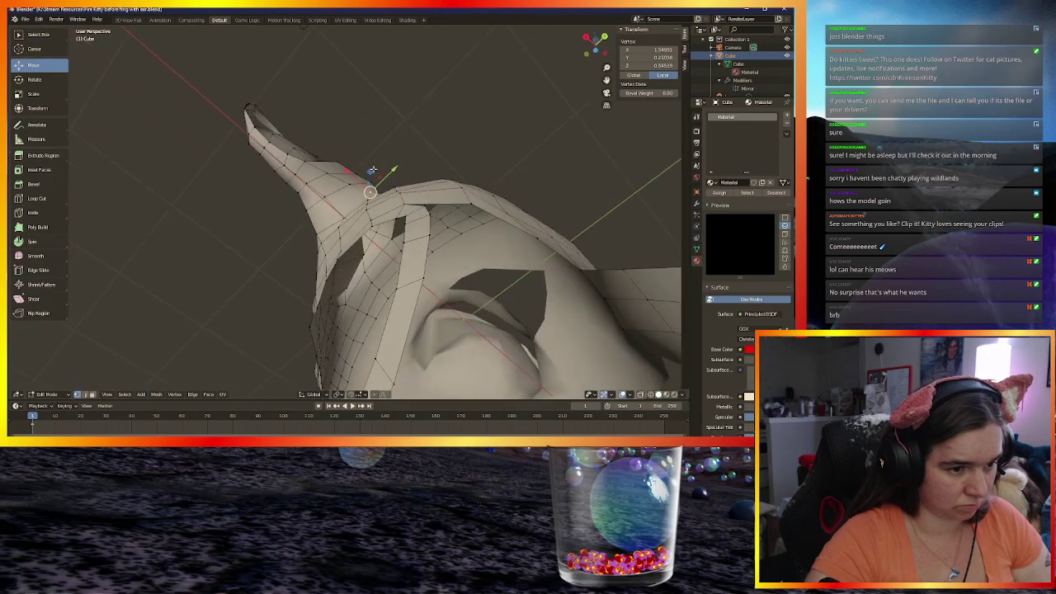
key("g")
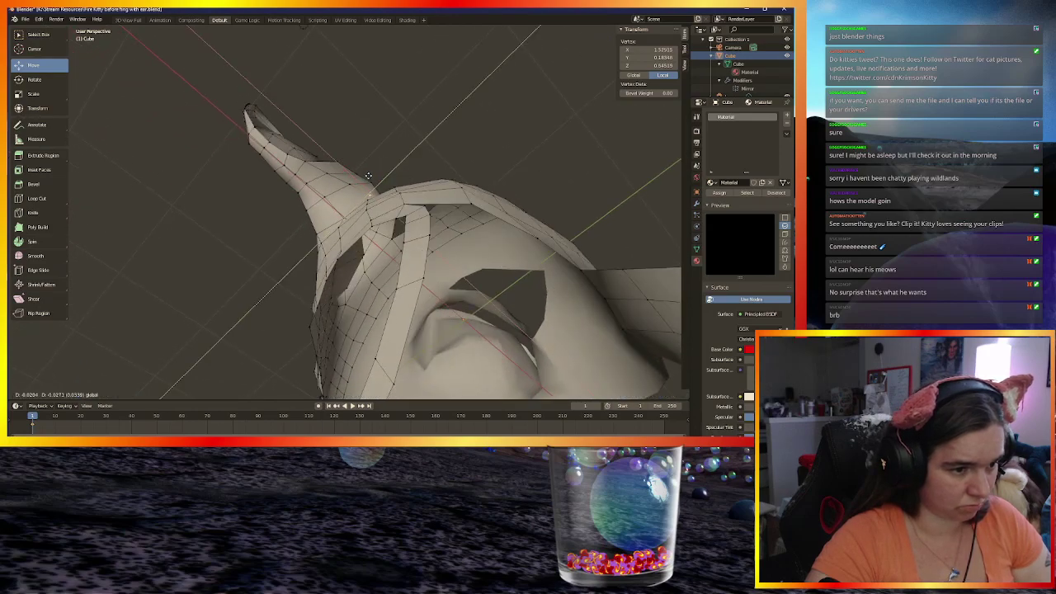
left_click(405, 99)
Raise the vertex on the ear's lower outer edge within the XZ plane, and nudge a nearby strip vertex in the YZ plane
middle_click_drag(405, 99, 384, 140)
middle_click_drag(276, 221, 259, 252)
left_click(259, 252)
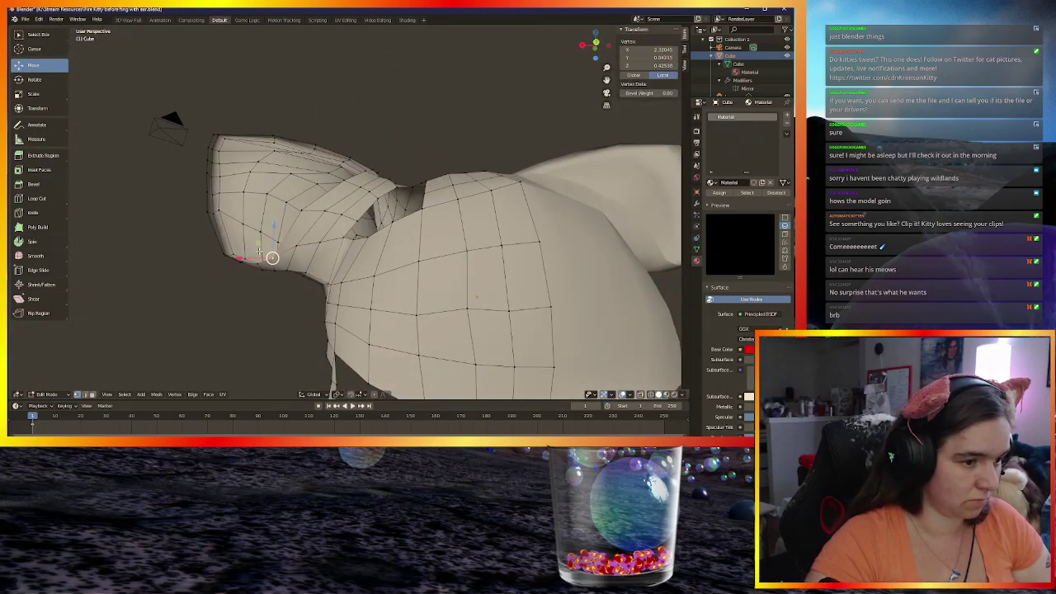
left_click_drag(258, 243, 261, 240)
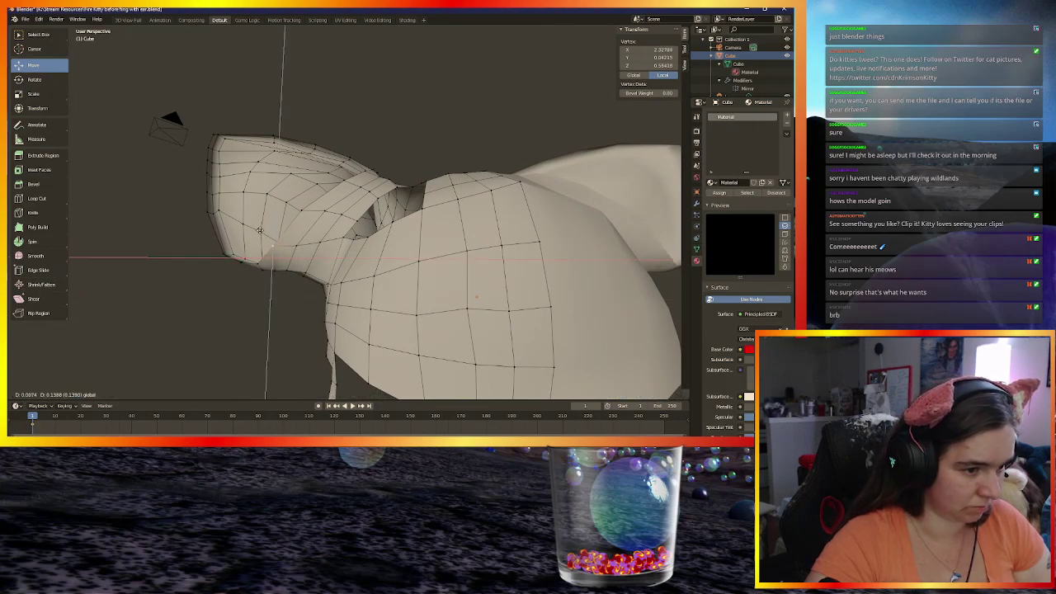
left_click_drag(259, 232, 260, 230)
middle_click_drag(260, 230, 352, 234)
mouse_move(381, 227)
left_mouse_down()
mouse_move(372, 241)
mouse_move(389, 228)
left_mouse_up()
middle_click_drag(389, 229, 368, 162)
scroll(195, 141, "up", 3)
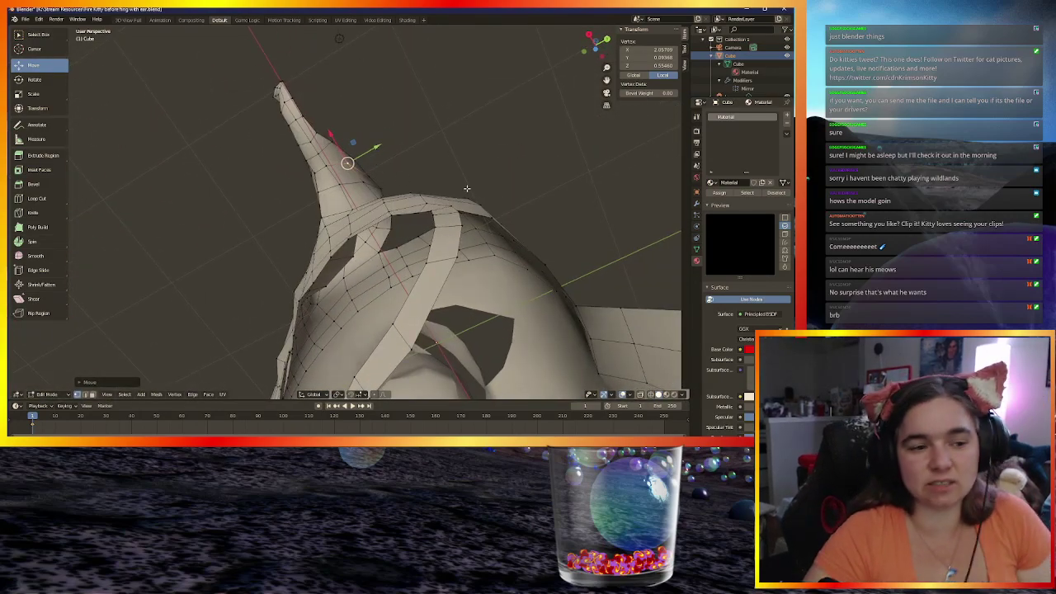
In edge selection mode, extrude the edge at the ear's inner back in successive segments to start another face strip above the previous one
middle_click_drag(456, 121, 127, 333)
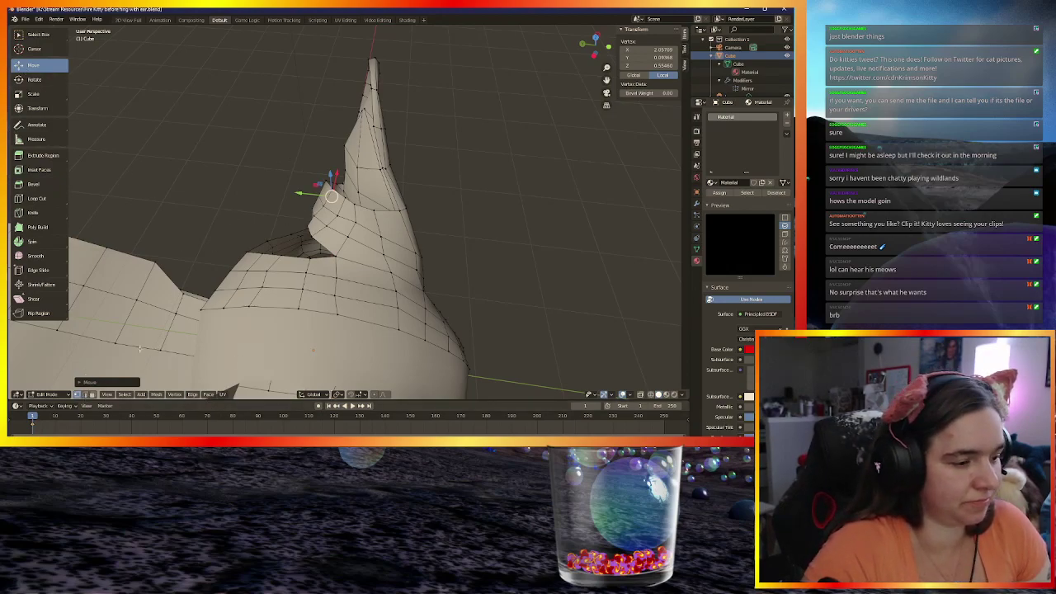
key("alt+a")
mouse_move(400, 188)
middle_mouse_down()
mouse_move(370, 169)
mouse_move(377, 160)
mouse_move(391, 176)
middle_mouse_up()
left_click(375, 162)
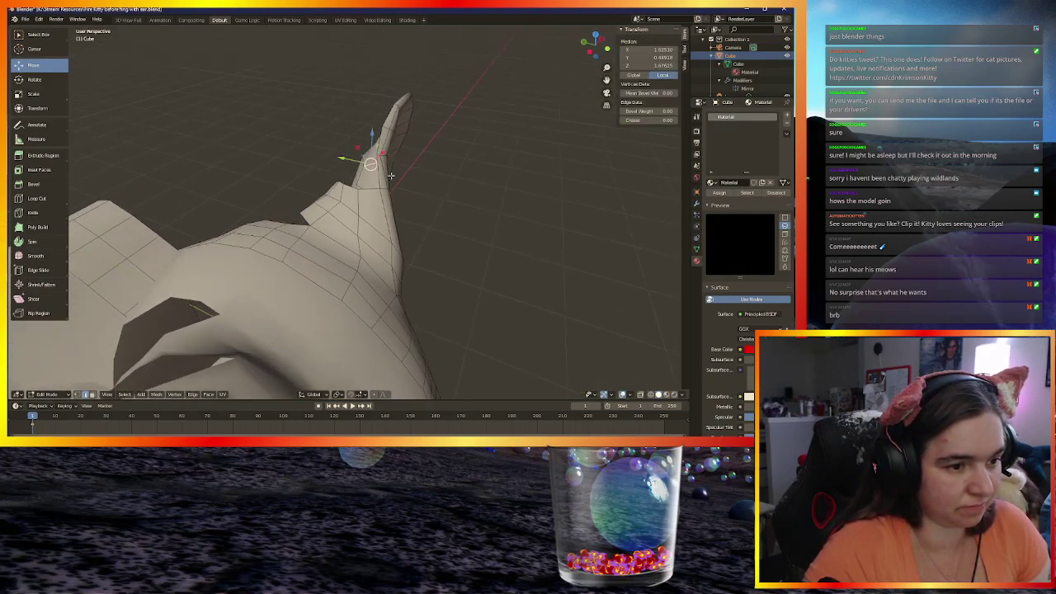
key("g")
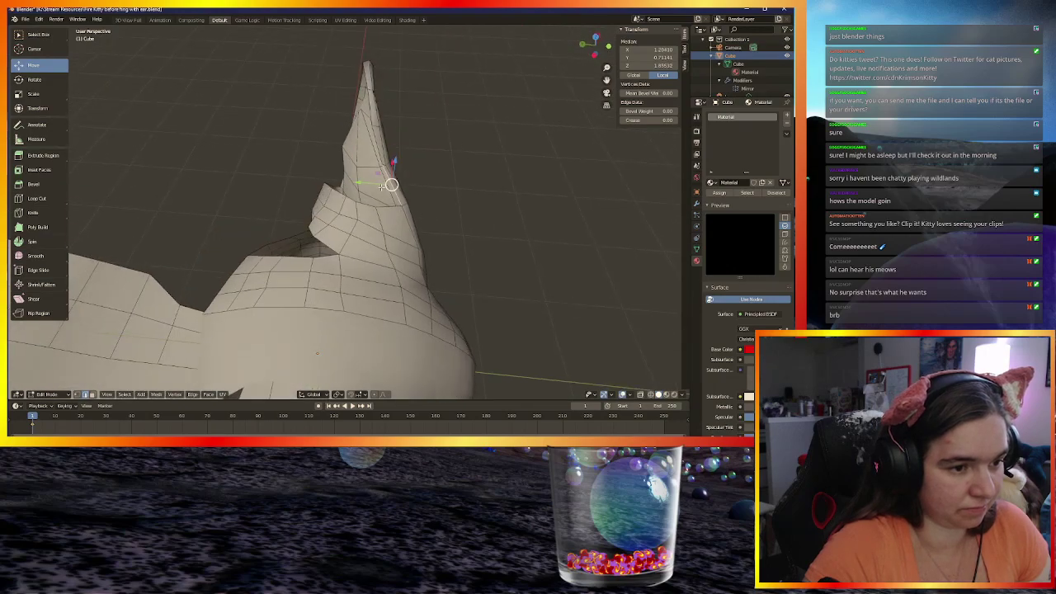
left_click(359, 181)
middle_click_drag(359, 182, 380, 160)
key("g")
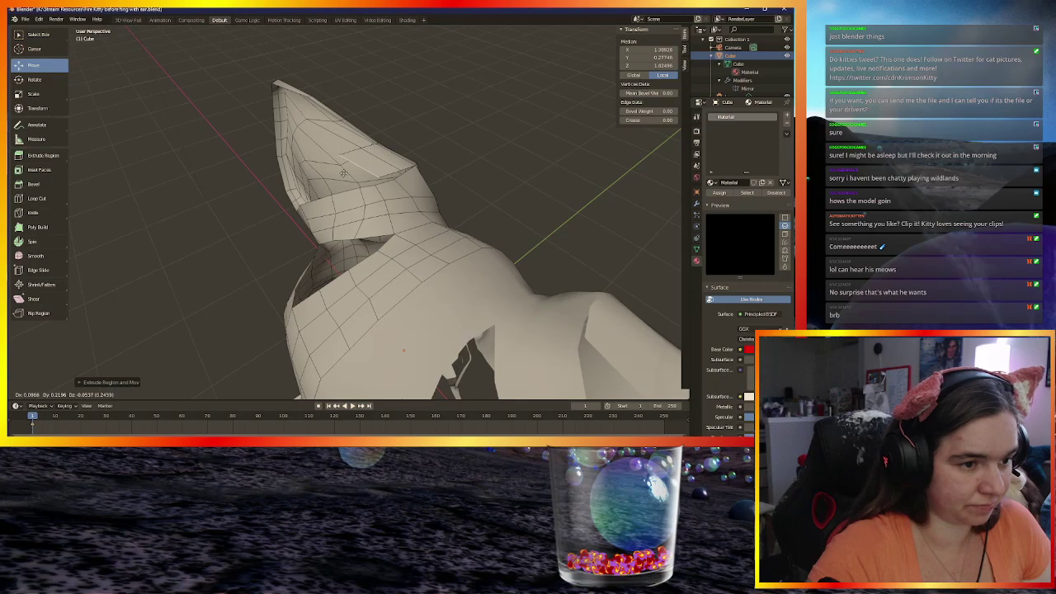
left_click(318, 178)
In vertex selection mode, merge the newest strip's first two lower vertices with the matching vertices of the strip below using At Last
middle_click_drag(319, 178, 237, 183)
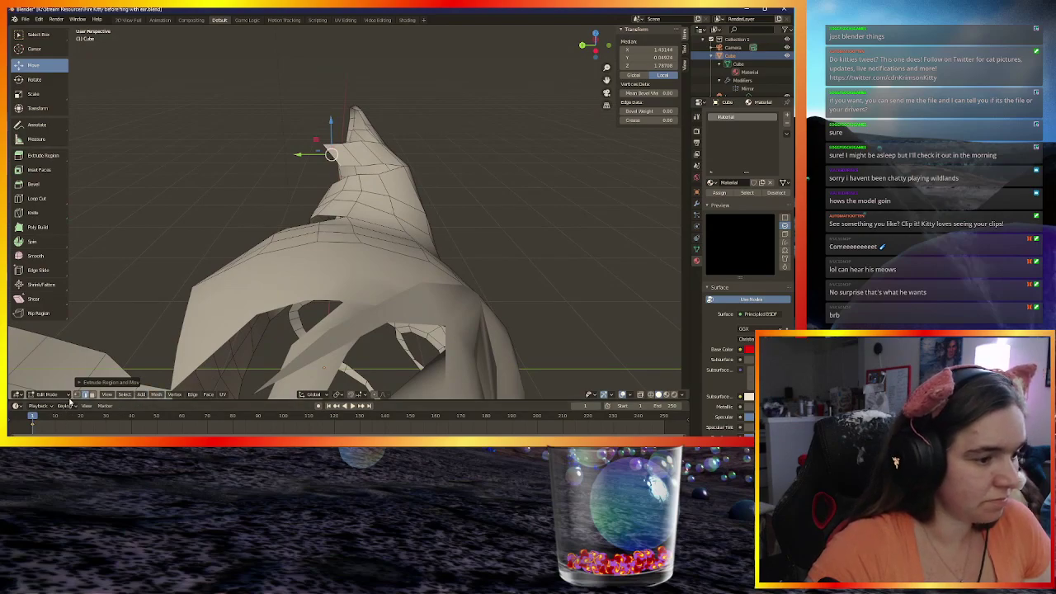
left_click(383, 164)
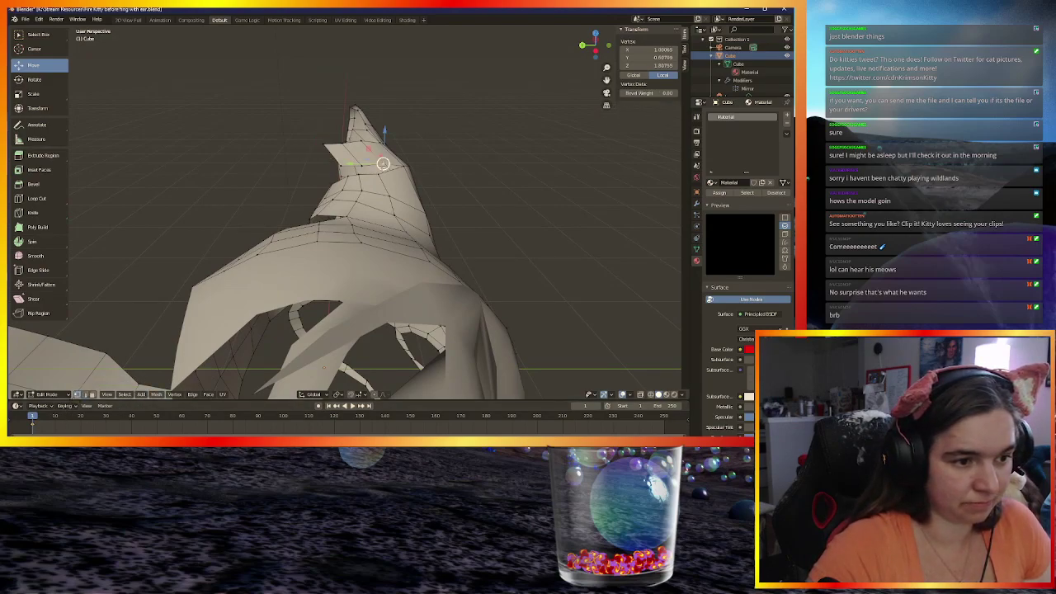
key("m")
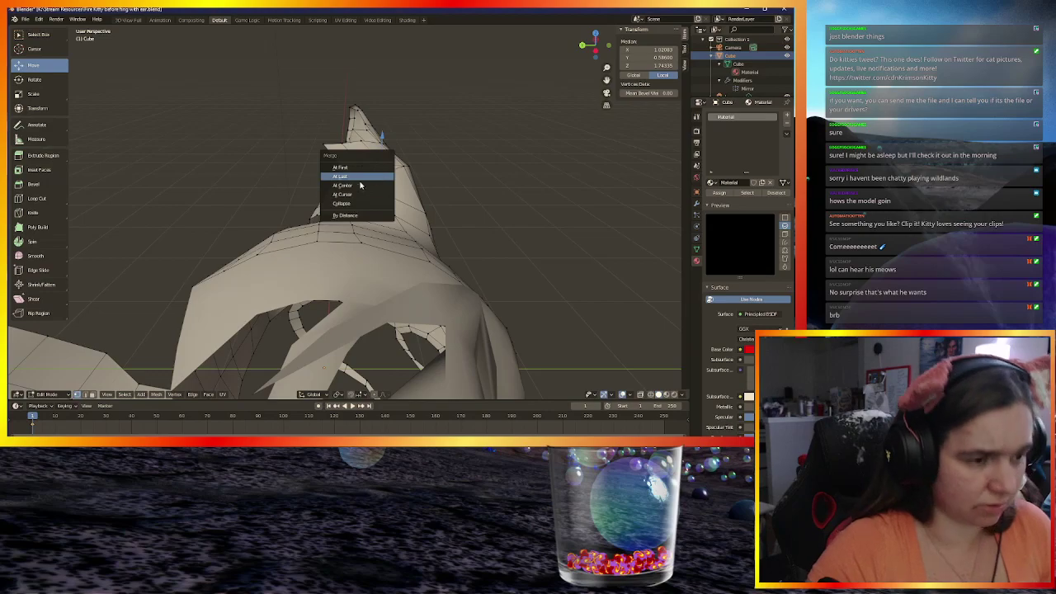
left_click(377, 174)
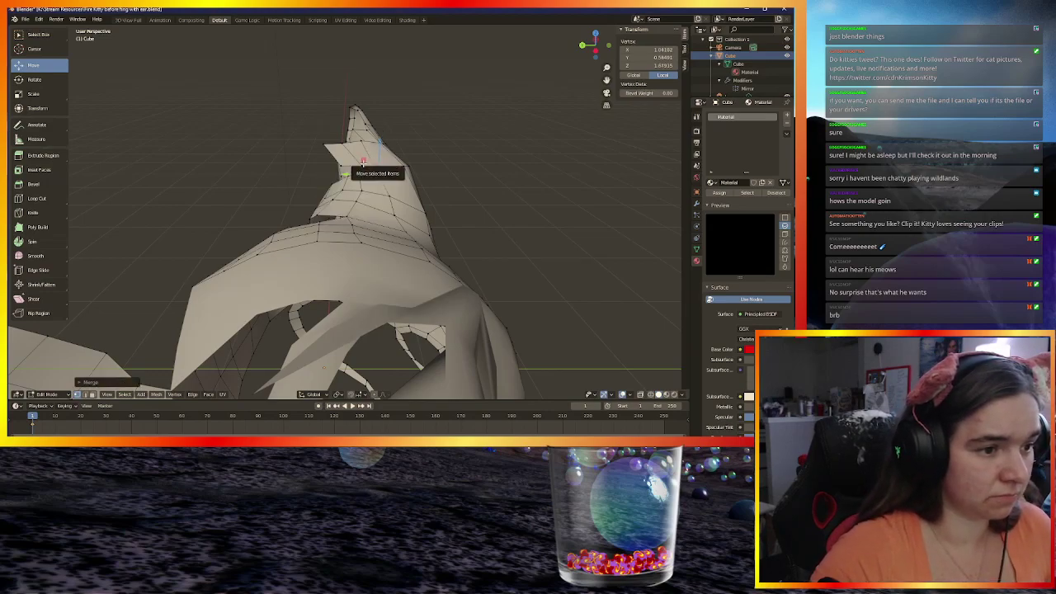
left_click(361, 164)
key("m")
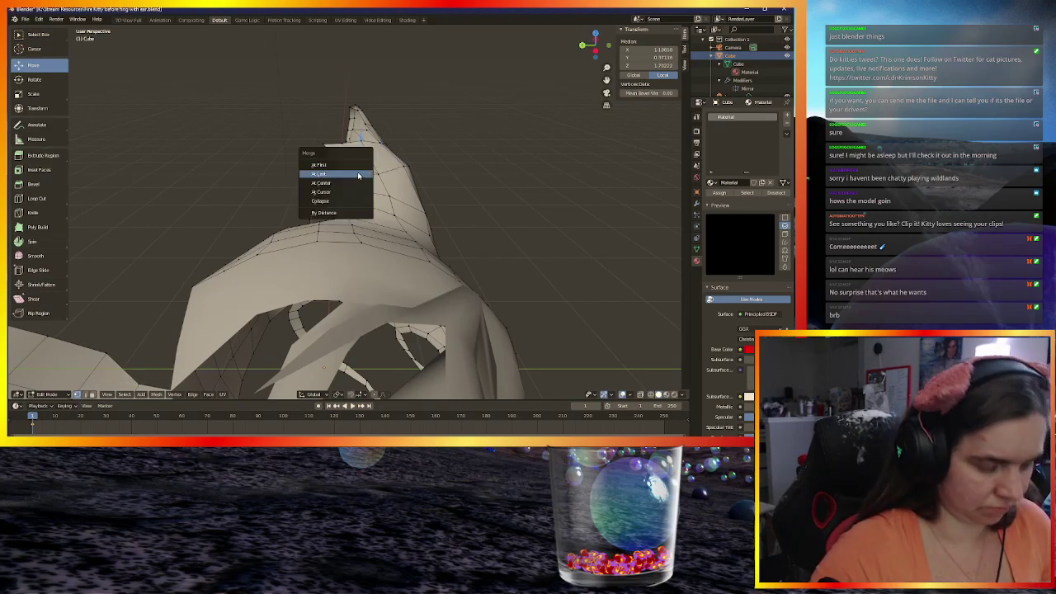
left_click(329, 176)
Merge the newest strip's next lower vertex with the matching vertex of the strip below using At Last
middle_click_drag(330, 177, 359, 138)
left_click(366, 138)
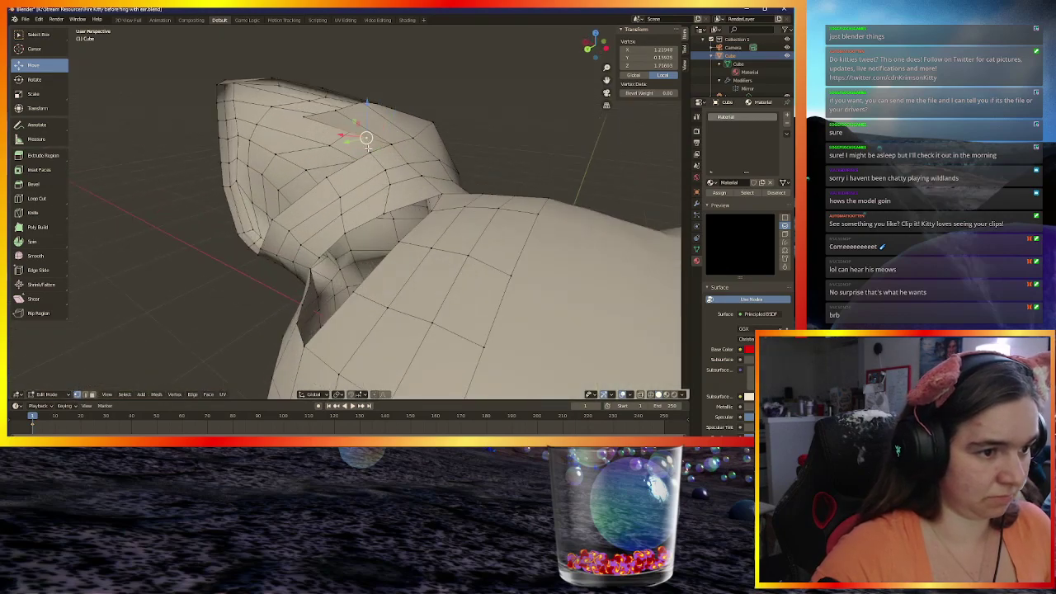
key("m")
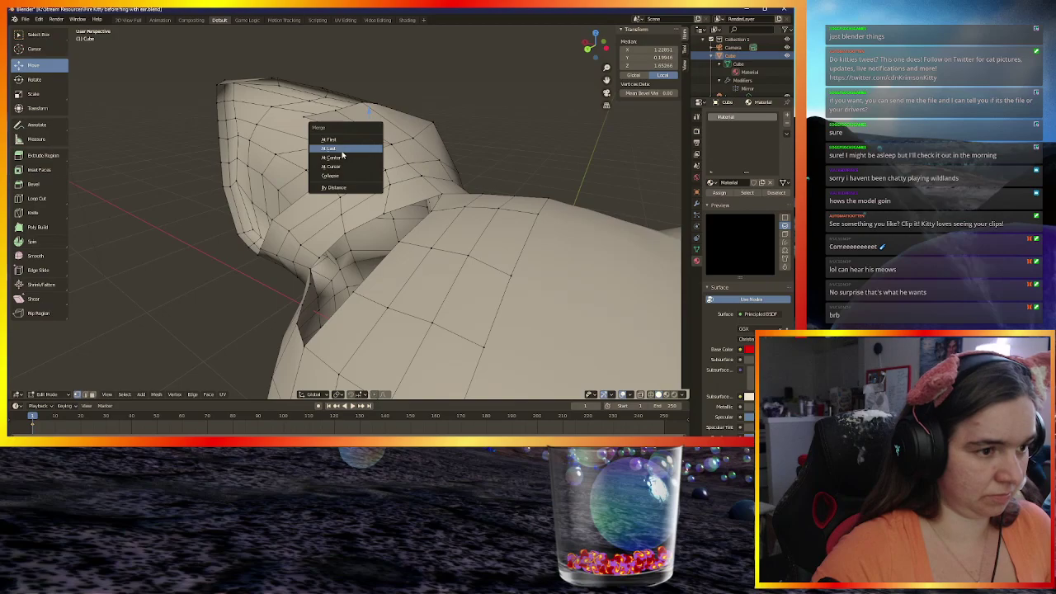
left_click(344, 151)
Reposition the newest strip's free upper vertices within the YZ plane to follow the curve of the ear's back
middle_click_drag(339, 139, 445, 117)
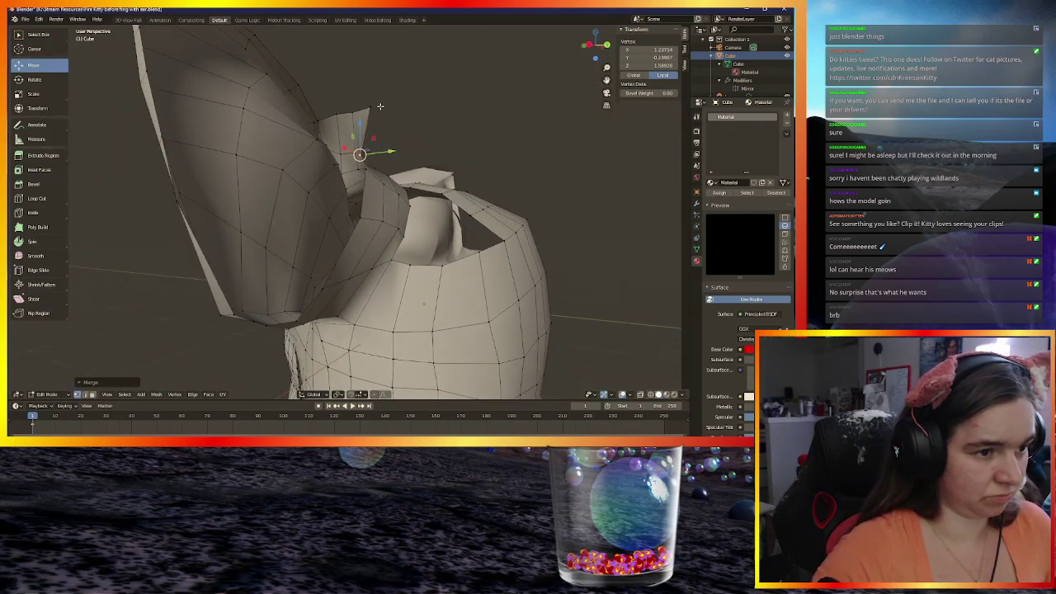
mouse_move(375, 109)
middle_mouse_down()
mouse_move(397, 141)
mouse_move(374, 114)
middle_mouse_up()
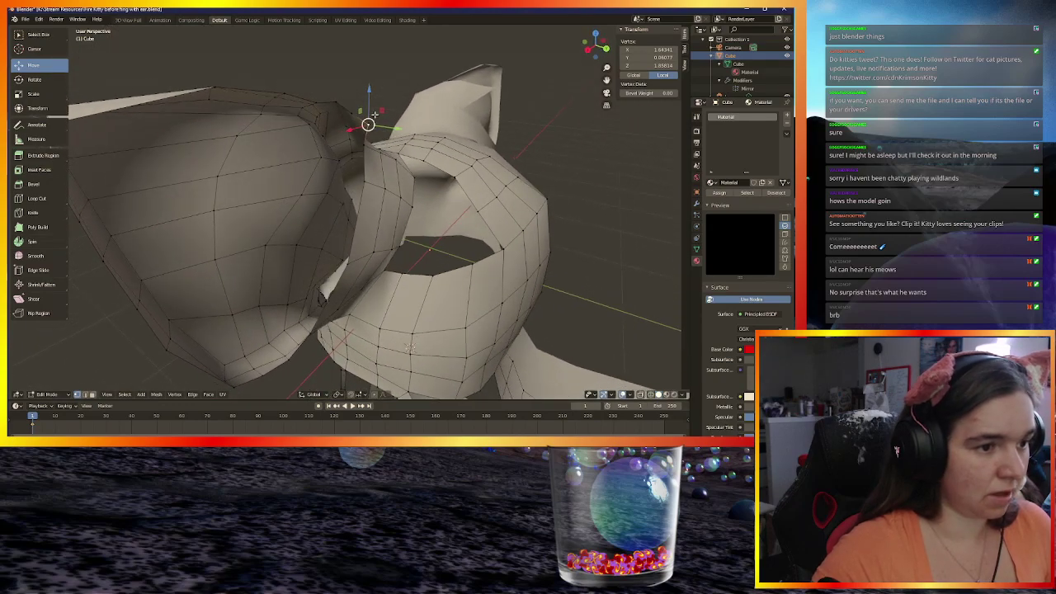
left_click_drag(381, 112, 354, 121)
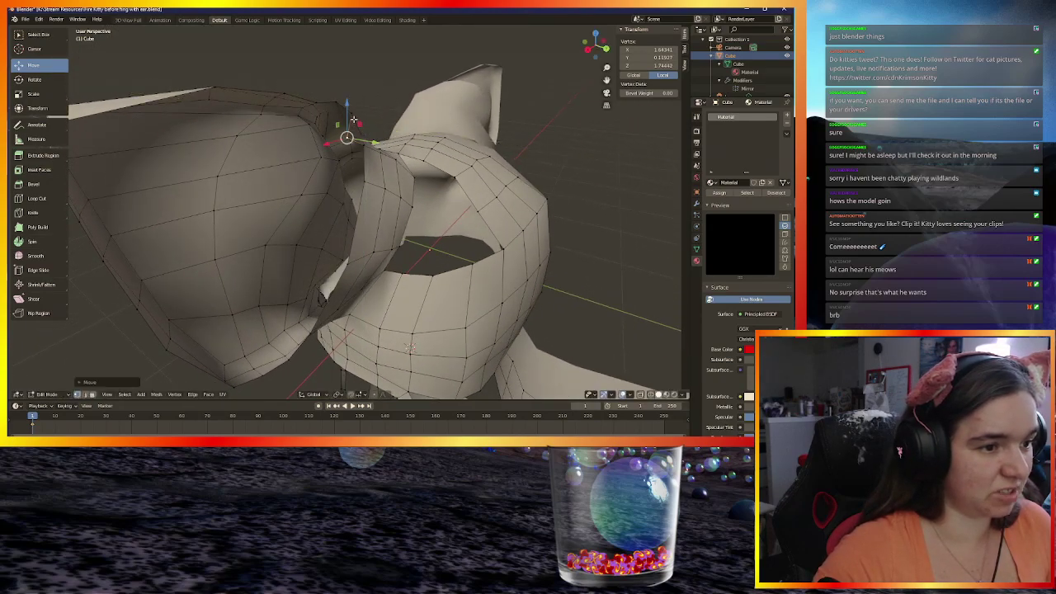
left_click(354, 115)
middle_click_drag(354, 116, 383, 99)
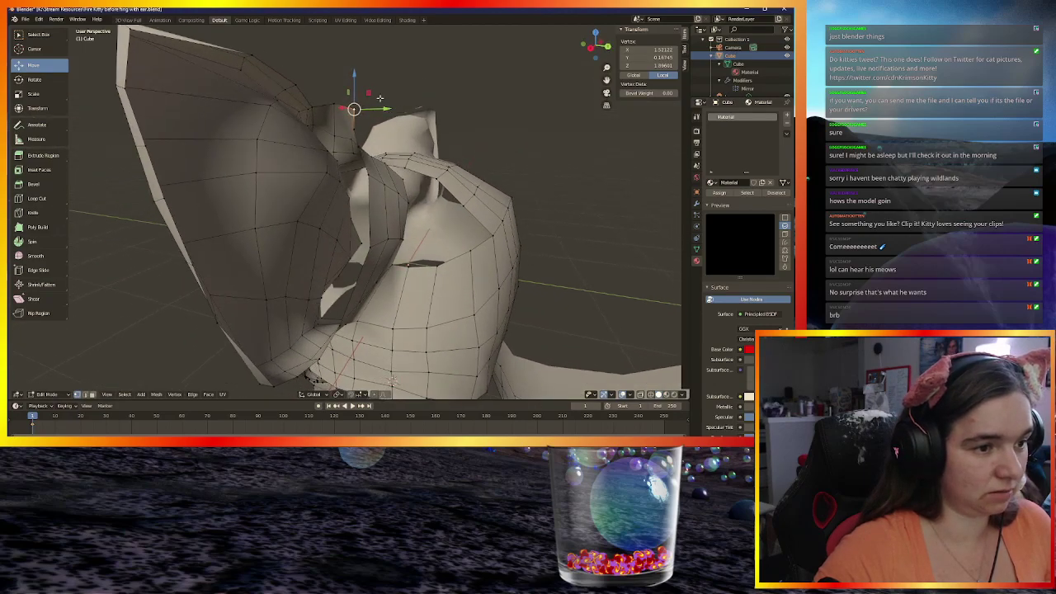
left_click_drag(367, 95, 355, 99)
middle_click_drag(355, 99, 319, 92)
key("ctrl+z")
left_click_drag(334, 85, 330, 96)
Shift the strip's innermost free vertex backward and down within the YZ plane in two moves
middle_click_drag(331, 96, 363, 96)
key("g")
key("shift+z")
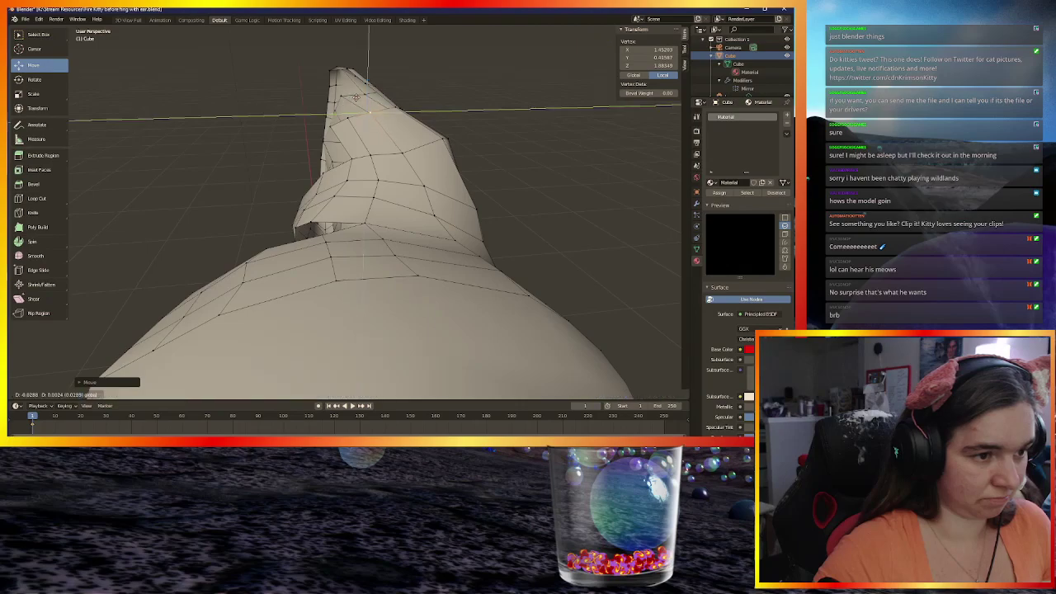
left_click(361, 95)
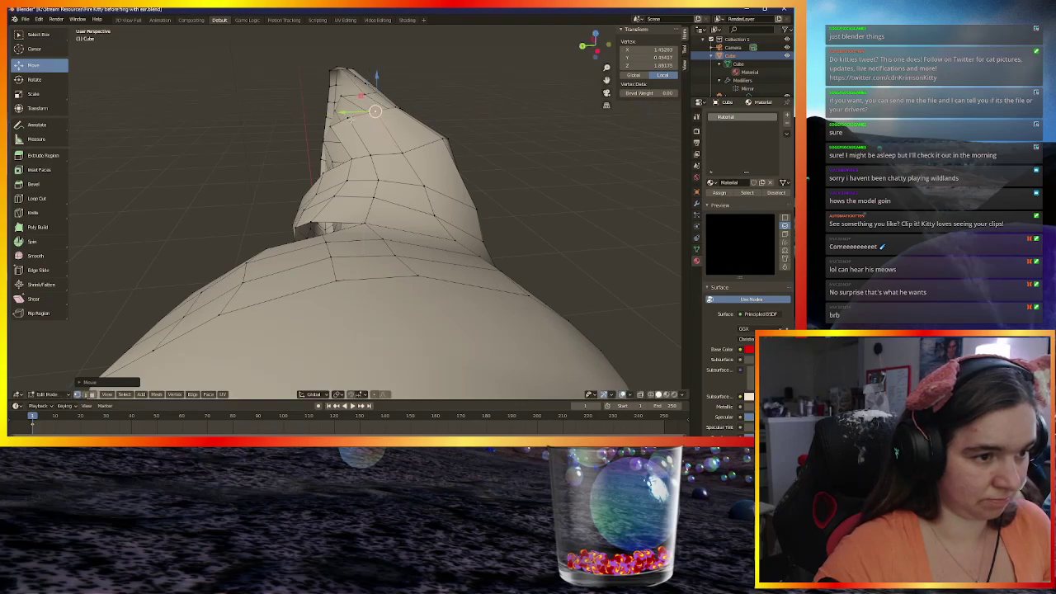
key("g")
key("shift+z")
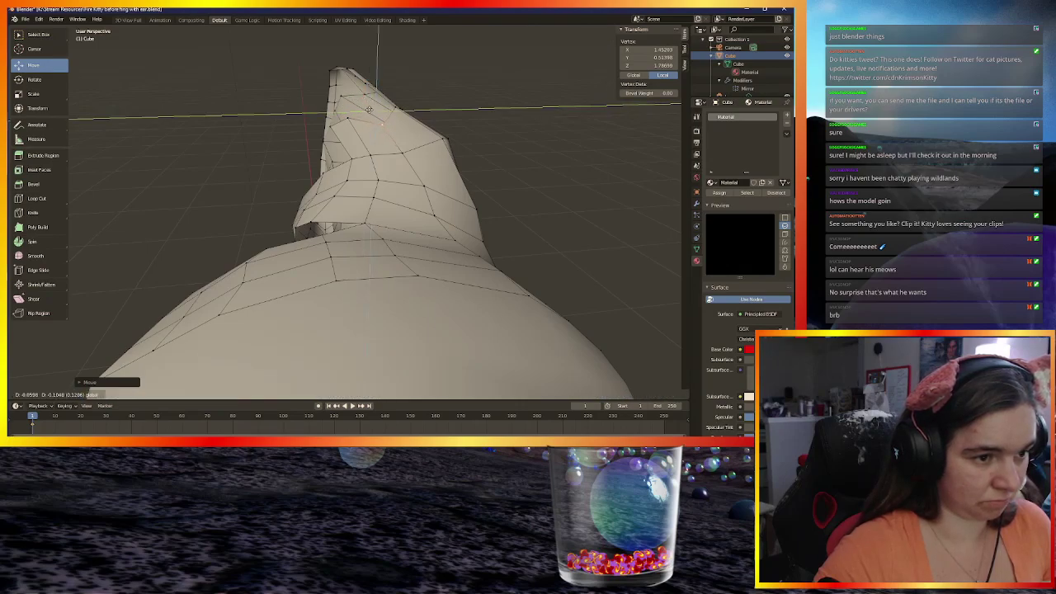
left_click(368, 108)
Move the next two vertices along the strip's free edge backward and down within the YZ plane
left_click(347, 117)
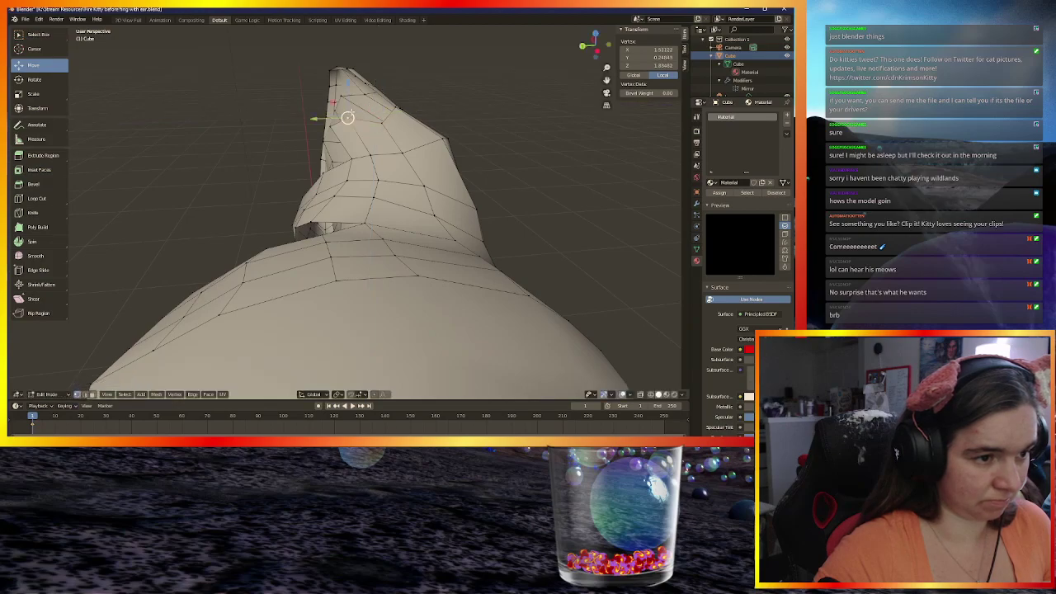
key("g")
key("shift+z")
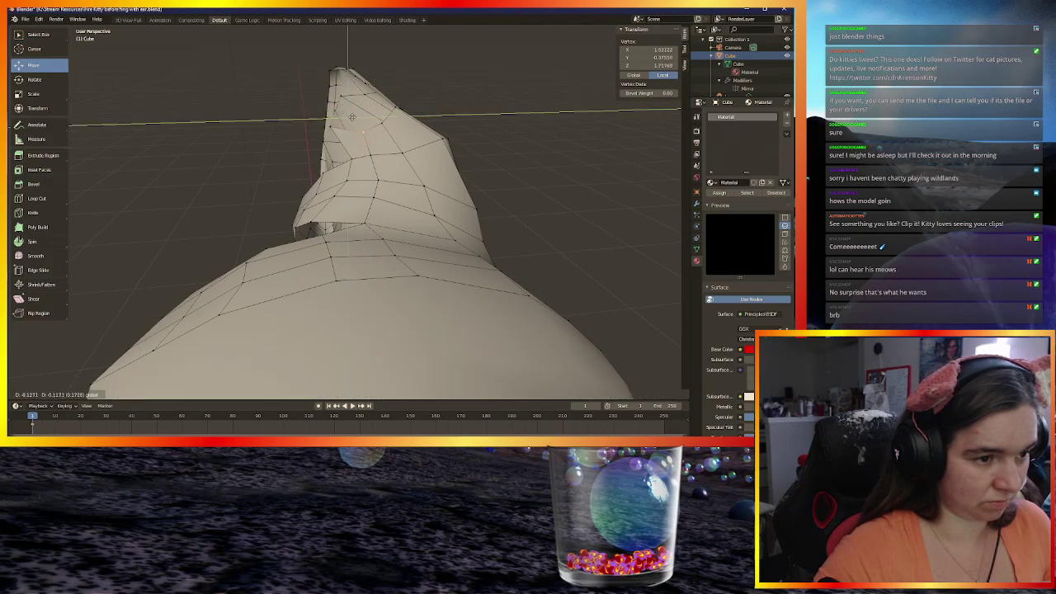
left_click(352, 117)
left_click(329, 124)
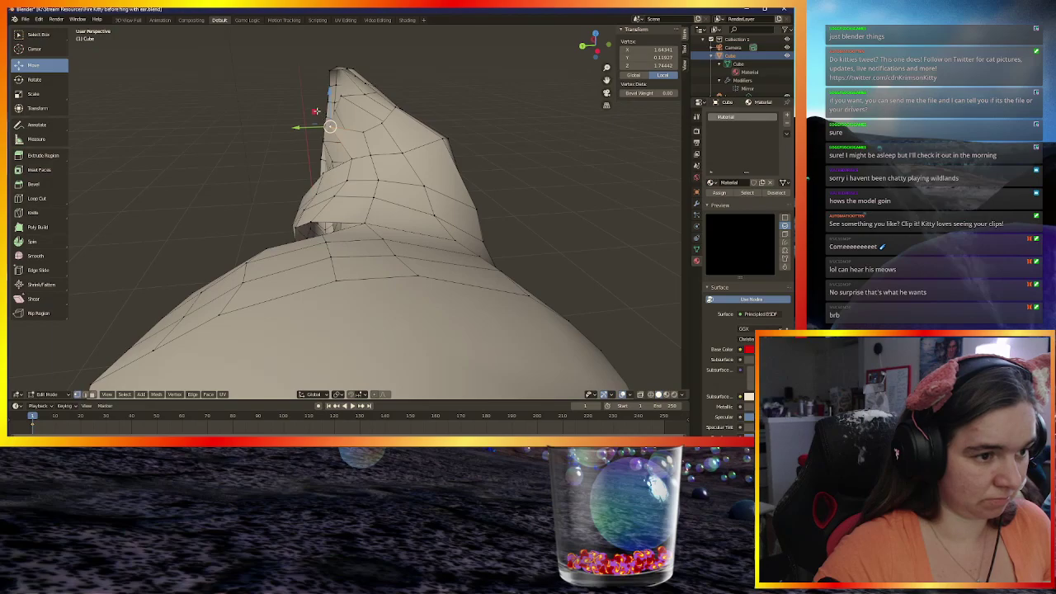
key("g")
key("shift+z")
left_click(339, 121)
Fine-tune the vertices near the outer end of the strip's free edge within the YZ plane
middle_click_drag(339, 120, 426, 111)
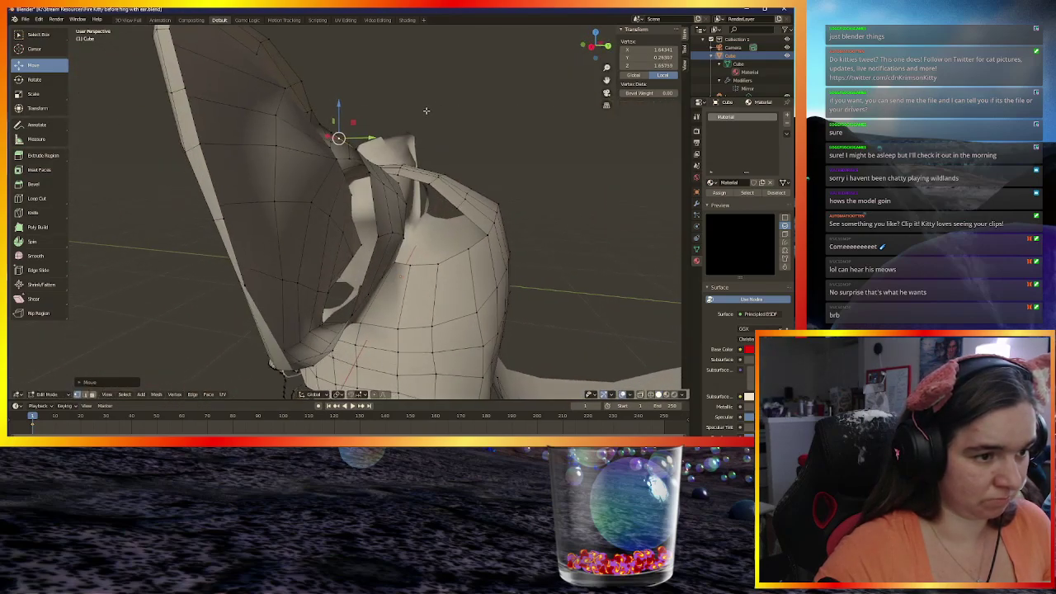
middle_click_drag(335, 118, 361, 122)
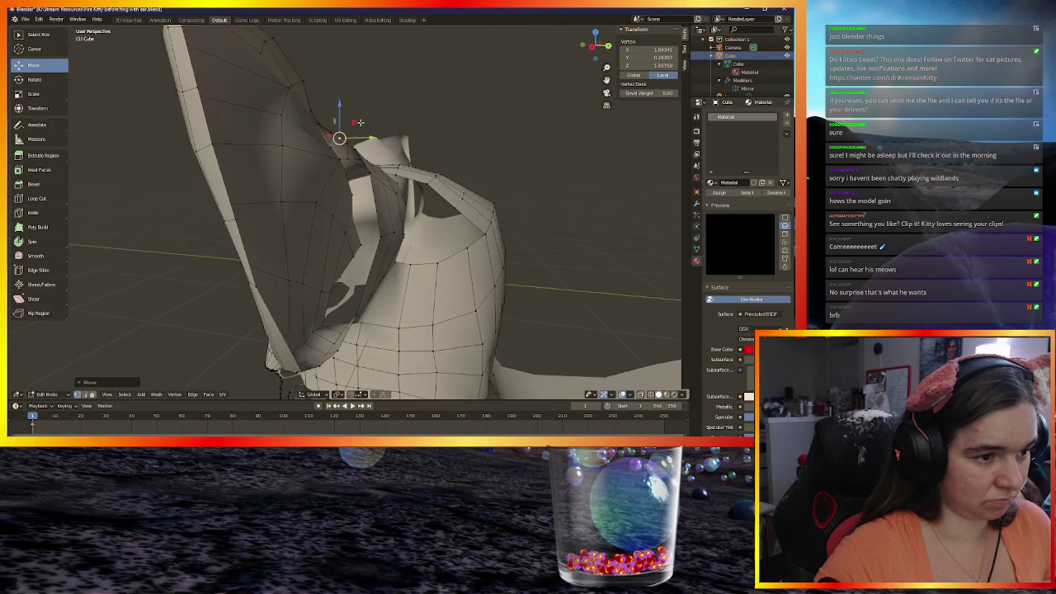
left_click_drag(352, 121, 350, 116)
middle_click_drag(350, 116, 349, 130)
middle_click_drag(248, 147, 272, 157)
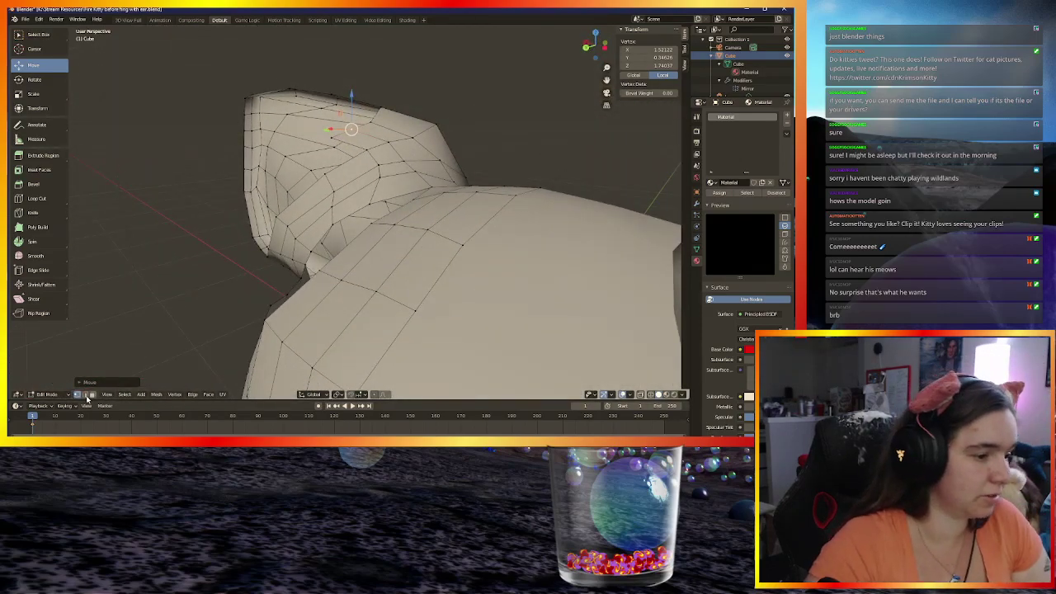
In edge selection mode, extrude the strip's end edge in successive segments toward the ear's lower outer rim
key("alt+a")
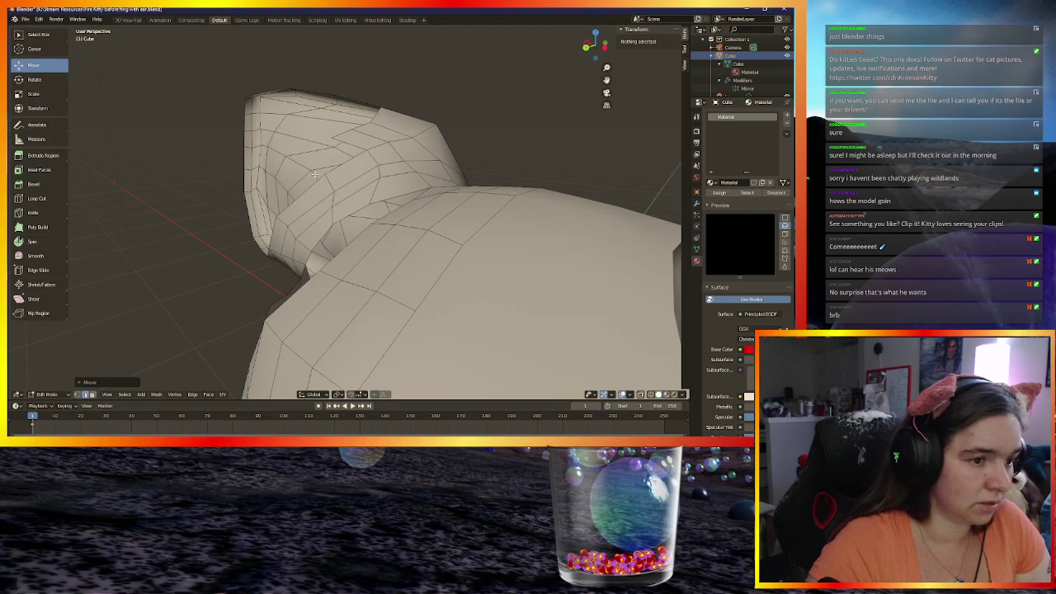
left_click(344, 142)
key("e")
left_click(307, 156)
mouse_move(306, 156)
middle_mouse_down()
mouse_move(317, 157)
mouse_move(297, 176)
mouse_move(343, 120)
mouse_move(310, 176)
middle_mouse_up()
key("g")
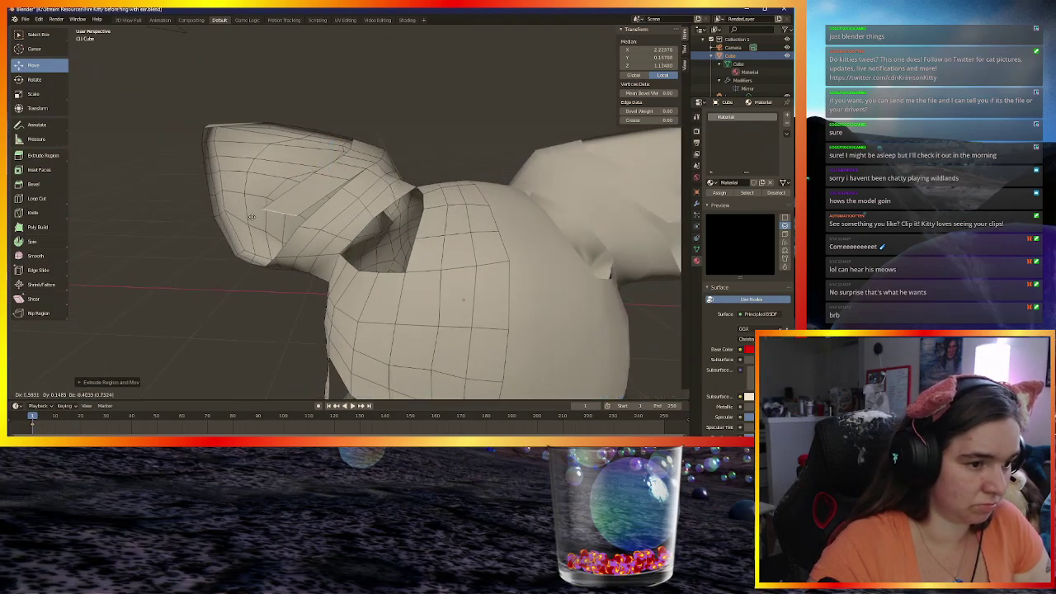
left_click(229, 244)
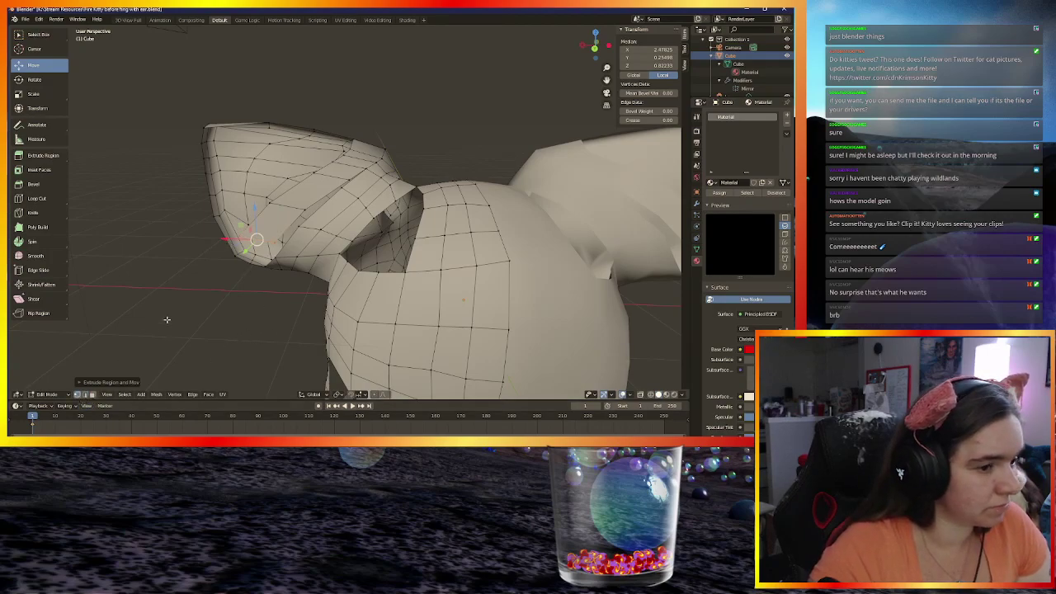
In vertex selection mode, merge the extruded segments' first two lower vertices with the matching vertices of the strip below using At Last
left_click(349, 180)
left_click(349, 180, "shift")
key("m")
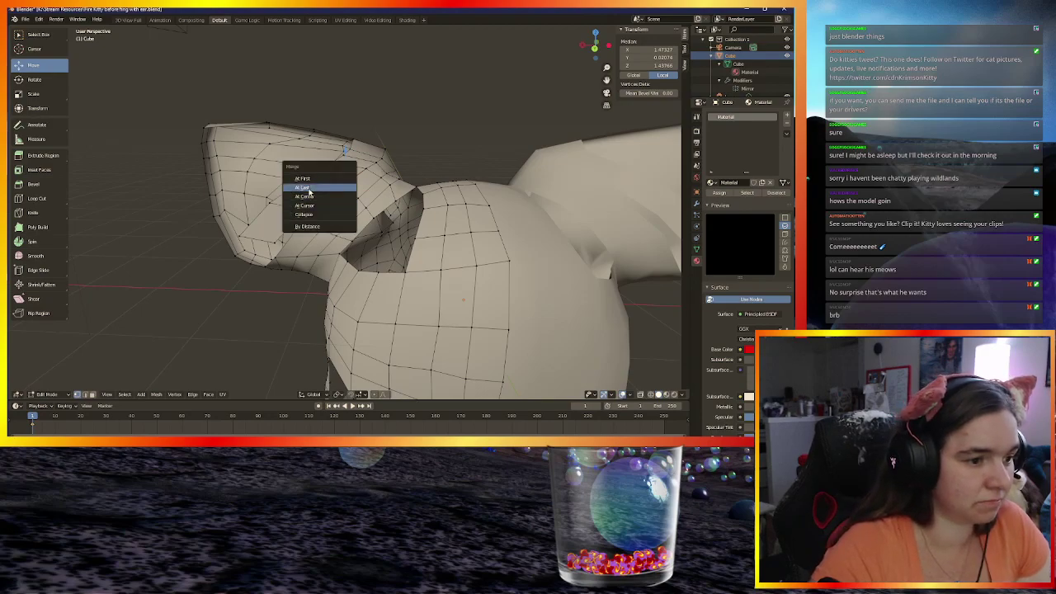
left_click(309, 188)
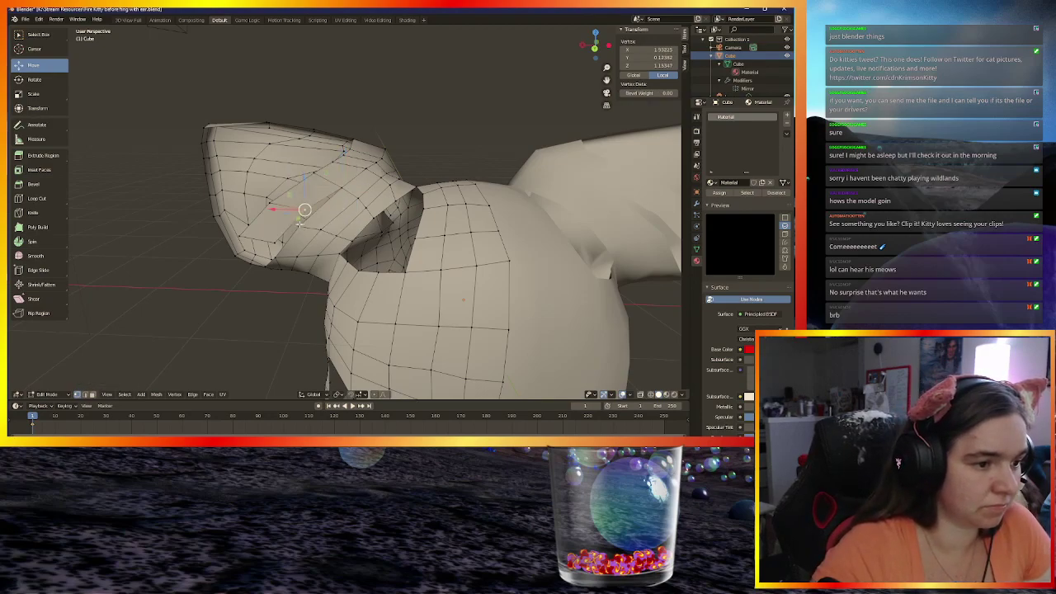
key("m")
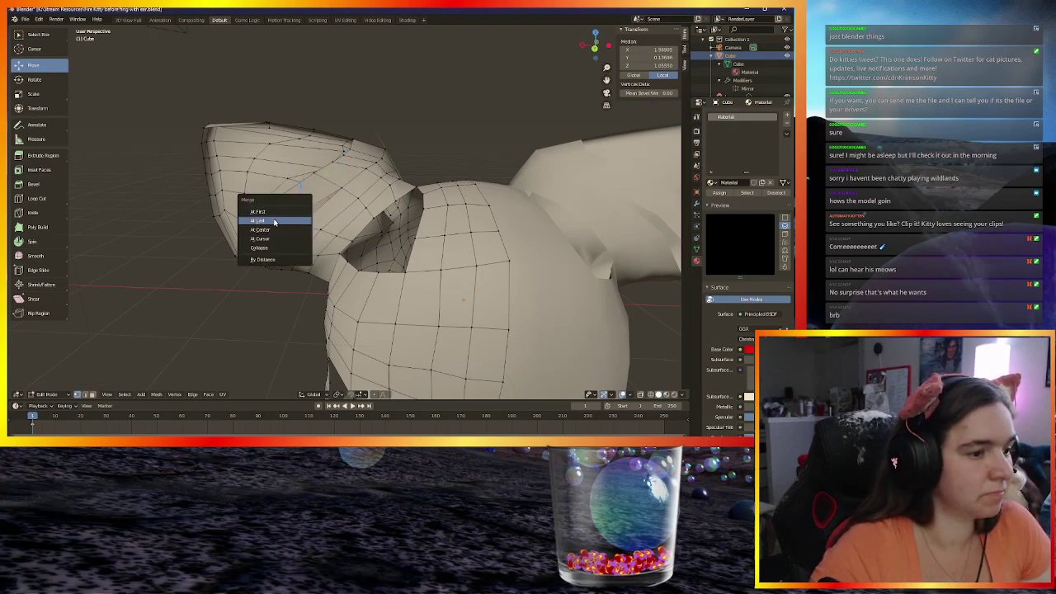
left_click(275, 222)
Merge the remaining vertices at the extruded strip's outer end with their neighbours on the ear base using At Last
middle_click_drag(275, 222, 310, 183)
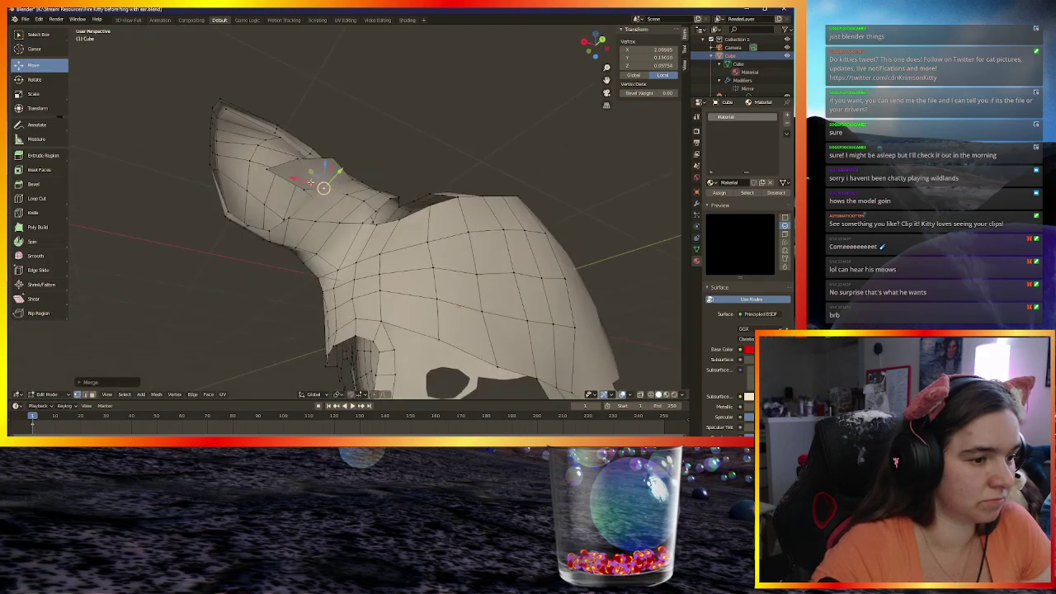
left_click(304, 190)
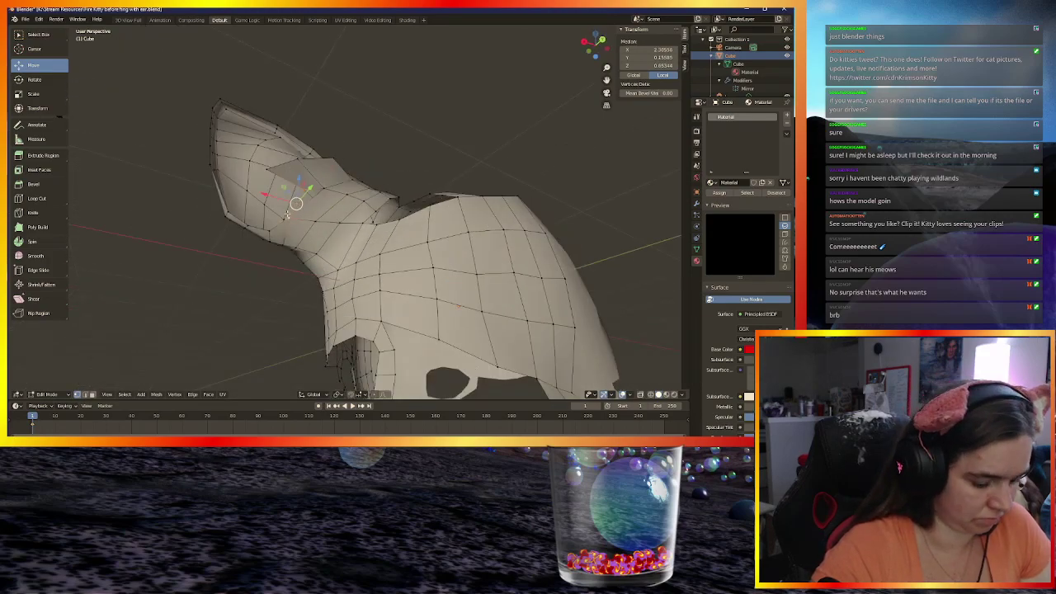
key("m")
left_click(252, 213)
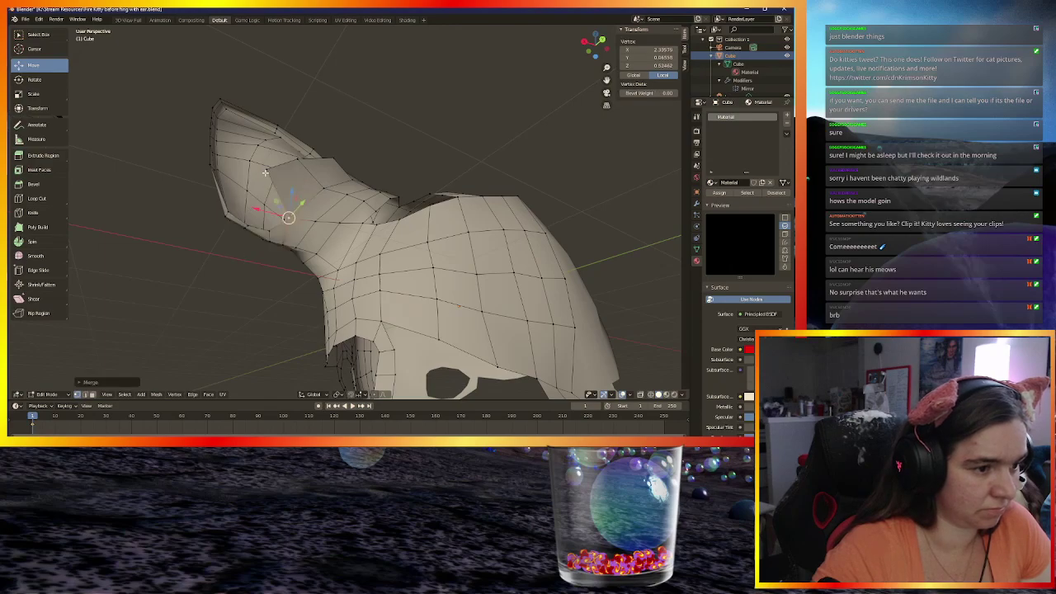
left_click(265, 170)
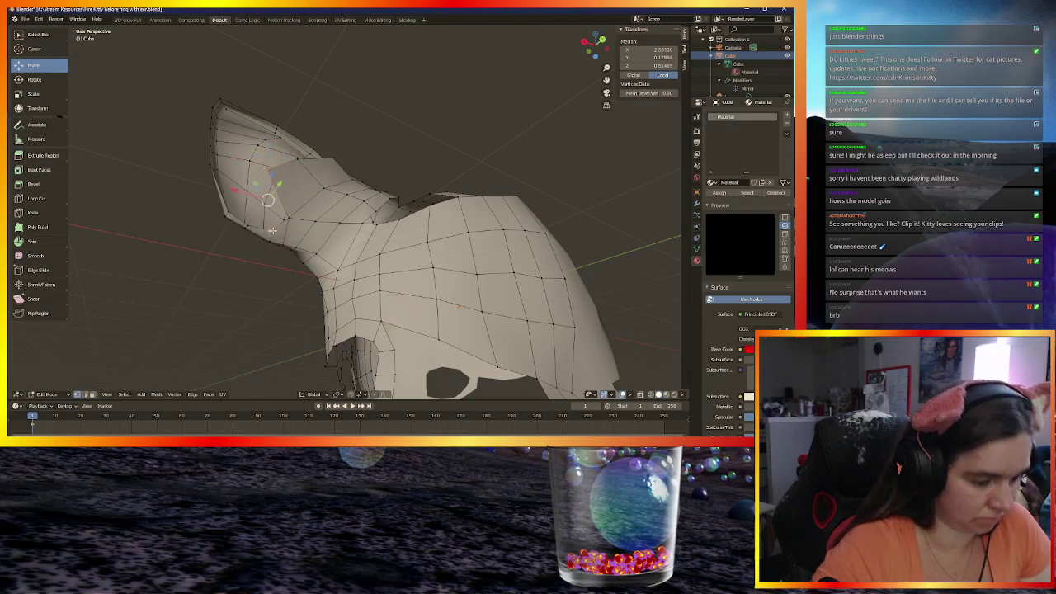
key("m")
left_click(237, 224)
Reposition the strip's lower outer vertex and the free vertex above it within the XZ plane
middle_click_drag(237, 227, 285, 261)
scroll(231, 239, "up", 4)
left_click_drag(205, 282, 199, 225)
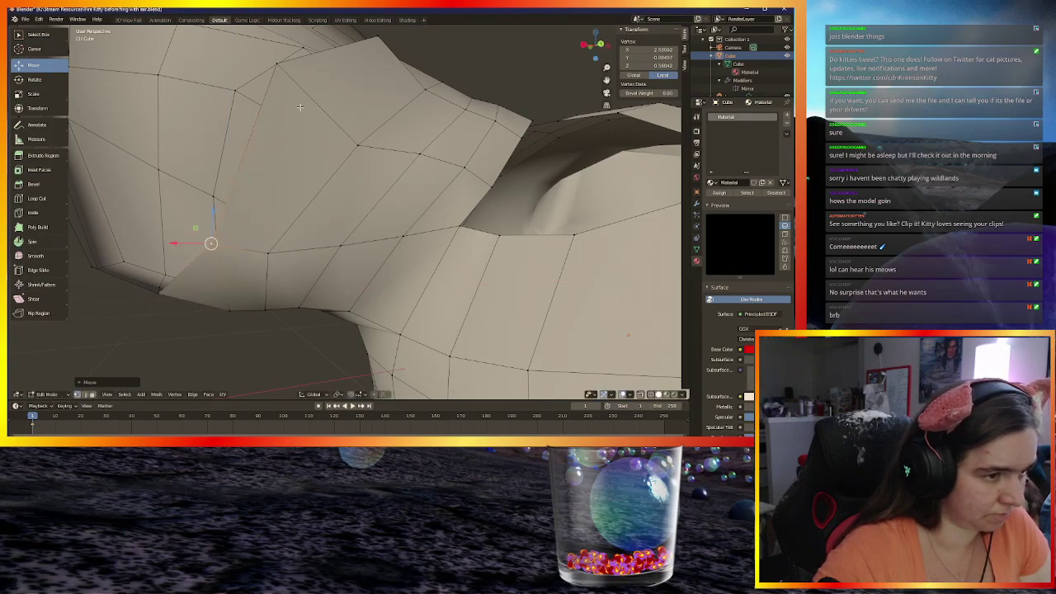
left_click(277, 64)
key("g")
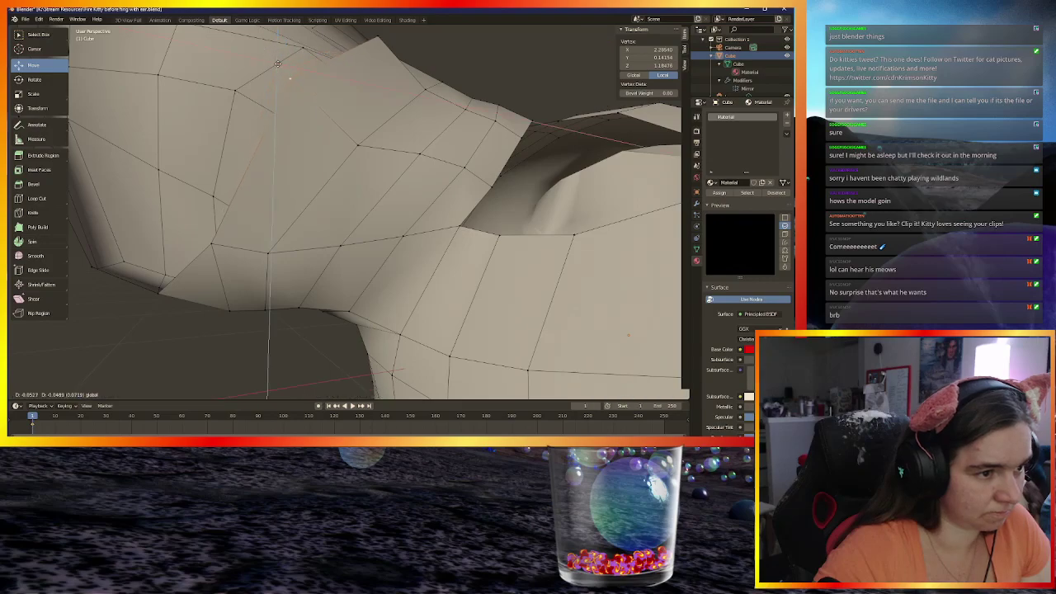
left_click(295, 91)
Push the vertices on the strip behind the ear backward within the YZ plane to round it out, and clear the selection
middle_click_drag(296, 90, 461, 85)
left_click(459, 115)
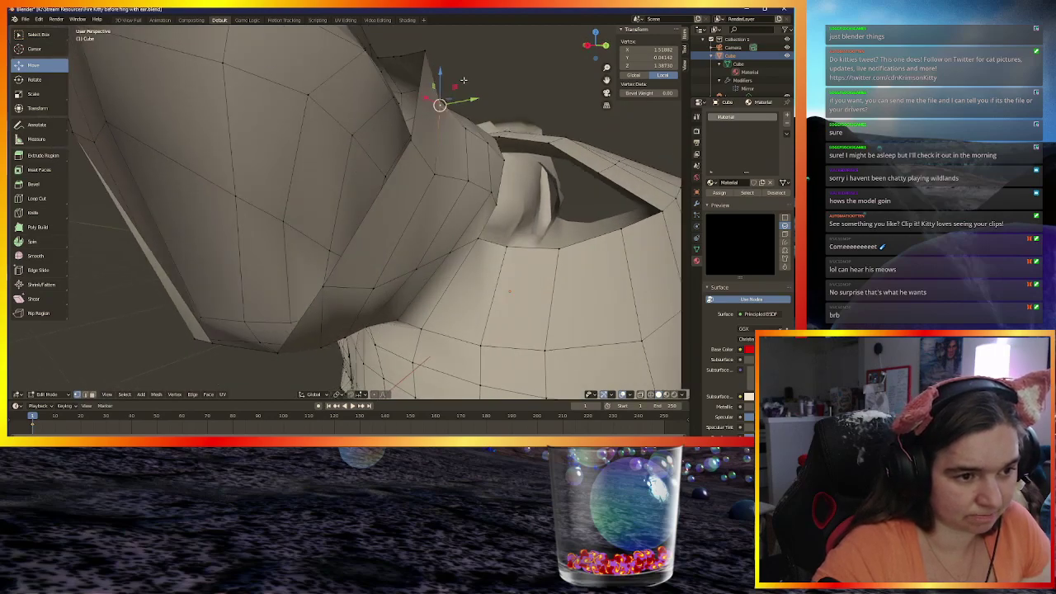
left_click_drag(454, 85, 491, 107)
middle_click_drag(434, 176, 464, 160)
left_click_drag(460, 147, 479, 134)
scroll(479, 133, "up", 5)
mouse_move(429, 206)
middle_mouse_down()
mouse_move(375, 187)
mouse_move(347, 198)
mouse_move(390, 185)
mouse_move(334, 171)
mouse_move(317, 152)
mouse_move(352, 150)
mouse_move(426, 225)
middle_mouse_up()
key("alt+a")
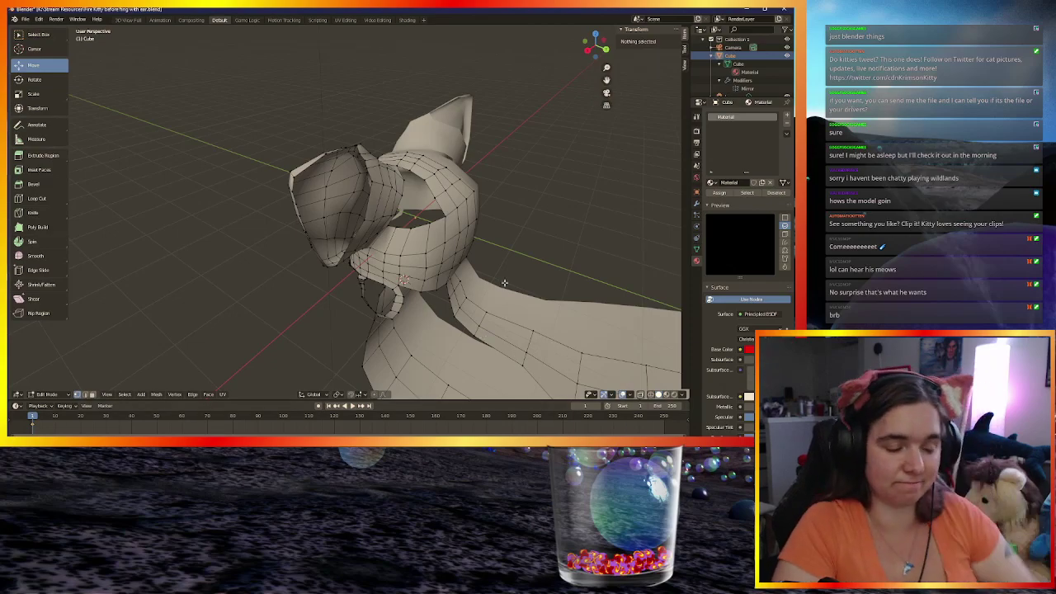
In edge selection mode, extrude the edge at the ear's inner back in three segments across to the outer rim as a new face strip
middle_click_drag(505, 298, 296, 275)
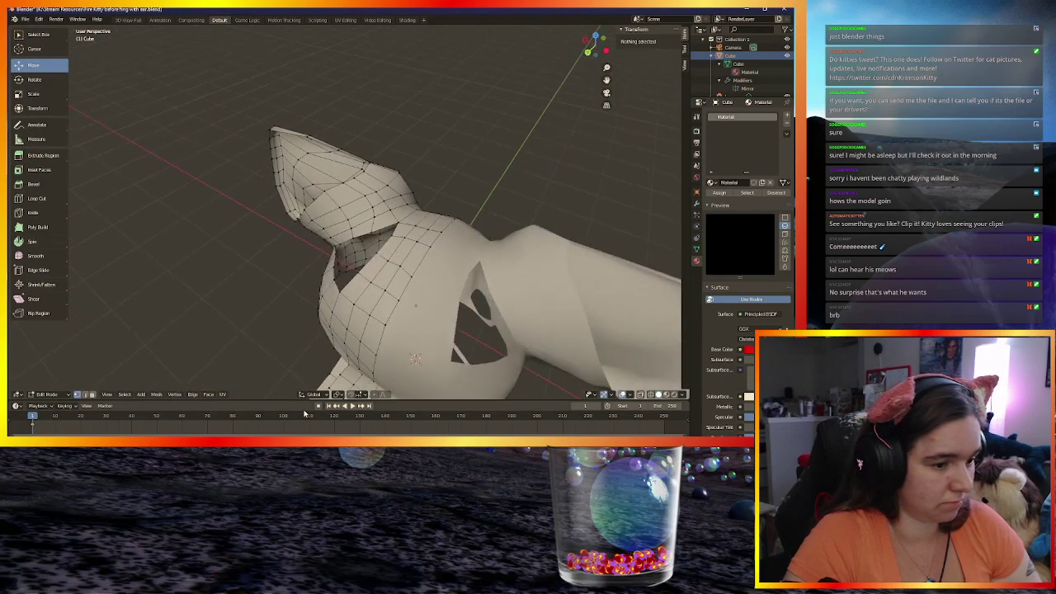
left_click(85, 394)
middle_click_drag(330, 264, 340, 146)
left_click(349, 213)
key("e")
left_click(318, 123)
key("e")
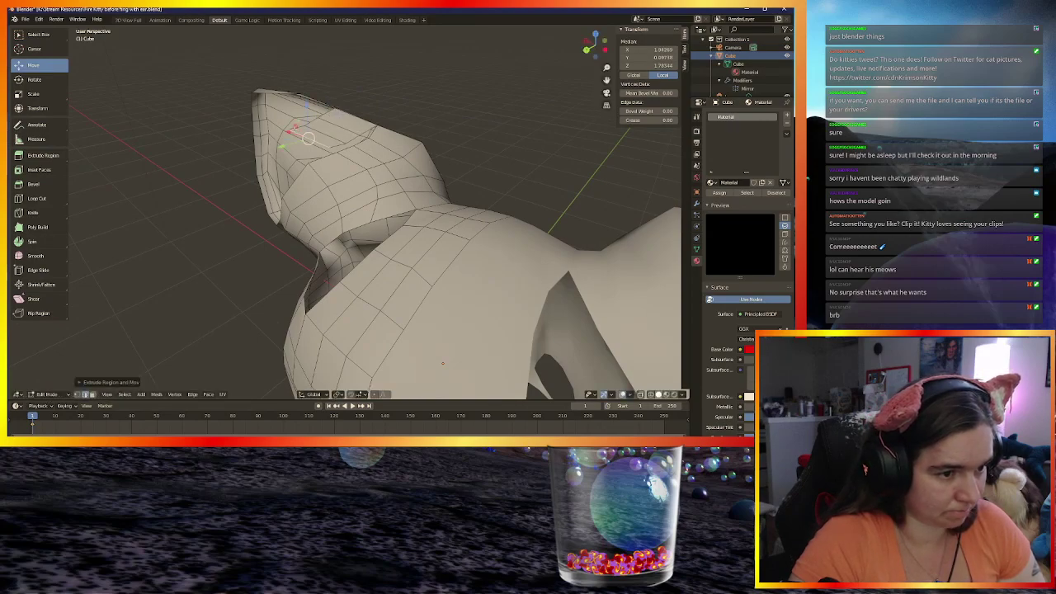
left_click(283, 147)
middle_click_drag(283, 147, 281, 169)
key("e")
left_click(238, 216)
In vertex selection mode, merge the first two vertex pairs at the new strip's inner end with the strip below using At Last
middle_click_drag(238, 216, 357, 213)
scroll(356, 213, "up", 2)
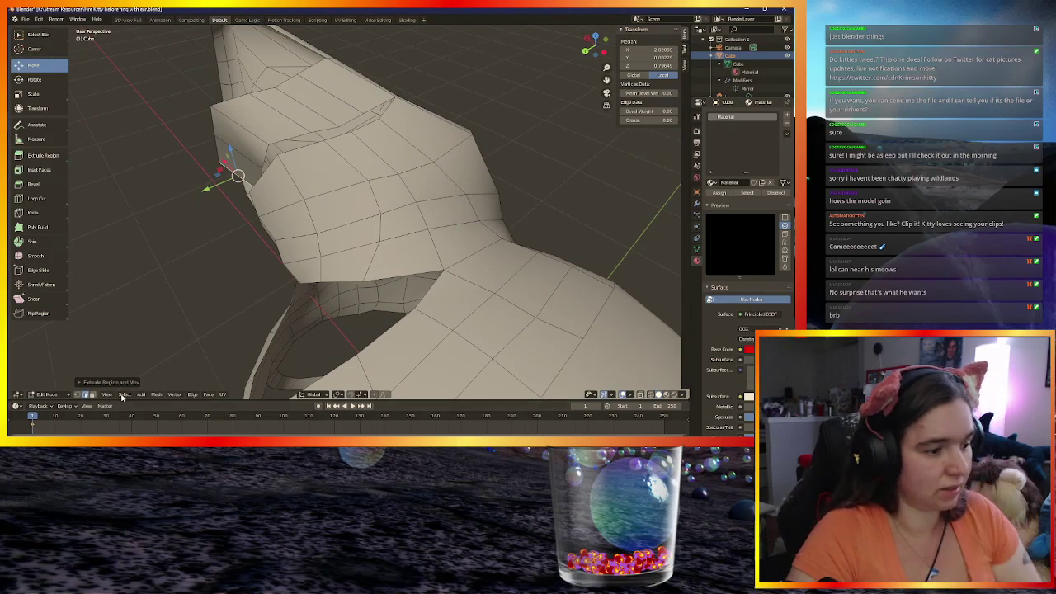
left_click(80, 395)
left_click(85, 395)
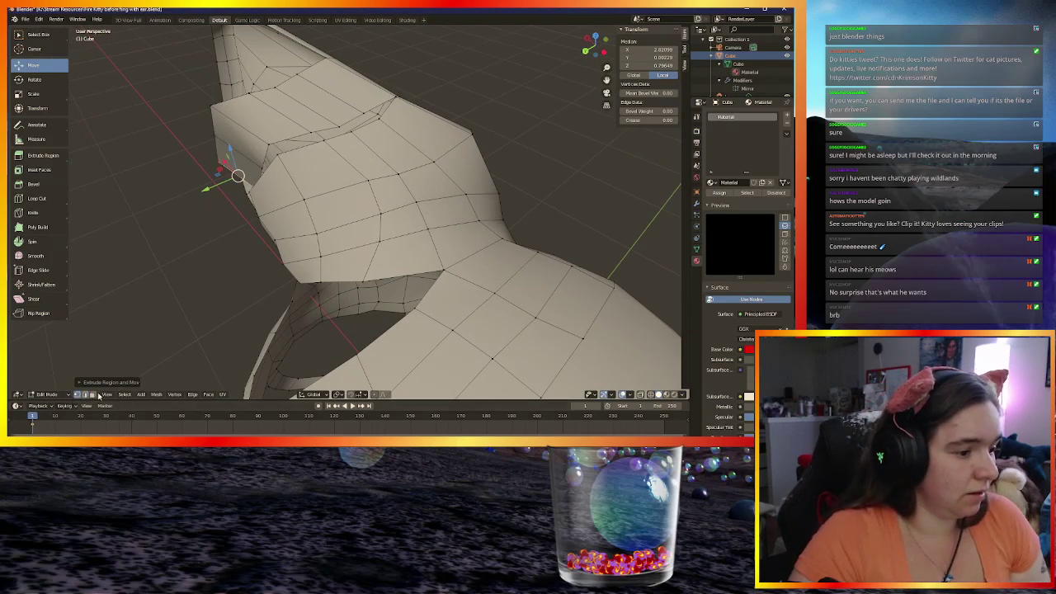
left_click(365, 110)
left_click(363, 120, "shift")
key("m")
left_click(328, 122)
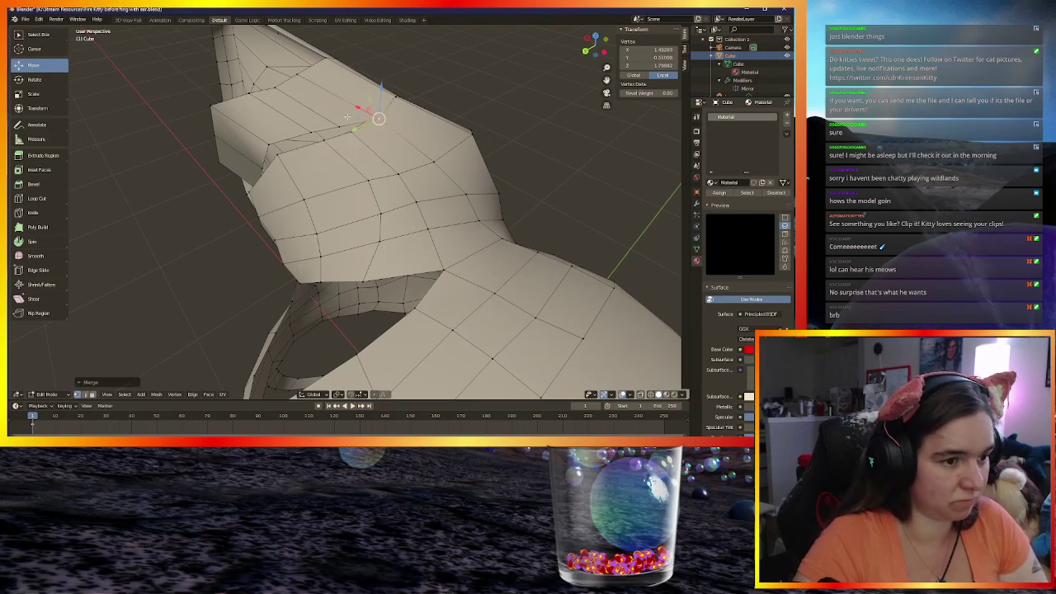
left_click(358, 139, "shift")
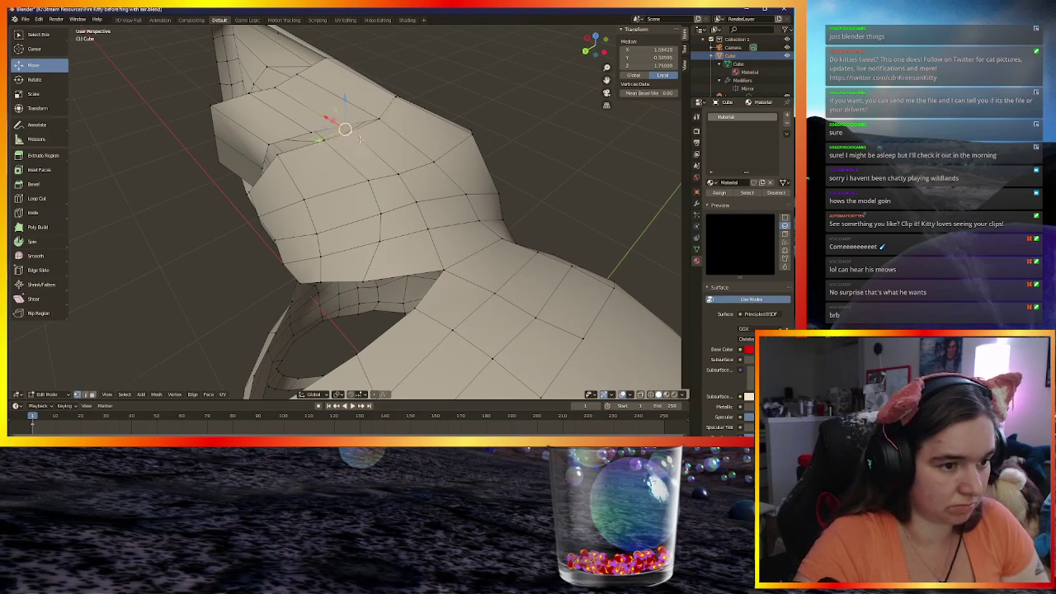
key("m")
left_click(324, 142)
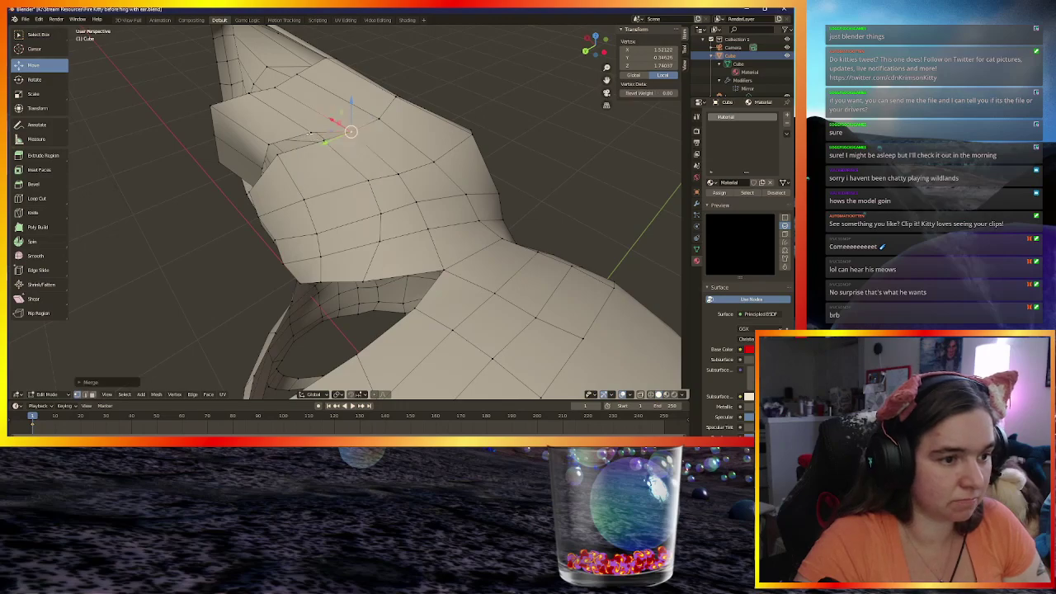
Merge the next two vertex pairs along the top of the strip's seam with the strip below using At Last
left_click(308, 132)
left_click(325, 142, "shift")
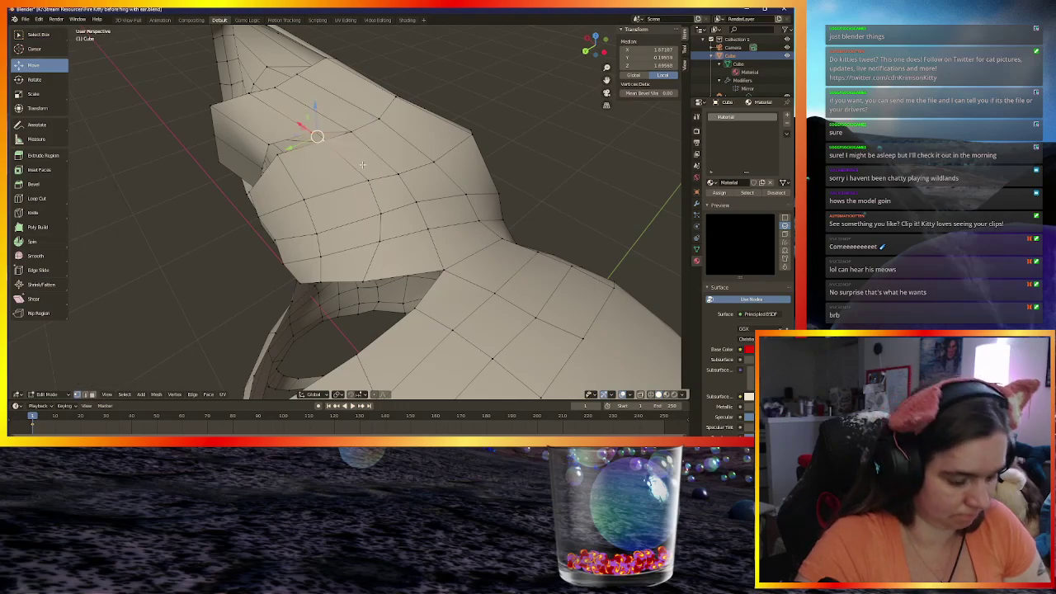
key("m")
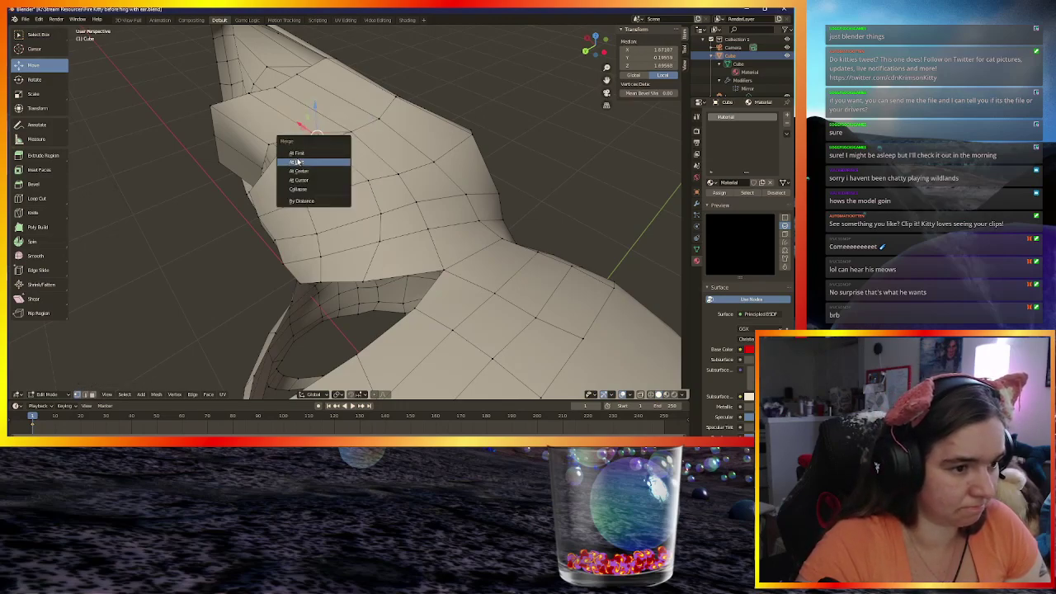
left_click(297, 162)
left_click(271, 143)
left_click(272, 149, "shift")
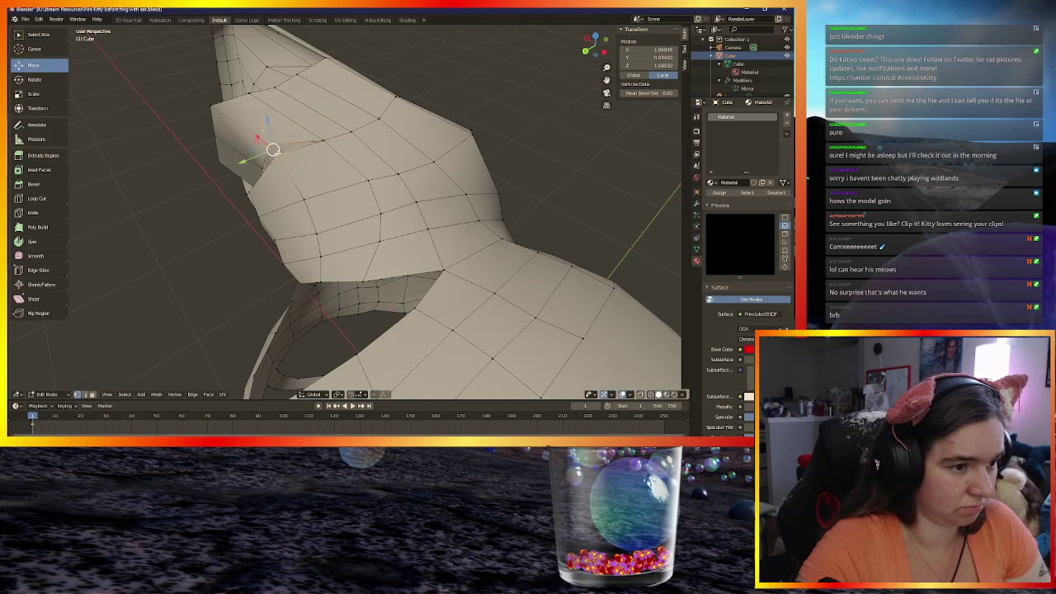
key("m")
left_click(235, 149)
Merge the two loose vertices along the strip's rear edge with the matching vertices of the strip below using At Last
middle_click_drag(234, 150, 318, 157)
left_click(317, 156)
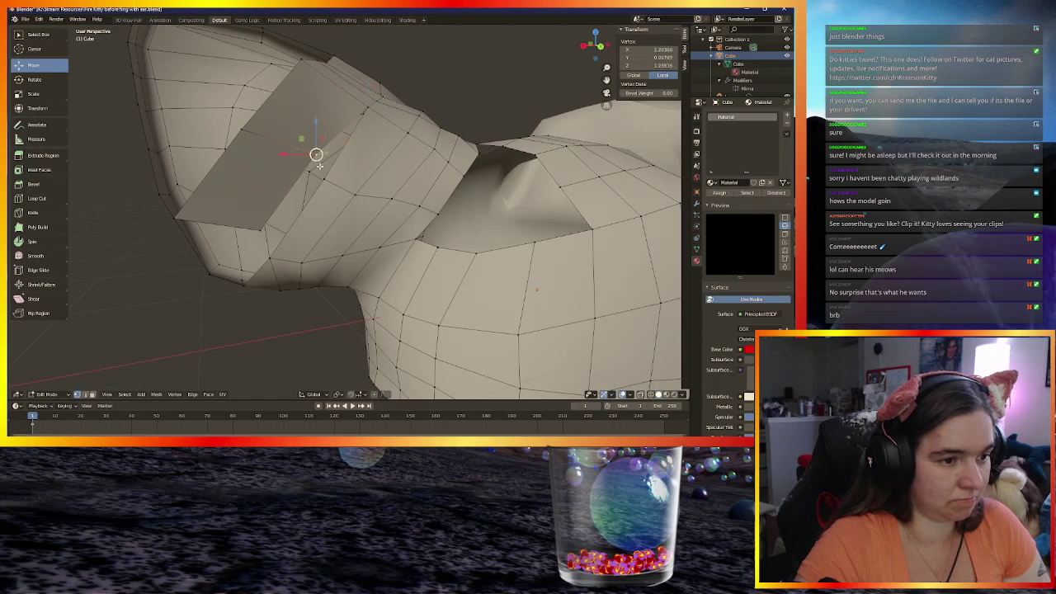
left_click(323, 179, "shift")
key("m")
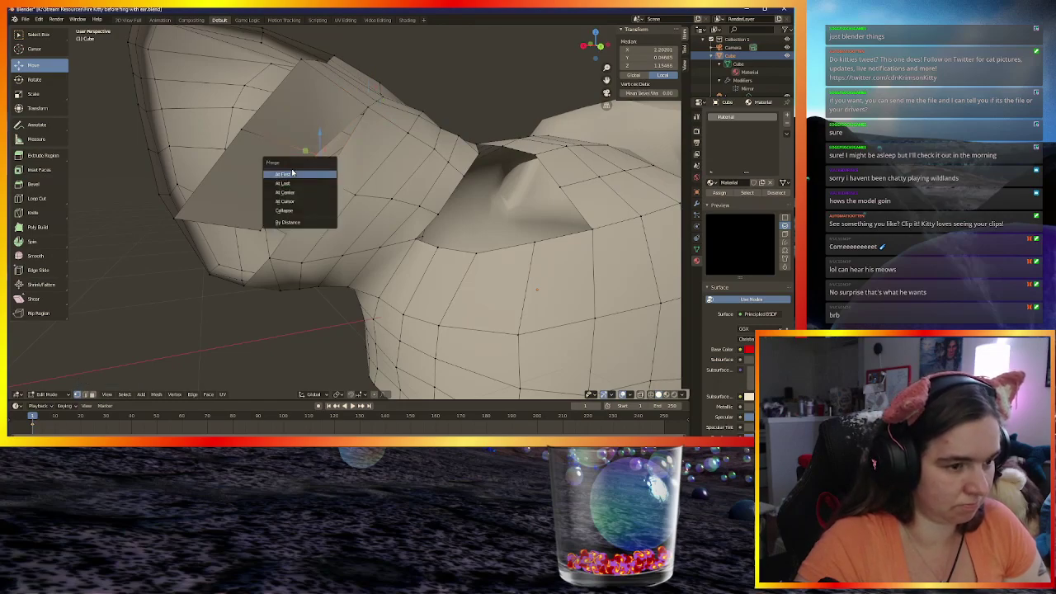
left_click(283, 182)
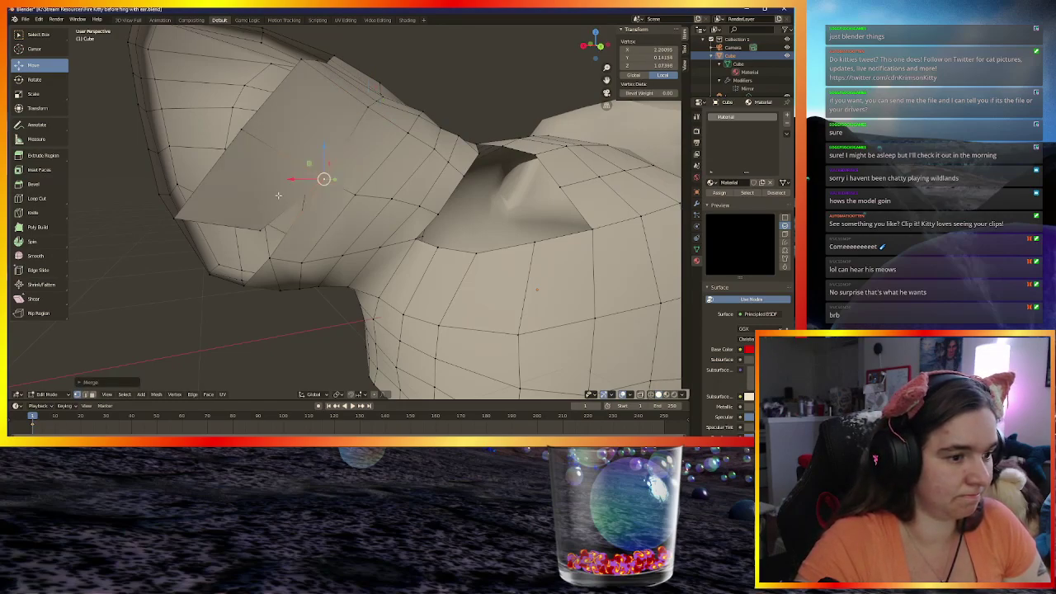
left_click(255, 231)
left_click(269, 257, "shift")
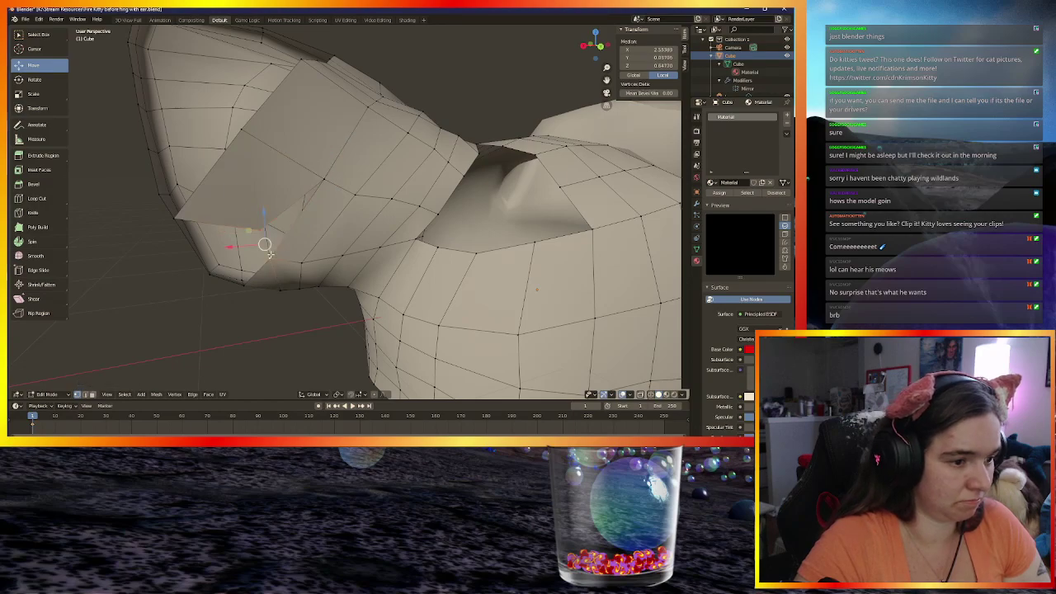
key("m")
left_click(239, 255)
Merge the remaining vertex pair at the strip's outer end near the ear rim using At Last
middle_click_drag(241, 255, 281, 173)
left_click(292, 148)
left_click(276, 173, "shift")
key("m")
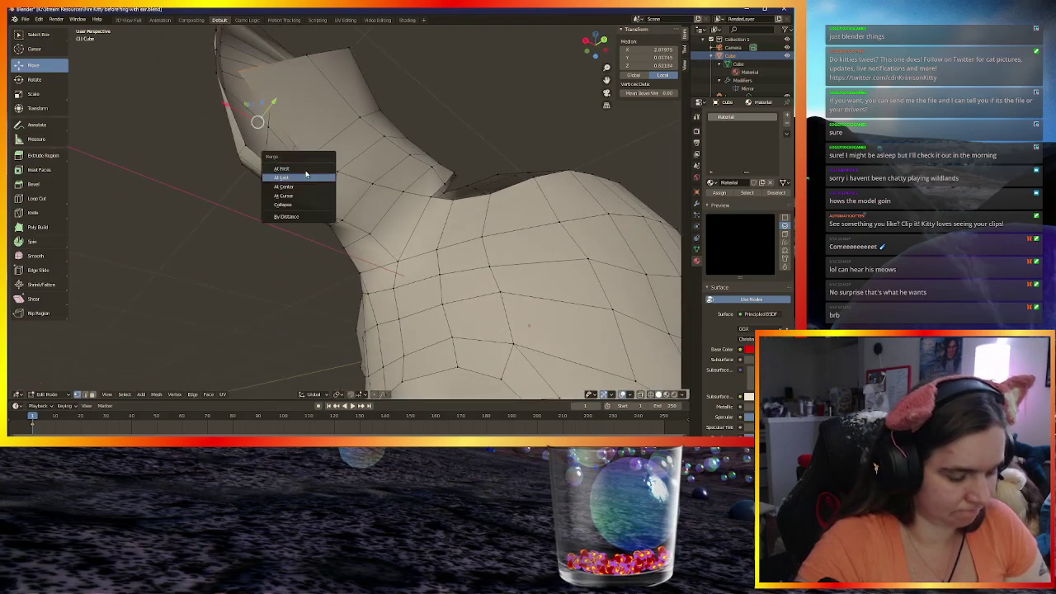
left_click(295, 174)
Move the merged outer-end vertex and its two neighbours near the ear's lower rim within the XZ plane to even their spacing
middle_click_drag(295, 174, 222, 223)
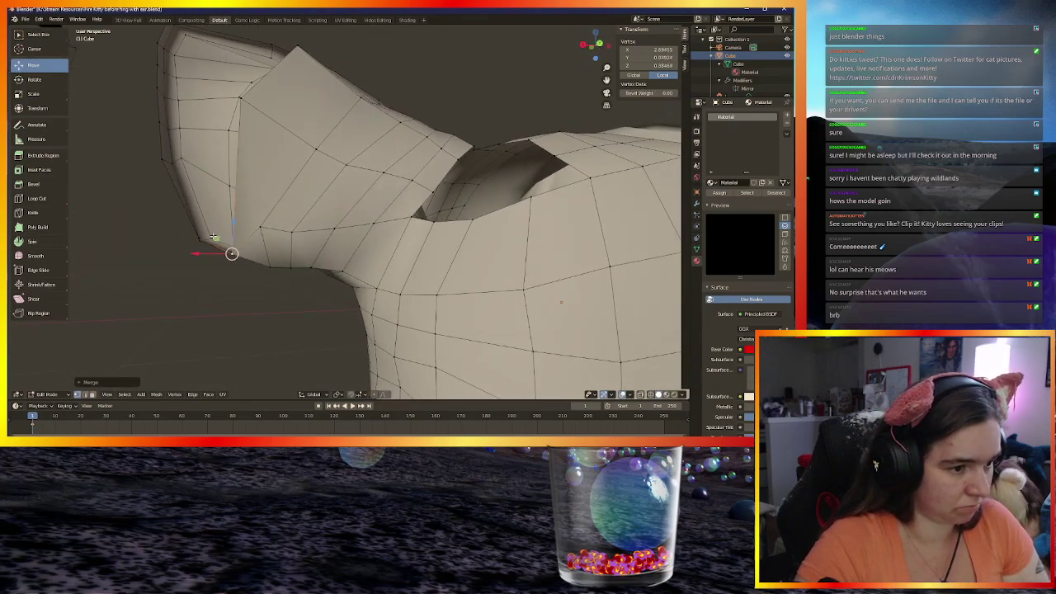
key("g")
key("shift+z")
left_click(236, 195)
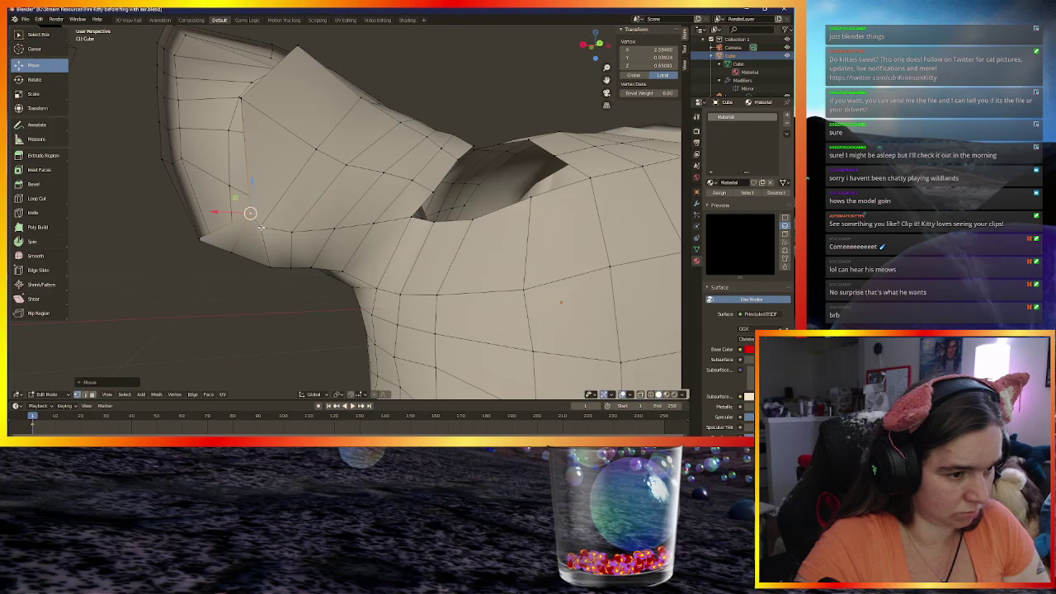
key("g")
key("shift+z")
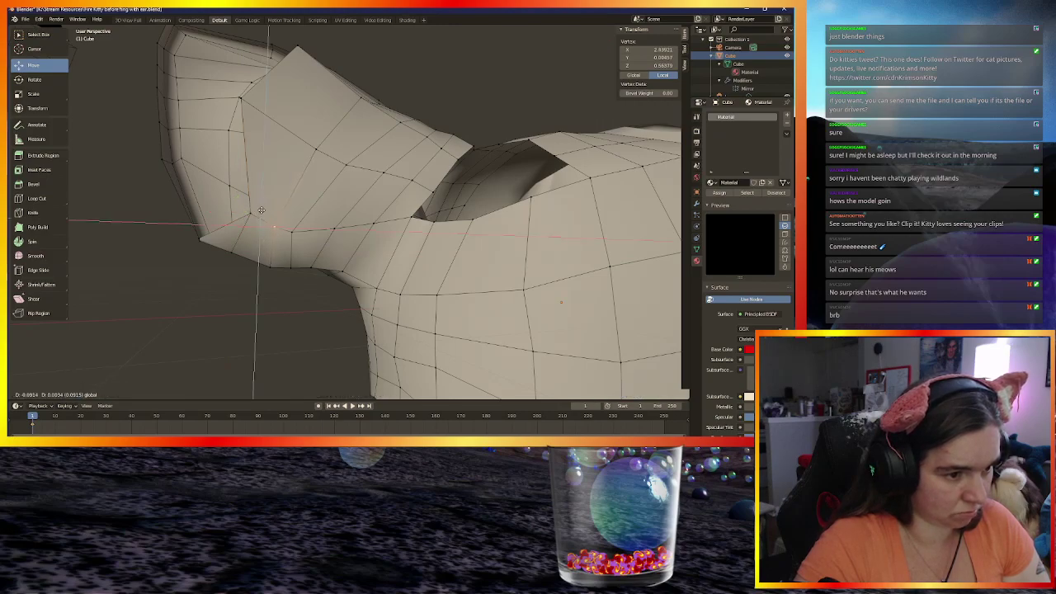
left_click(261, 211)
left_click(292, 232)
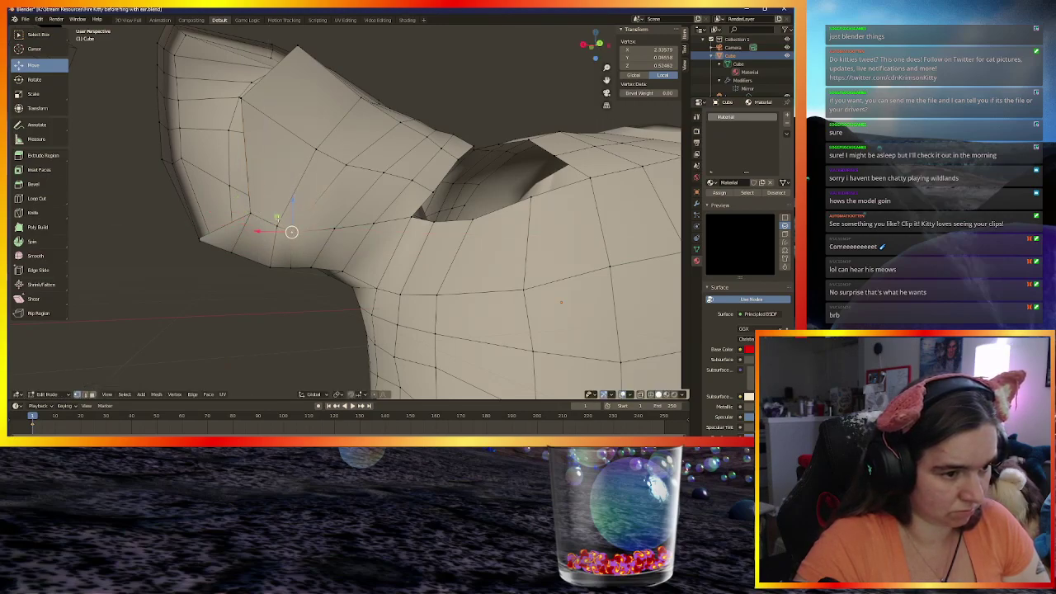
key("g")
key("shift+z")
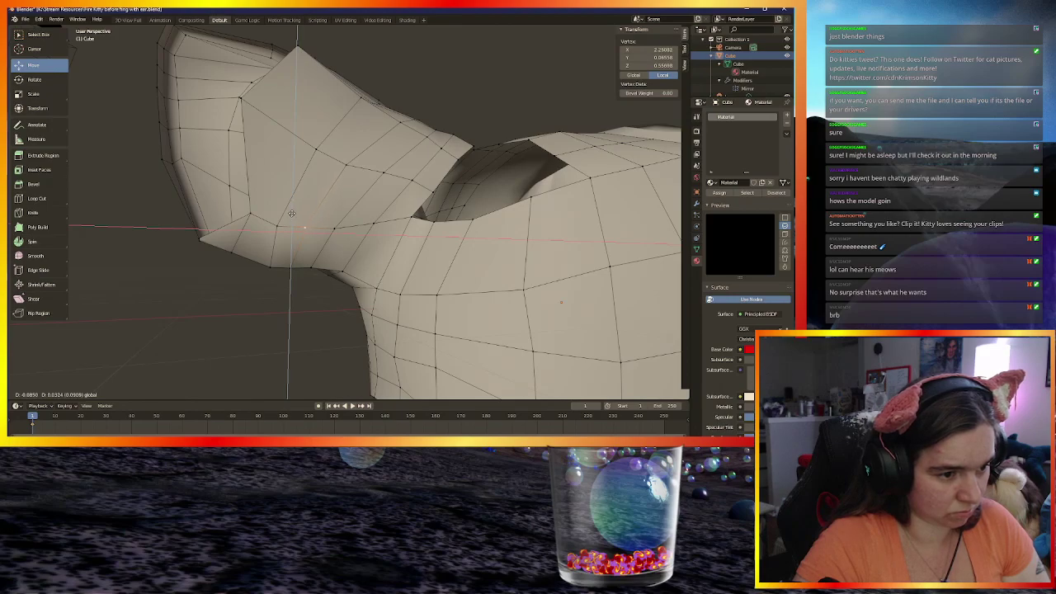
left_click(289, 214)
Pull the two vertices on the strip's free upper edge inward and down toward the strip below within the XZ plane
middle_click_drag(283, 229, 218, 137)
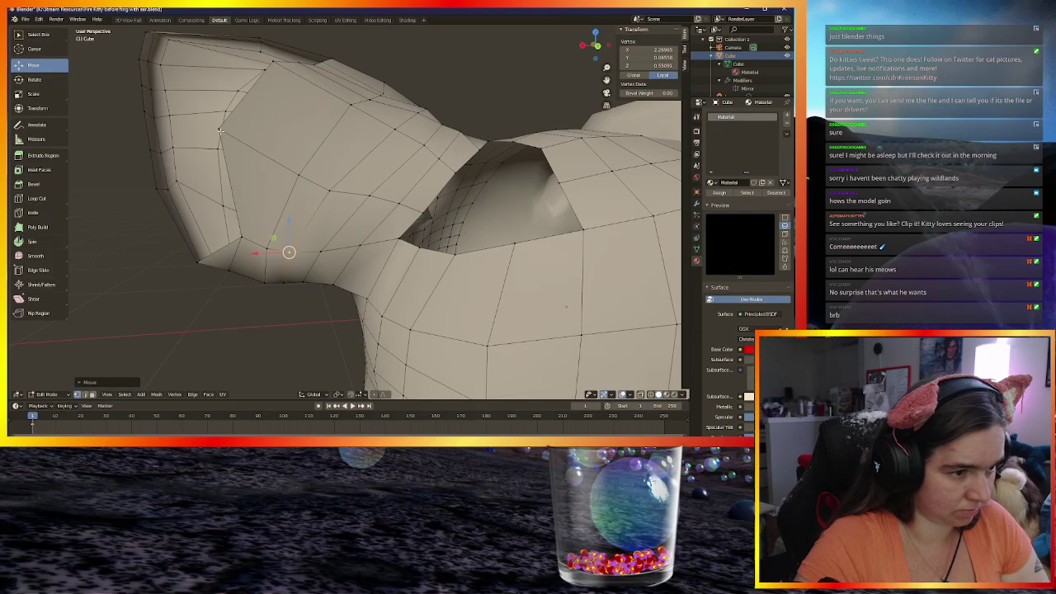
left_click(219, 129)
key("g")
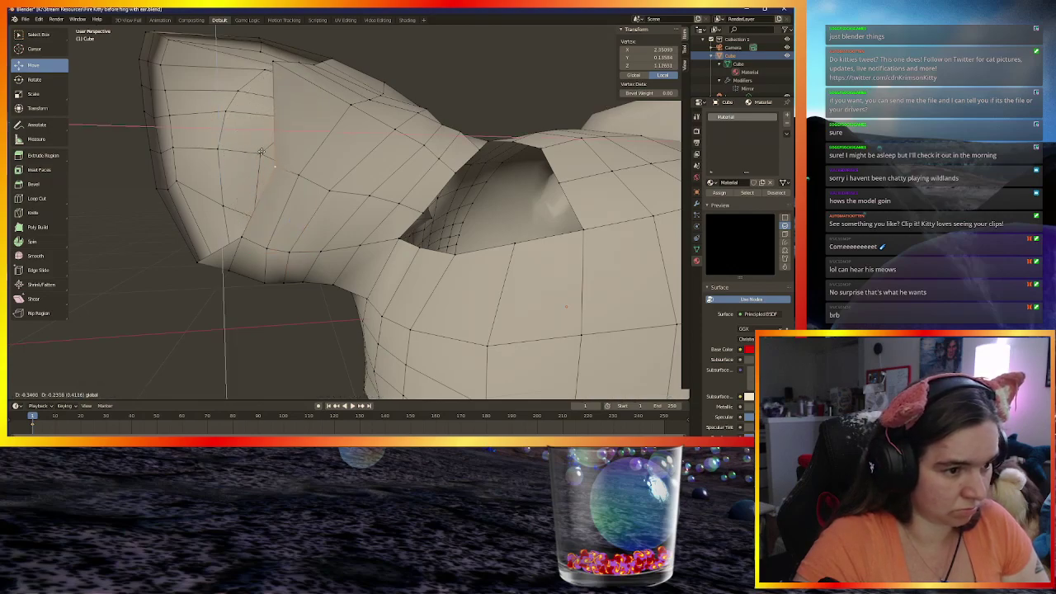
left_click(257, 151)
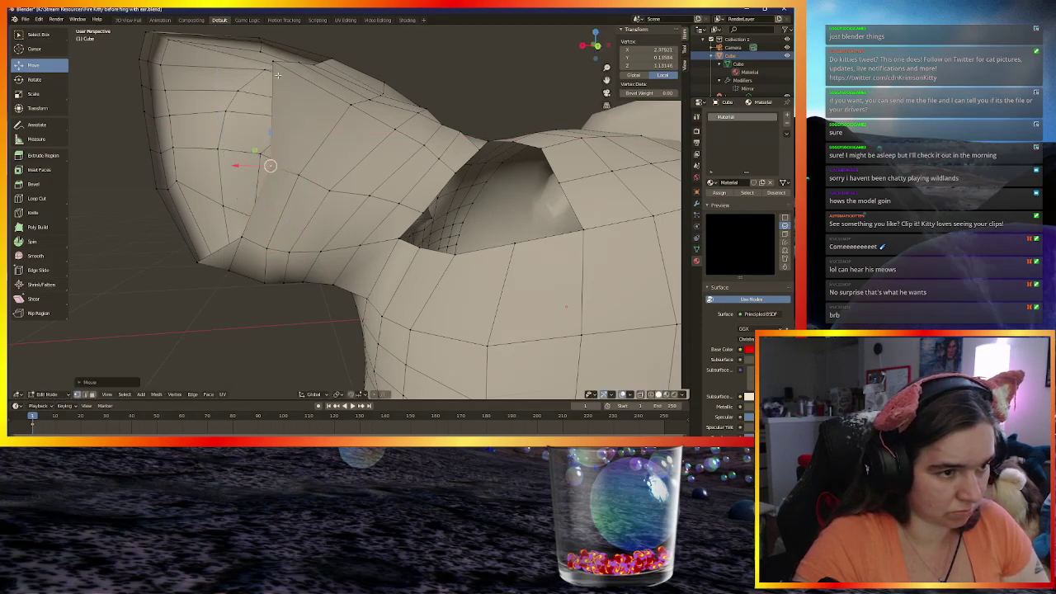
left_click(272, 61)
key("g")
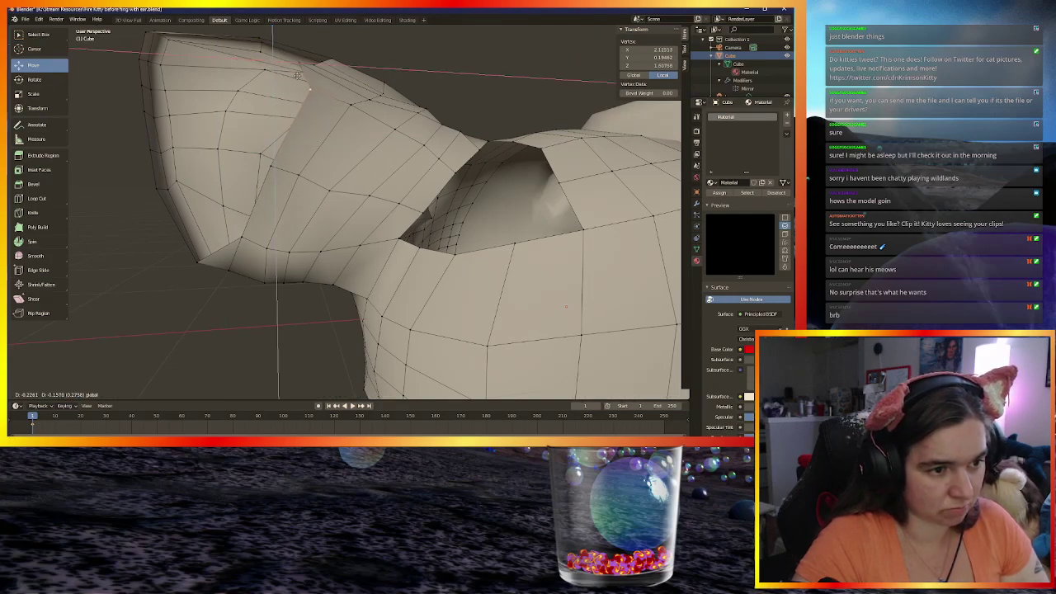
left_click(299, 90)
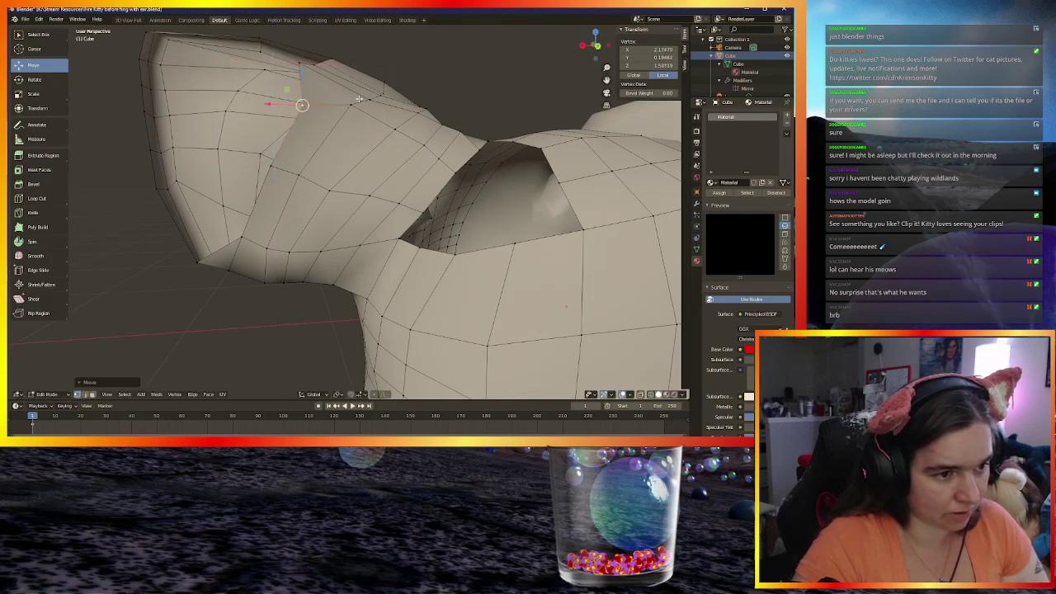
Shift the vertices of the middle row across the back of the ear down and outward within the XZ plane
mouse_move(349, 106)
middle_mouse_down()
mouse_move(340, 152)
mouse_move(335, 108)
middle_mouse_up()
key("g")
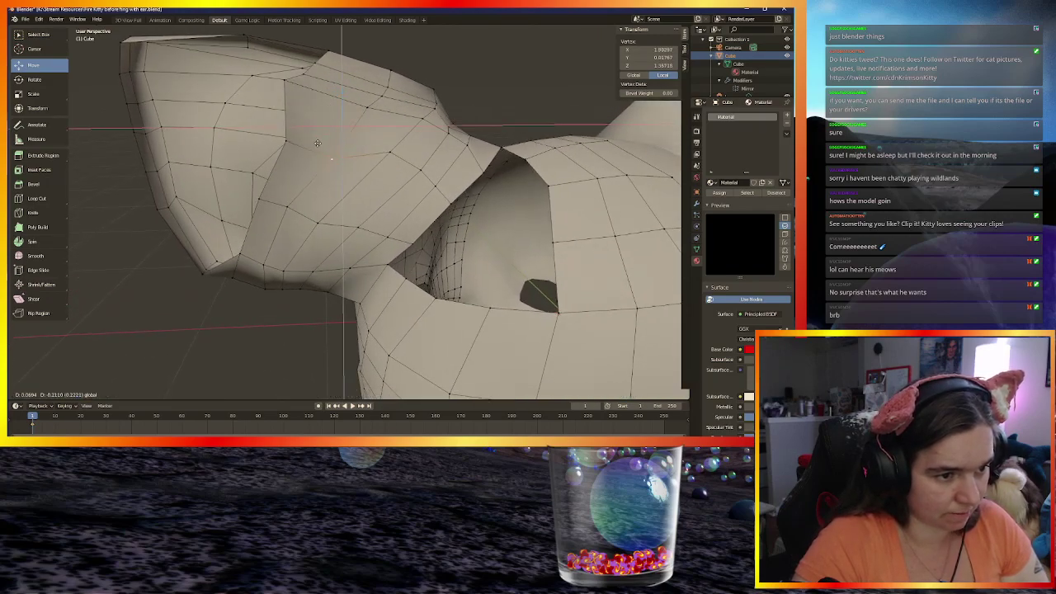
left_click(313, 144)
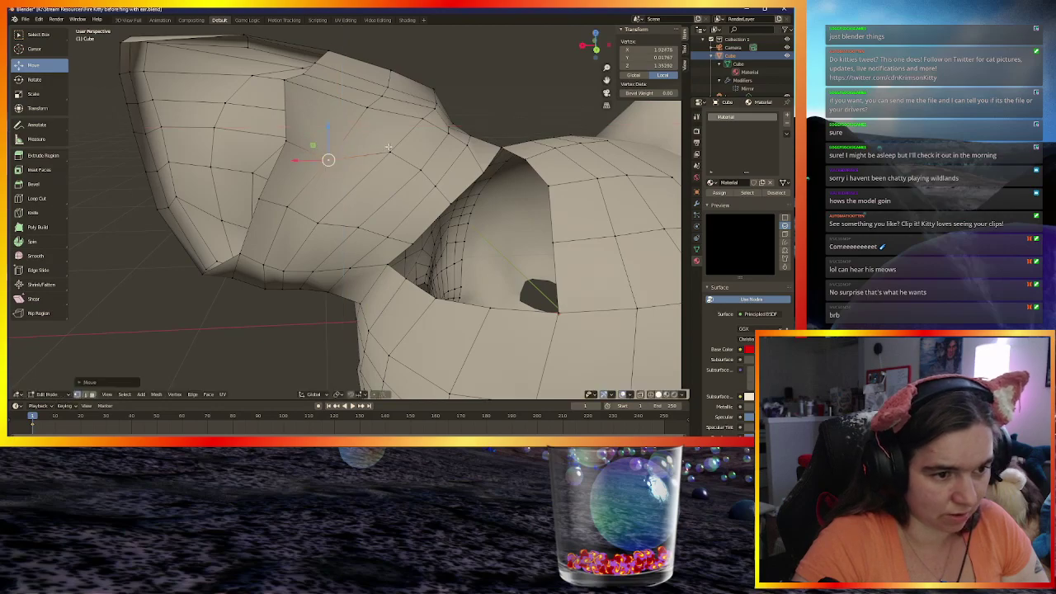
left_click_drag(328, 160, 390, 151)
key("g")
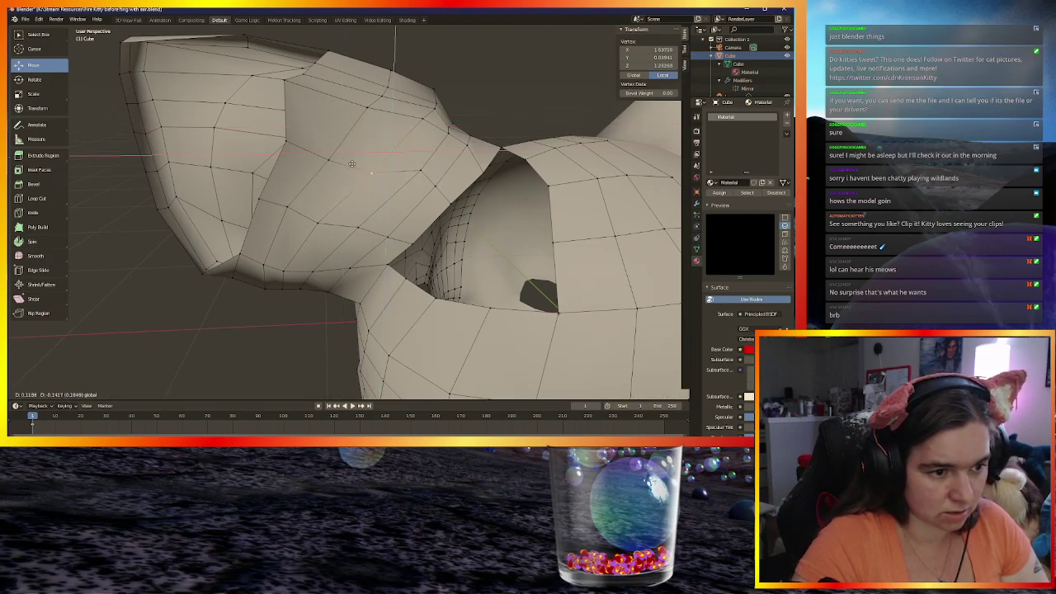
left_click(352, 167)
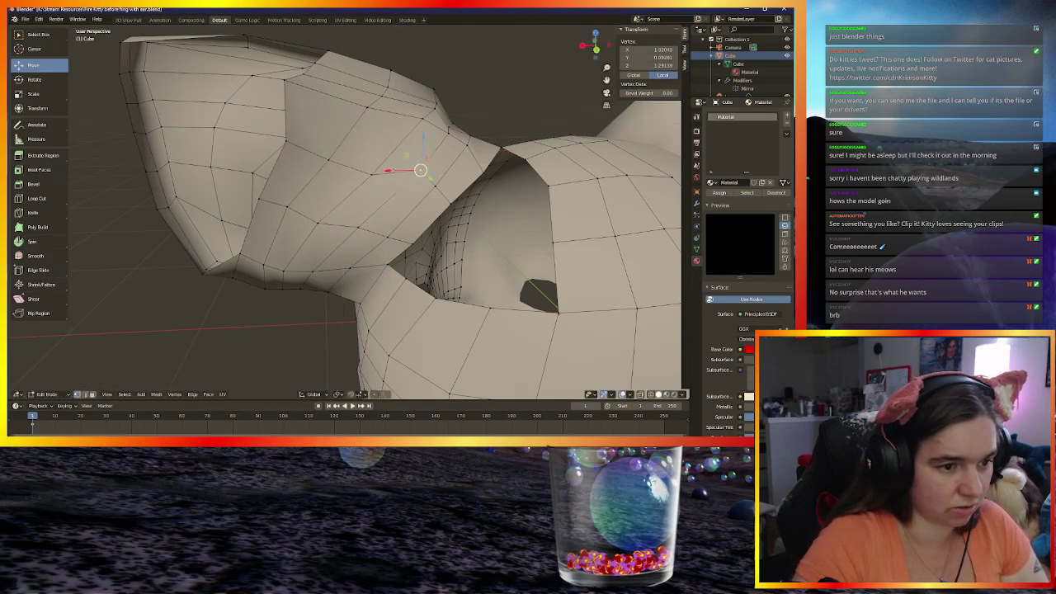
key("g")
left_click(435, 186)
key("g")
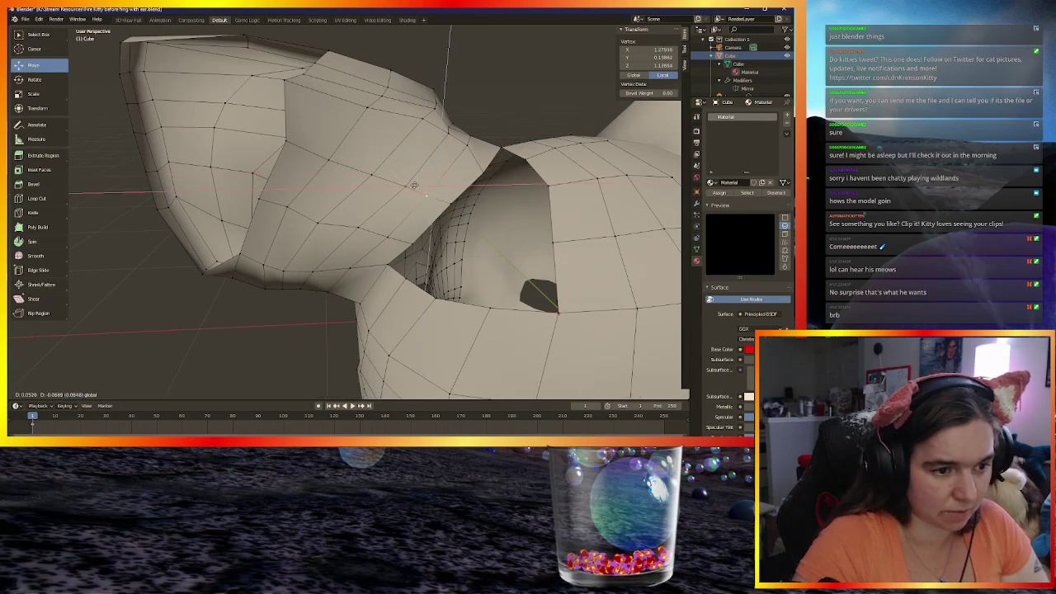
left_click(416, 186)
Shift the two outer vertices of the next row up on the ear's back down and outward within the XZ plane
middle_click_drag(387, 119, 375, 115)
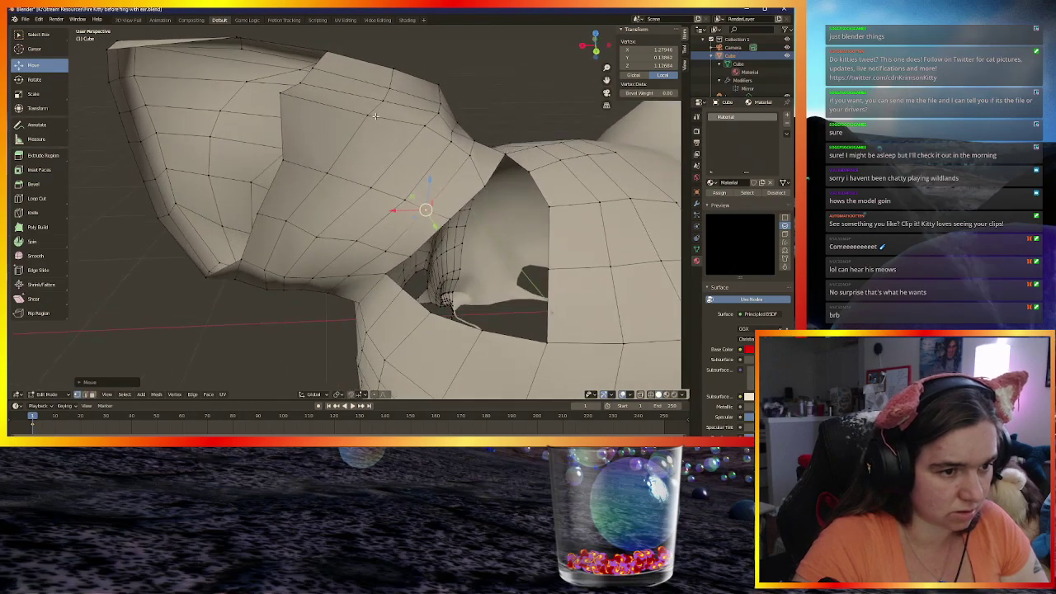
left_click(367, 116)
key("g")
key("shift+z")
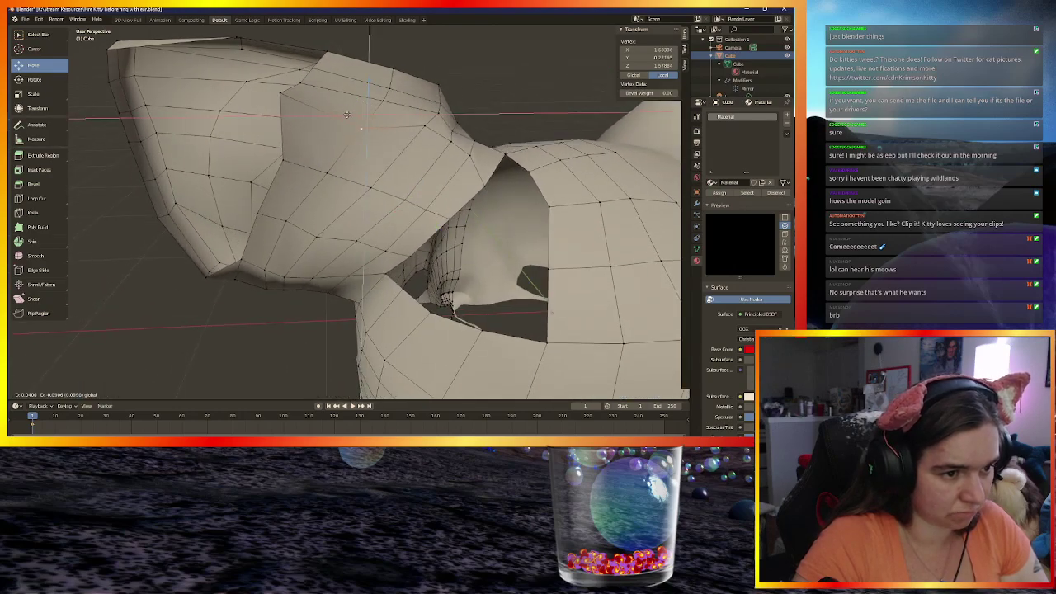
left_click(344, 119)
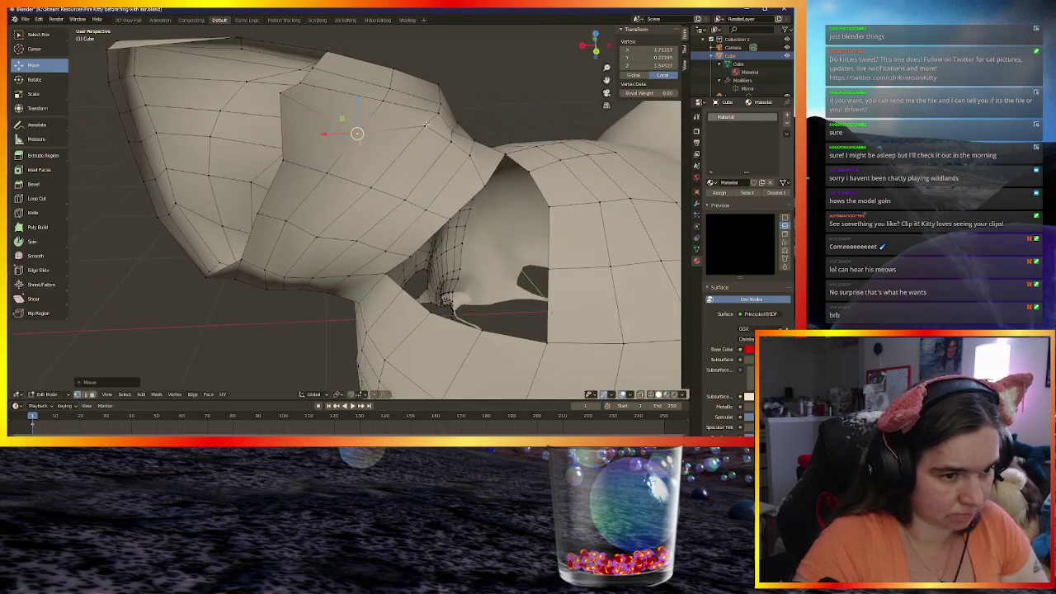
key("g")
key("shift+z")
left_click(396, 136)
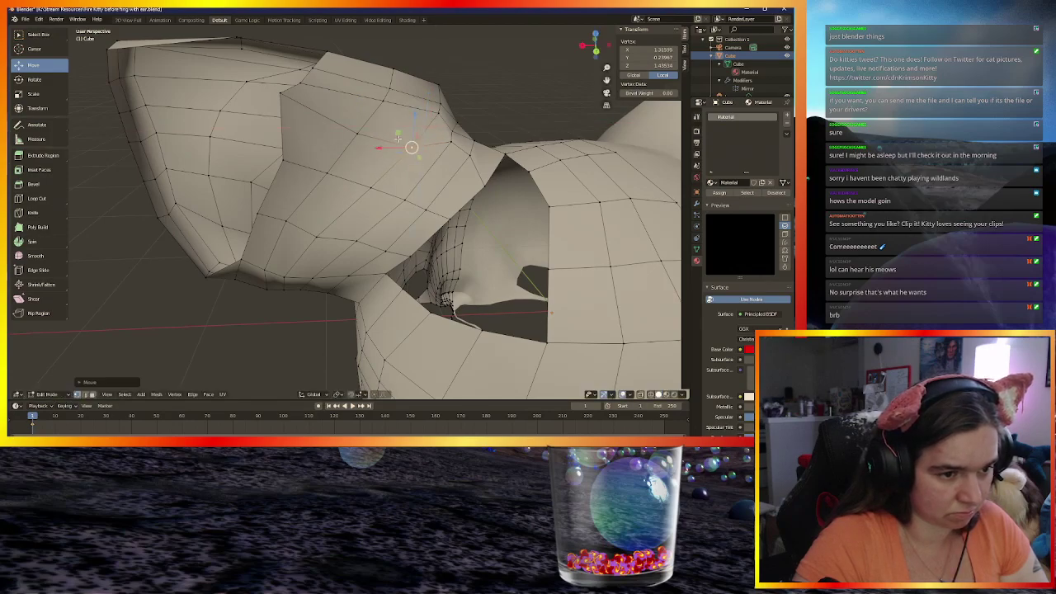
Move the two vertices at the inner end of the rows on the ear's back, near the head, outward within the XZ plane
left_click(452, 140)
key("g")
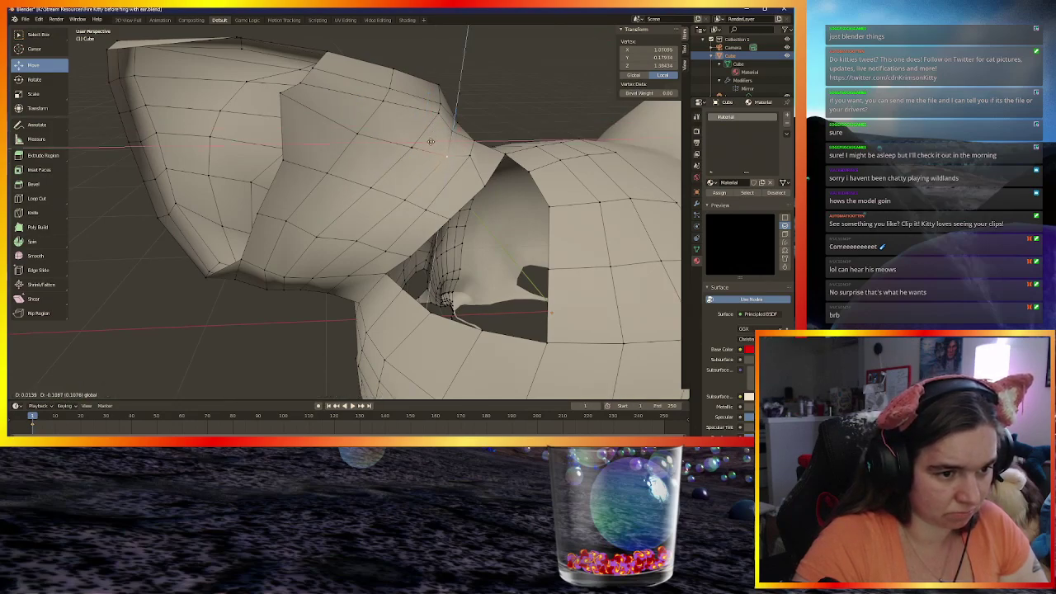
key("shift+z")
left_click(469, 155)
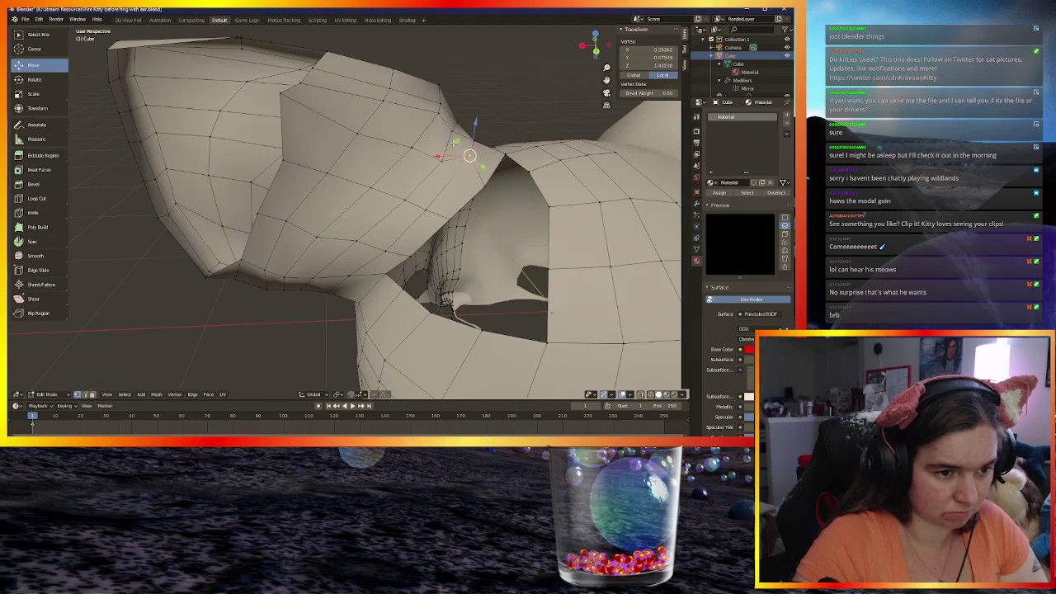
key("g")
key("shift+y")
left_click(446, 159)
Shift the two inner vertices of the row below the ear's upper back edge slightly outward and down within the XZ plane
middle_click_drag(446, 159, 450, 132)
left_click(437, 138)
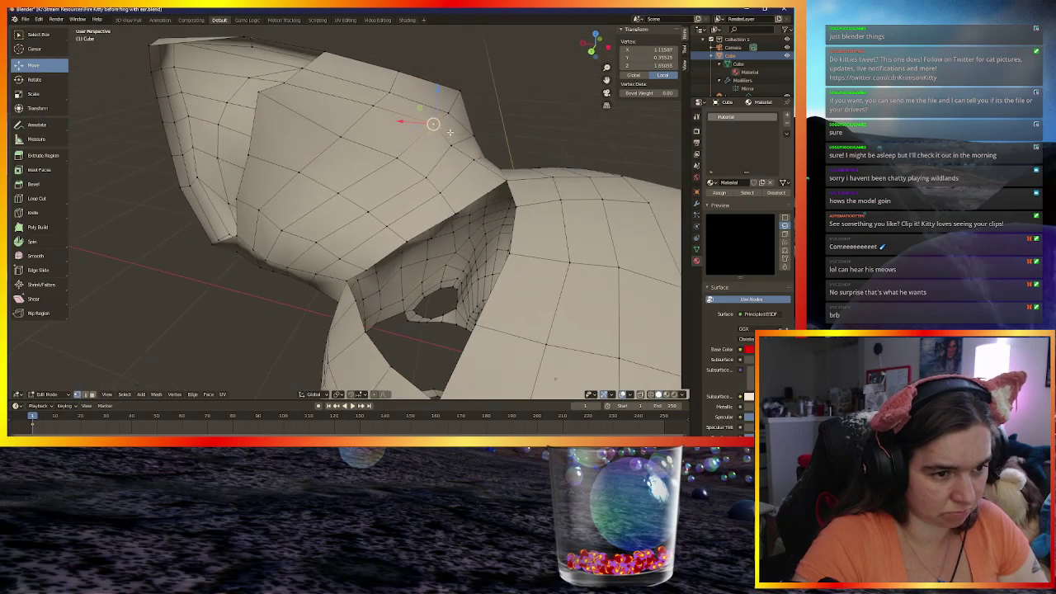
key("g")
key("shift+y")
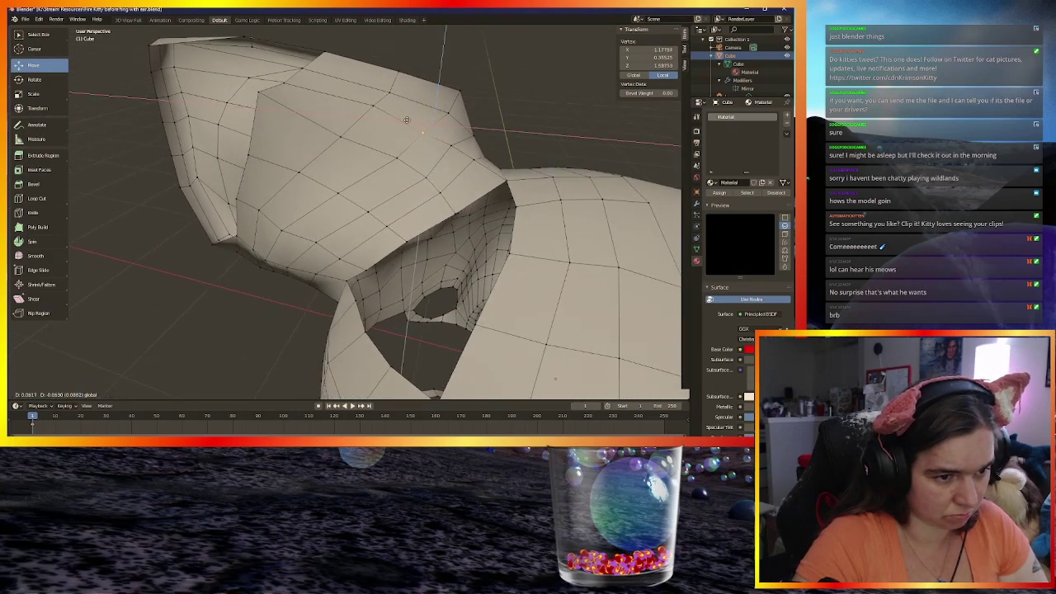
left_click(407, 121)
left_click(450, 114)
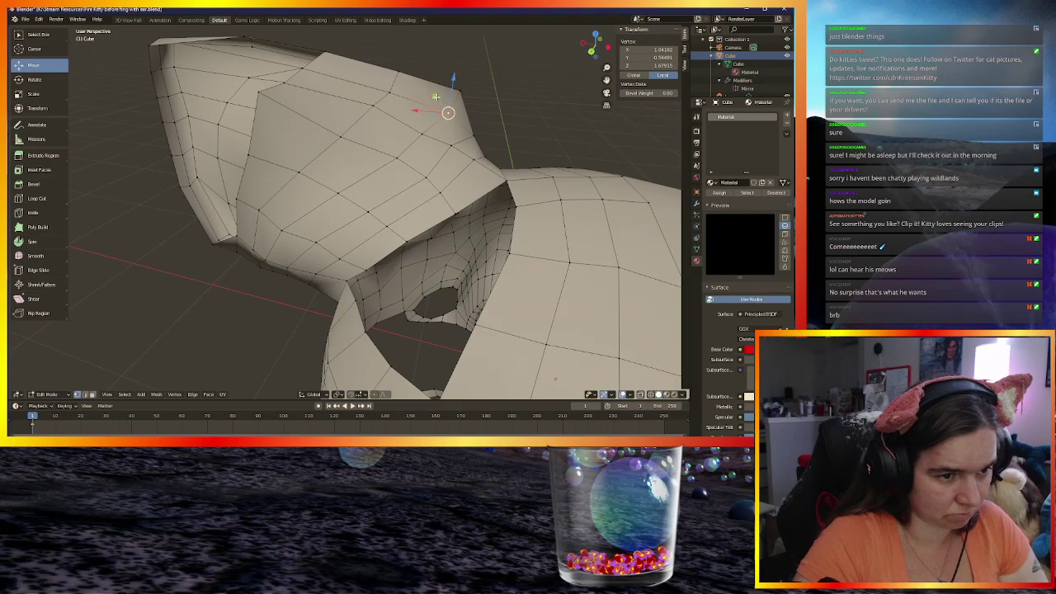
key("g")
key("shift+y")
left_click(432, 101)
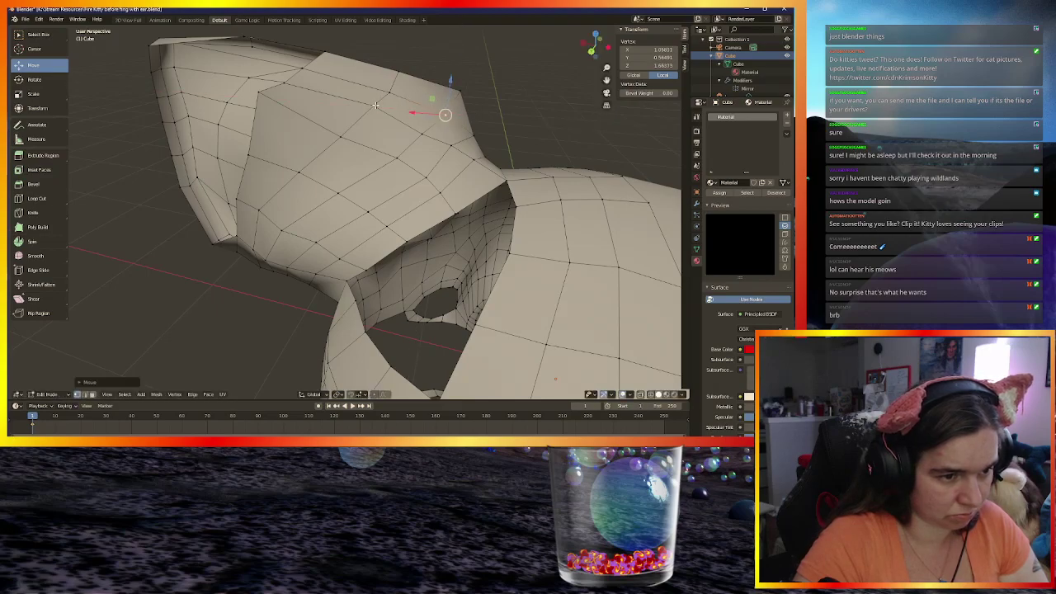
Move the next vertex outward along that upper row within the XZ plane to even its spacing
left_click(374, 105)
key("g")
key("shift+y")
left_click(350, 89)
Adjust the vertex just below the peak of the ear's upper edge upward within the YZ plane
mouse_move(350, 89)
middle_mouse_down()
mouse_move(346, 111)
mouse_move(315, 116)
mouse_move(357, 86)
middle_mouse_up()
left_click(340, 88)
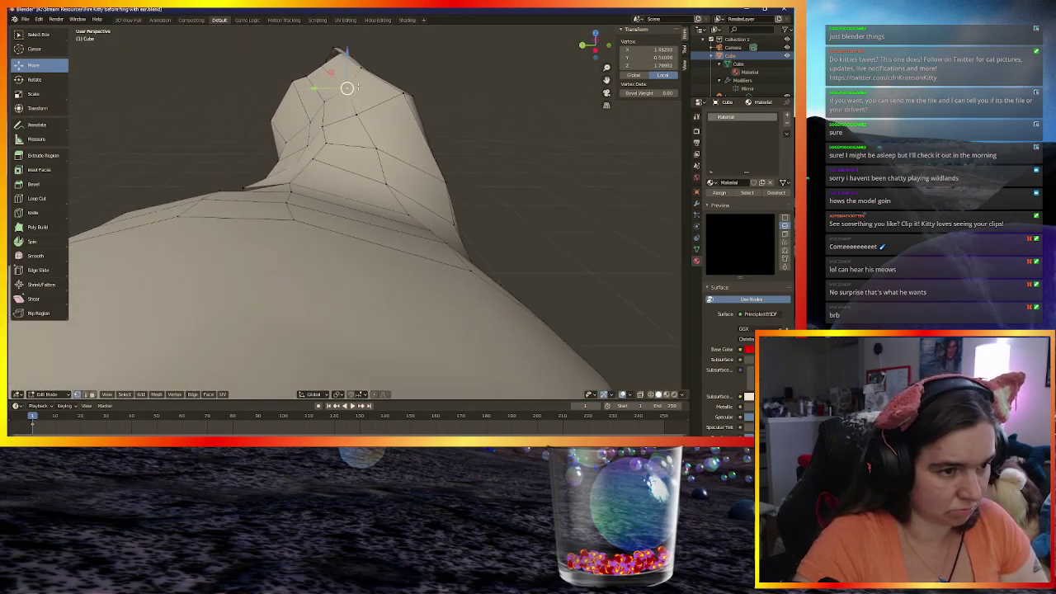
key("g")
key("shift+x")
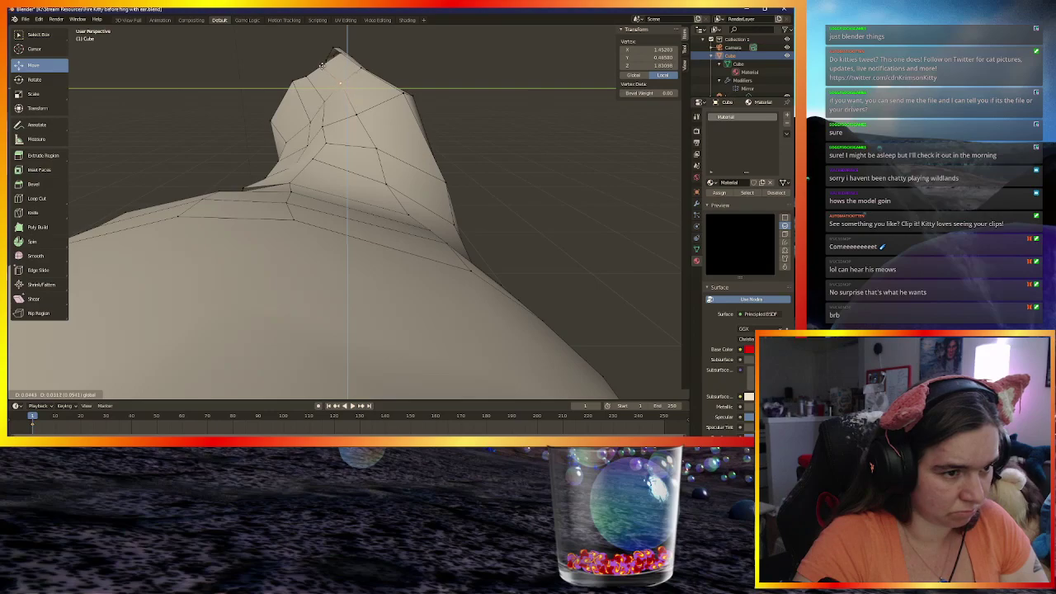
left_click(322, 64)
Raise two vertices on the lower back of the ear near the head and pull them backward within the YZ plane
left_click(305, 147)
middle_click_drag(305, 146, 326, 146)
key("g")
key("shift+x")
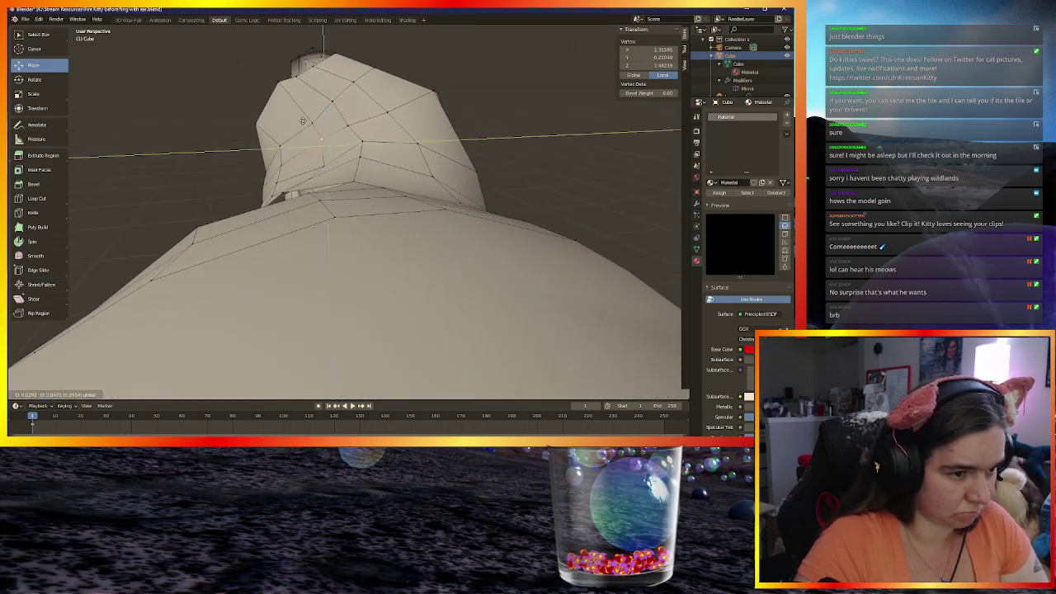
left_click(302, 121)
left_click(322, 167)
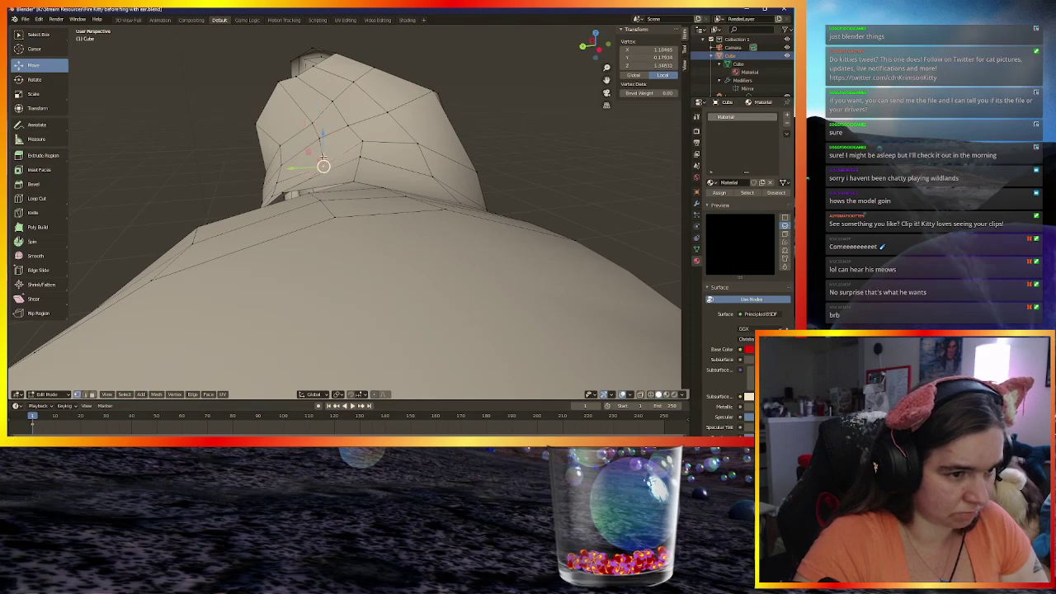
key("g")
key("shift+x")
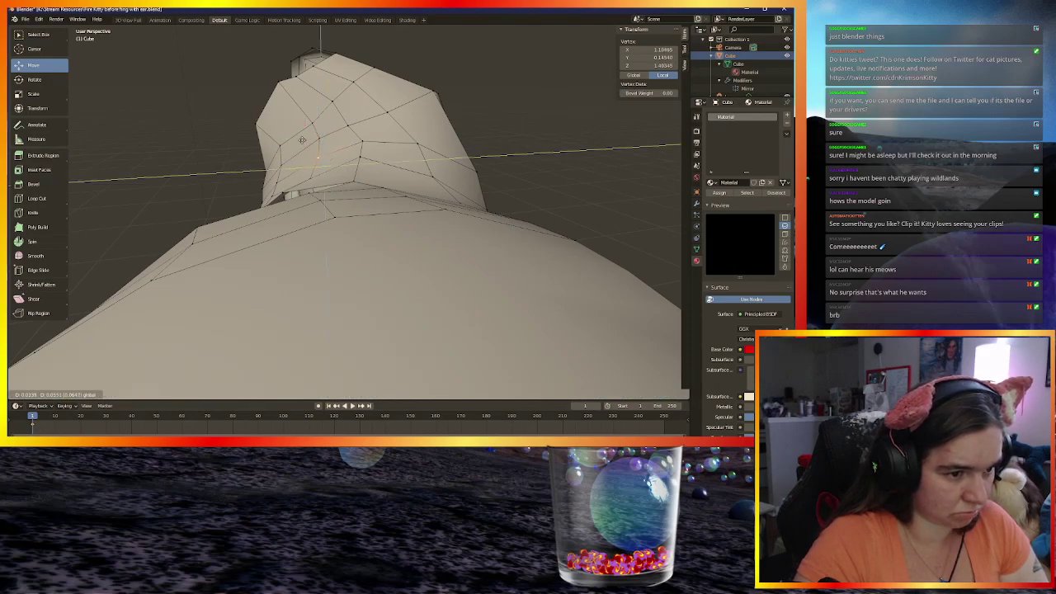
left_click(302, 140)
Move a vertex on the ear's back along the Y axis to smooth its bulge
middle_click_drag(302, 139, 367, 188)
left_click(307, 188)
key("g")
key("y")
left_click(289, 161)
Shift a vertex in the middle of the ear's back slightly within the YZ plane to round the profile
left_click(312, 126)
middle_click_drag(359, 189, 306, 157)
key("g")
key("shift+x")
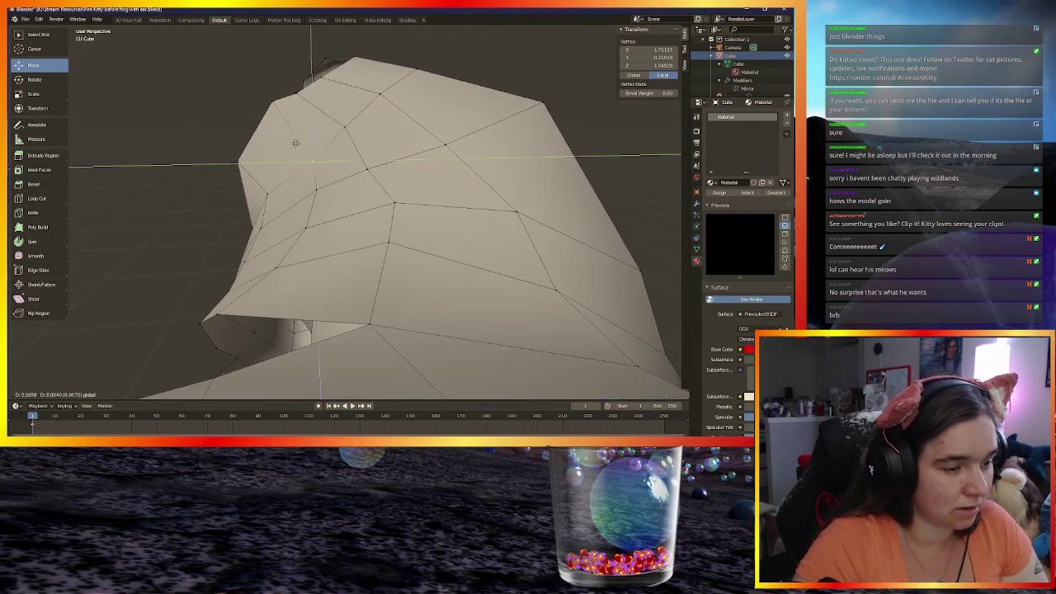
left_click(290, 137)
Reposition another vertex on the ear's back along the Y axis to even out the profile
middle_click_drag(289, 138, 335, 189)
left_click(275, 194)
key("g")
key("y")
left_click(354, 137)
Adjust the vertex at the outer part of the ear's back profile within the YZ plane
left_click(351, 107)
key("g")
key("shift+x")
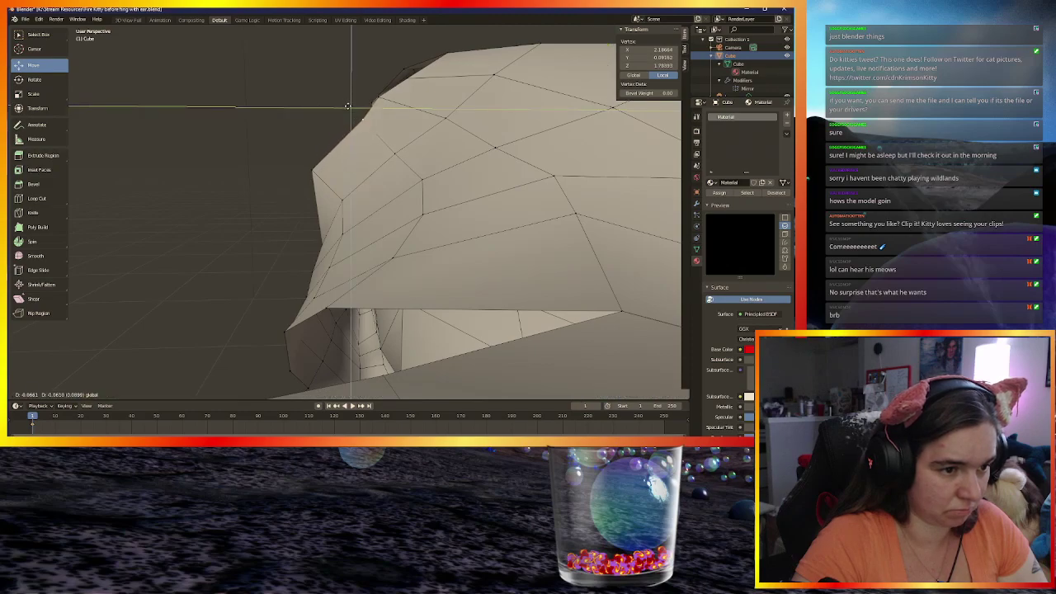
Reposition the vertices along the ear's outline within the YZ plane, smoothing the upper rim and the protruding corner below it
left_click(363, 107)
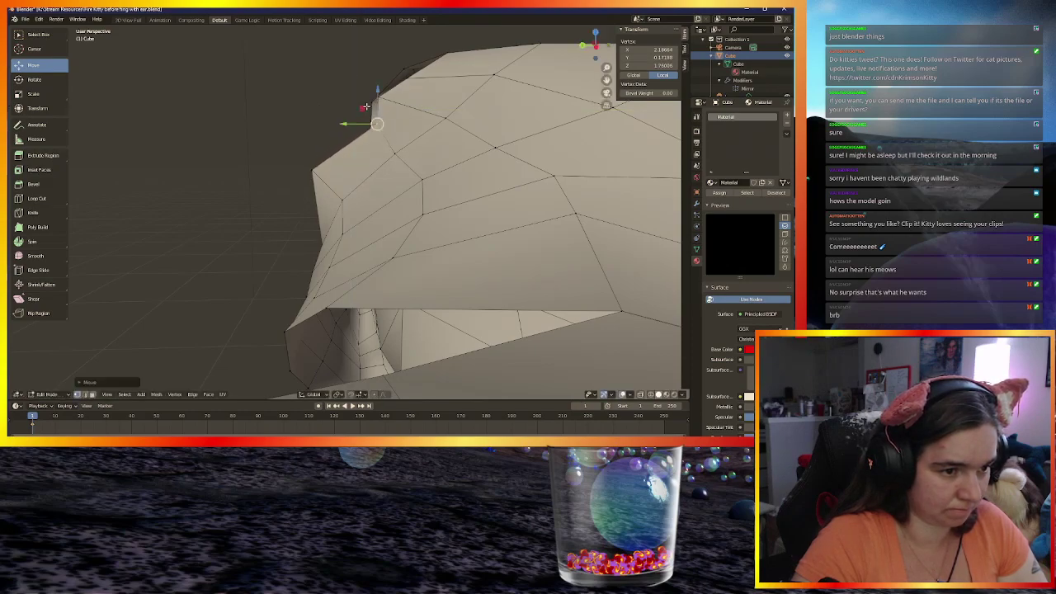
left_click(378, 97)
key("g")
key("x")
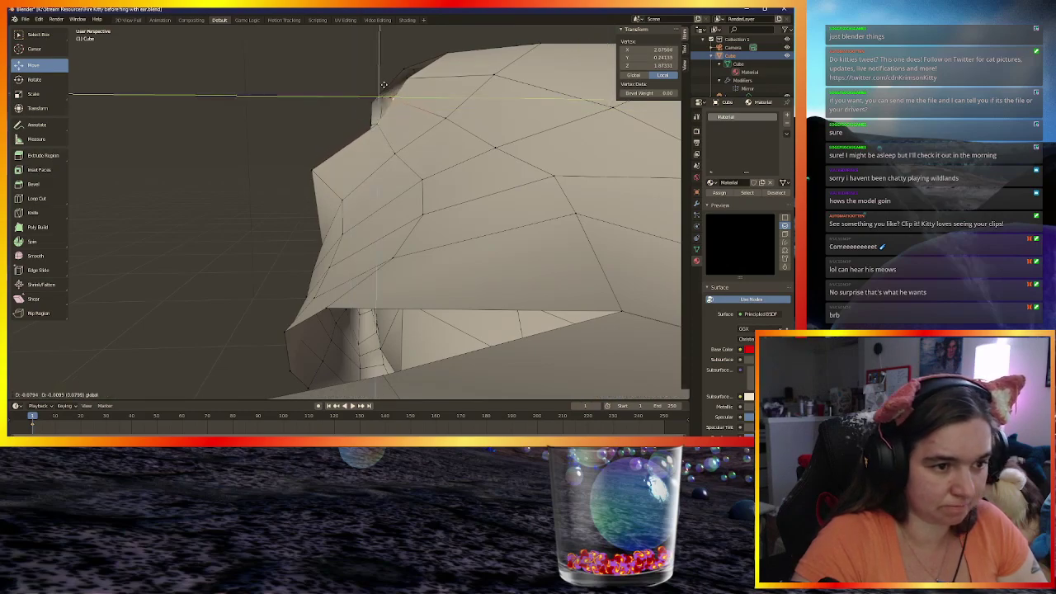
left_click(420, 83)
left_click(407, 75)
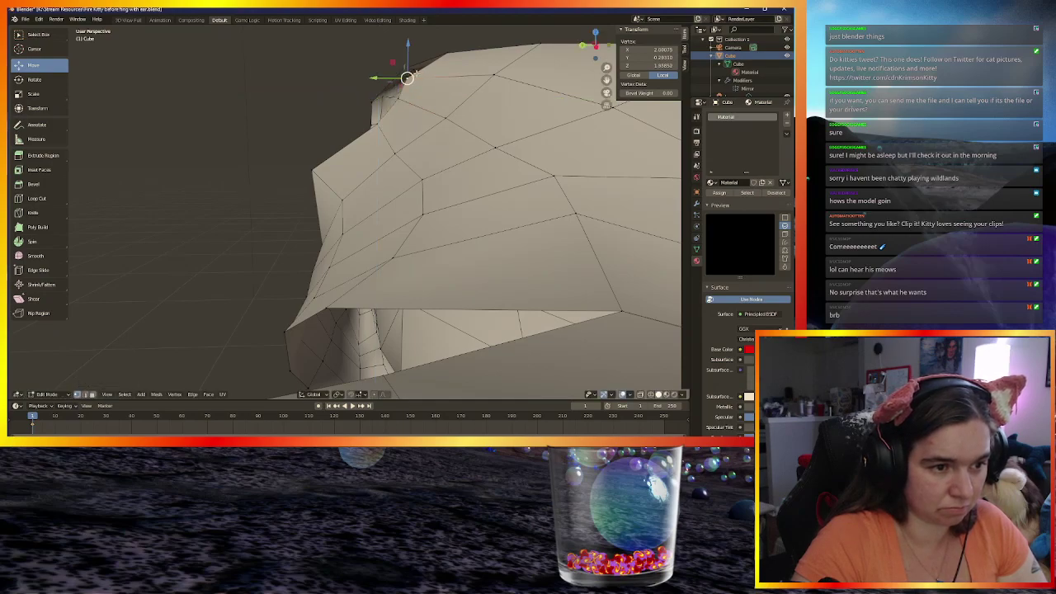
key("g")
key("x")
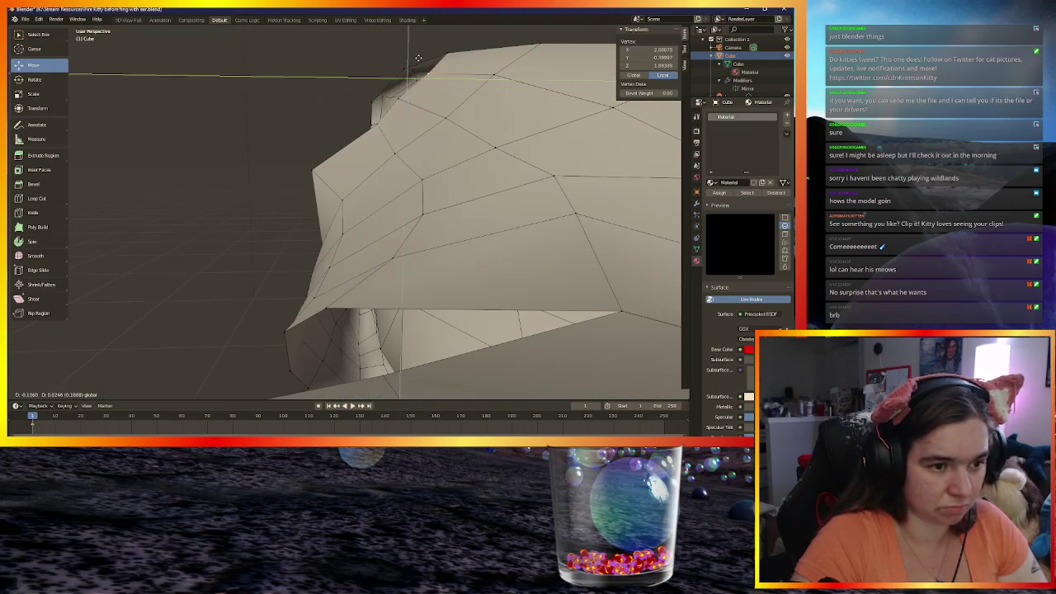
left_click(418, 58)
left_click(309, 169)
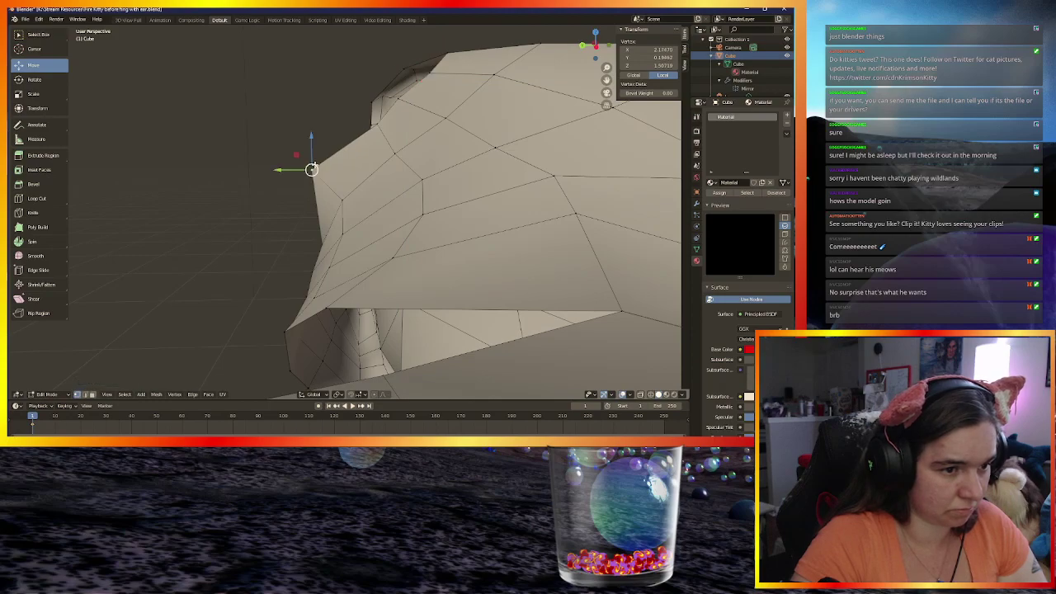
left_click_drag(302, 156, 331, 158)
Move three vertices of the ear's upper inner fold within the XZ plane so they follow the ear's top rim
middle_click_drag(331, 159, 418, 163)
left_click(353, 125)
mouse_move(353, 125)
middle_mouse_down()
mouse_move(396, 115)
mouse_move(366, 125)
middle_mouse_up()
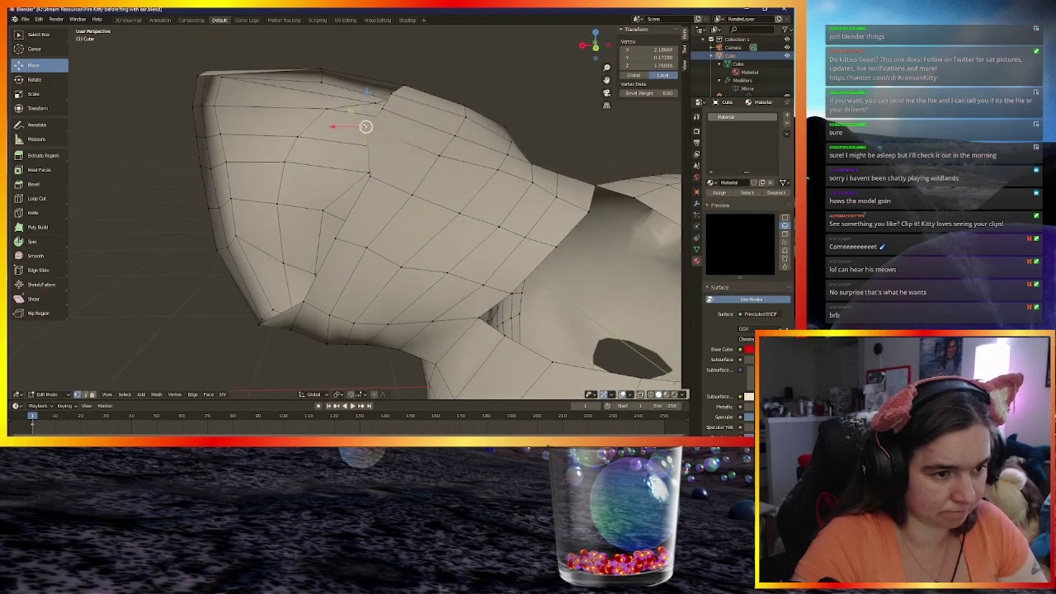
key("g")
key("shift+z")
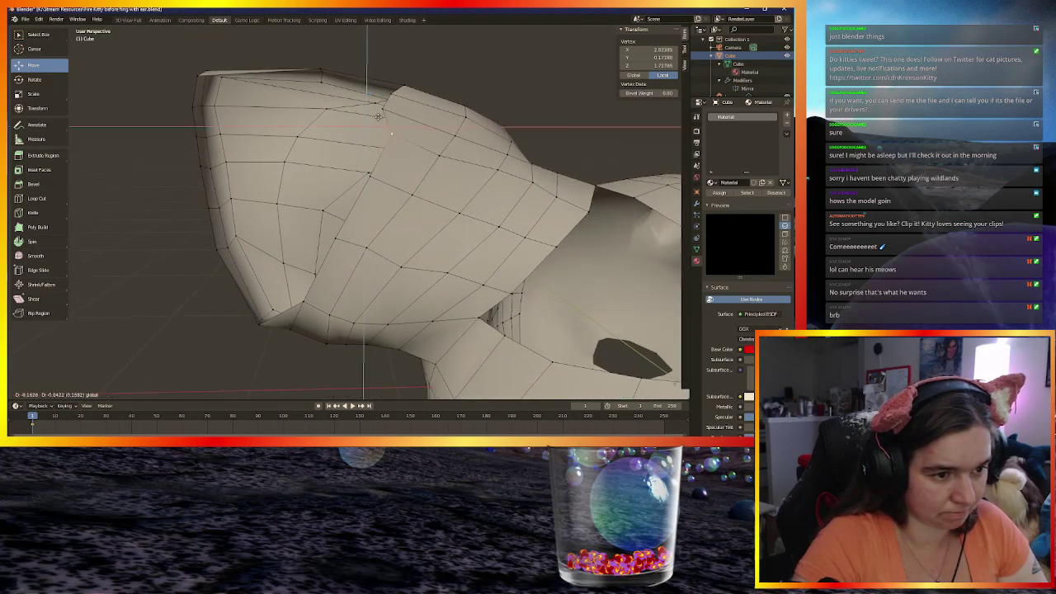
left_click(378, 115)
key("g")
key("shift+z")
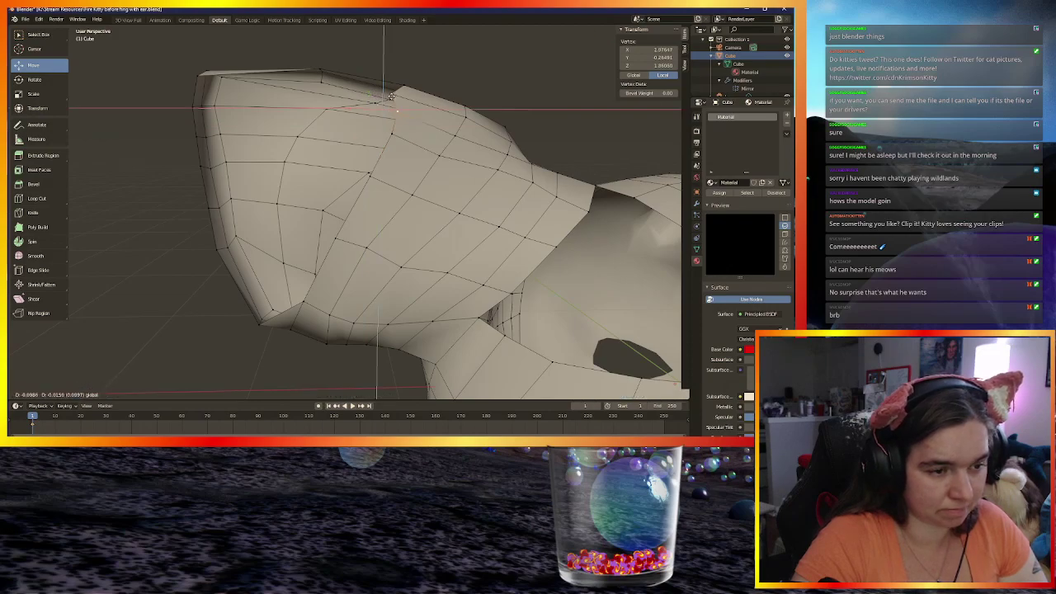
left_click(391, 97)
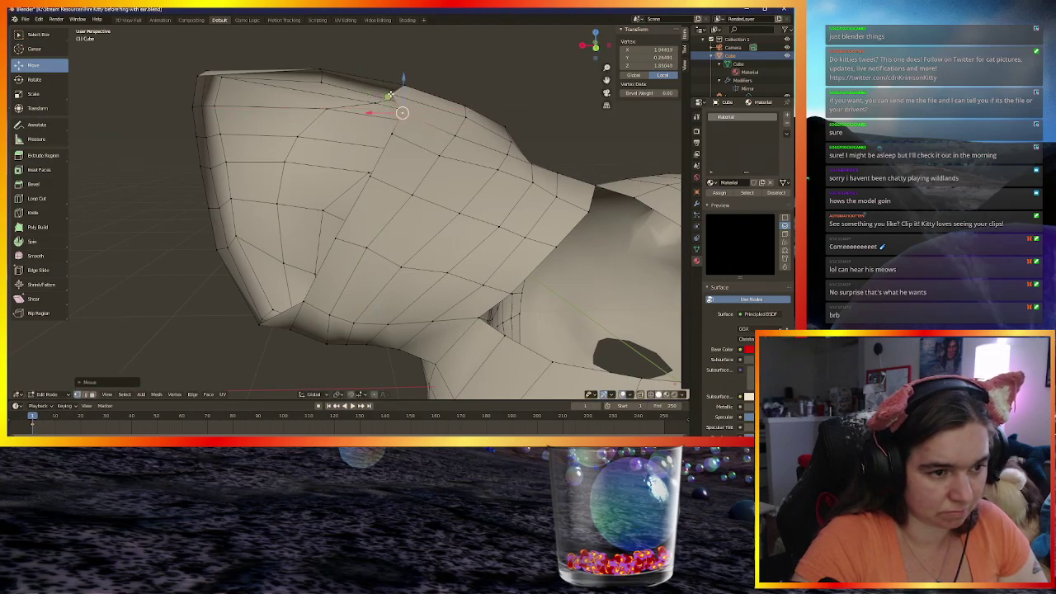
key("g")
key("shift+z")
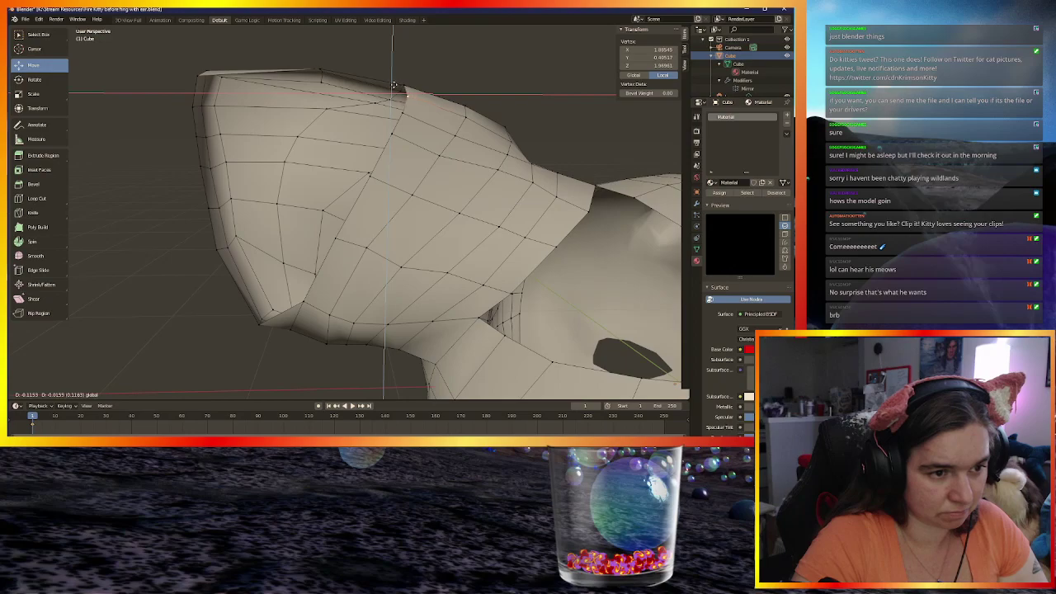
left_click(394, 85)
Extrude an edge on the ear's upper rim downward in successive segments across the ear opening, using edge selection
middle_click_drag(393, 85, 363, 157)
scroll(372, 138, "down", 3)
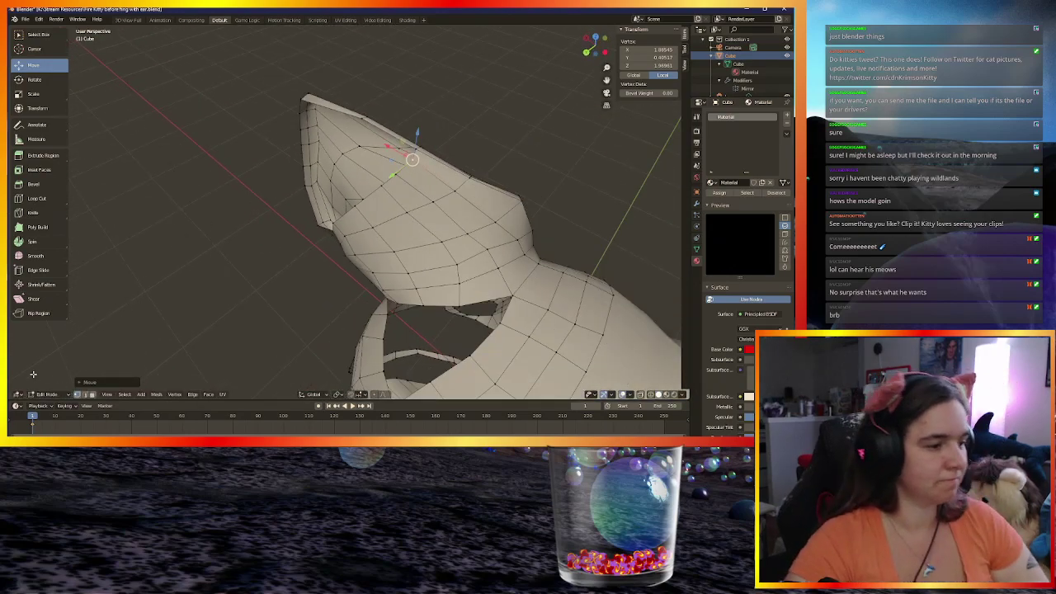
left_click(85, 396)
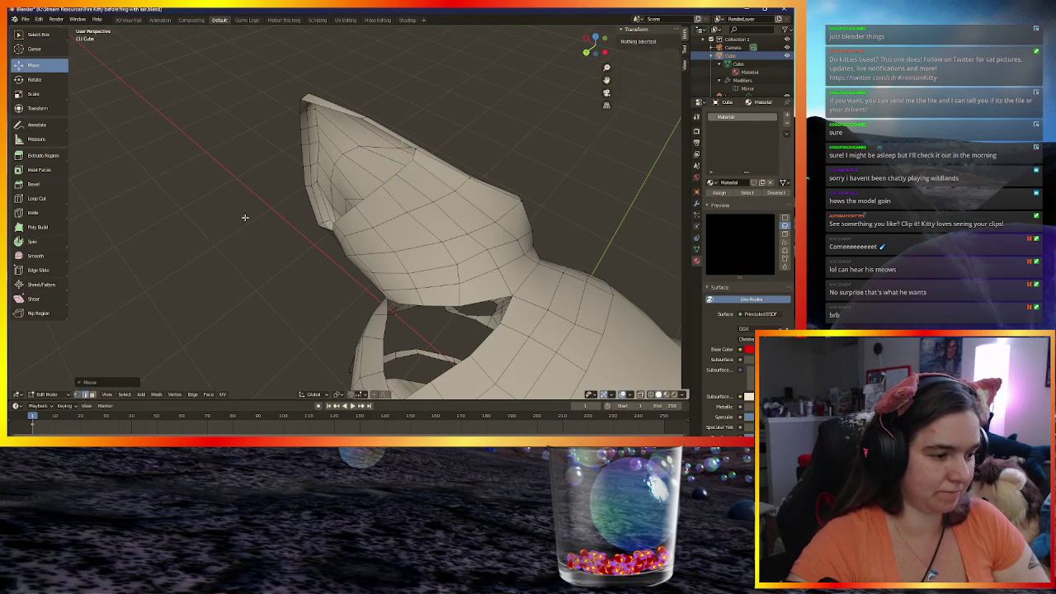
left_click(379, 125)
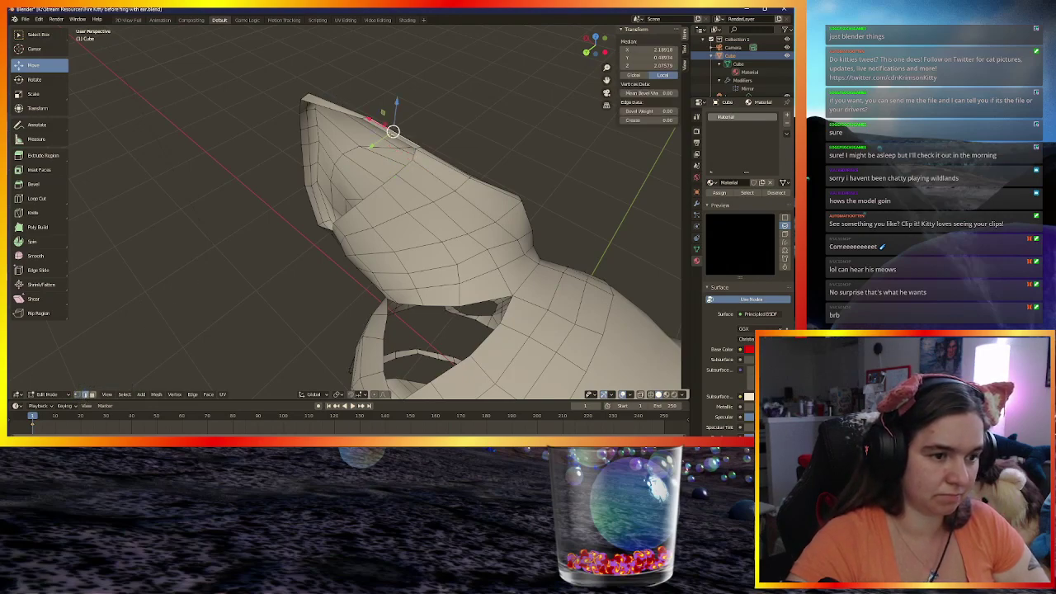
middle_click_drag(393, 130, 363, 130)
key("g")
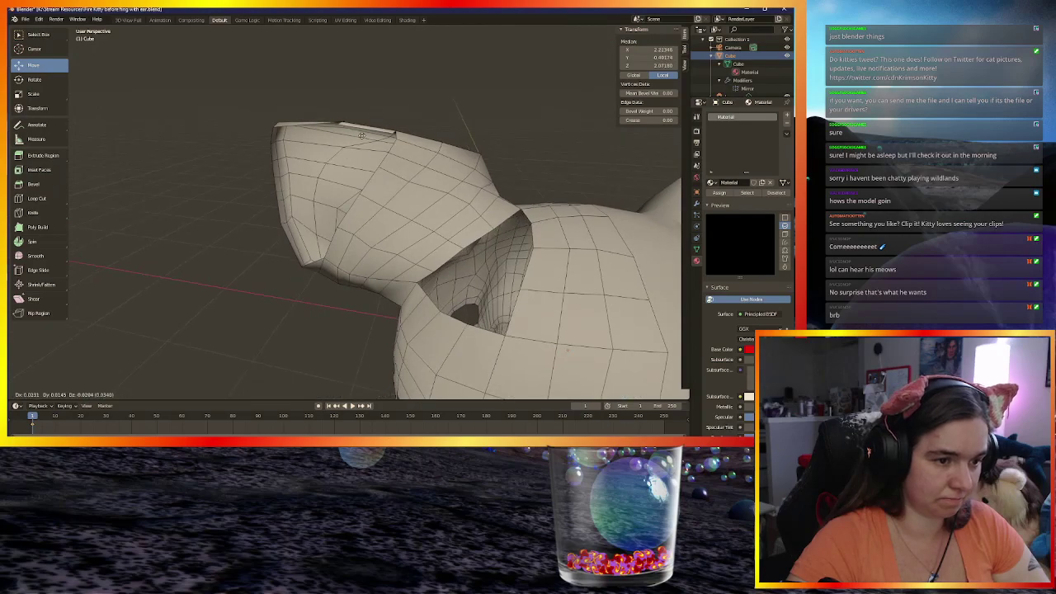
key("e")
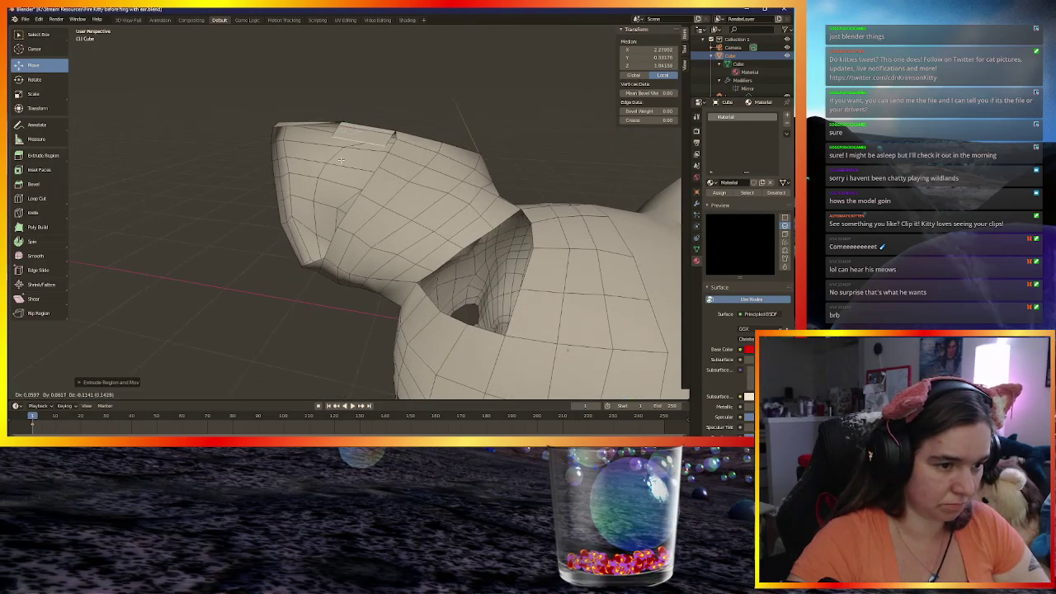
left_click(314, 202)
Adjust the extruded edge's position and extrude it again toward the ear's lower outer corner
middle_click_drag(317, 202, 316, 177)
left_click_drag(316, 177, 306, 184)
mouse_move(306, 184)
middle_mouse_down()
mouse_move(360, 151)
mouse_move(326, 187)
middle_mouse_up()
key("e")
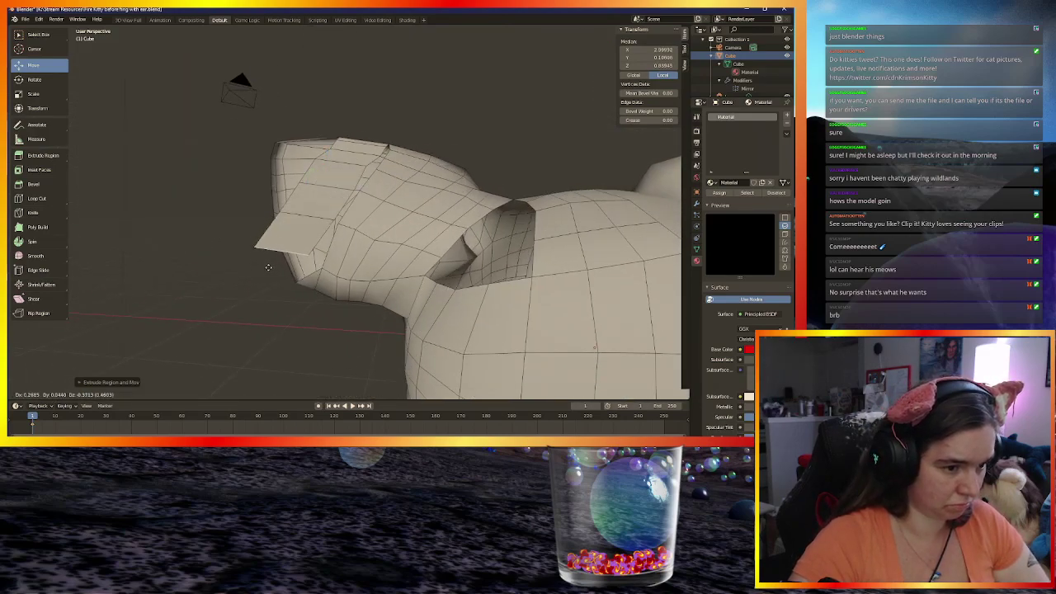
left_click(256, 249)
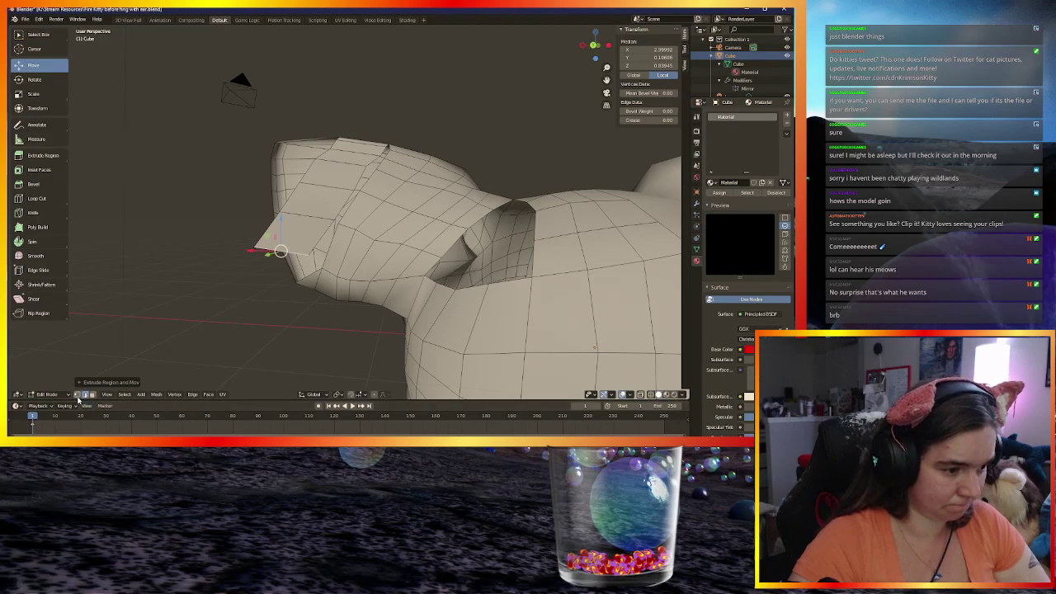
Merge the top two loose vertex pairs between the new strip and the back of the ear, using At Last
middle_click_drag(174, 353, 448, 128)
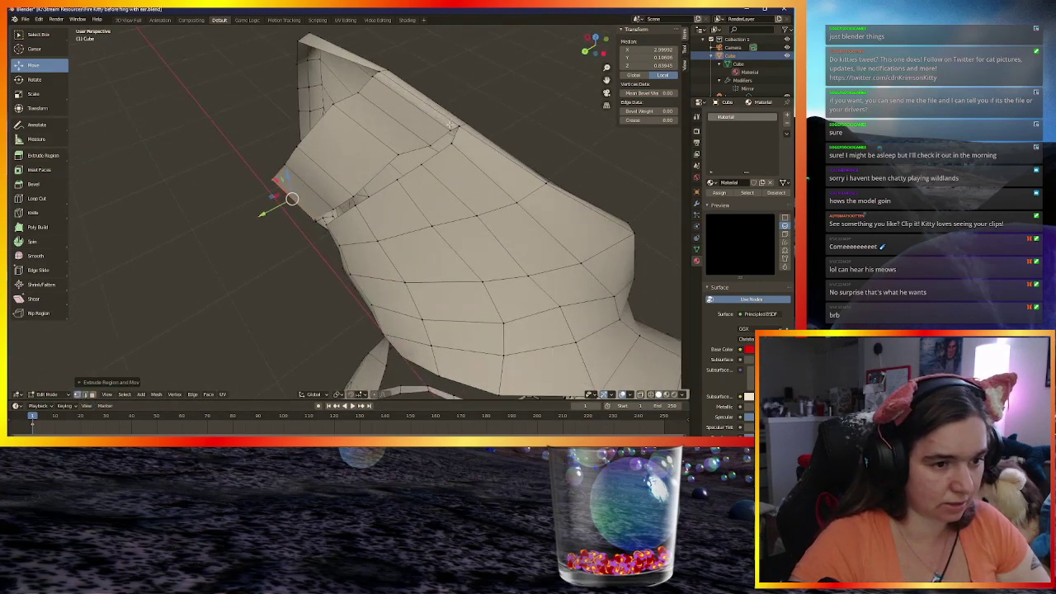
left_click(451, 128)
left_click(450, 134, "shift")
key("m")
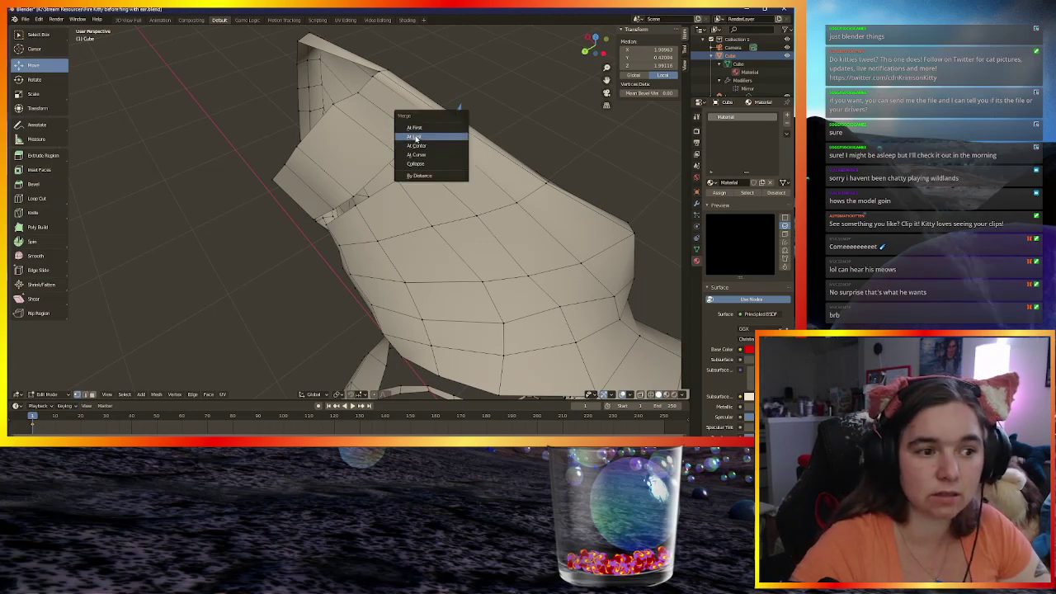
left_click(429, 146)
left_click(430, 147)
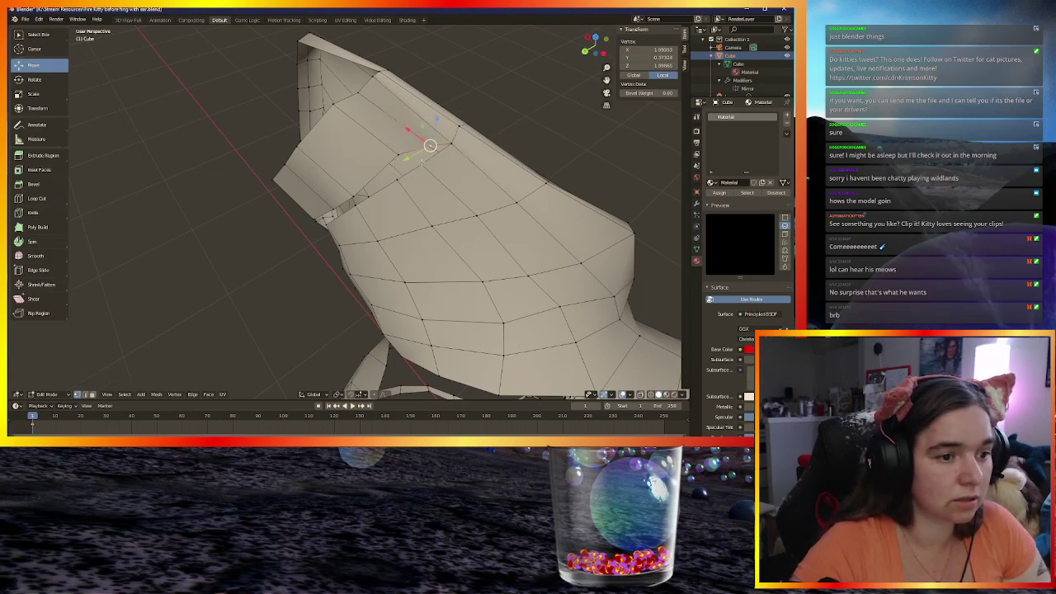
left_click(424, 159, "shift")
key("m")
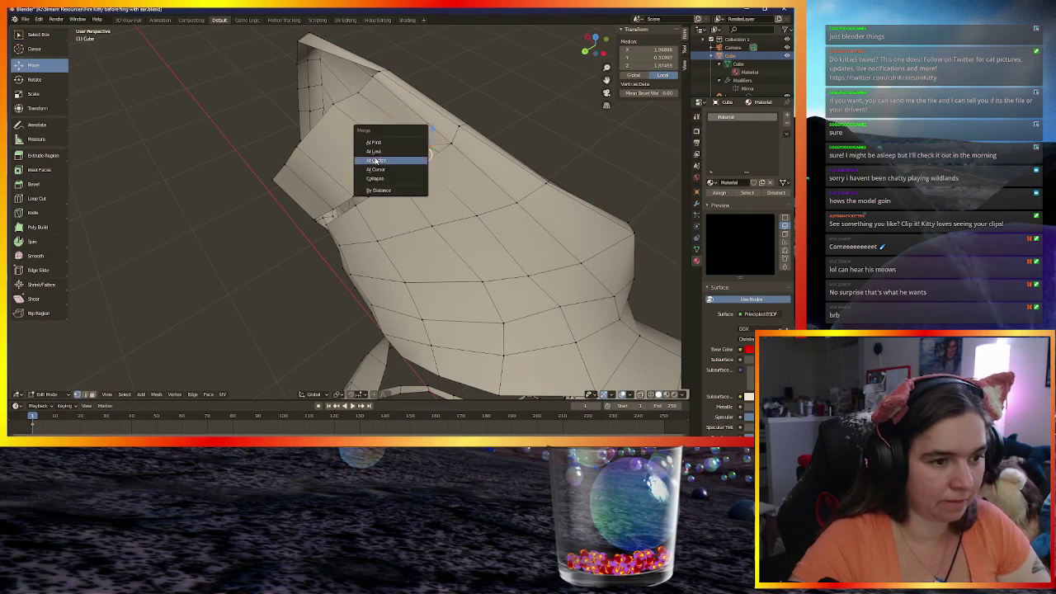
left_click(376, 152)
Merge the next two vertex pairs down the seam between the strip and the ear, using At Last
left_click(397, 155)
left_click(398, 178, "shift")
key("m")
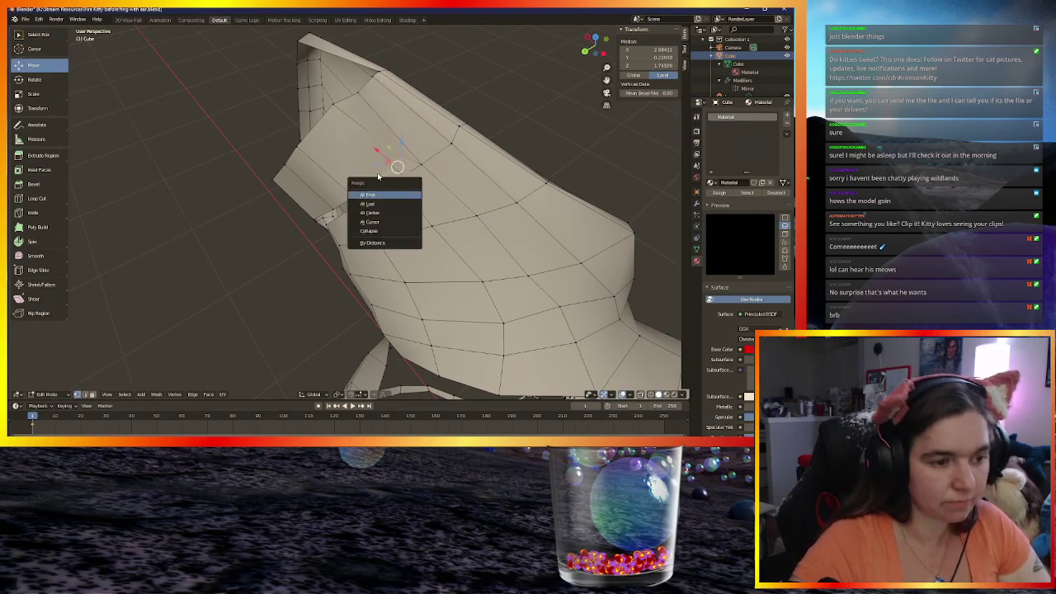
left_click(374, 201)
left_click(353, 196)
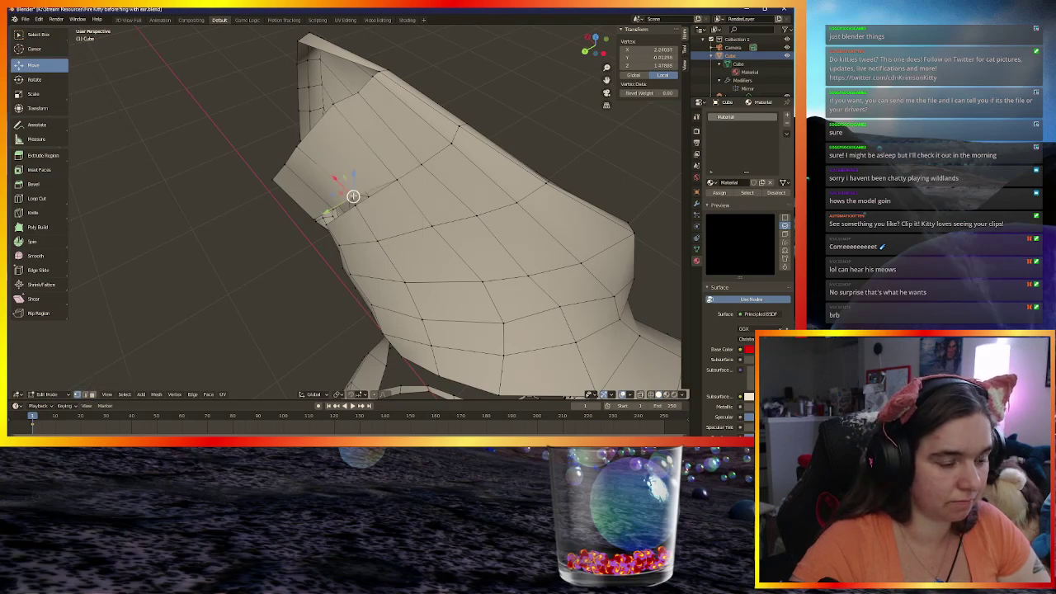
left_click(354, 198, "shift")
key("m")
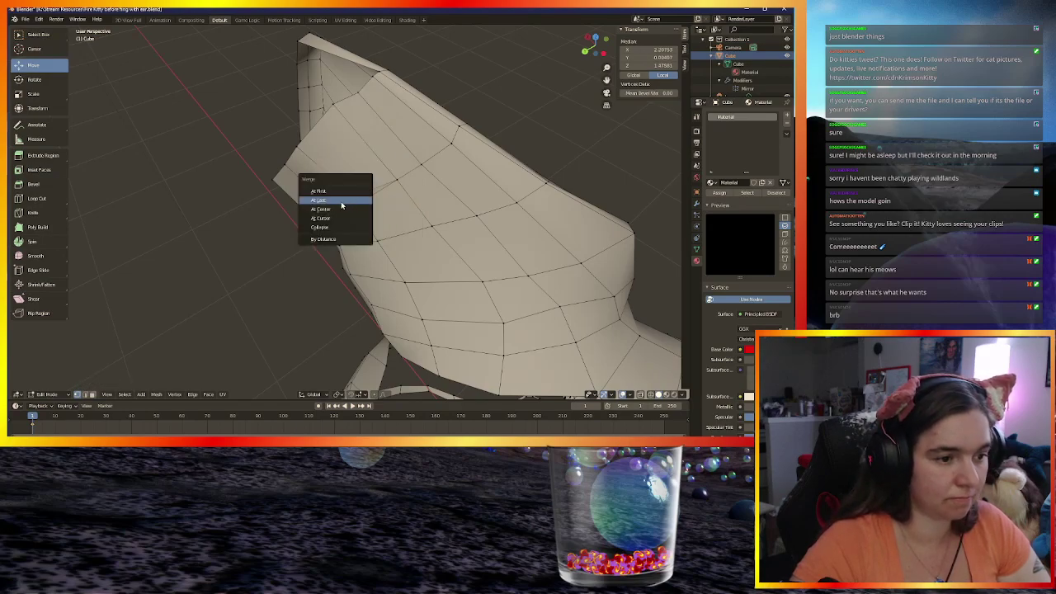
left_click(343, 206)
Merge the two lowest vertex pairs on the strip's inner side into the ear surface at the last selected vertex
middle_click_drag(342, 206, 75, 48)
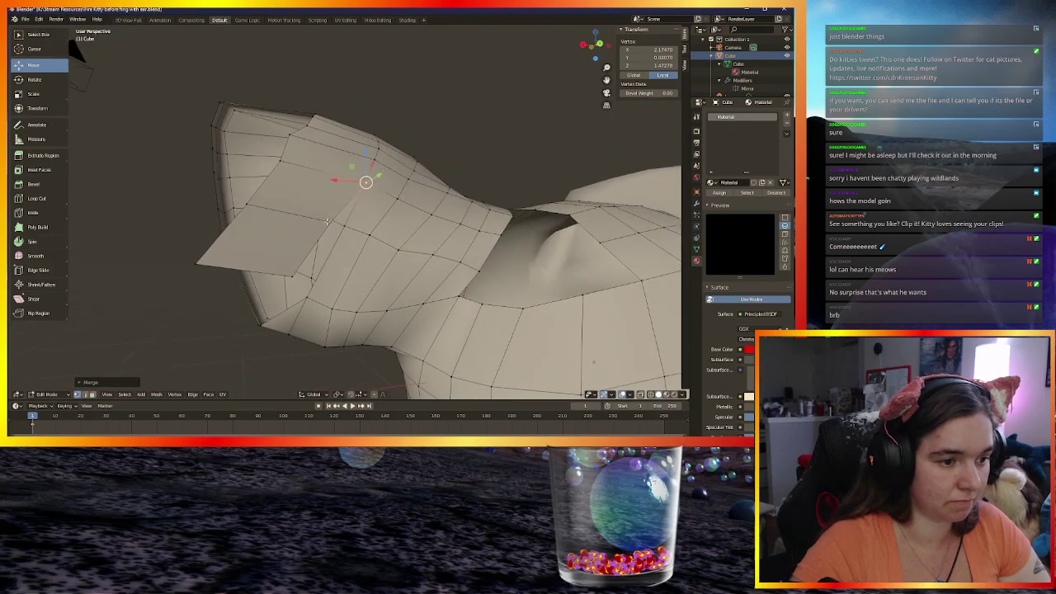
left_click(327, 221)
left_click(332, 221, "shift")
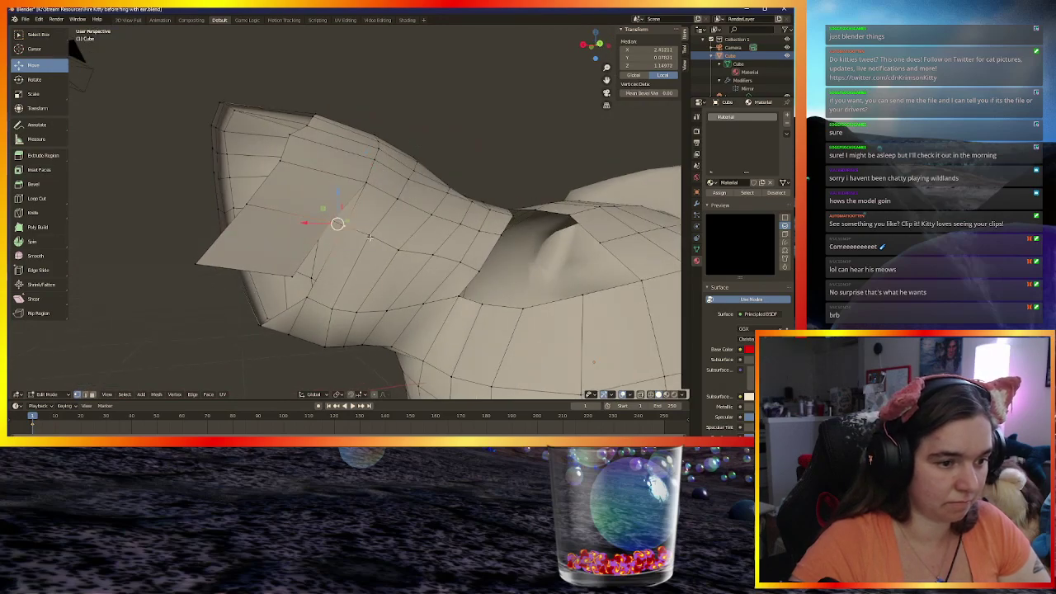
key("m")
left_click(322, 228)
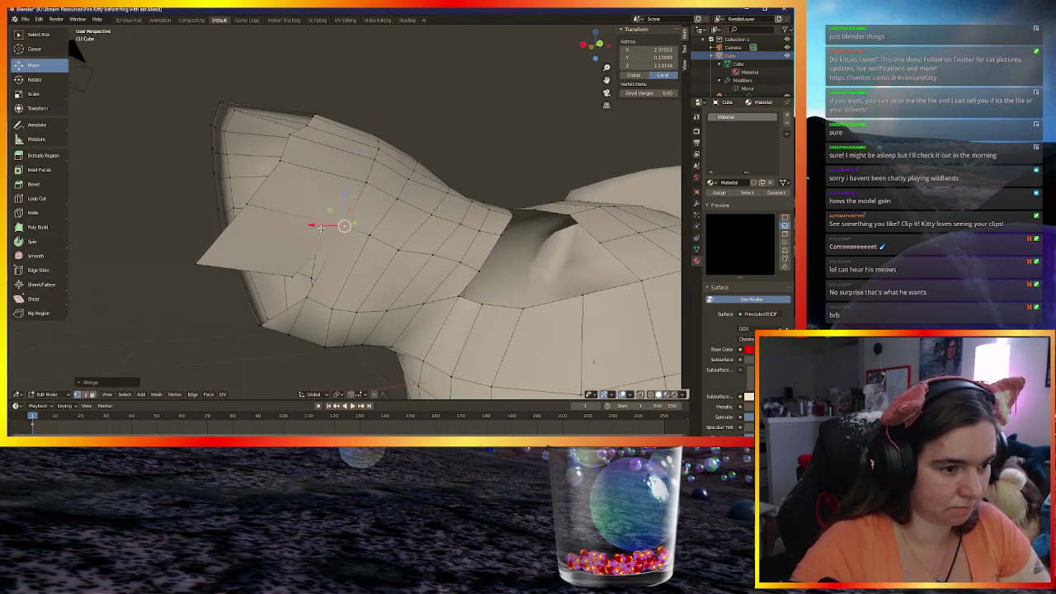
left_click(291, 277)
left_click(300, 287, "shift")
key("m")
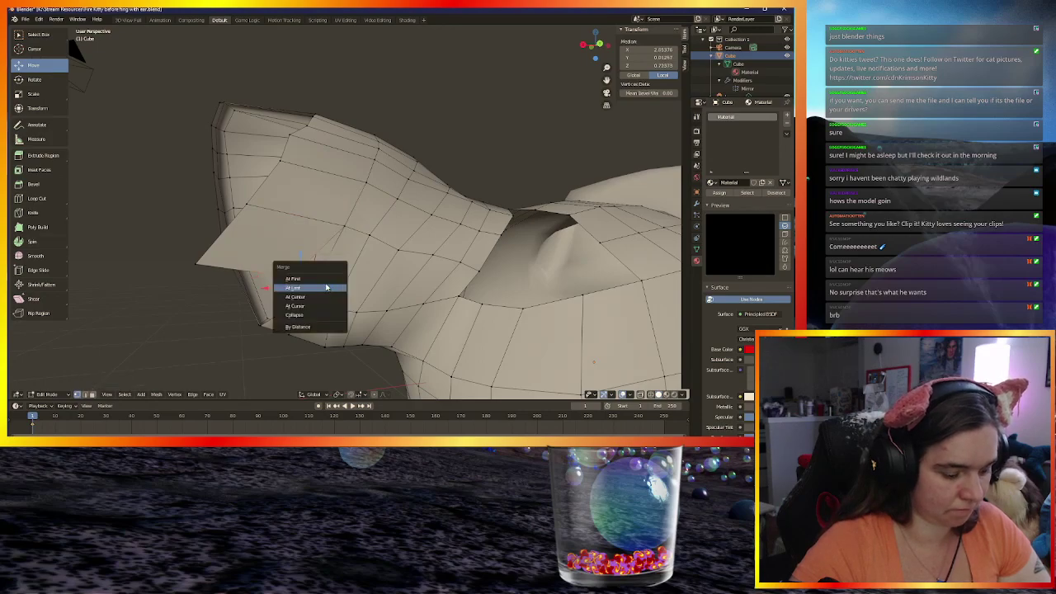
left_click(291, 288)
Merge the strip's free outer corner vertex into the vertex at the ear's lower rim, keeping the rim vertex's position
middle_click_drag(292, 287, 270, 226)
left_click(234, 197)
left_click(268, 306)
left_click(233, 202, "shift")
key("m")
left_click(232, 198)
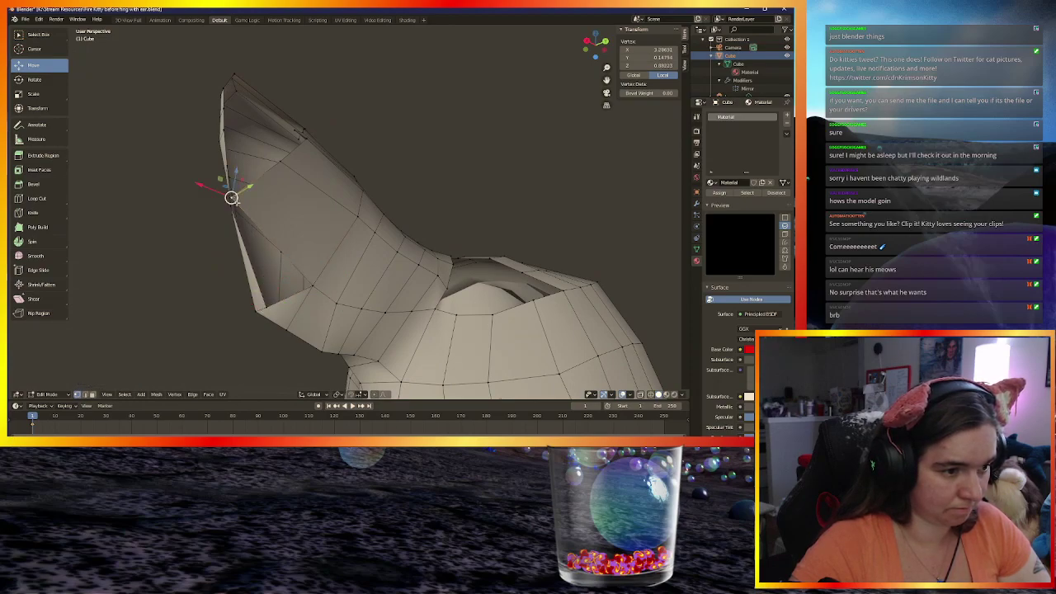
key("ctrl+z")
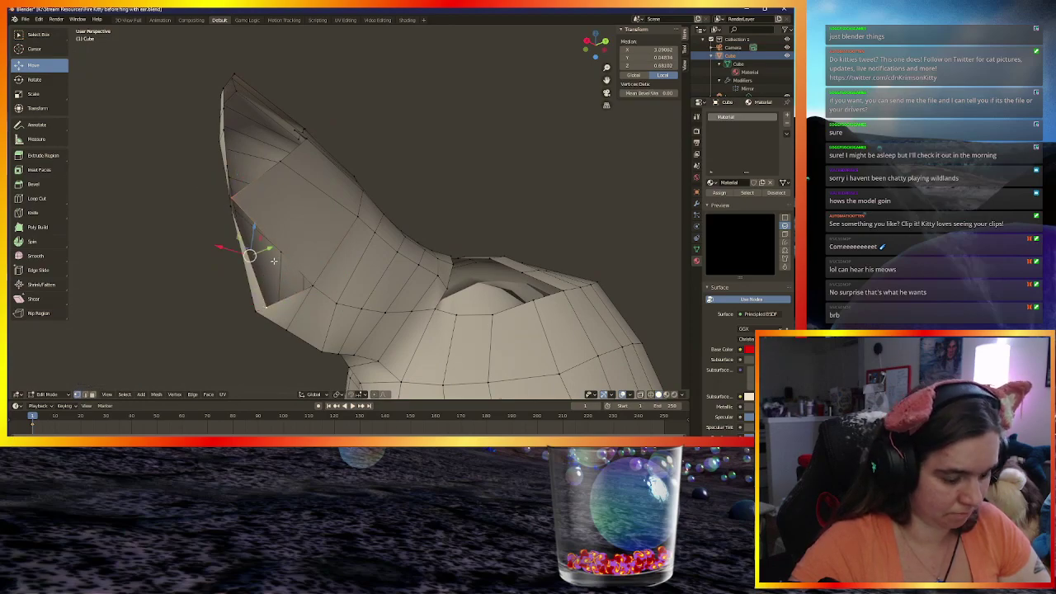
key("m")
left_click(257, 244)
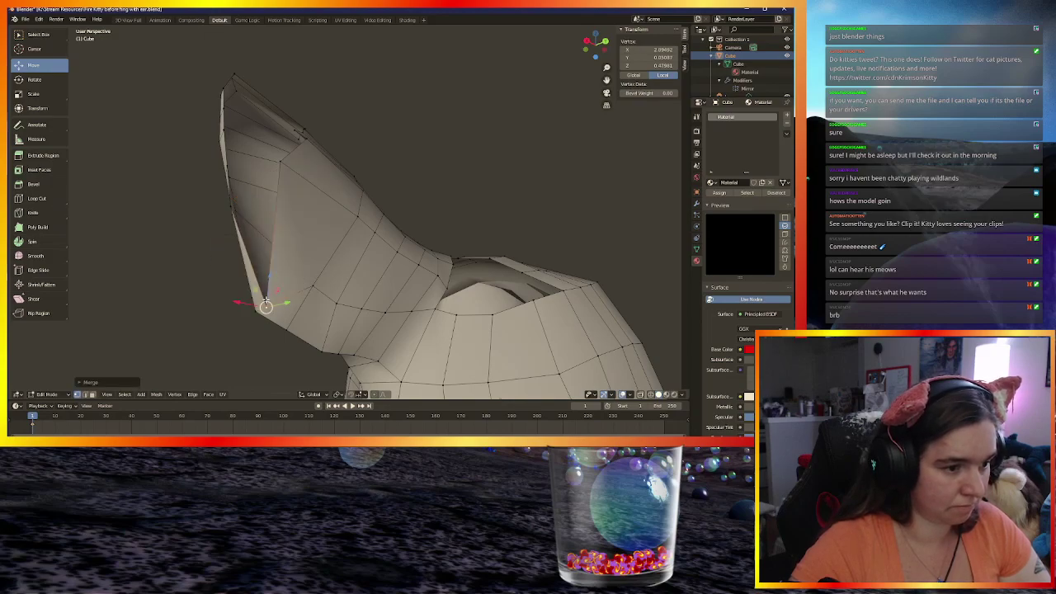
Move the merged lower rim vertex upward within the XZ plane to reshape the base of the ear opening
middle_click_drag(266, 306, 223, 309)
key("g")
key("shift+y")
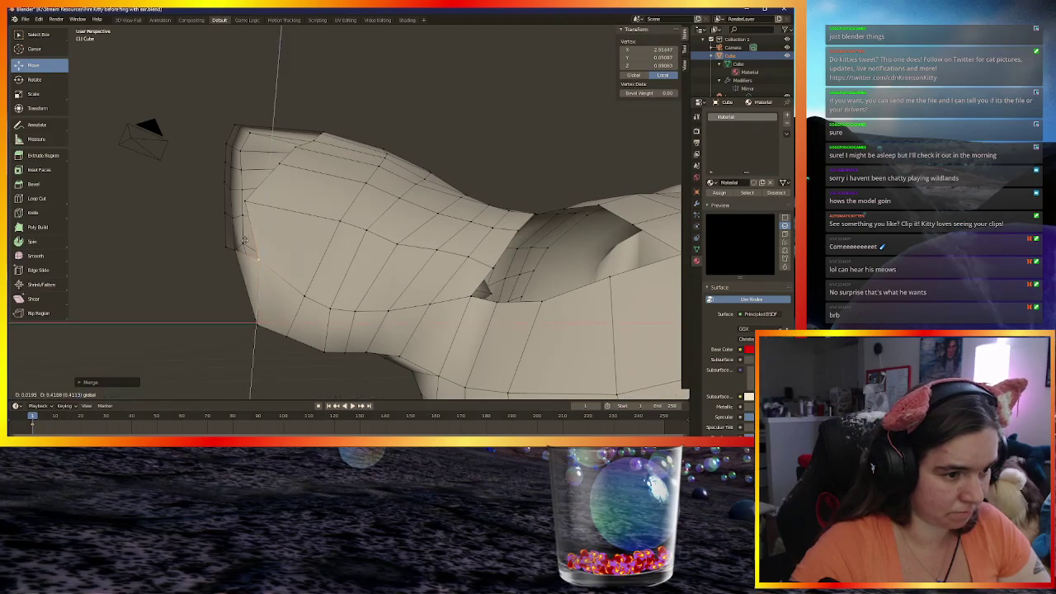
left_click(240, 245)
Shift the two lower vertices on the strip's outer edge inward within the XZ plane, away from the ear's outer rim
middle_click_drag(228, 255, 241, 198)
left_click(256, 205)
left_click_drag(240, 198, 264, 195)
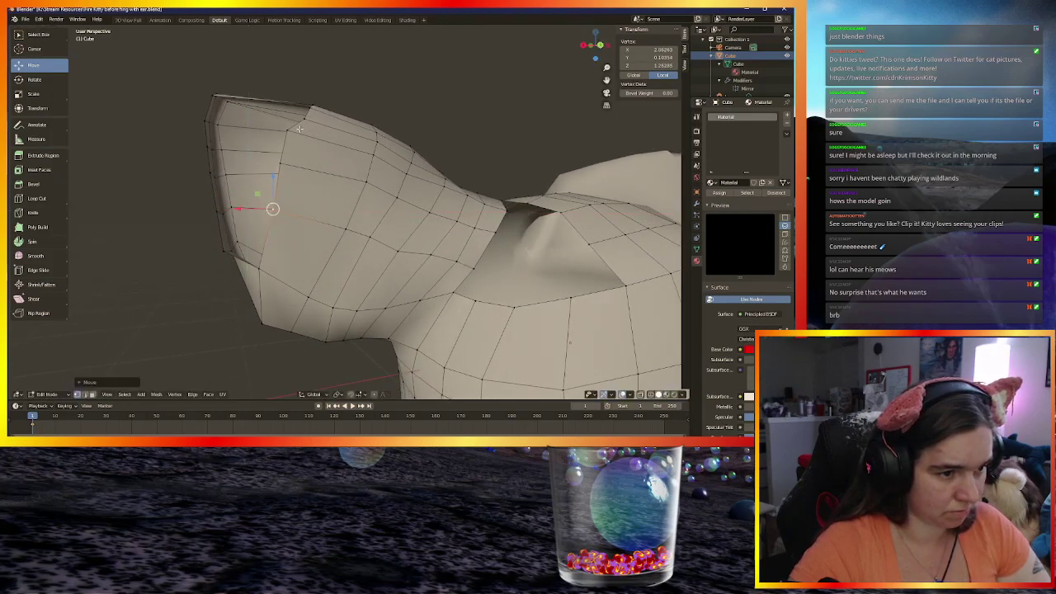
left_click_drag(257, 195, 261, 198)
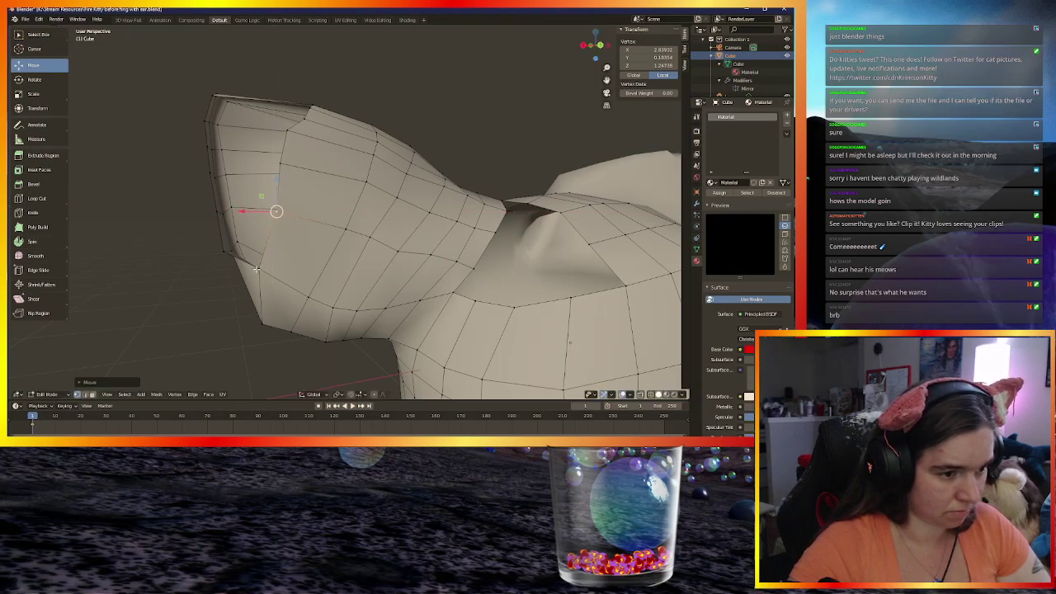
left_click(257, 267)
left_click_drag(244, 253, 254, 254)
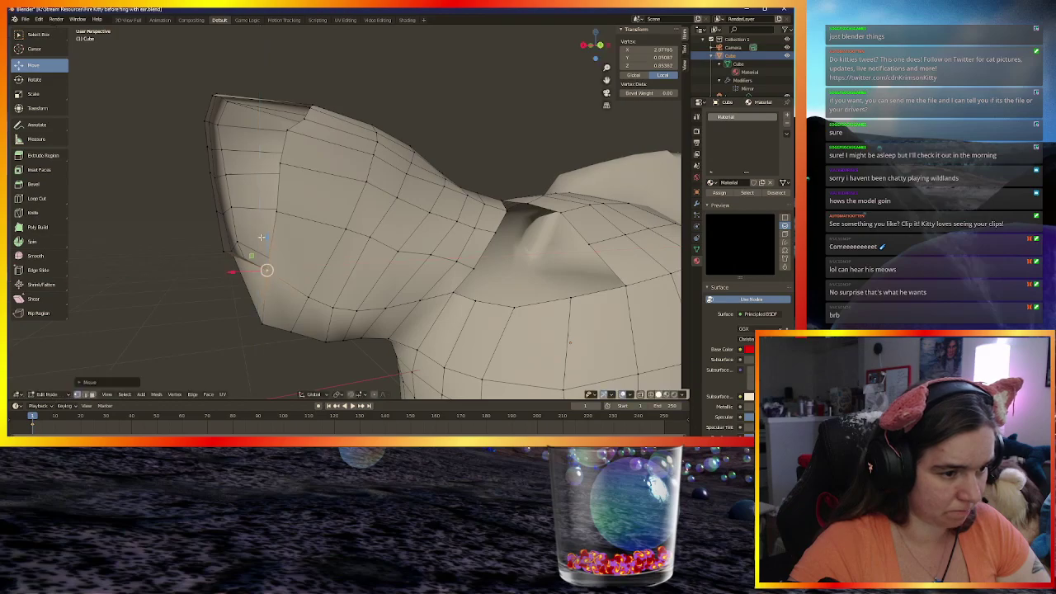
Move the upper vertex on the ear surface's open side upward and toward the head within the XZ plane
left_click(281, 163)
left_click_drag(265, 147, 282, 119)
left_click(288, 130)
middle_click_drag(282, 120, 247, 207)
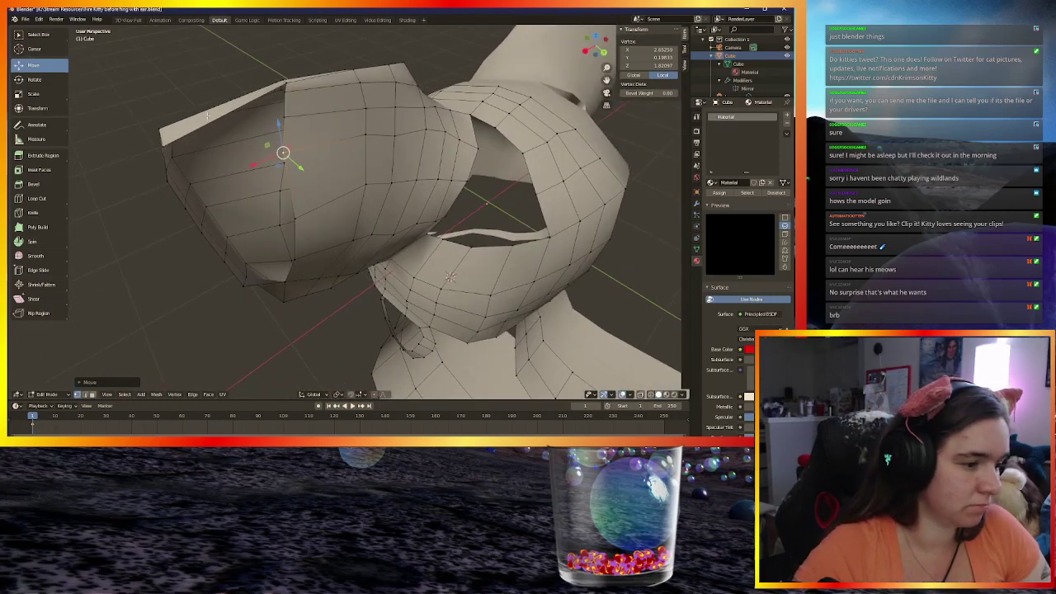
Extrude the free edge at the top of the ear downward in successive segments to form a strip over the opening
key("alt+a")
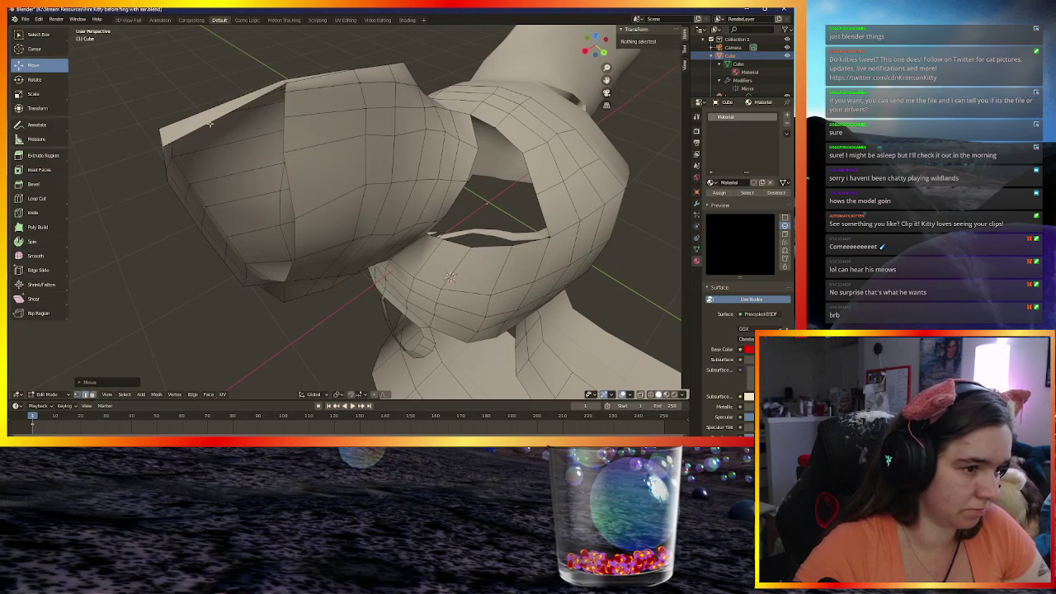
left_click(209, 124)
key("g")
left_click(207, 139)
key("e")
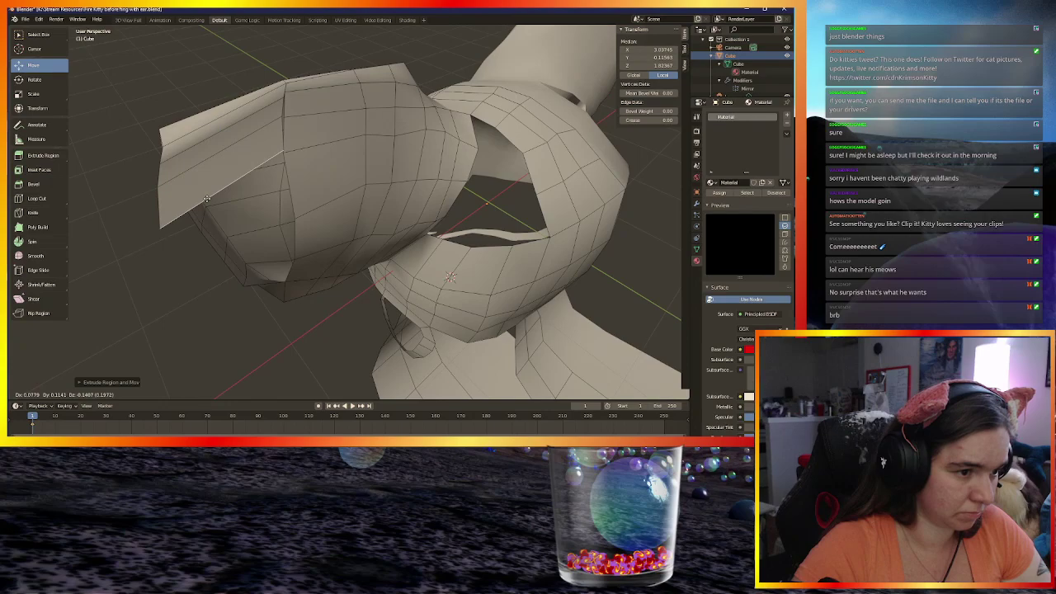
left_click(221, 256)
middle_click_drag(221, 256, 190, 270)
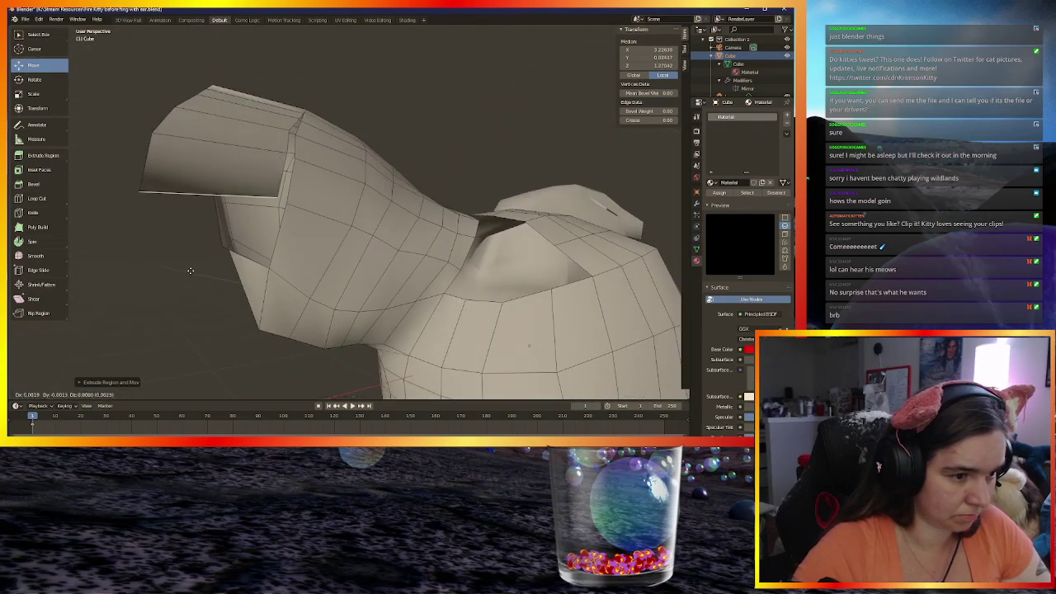
left_click(182, 296)
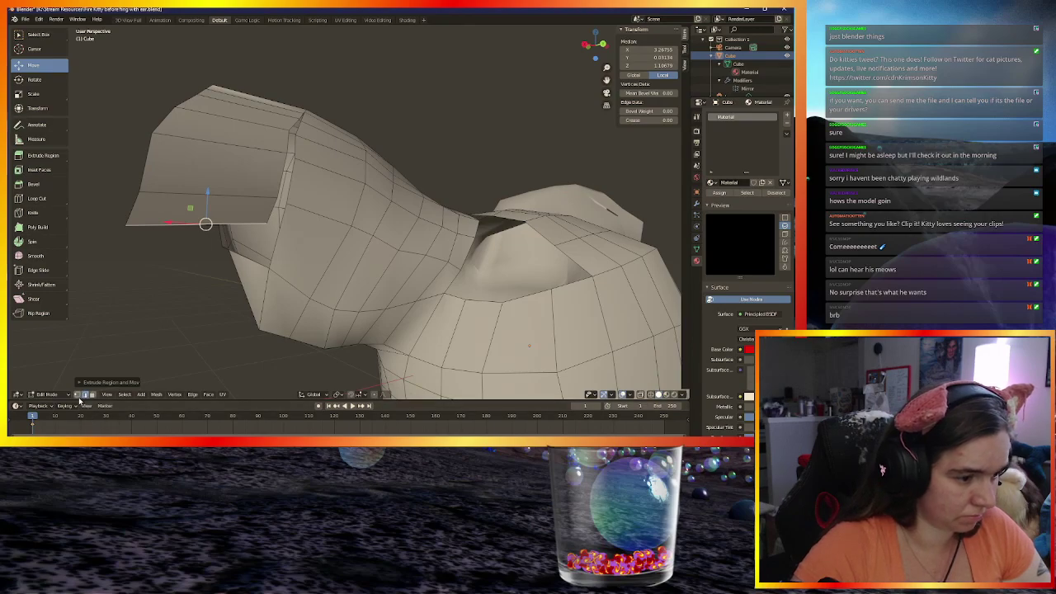
Merge the two uppermost vertex pairs between the new strip's inner side and the ear surface, using At Last
middle_click_drag(221, 258, 268, 137)
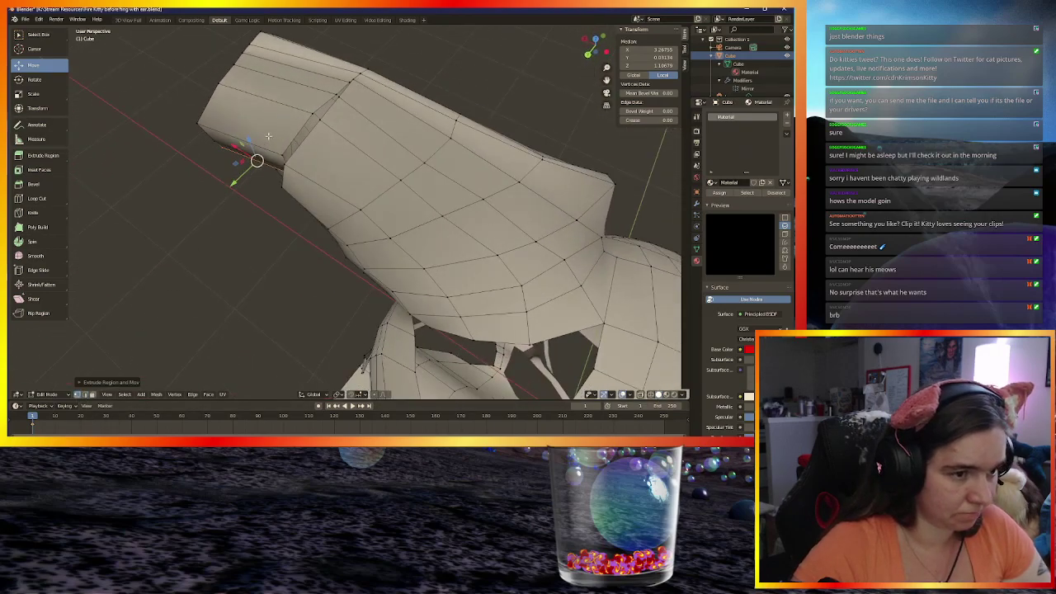
left_click(351, 80)
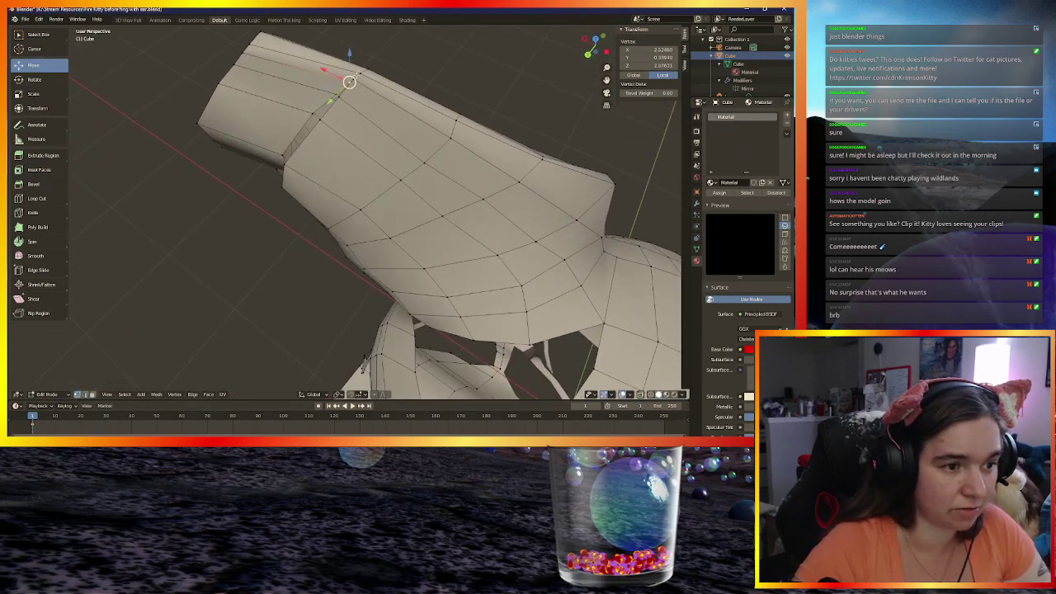
key("m")
left_click(351, 80)
left_click(337, 94)
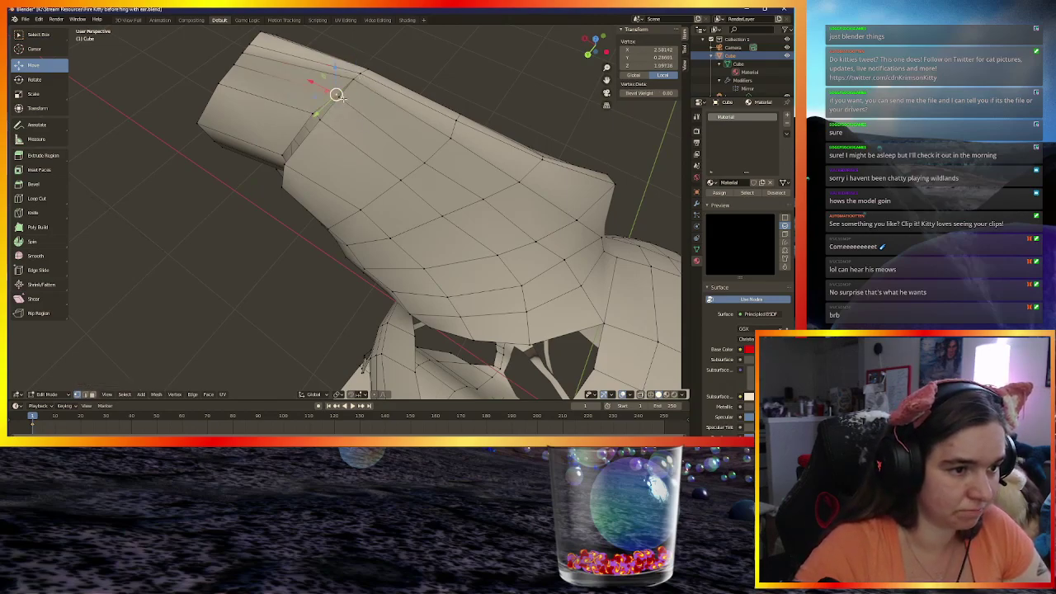
left_click(344, 97, "shift")
key("m")
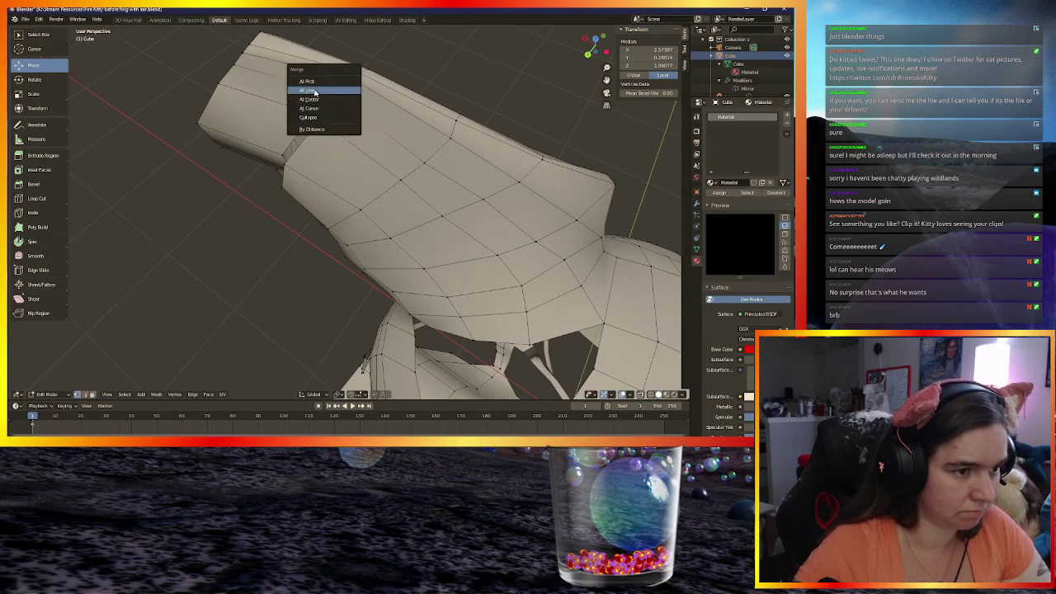
left_click(309, 90)
Merge the next two vertex pairs down the strip's inner side into the ear surface, using At Last
left_click(314, 110)
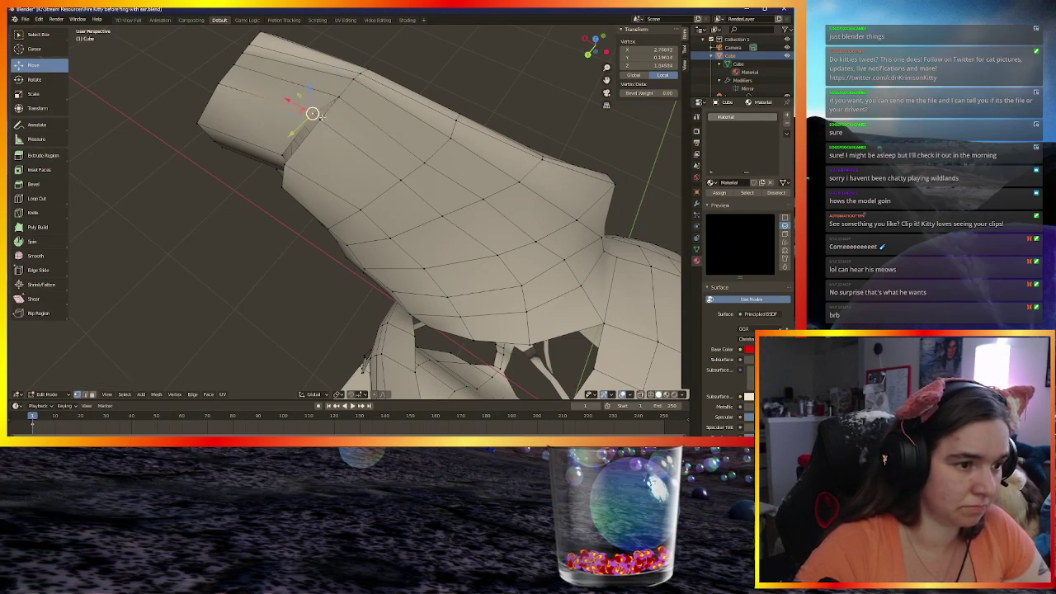
left_click(361, 127, "shift")
key("m")
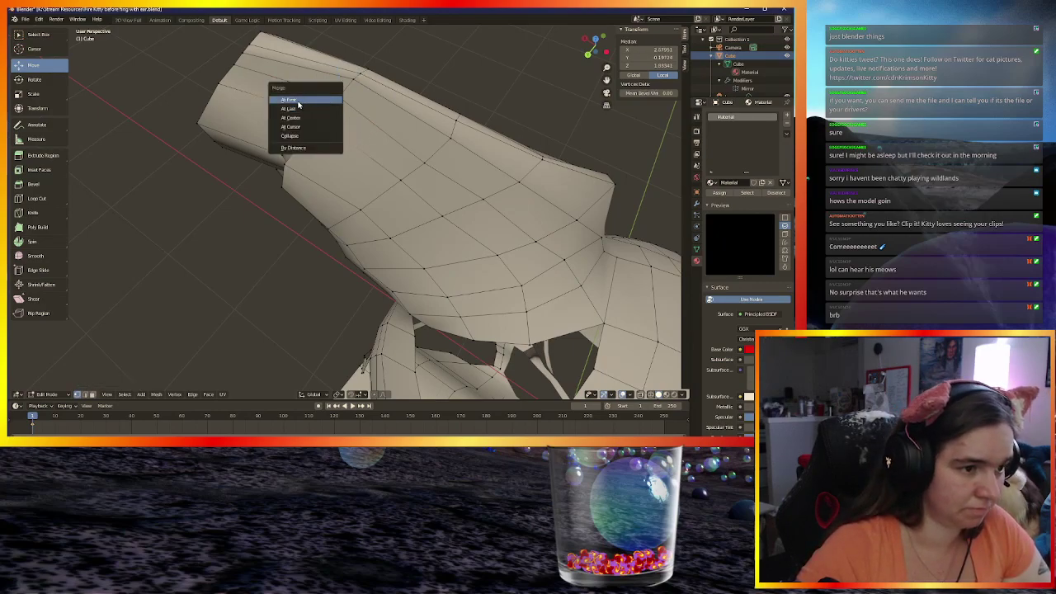
left_click(305, 108)
middle_click_drag(299, 130, 313, 120)
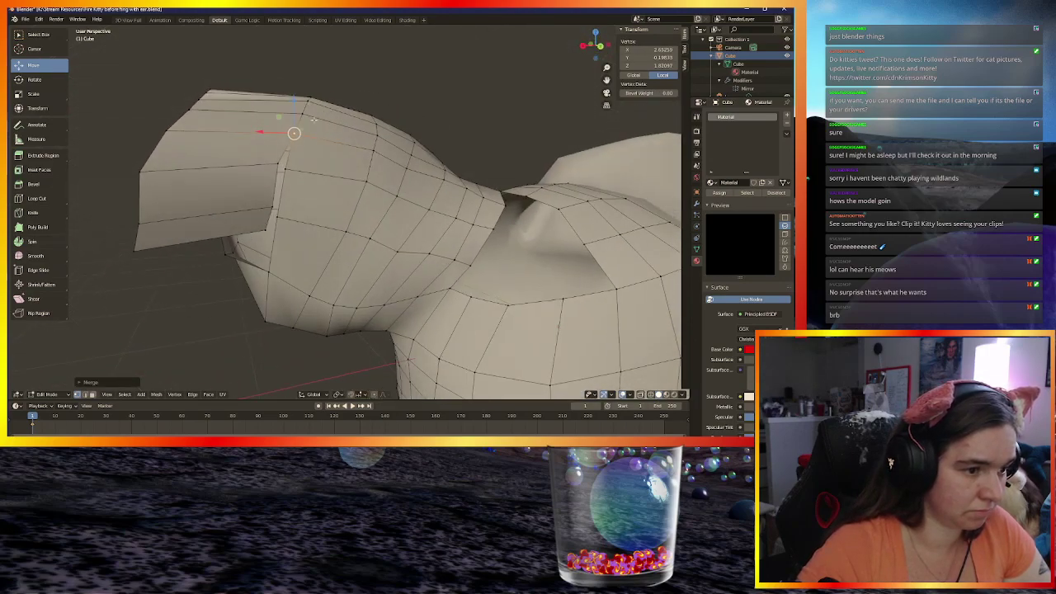
left_click(278, 164)
left_click(280, 165, "shift")
key("m")
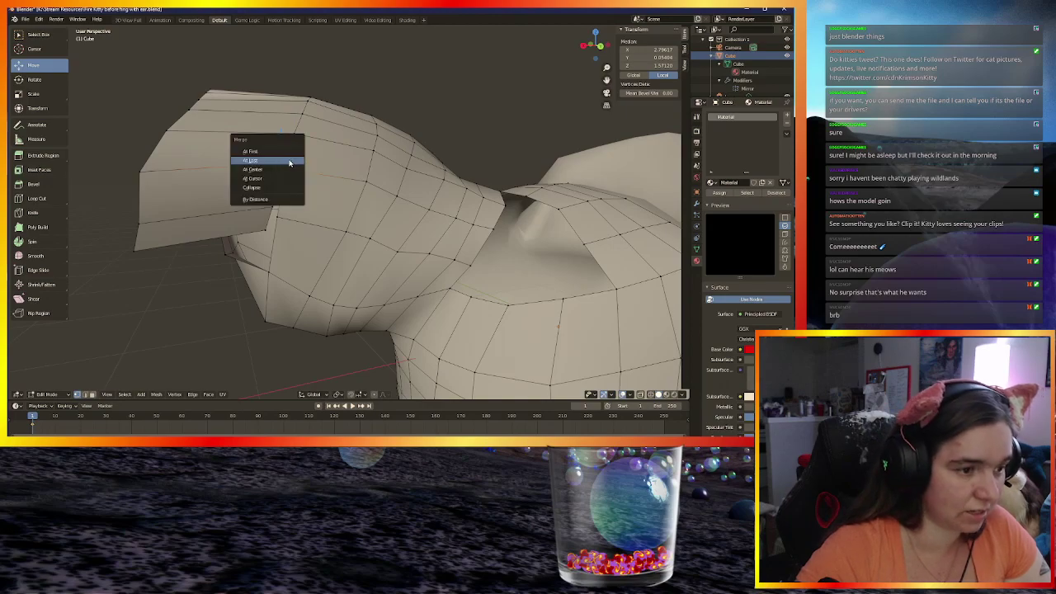
left_click(288, 163)
Merge the two lowest vertex pairs on the new strip's inner side into the adjoining ear vertices
middle_click_drag(283, 167, 306, 144)
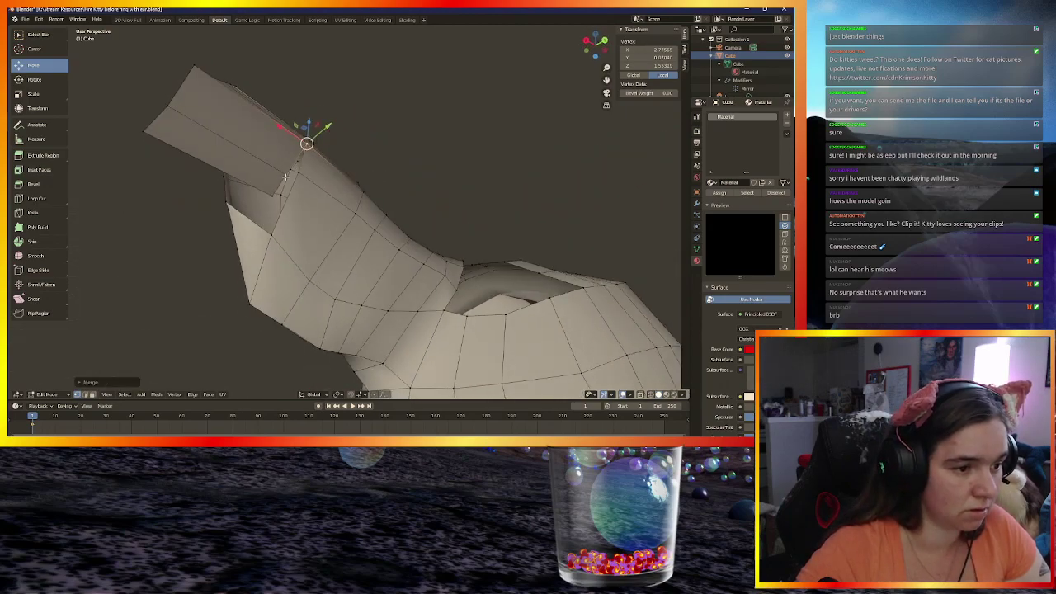
left_click(286, 175)
left_click(293, 173, "shift")
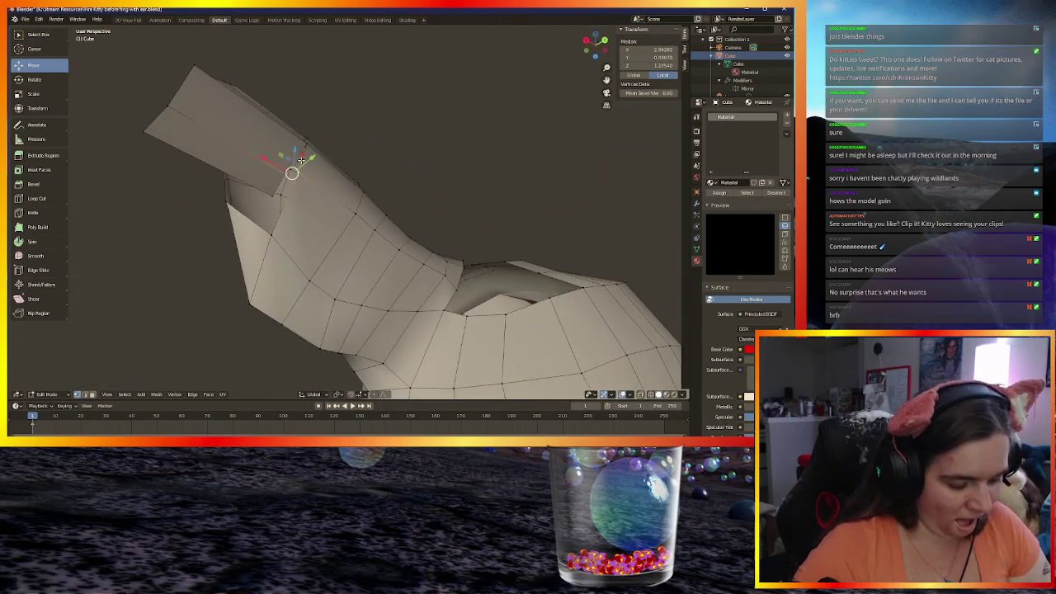
key("m")
left_click(259, 161)
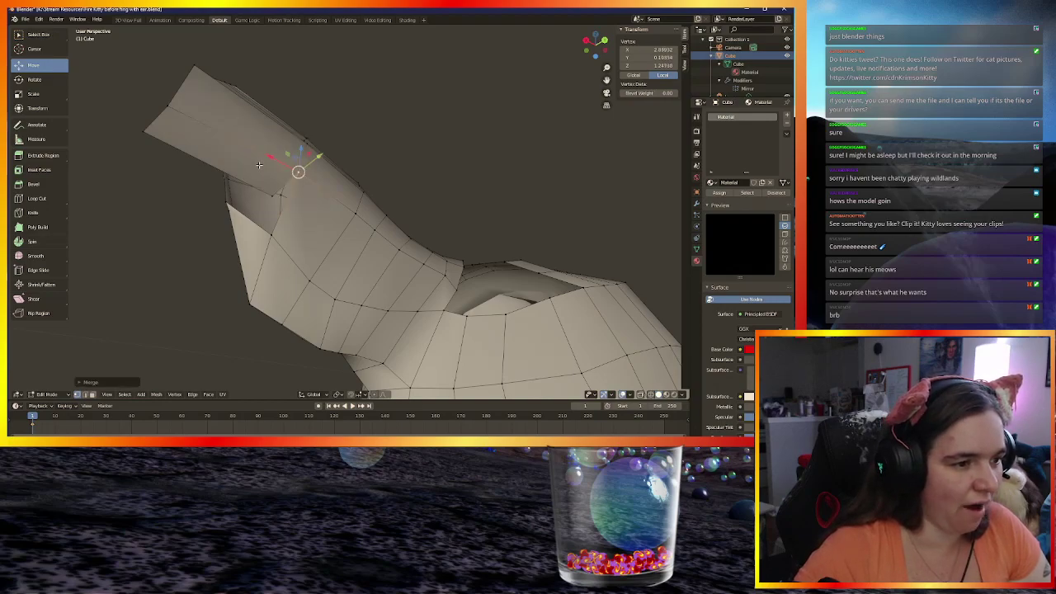
left_click(269, 195)
left_click(269, 233, "shift")
key("m")
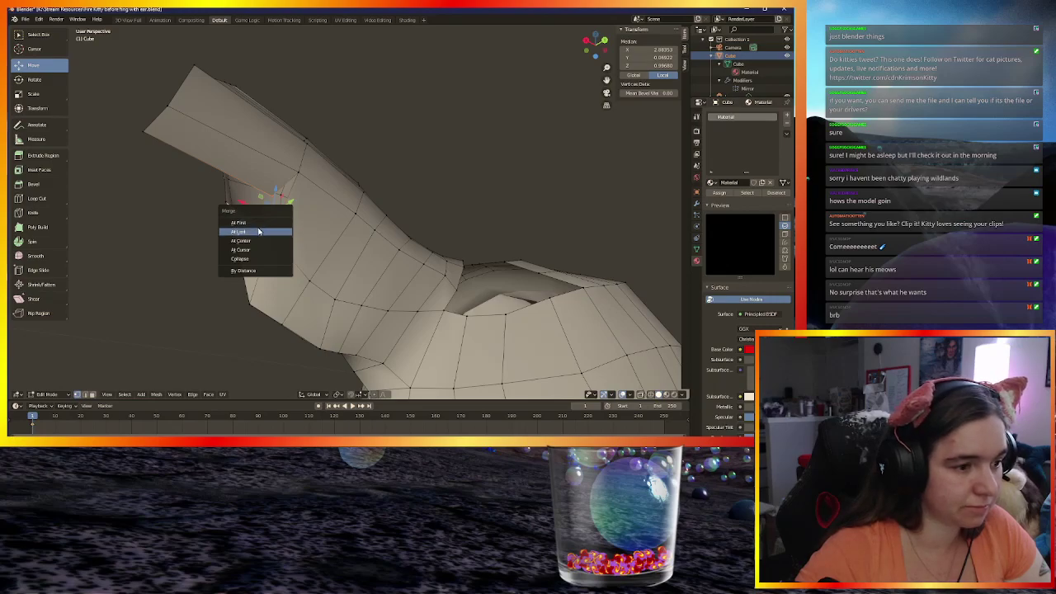
left_click(272, 246)
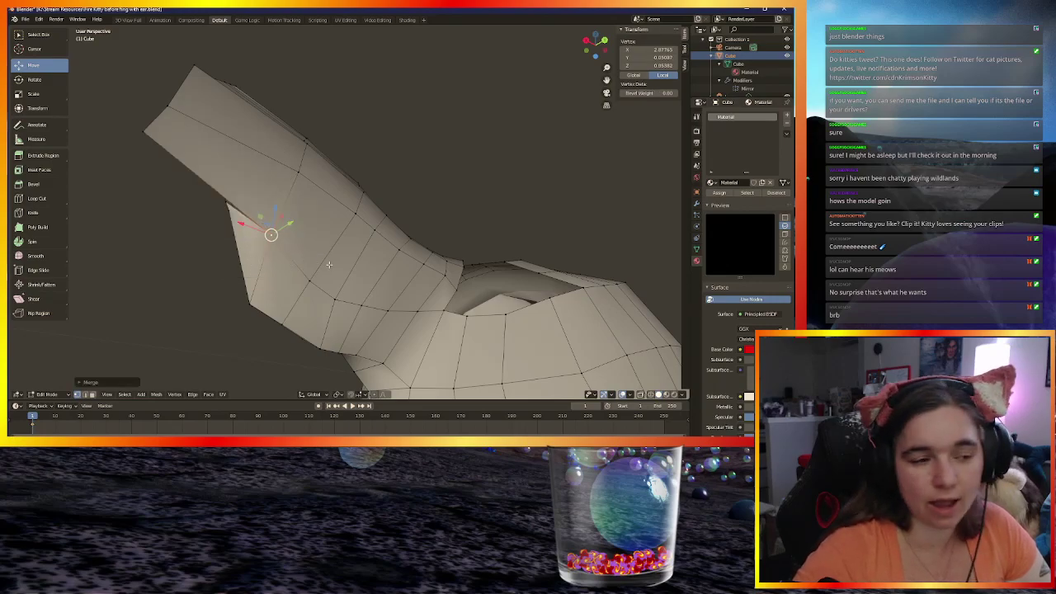
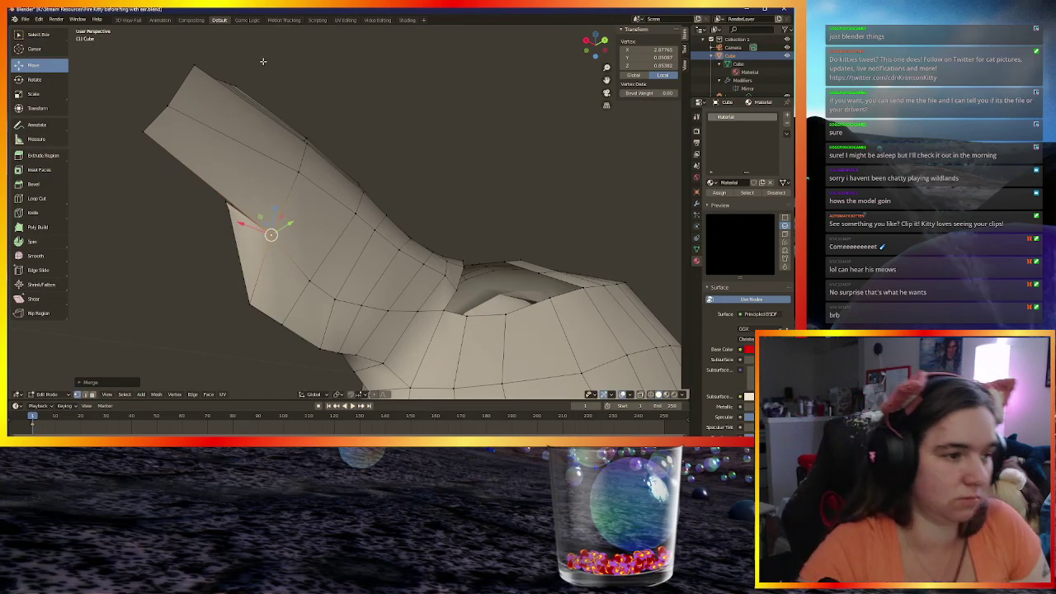
Merge the new strip's free lower outer corner into the ear's lower rim vertex, using At Last
middle_click_drag(266, 40, 268, 71)
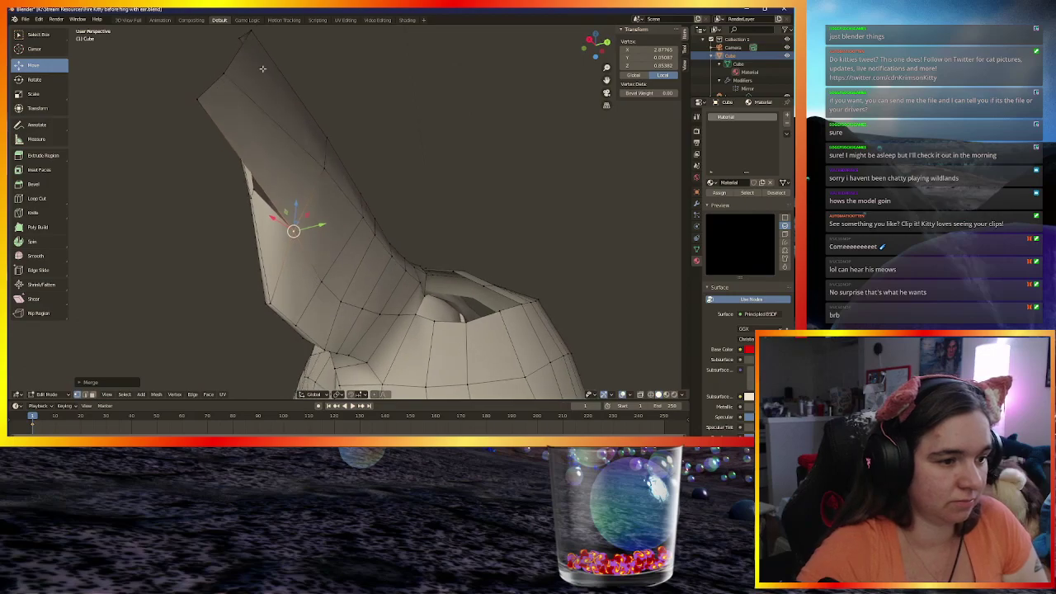
left_click(198, 99)
left_click(254, 190, "shift")
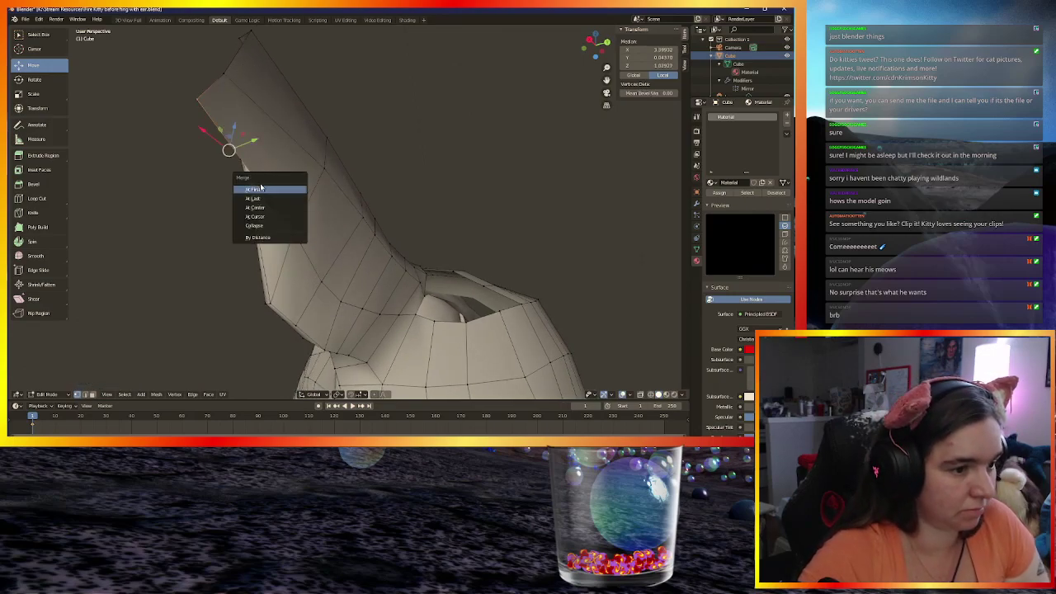
left_click(260, 199)
Move the strip's lowest free outer vertex inward and the merged lower rim vertex upward within the XZ plane
middle_click_drag(256, 190, 211, 140)
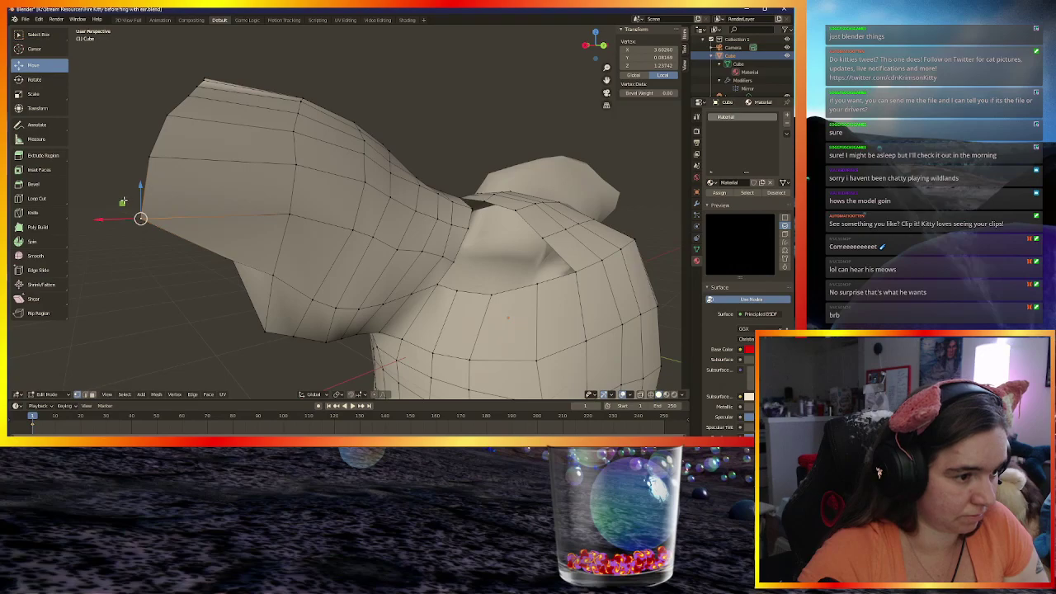
key("g")
key("shift+z")
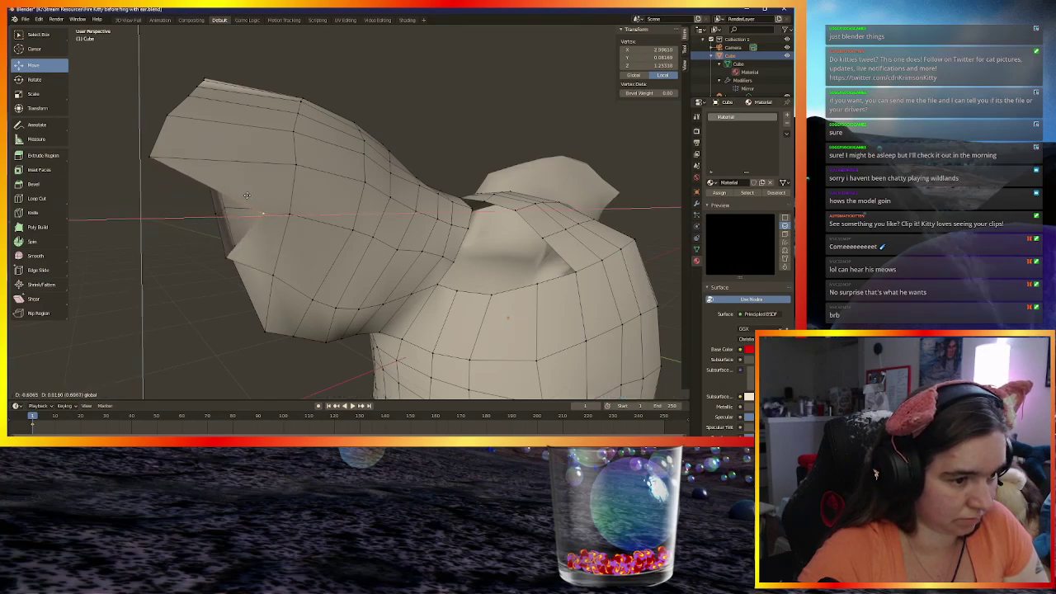
left_click(246, 195)
left_click(230, 256)
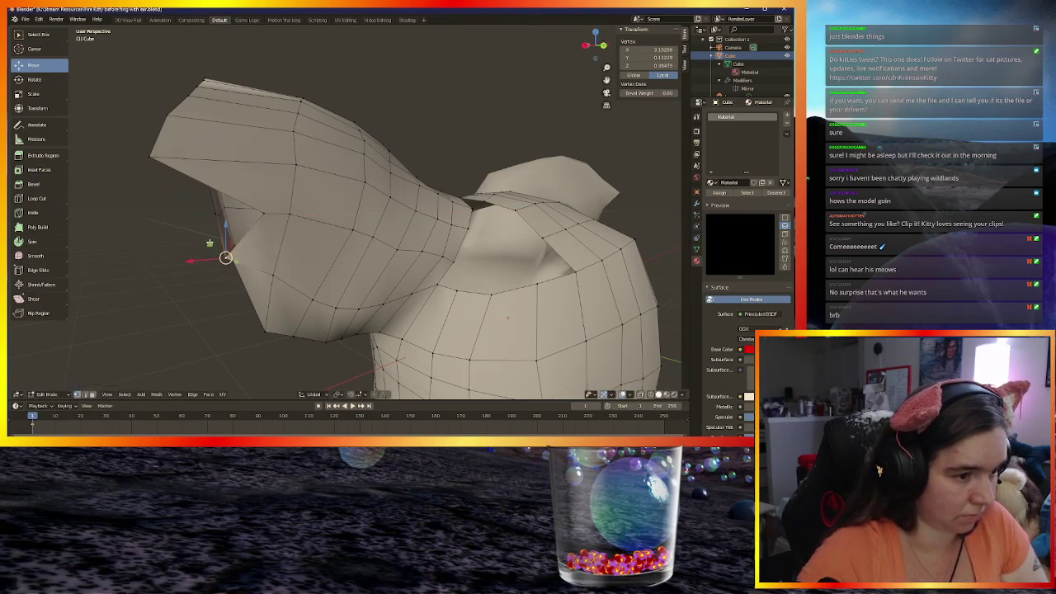
key("g")
key("shift+z")
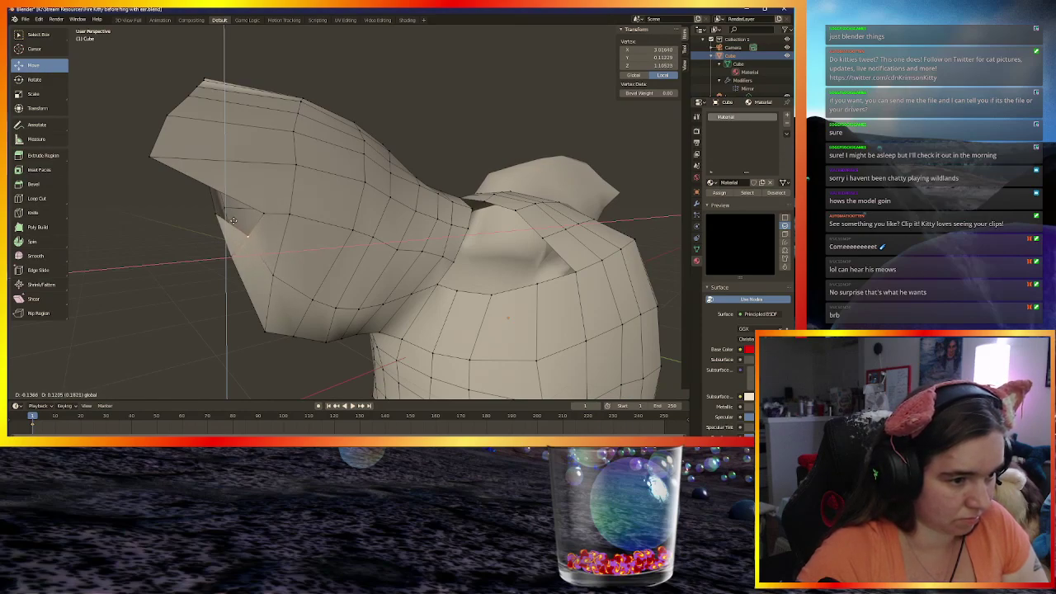
left_click(233, 220)
Pull the next outer strip vertex inward over the ear opening and adjust the vertex below it within the XZ plane
left_click(262, 213)
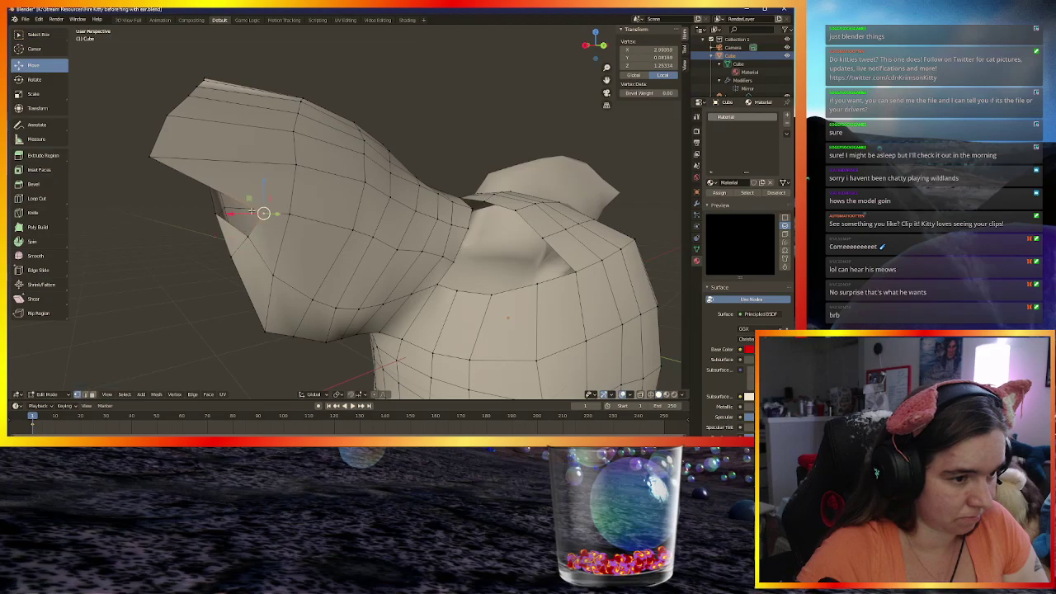
left_click(154, 155)
middle_click_drag(146, 151, 121, 169)
left_click_drag(117, 171, 231, 161)
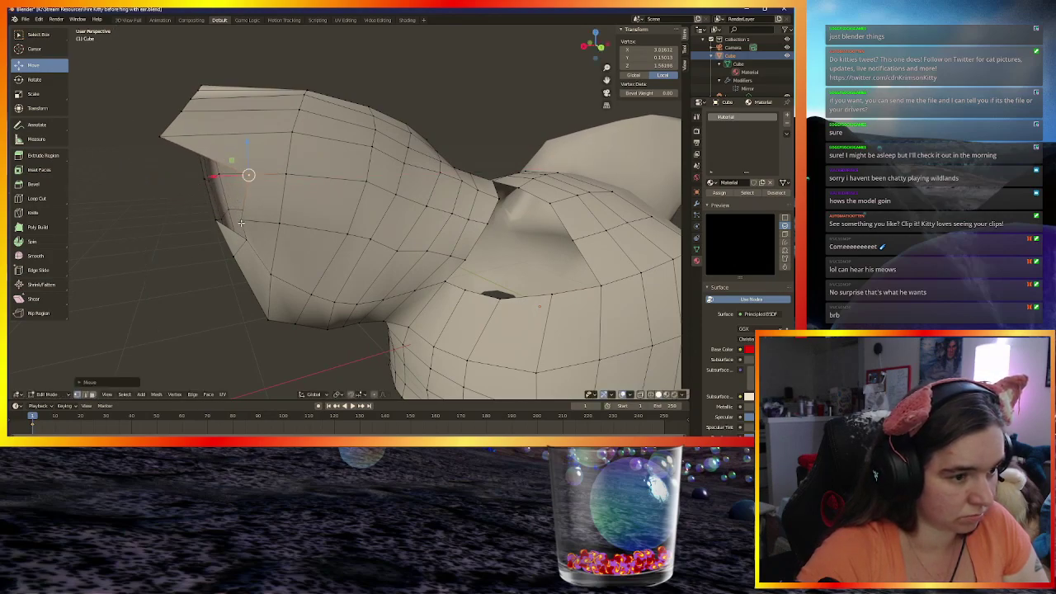
left_click(240, 221)
left_click_drag(222, 206, 240, 205)
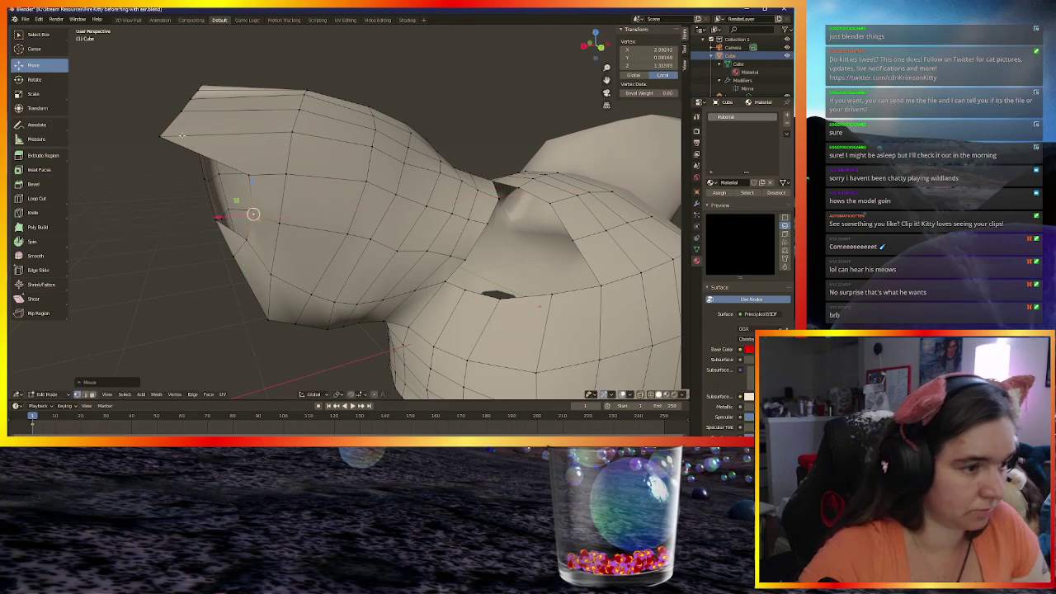
Bring the following outer strip vertex inward within the XZ plane and raise the vertex directly below it
left_click(159, 136)
left_click_drag(159, 136, 239, 123)
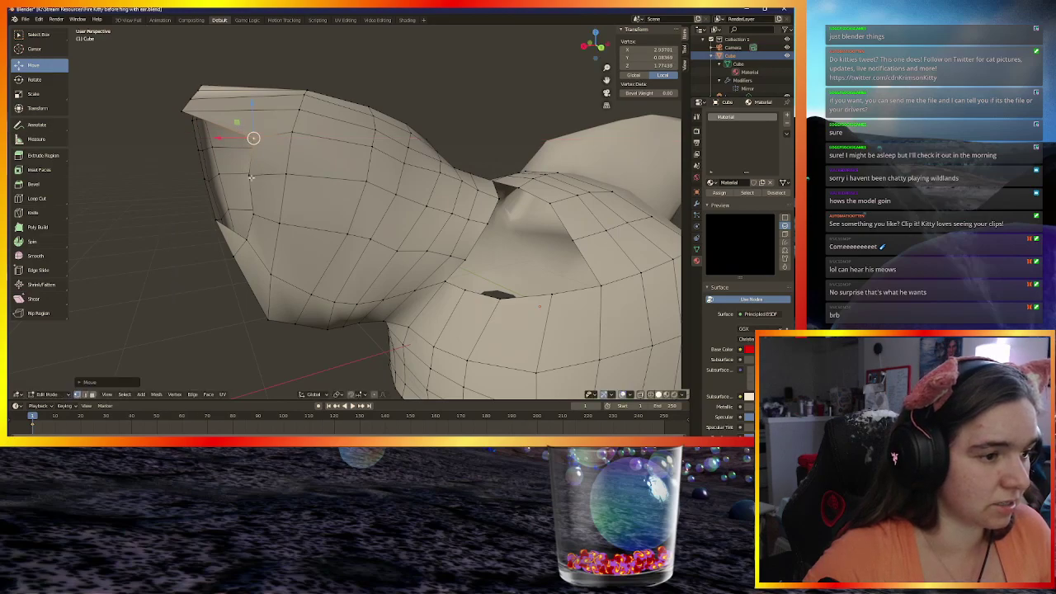
left_click(248, 175)
left_click_drag(232, 161, 227, 135)
Move the two remaining outer strip vertices near the ear tip inward within the XZ plane to narrow the strip
middle_click_drag(271, 132, 175, 147)
left_click(161, 139)
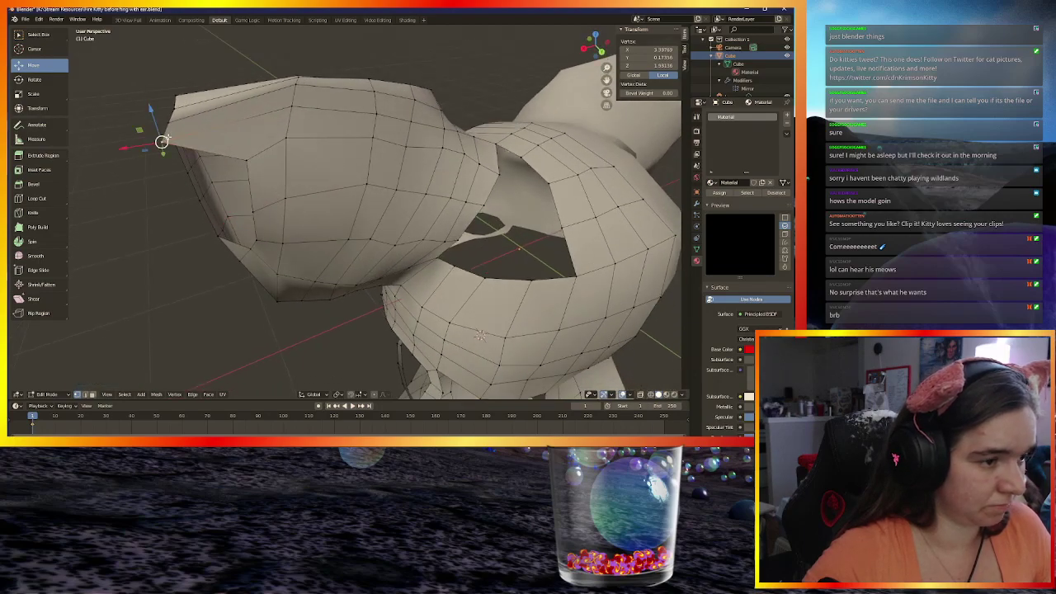
left_click_drag(142, 129, 240, 112)
left_click(169, 122)
middle_click_drag(176, 107, 175, 81)
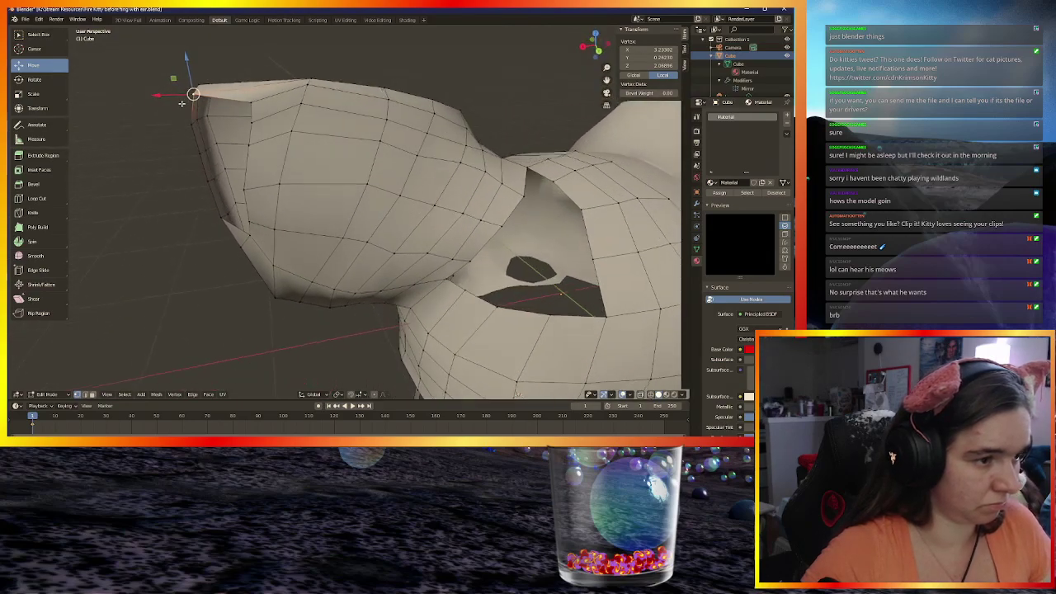
left_click_drag(175, 80, 206, 79)
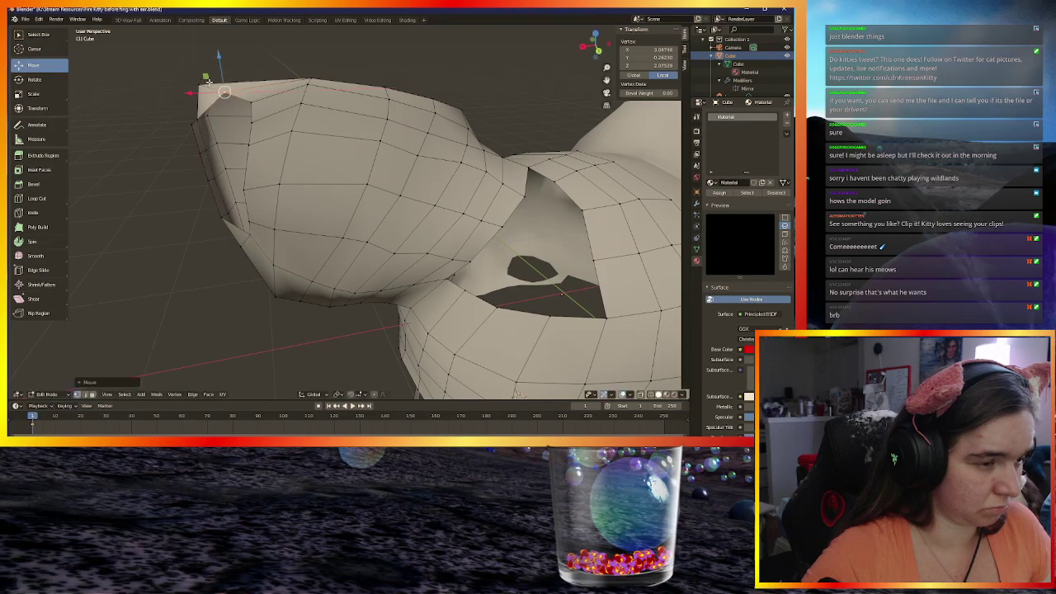
Select the chain of boundary edges along the ear strip's inner side and extrude it outward across the ear opening
middle_click_drag(253, 100, 281, 124)
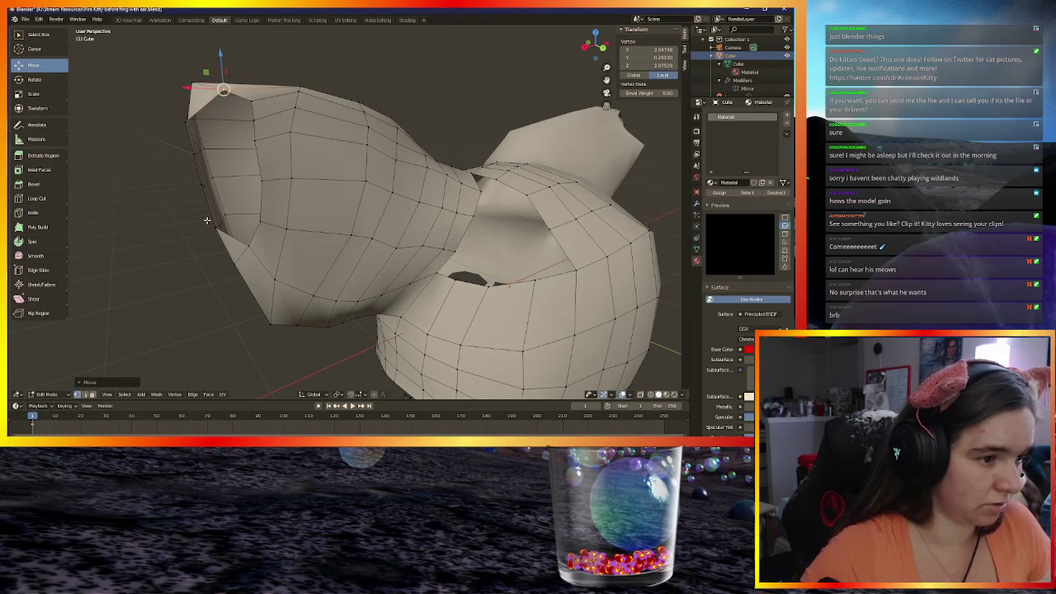
left_click(89, 395)
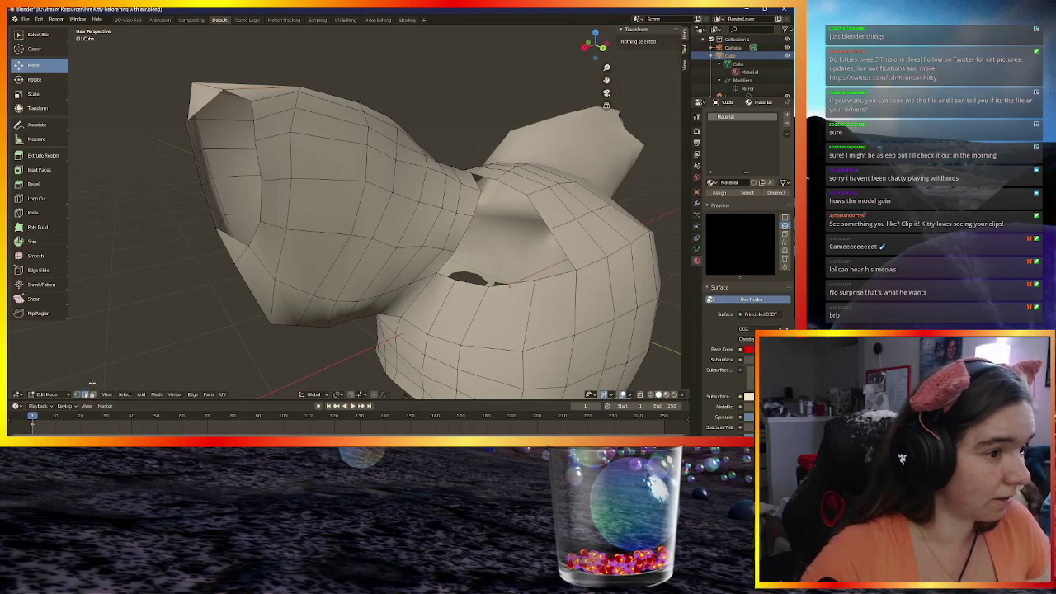
left_click(237, 95)
left_click(253, 111, "shift")
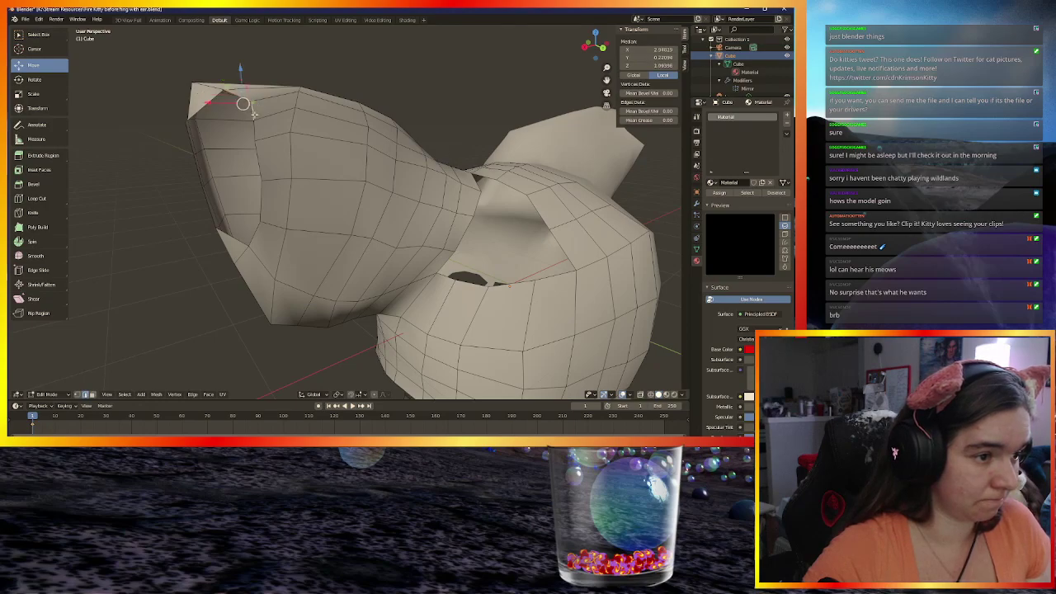
left_click(252, 134, "shift")
left_click(258, 157, "shift")
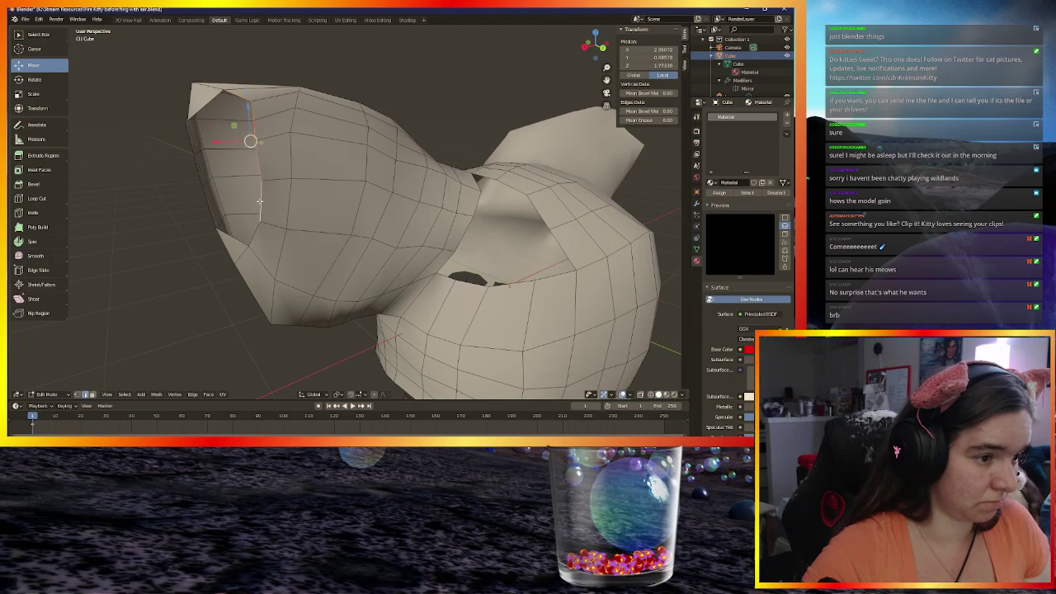
key("g")
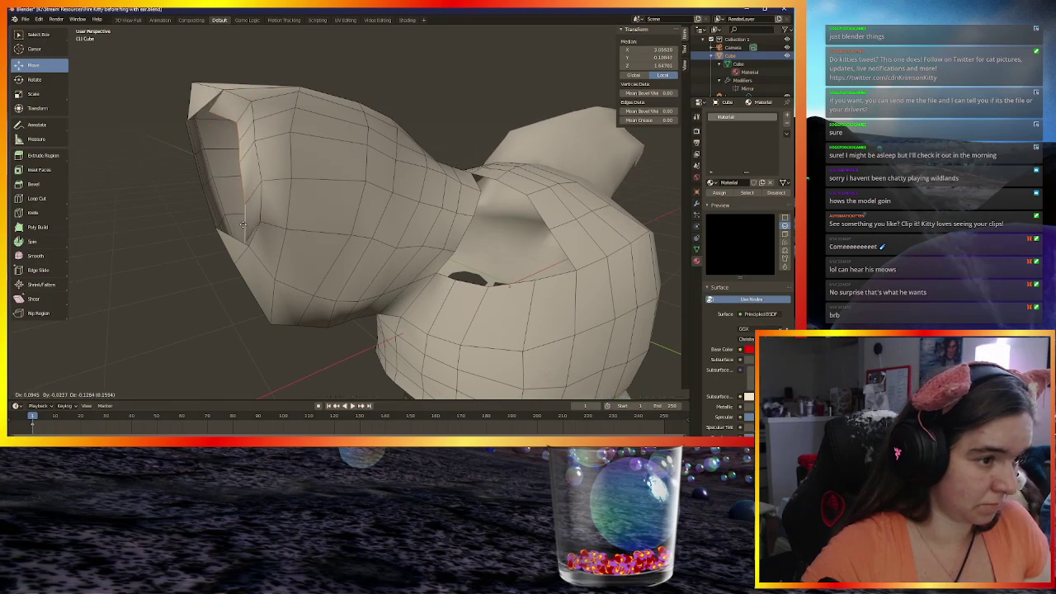
left_click(240, 218)
Merge the extruded strip's uppermost free vertex into the neighbouring outer rim vertex near the ear tip, using At Last
middle_click_drag(240, 218, 146, 354)
left_click(77, 394)
scroll(177, 124, "up", 3)
scroll(178, 124, "down", 1)
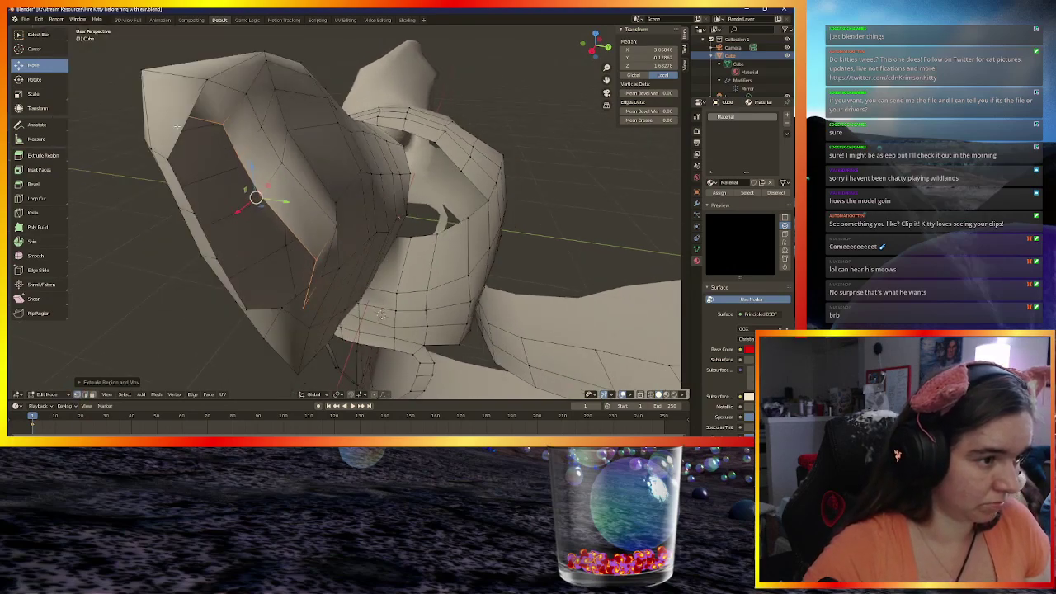
left_click(178, 116)
left_click(169, 159, "shift")
key("m")
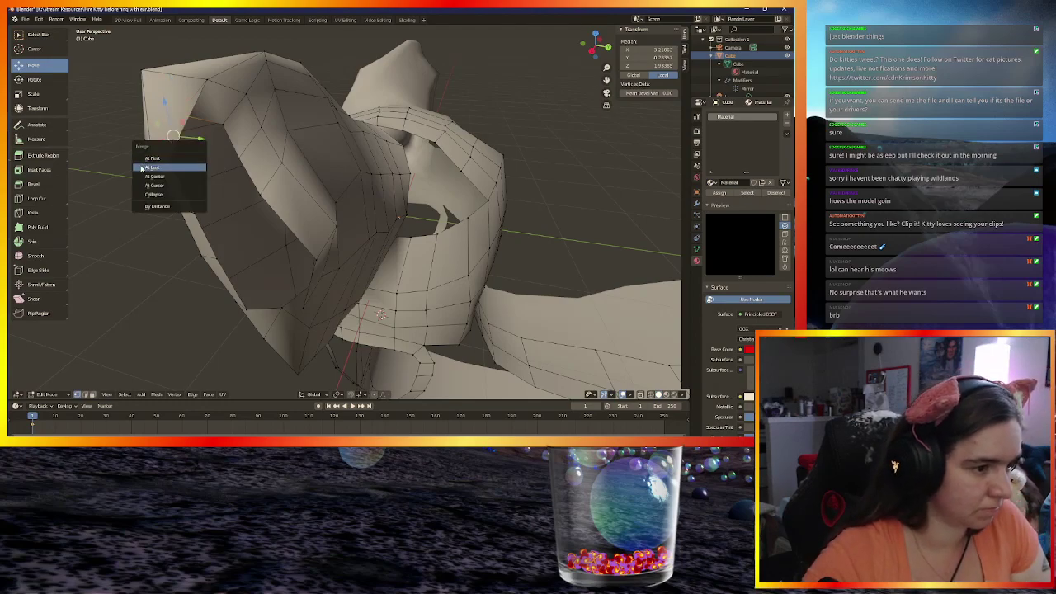
left_click(142, 168)
Merge the next two free strip vertices down the opening into the matching outer rim vertices, using At Last
left_click(221, 125)
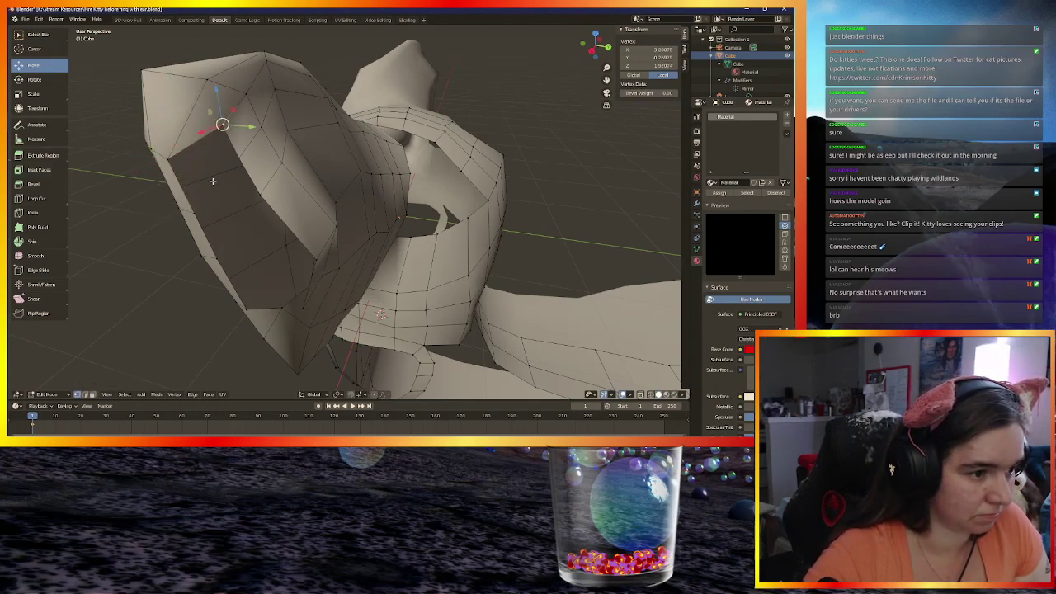
left_click(196, 207, "shift")
key("m")
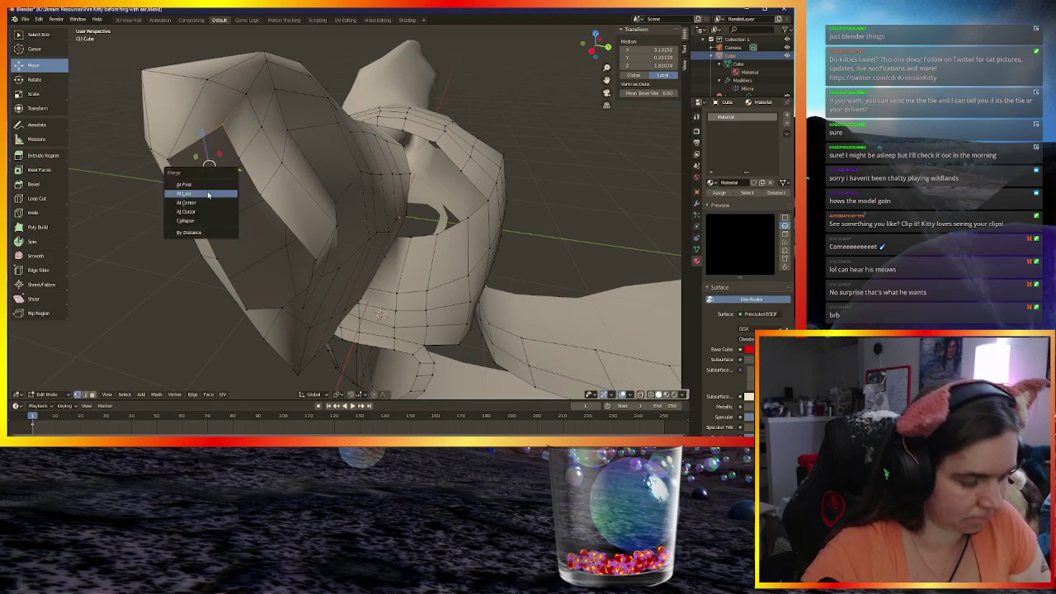
left_click(198, 194)
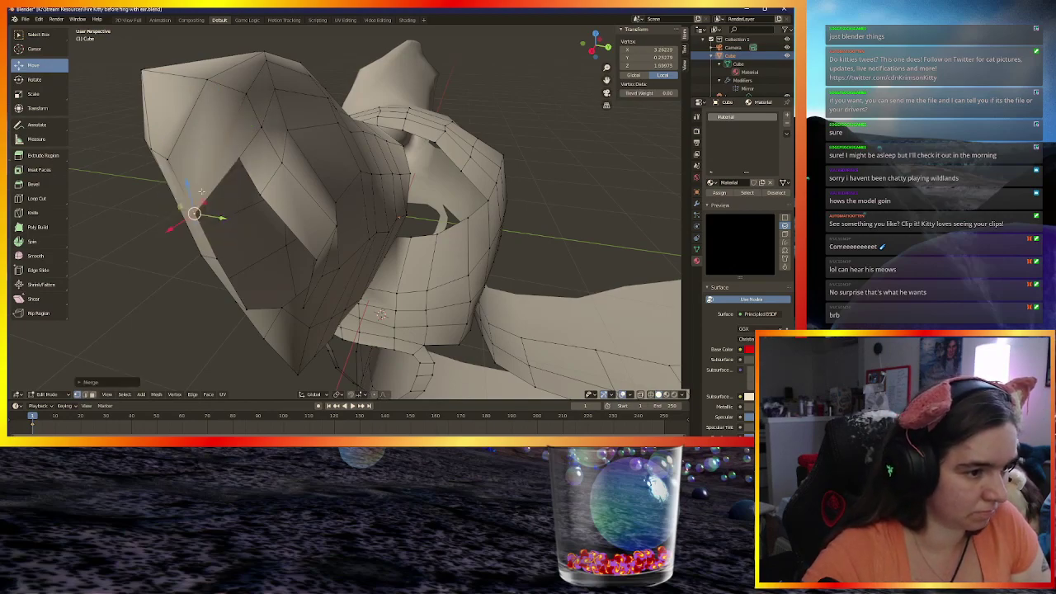
left_click(239, 160)
left_click(217, 258, "shift")
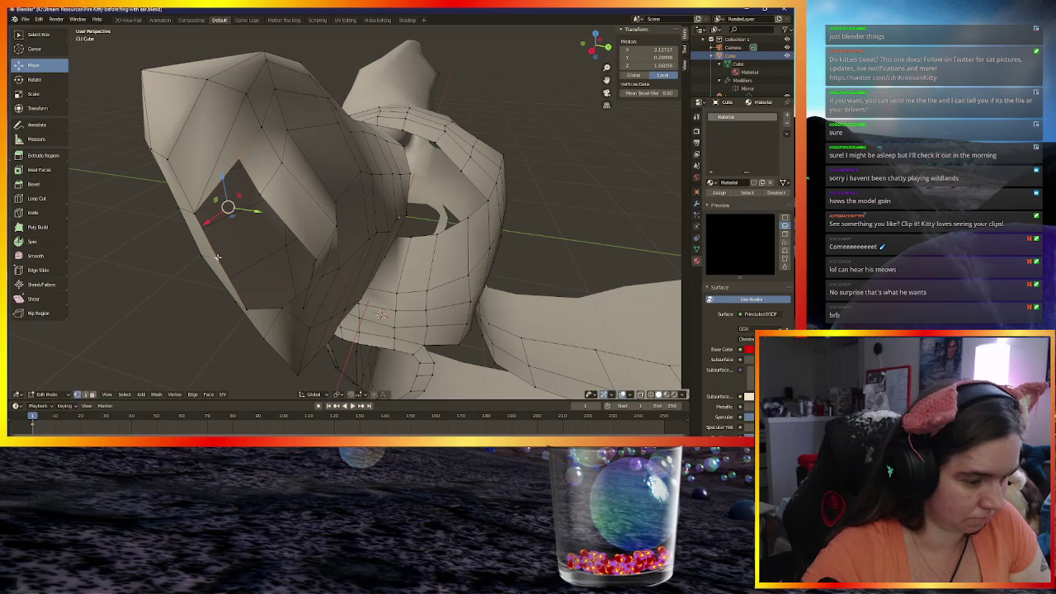
key("m")
left_click(188, 258)
Merge the vertex at the top of the remaining opening into the outer rim vertex near its lower end, using At Last
middle_click_drag(188, 257, 240, 199)
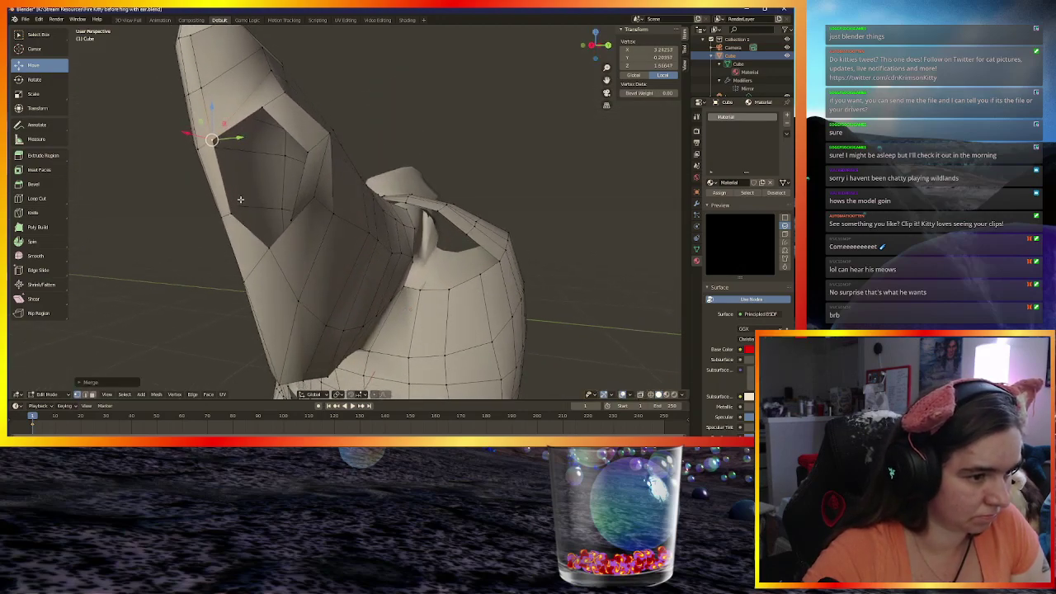
left_click(261, 109)
left_click(231, 210, "shift")
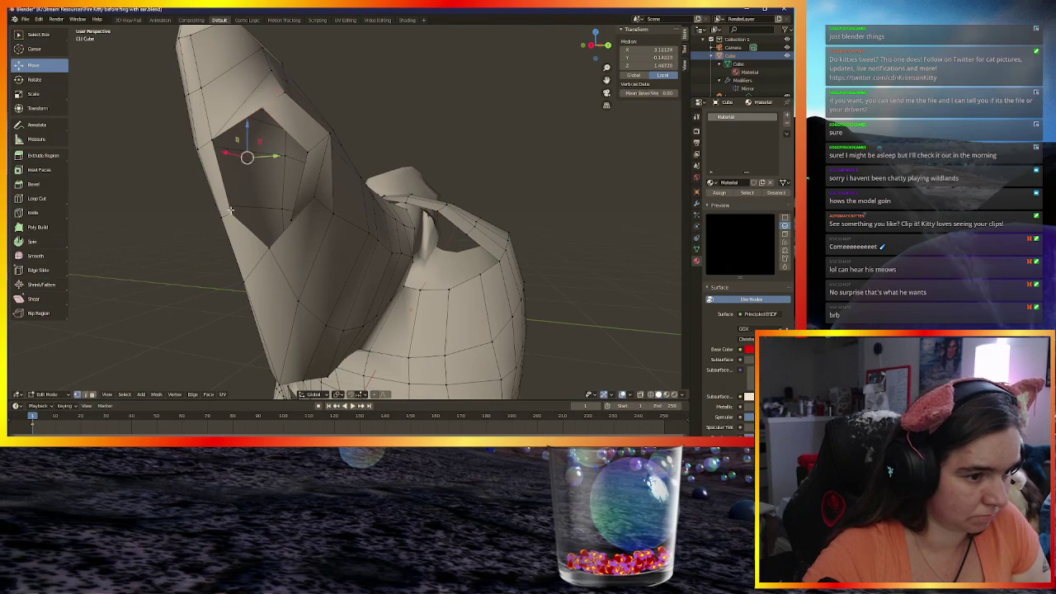
key("m")
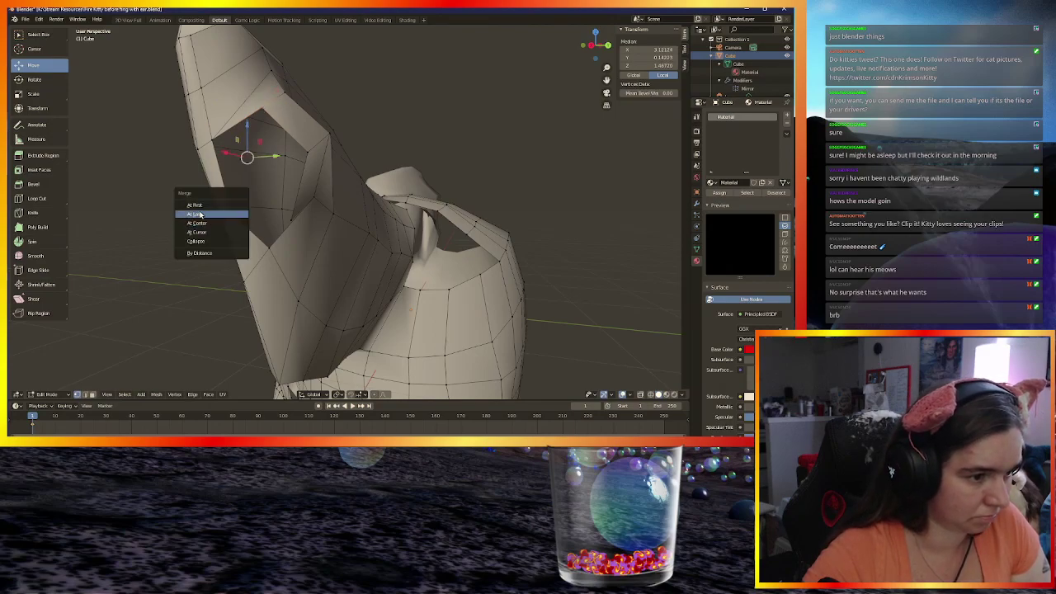
left_click(231, 213)
Delete the narrow face on the inner side of the remaining ear opening
mouse_move(231, 213)
middle_mouse_down()
mouse_move(208, 201)
mouse_move(202, 216)
mouse_move(217, 219)
middle_mouse_up()
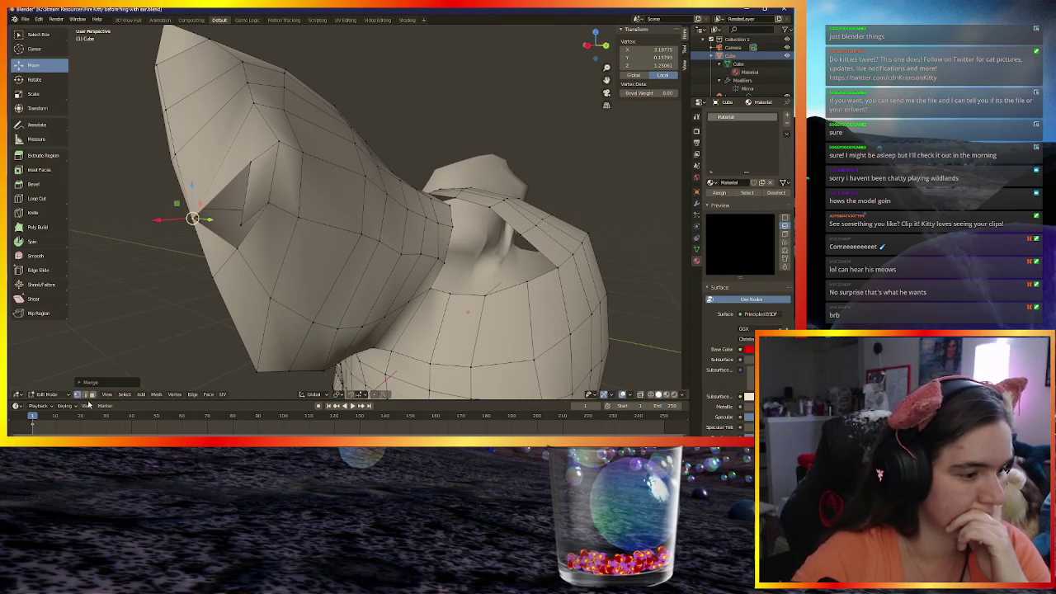
key("alt+a")
left_click(259, 189)
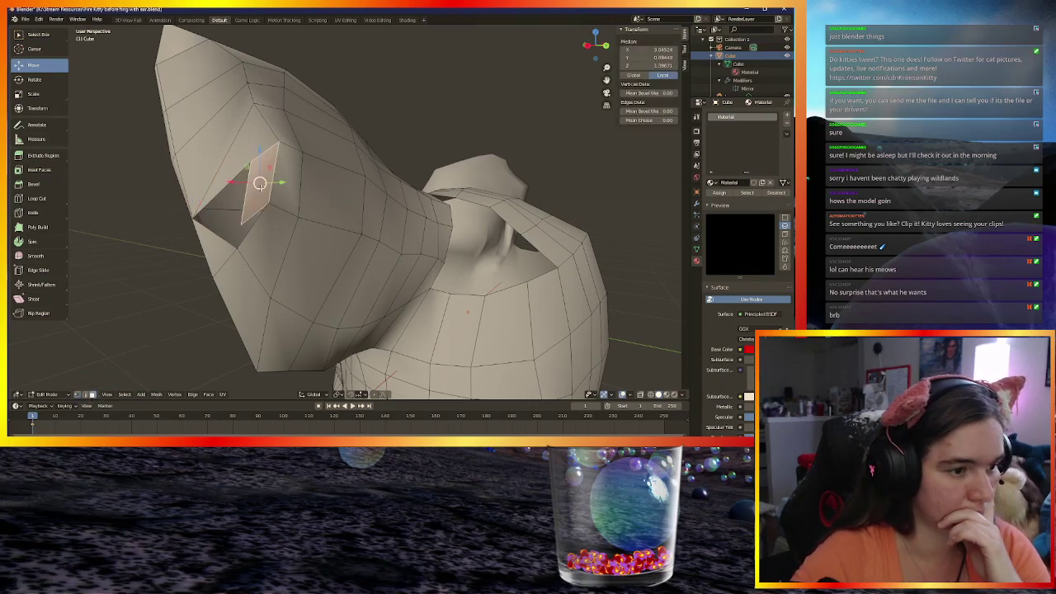
key("x")
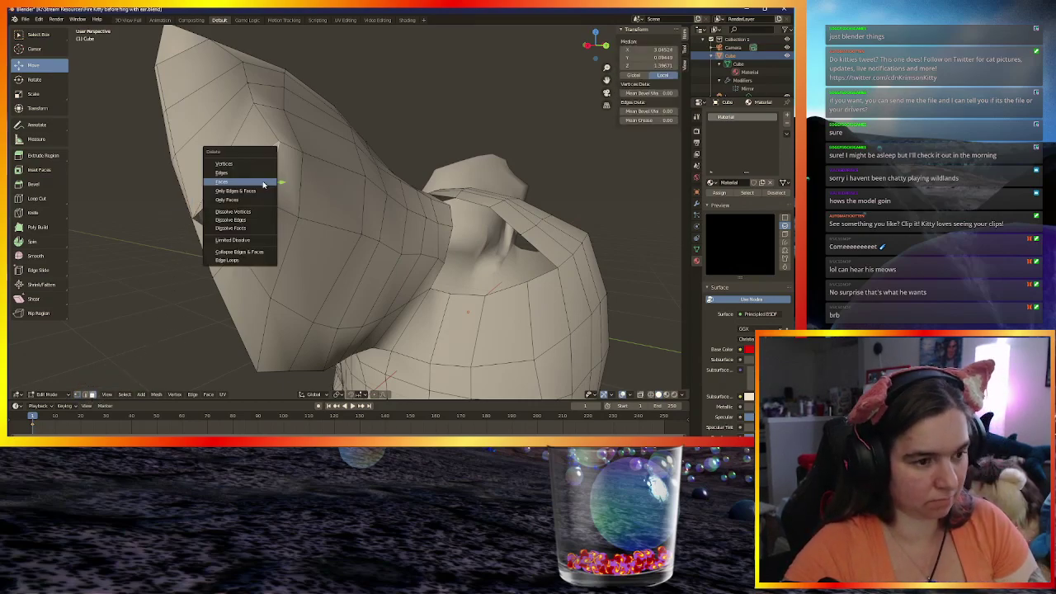
left_click(242, 184)
Merge the loose vertex on the upper edge of the opening into the opening's lower corner vertex, using At Last
middle_click_drag(241, 184, 243, 207)
left_click(78, 394)
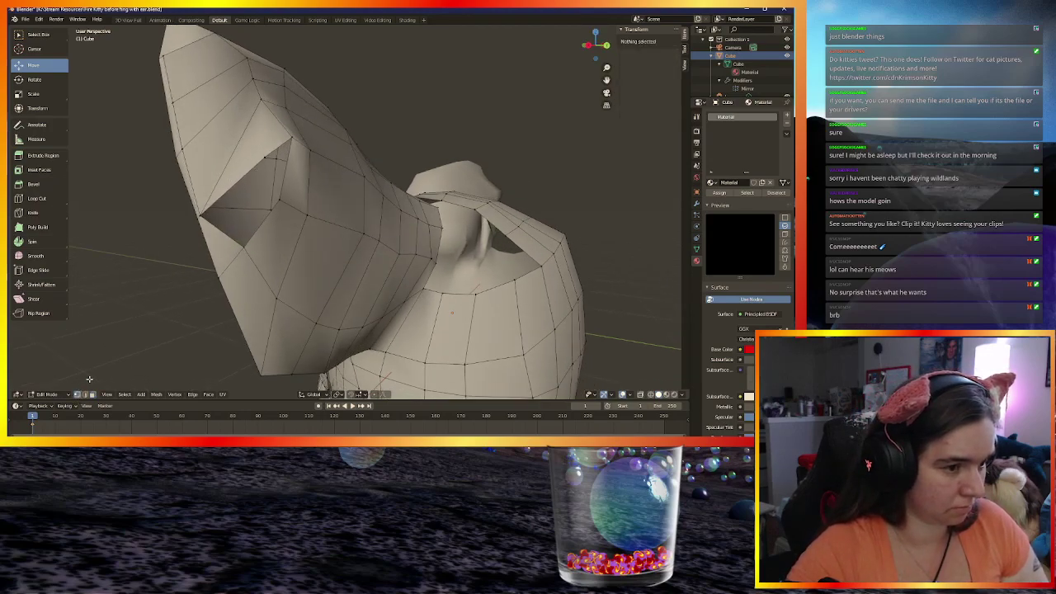
left_click(265, 156)
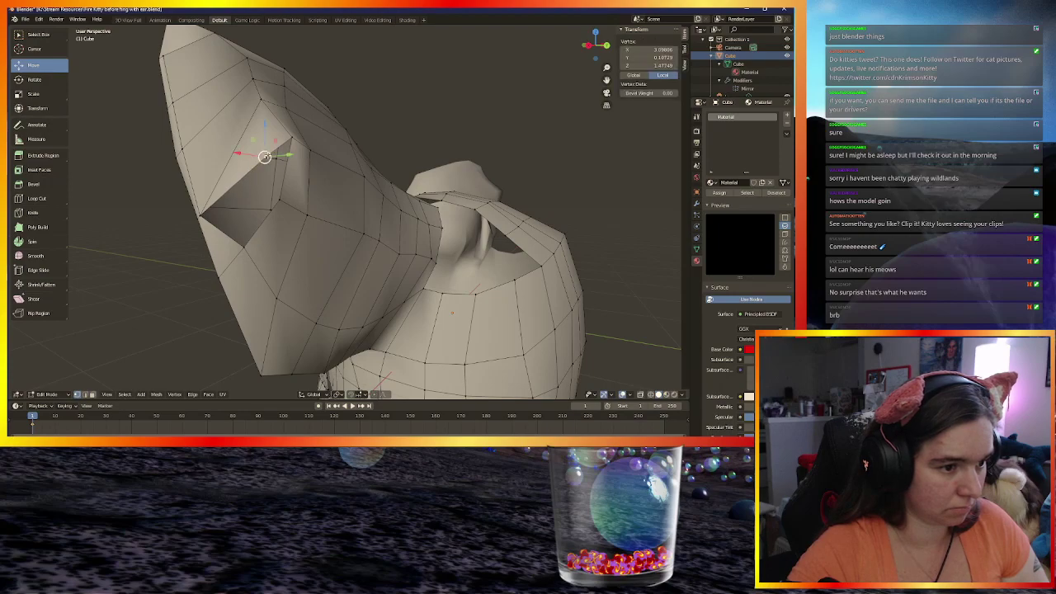
middle_click_drag(249, 218, 236, 213)
left_click(226, 237, "shift")
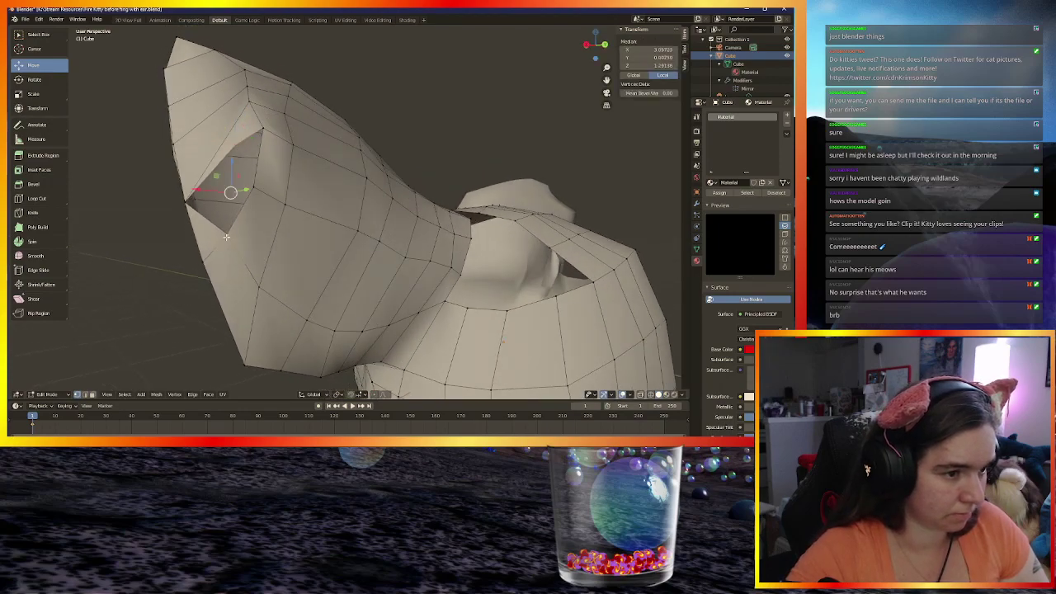
key("m")
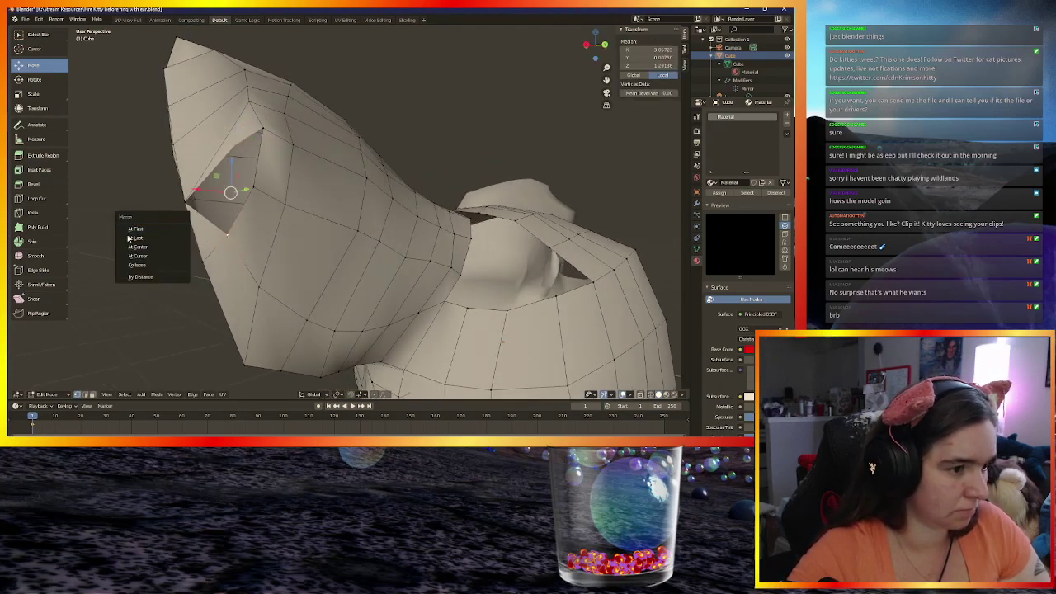
left_click(134, 238)
Select the edges around the last narrow gap in the ear and close it with Fill
middle_click_drag(200, 254, 211, 234)
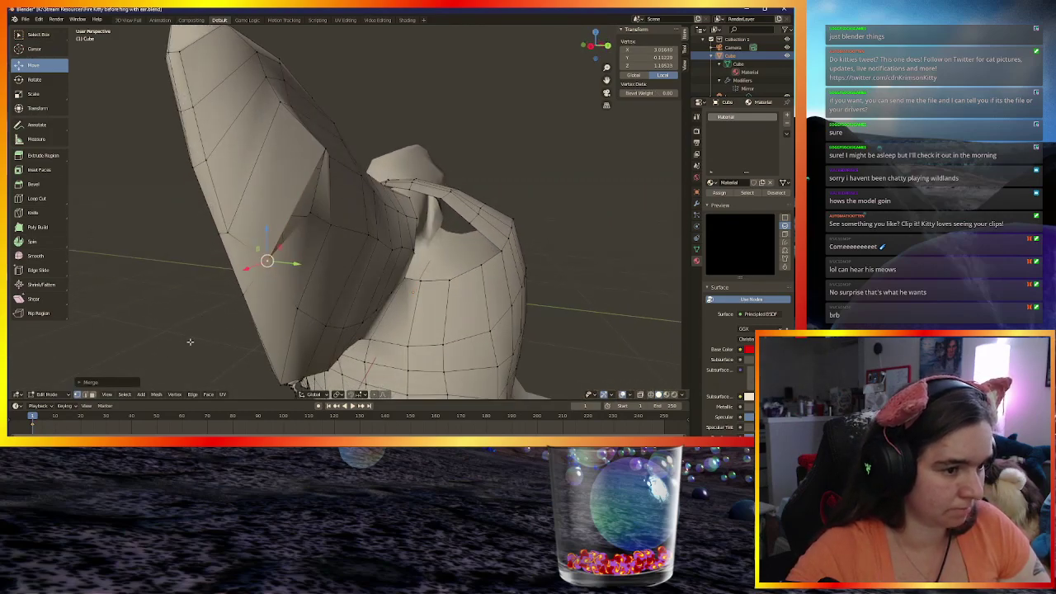
left_click(85, 395)
left_click(297, 206)
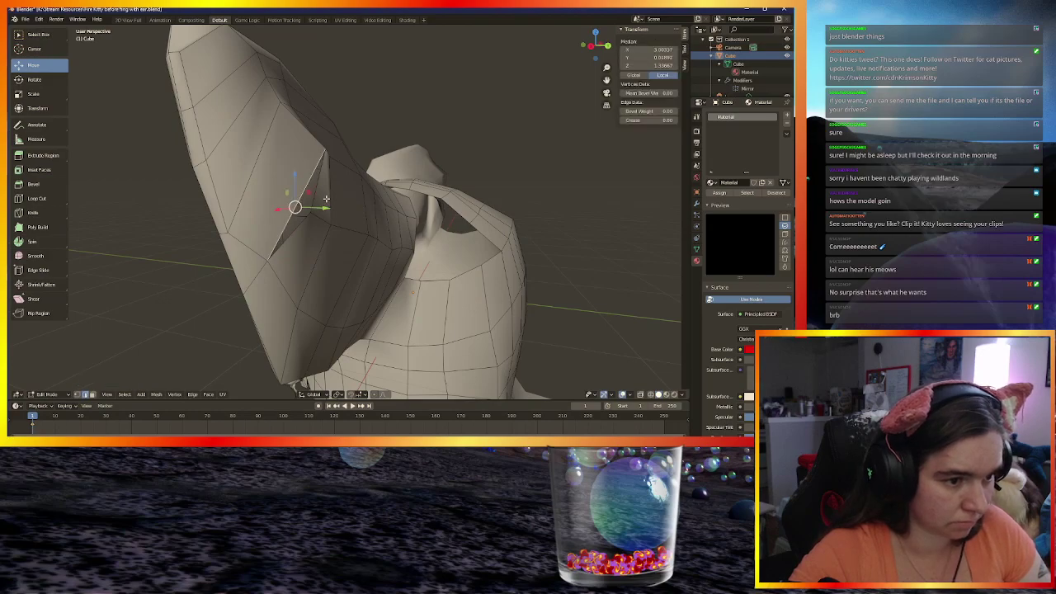
key("g")
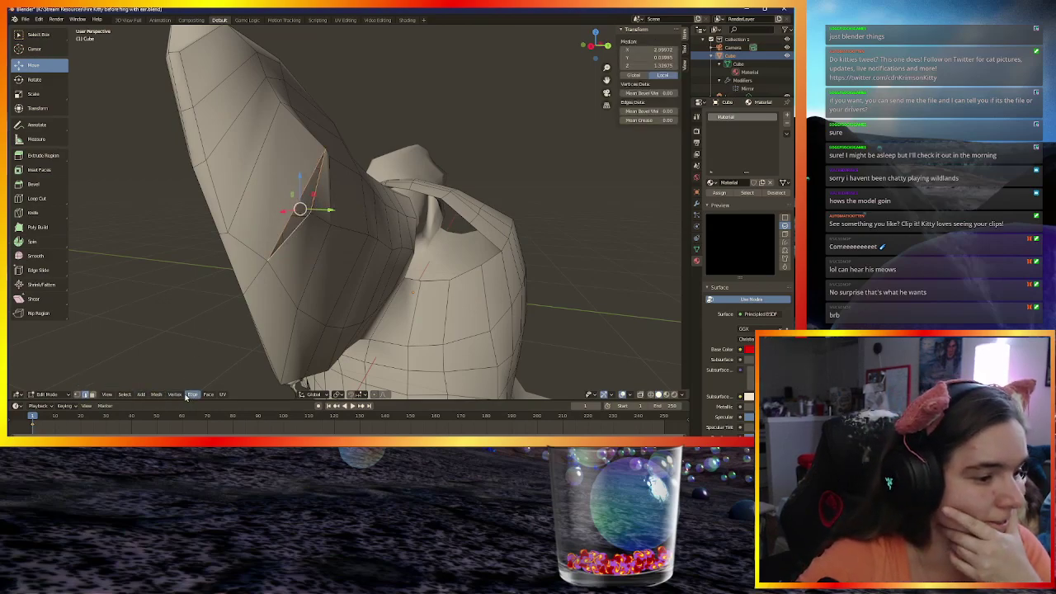
key("alt+a")
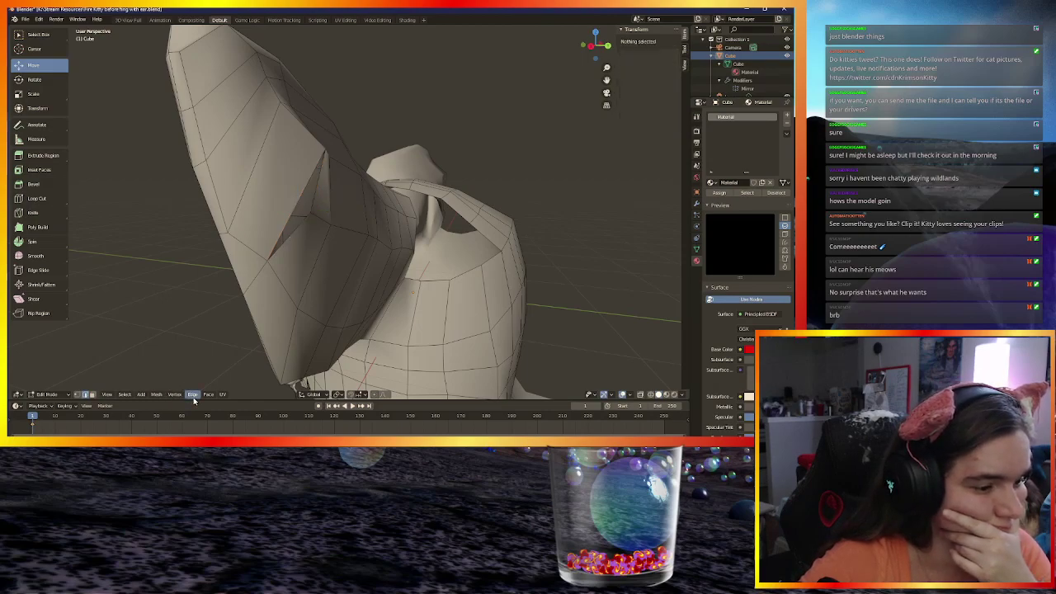
left_click(193, 395)
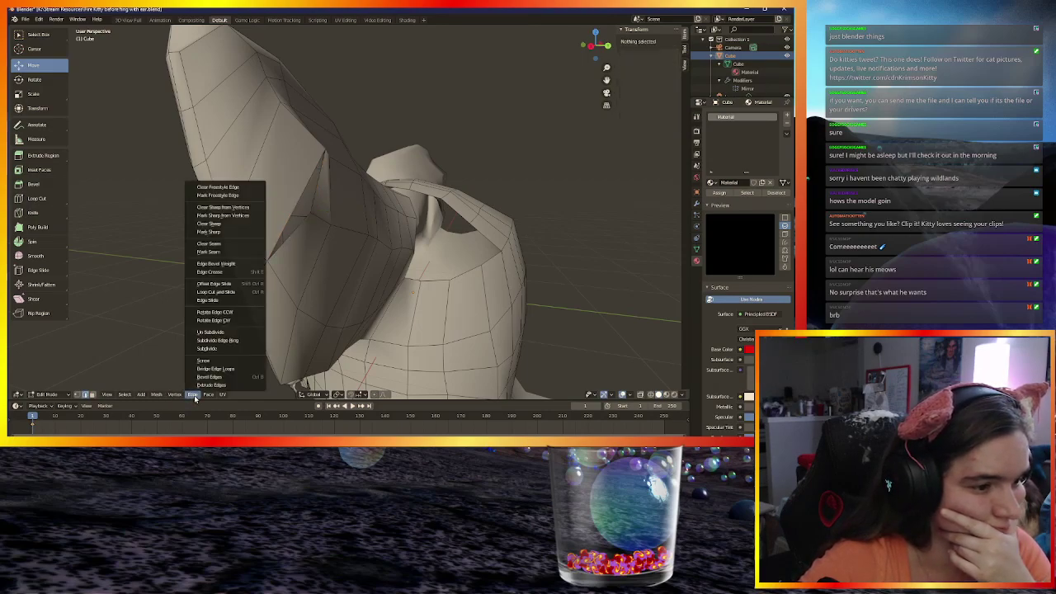
mouse_move(205, 397)
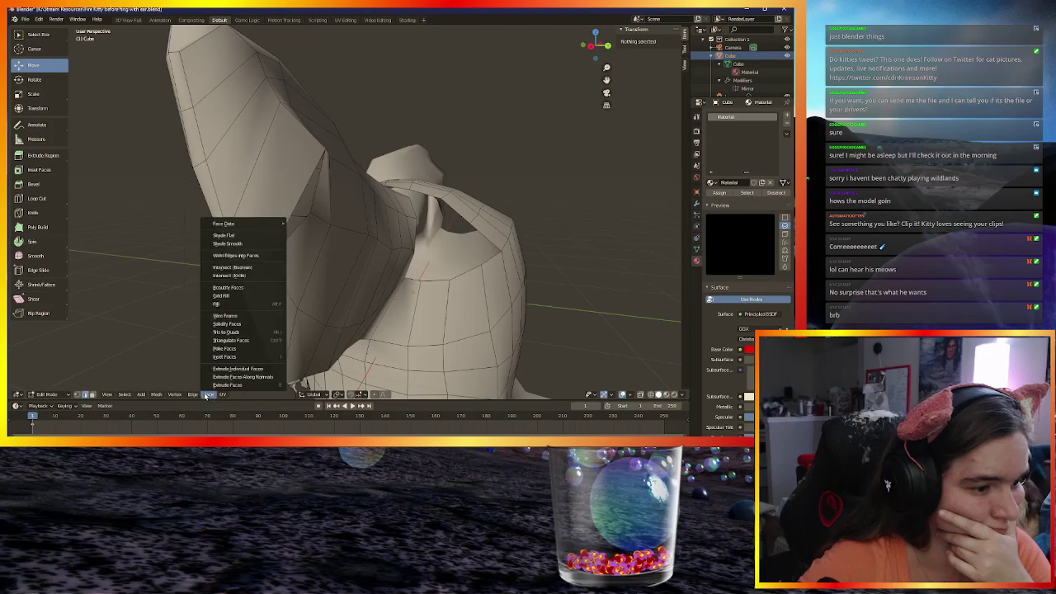
left_click(222, 303)
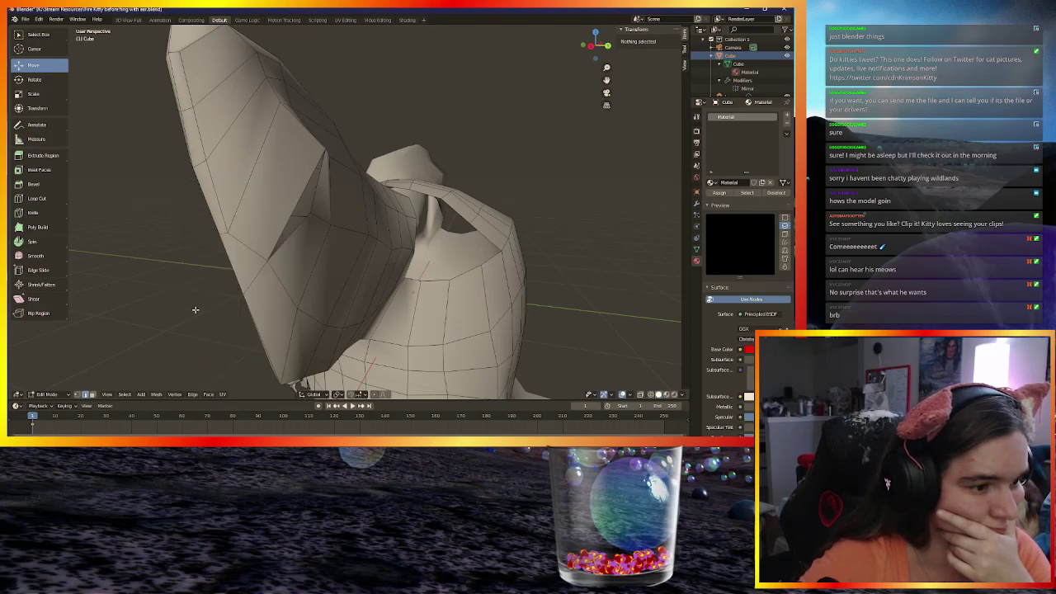
left_click(302, 195)
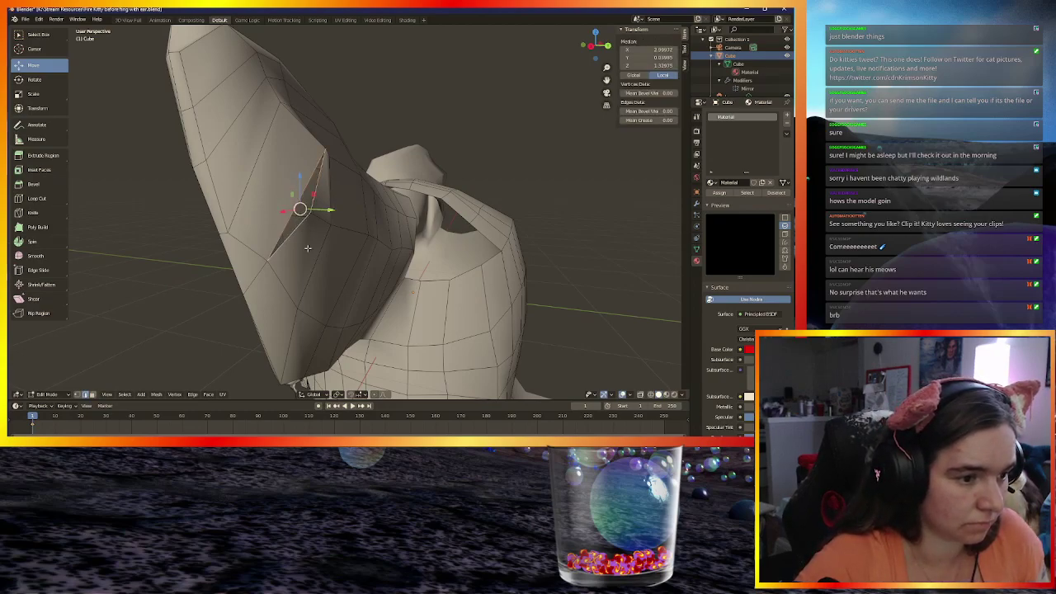
left_click(208, 394)
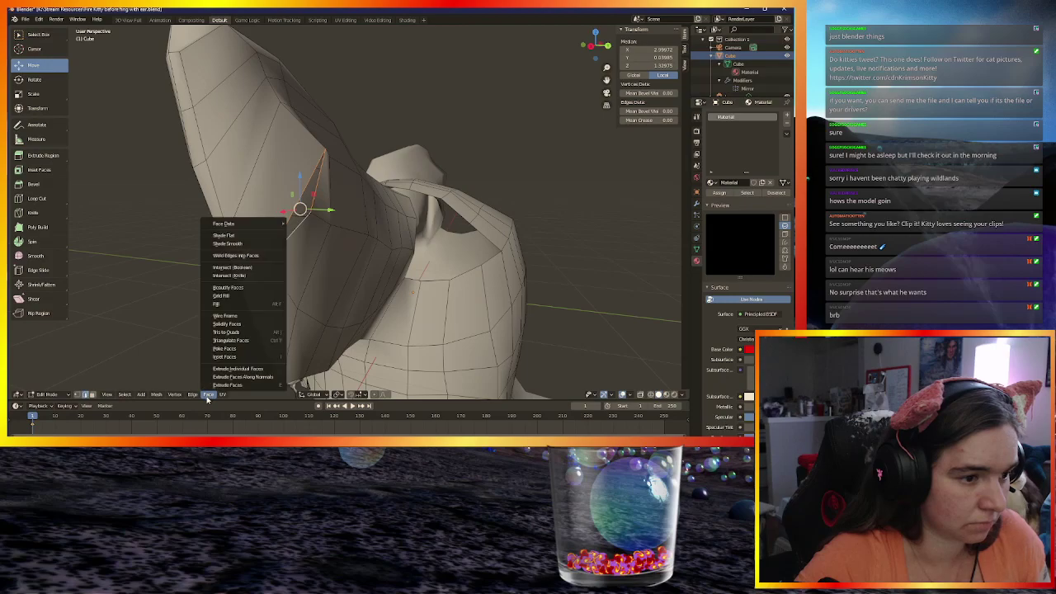
left_click(220, 303)
Move the filled area's protruding top vertex and the vertex below it inward within the YZ plane to flatten the ear surface
middle_click_drag(222, 300, 322, 265)
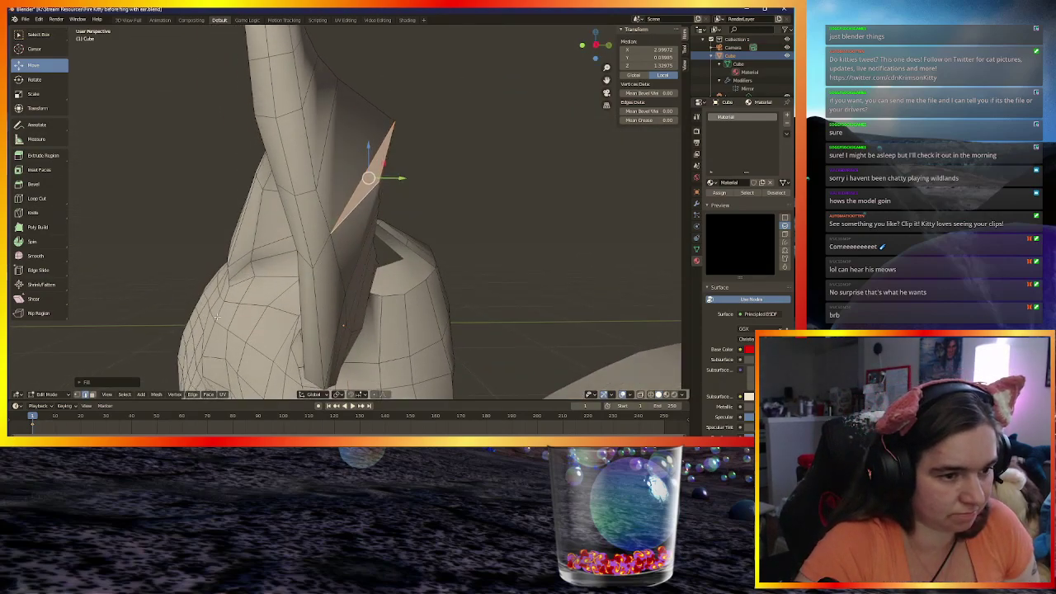
left_click(77, 396)
left_click(394, 121)
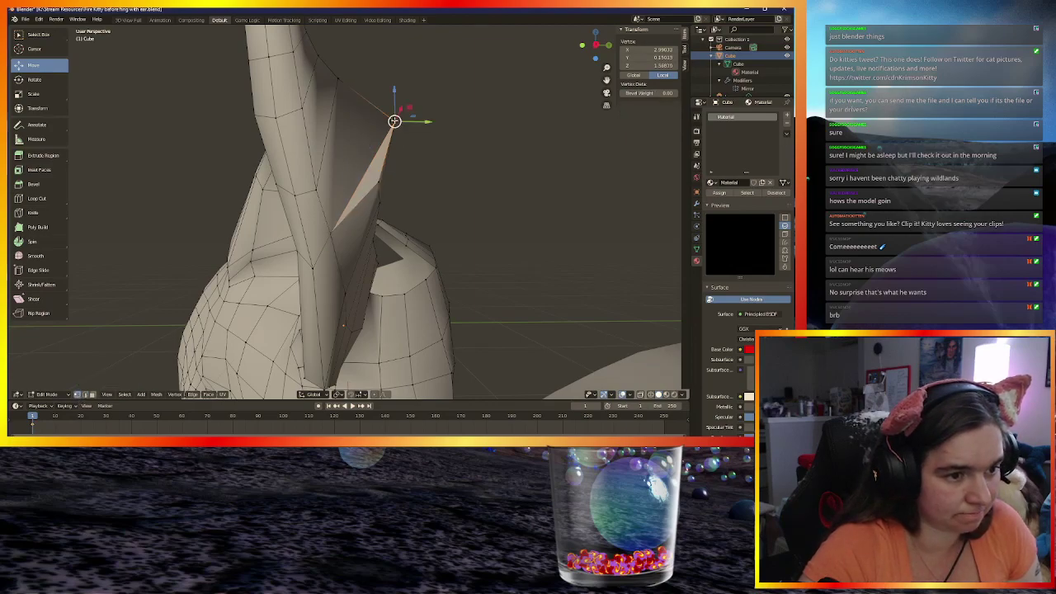
middle_click_drag(412, 109, 400, 112)
left_click_drag(380, 119, 340, 131, "shift")
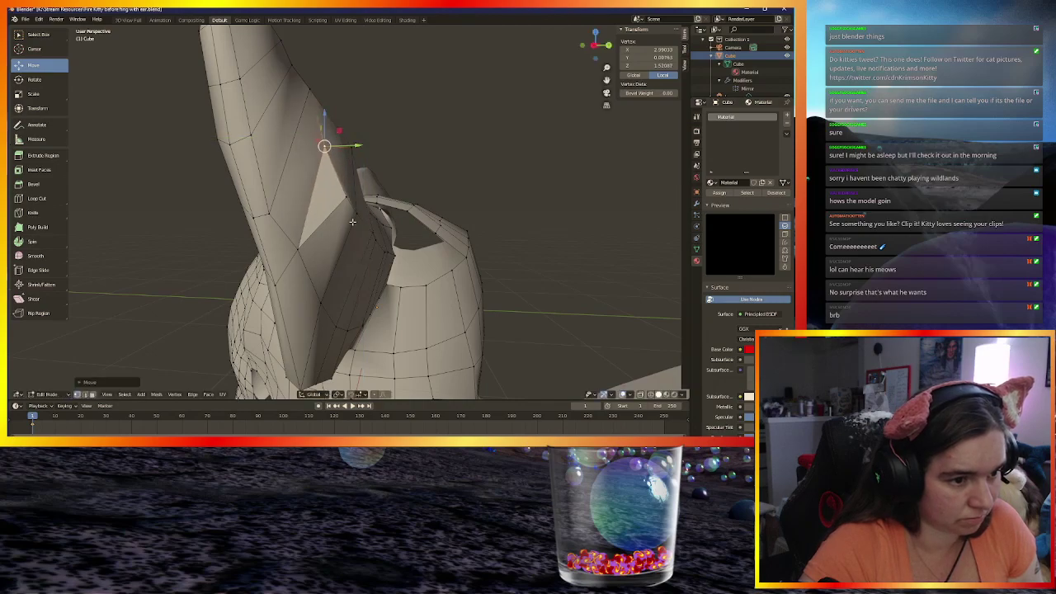
middle_click_drag(341, 199, 391, 131)
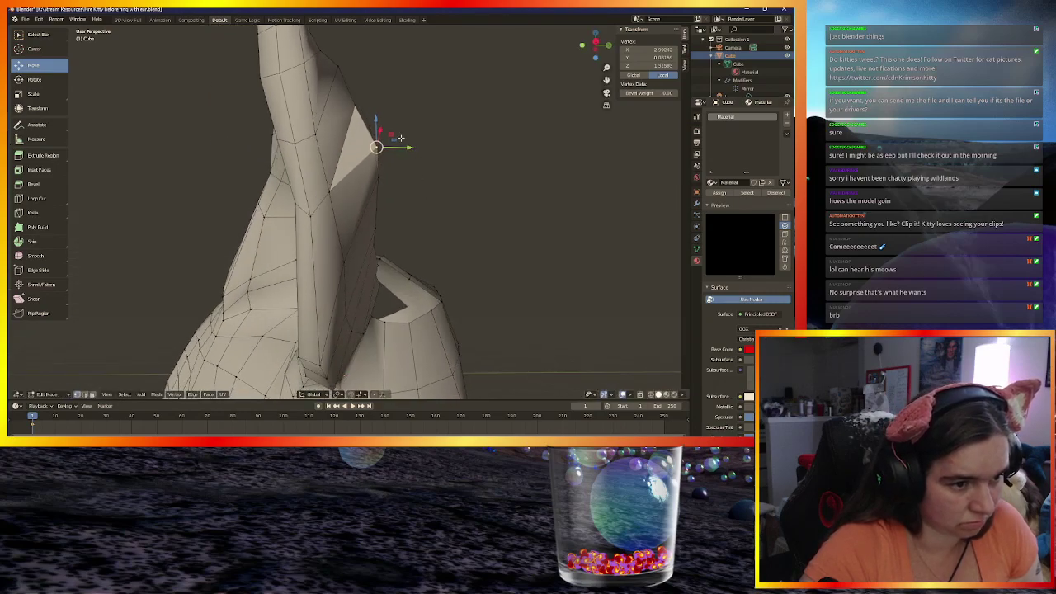
left_click_drag(391, 133, 365, 138)
middle_click_drag(366, 139, 221, 180)
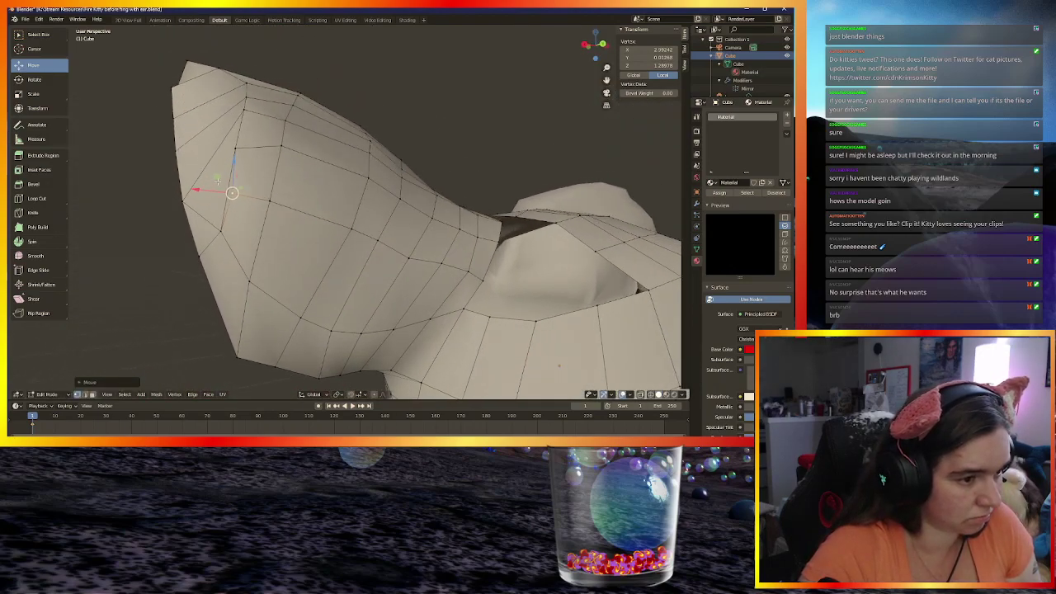
Reposition the vertices of the ear's filled inner area within the XZ plane, shifting them toward the ear's outer edge
left_click_drag(214, 175, 238, 129)
left_click(236, 148)
left_click(248, 191)
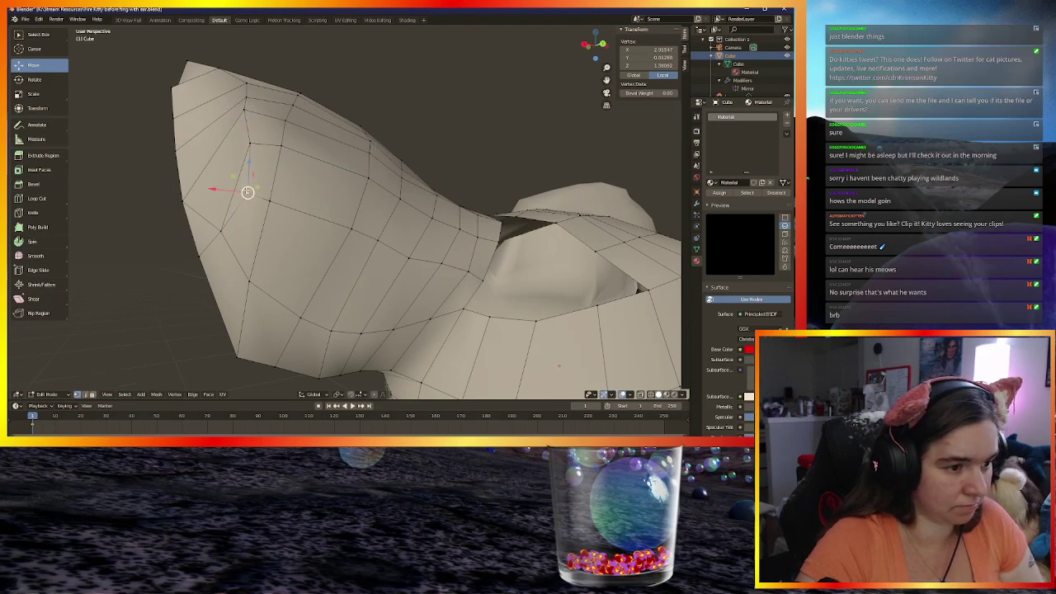
left_click_drag(235, 173, 159, 134)
middle_click_drag(162, 132, 165, 140)
key("g")
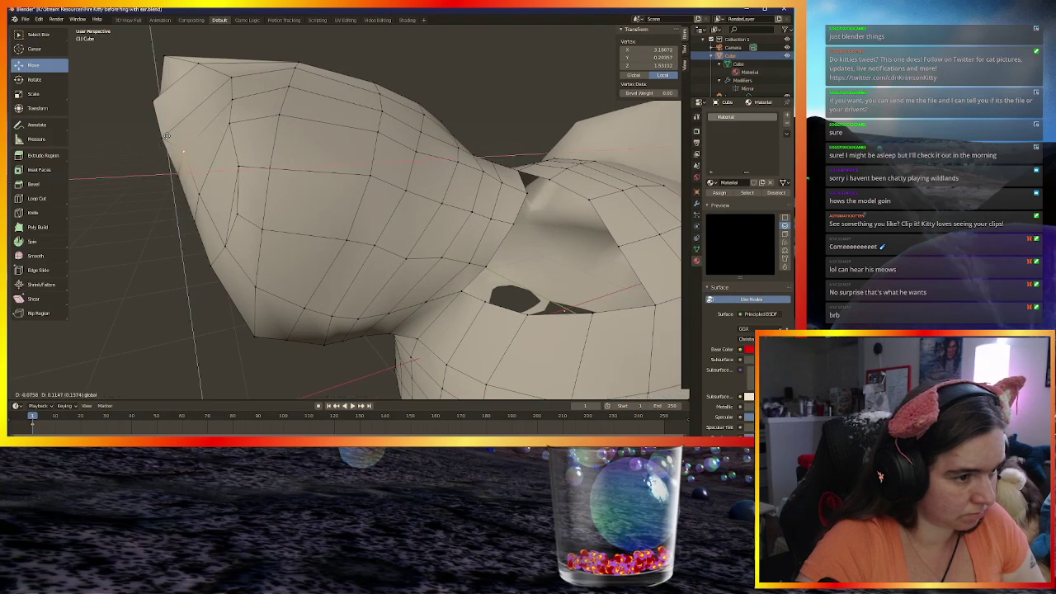
left_click(169, 136)
Move the vertices just below the ear tip within the XZ plane to space the edges more evenly
left_click_drag(163, 136, 152, 100)
left_click_drag(130, 86, 165, 73)
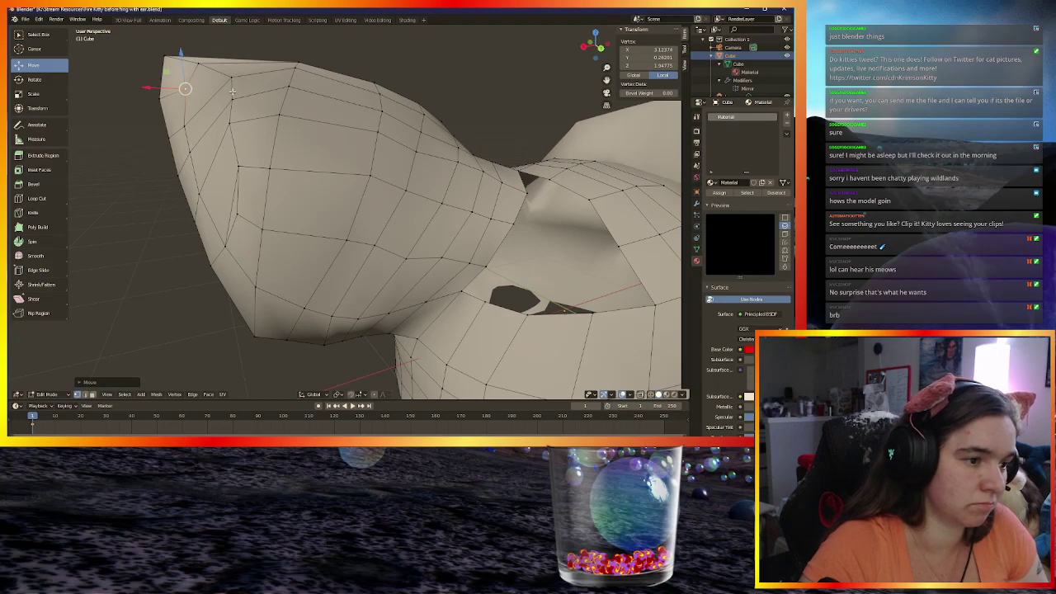
left_click(232, 98)
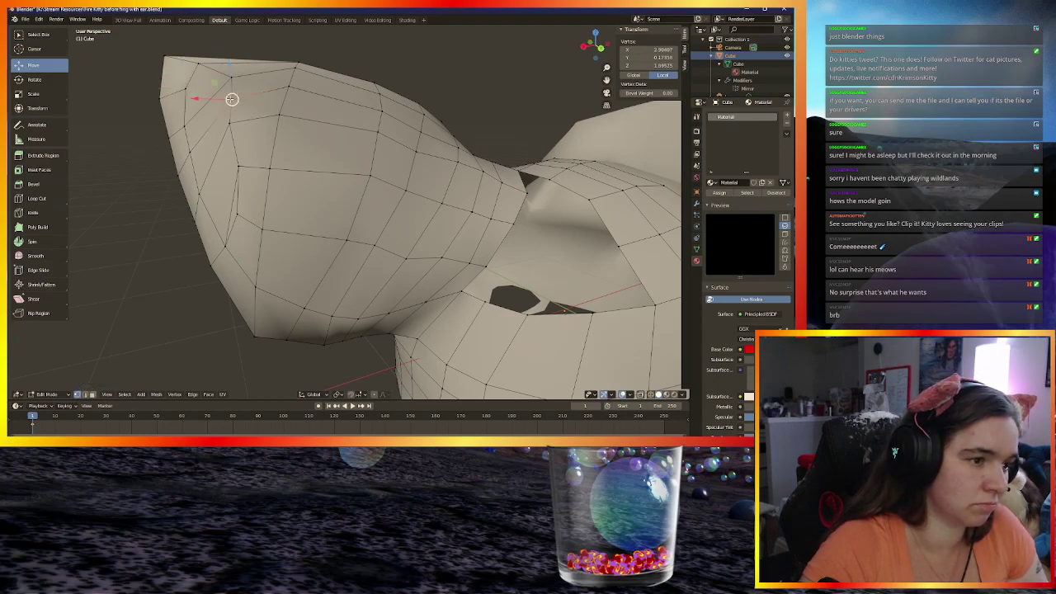
left_click_drag(214, 83, 192, 65)
left_click(231, 77)
left_click_drag(225, 107, 198, 175)
left_click(236, 166)
middle_click_drag(269, 222, 577, 215)
left_click(457, 71)
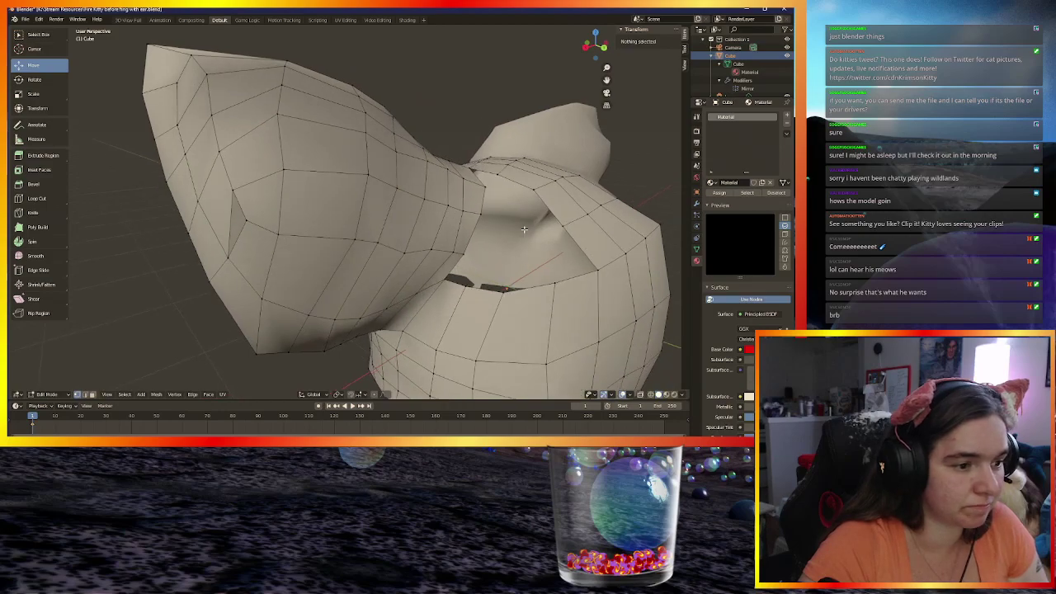
Examine the ear's surface in another shading mode and in Object Mode, then inspect its topology in Edit Mode
left_click(674, 395)
middle_click_drag(448, 306, 457, 396)
left_click(657, 395)
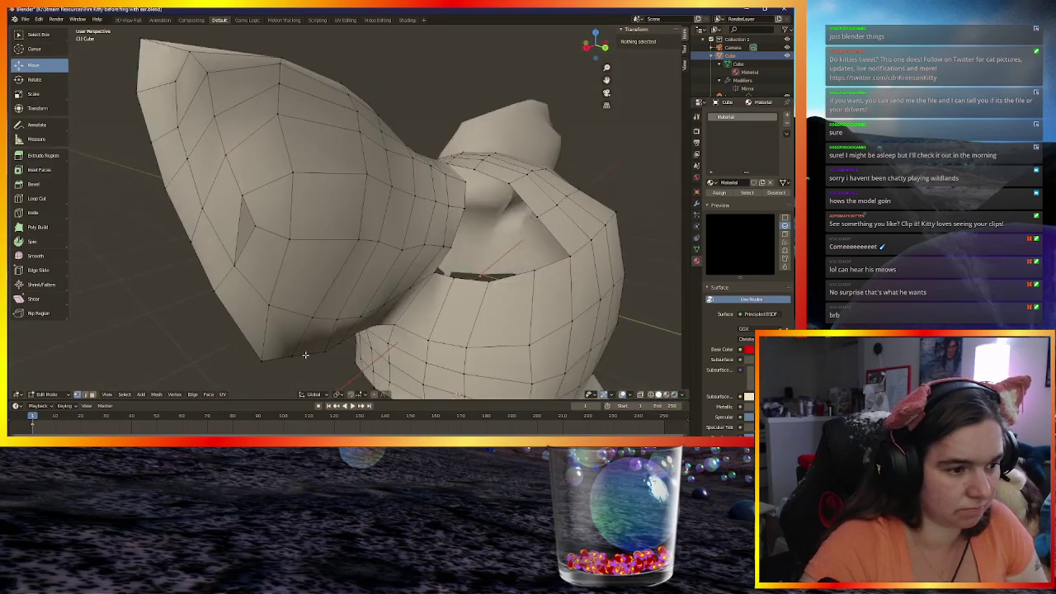
left_click(45, 395)
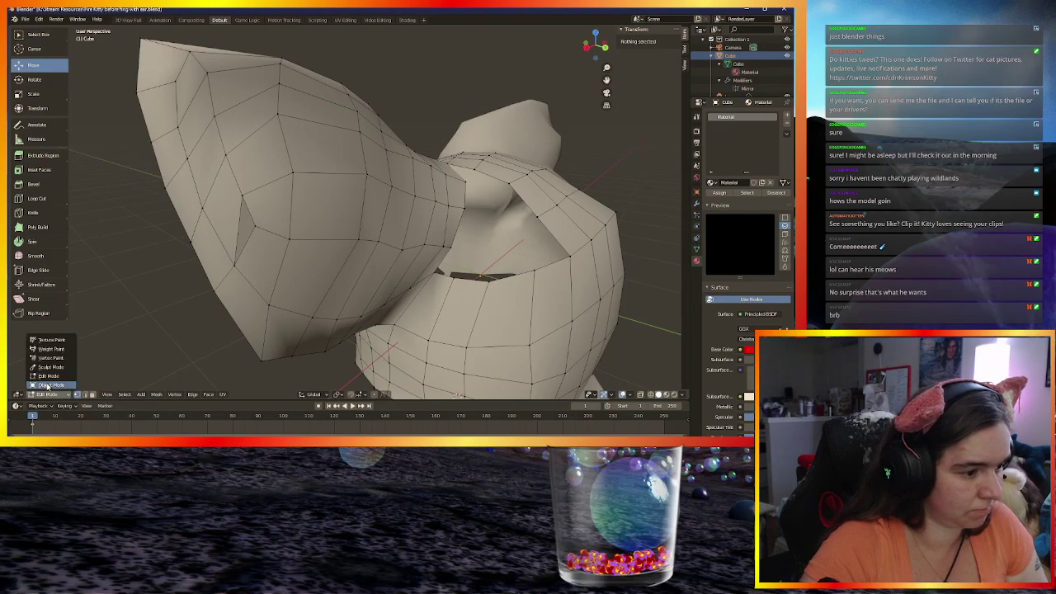
left_click(49, 384)
middle_click_drag(179, 342, 272, 314)
left_click(48, 394)
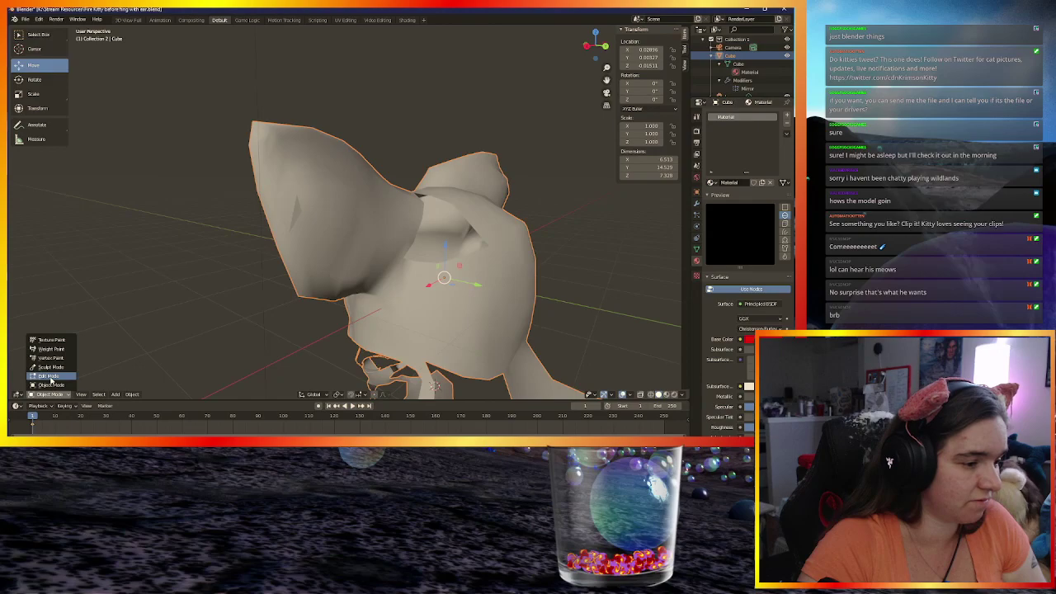
left_click(48, 376)
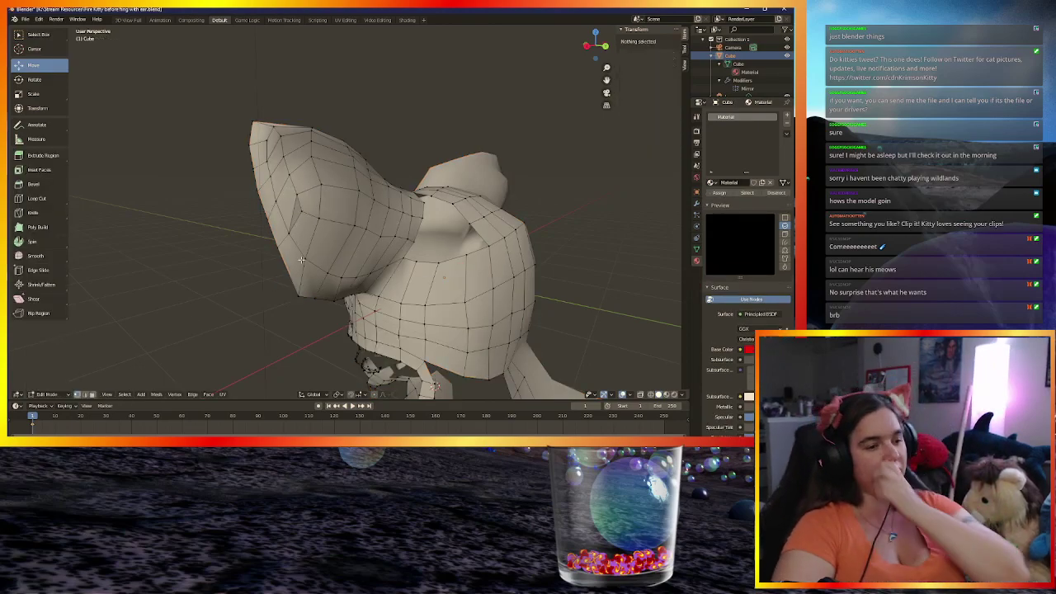
middle_click_drag(320, 222, 290, 208)
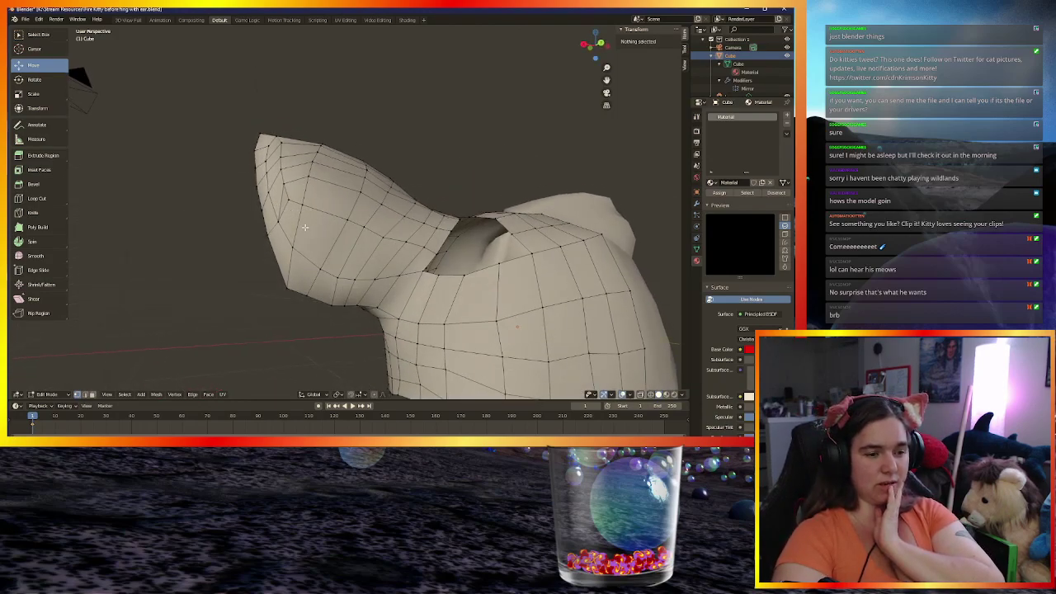
mouse_move(437, 265)
middle_mouse_down()
mouse_move(424, 300)
mouse_move(431, 262)
middle_mouse_up()
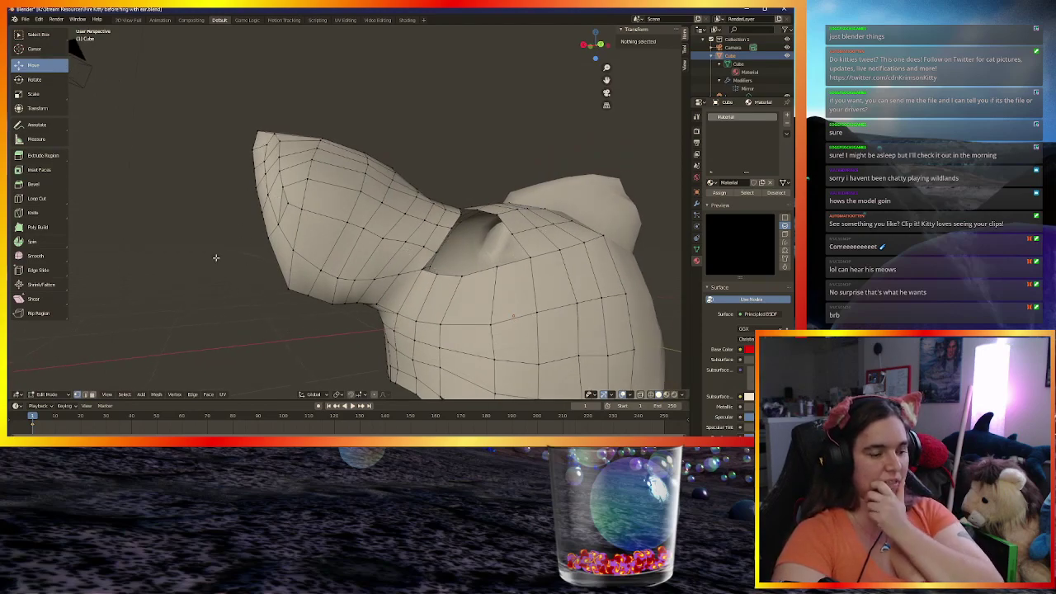
Select the row of edges running across the lower half of the ear from its outer side to its base and subdivide them
left_click(286, 212)
left_click(298, 228, "shift")
left_click(347, 249, "shift")
left_click(367, 253, "shift")
left_click(382, 254, "shift")
left_click(397, 256, "shift")
left_click(415, 255, "shift")
left_click(428, 259, "shift")
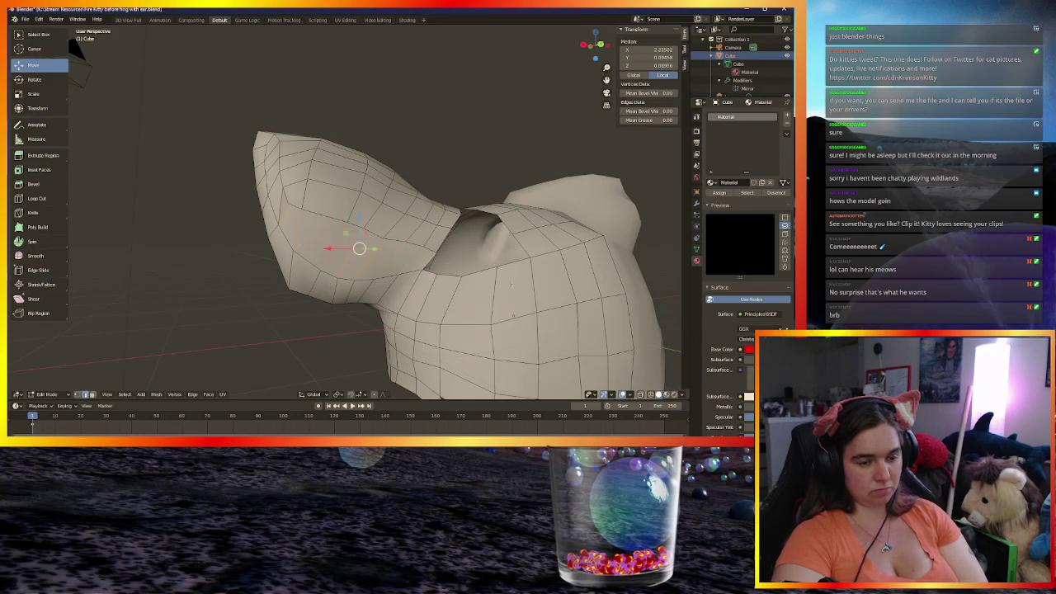
left_click(192, 394)
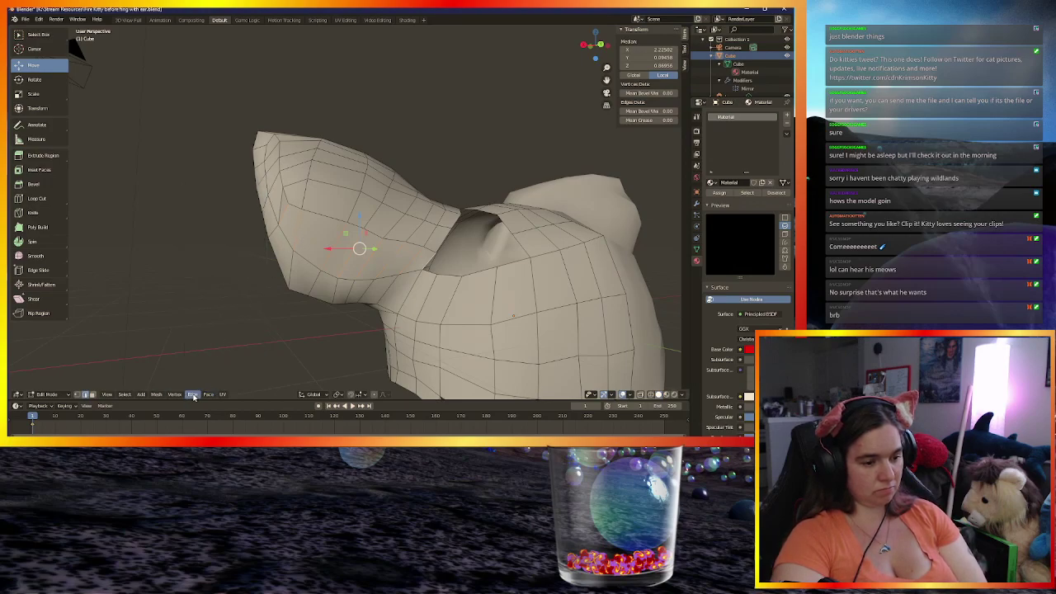
left_click(193, 395)
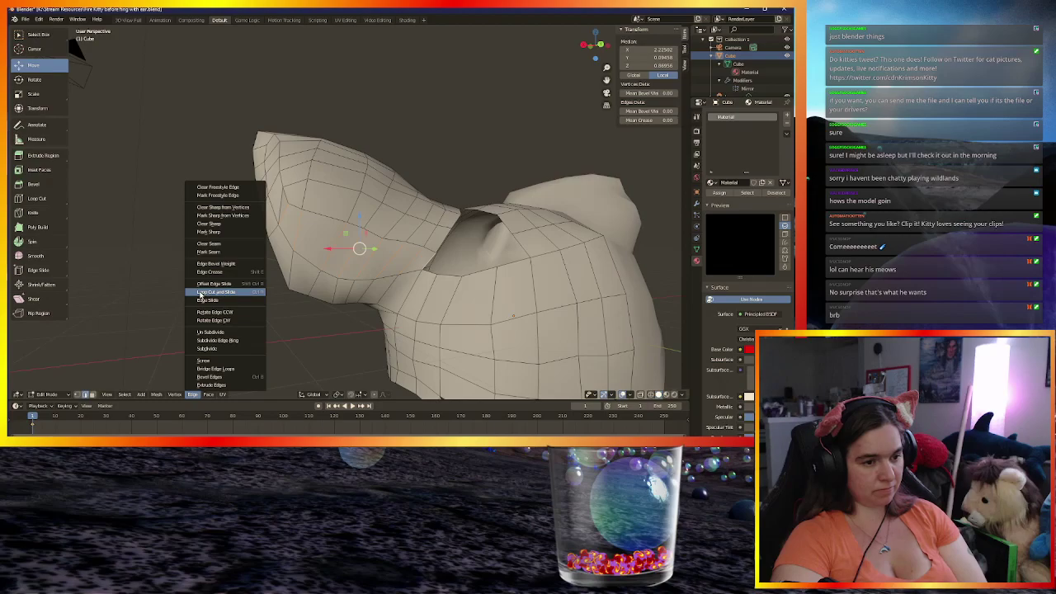
left_click(202, 349)
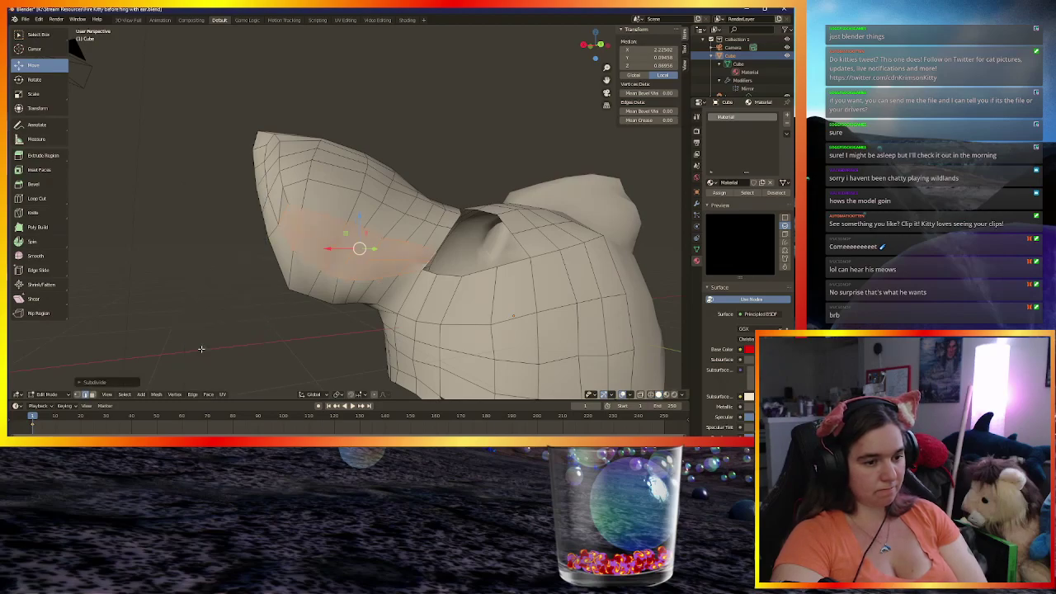
Try to even out the creased triangle on the ear by moving its lower and upper vertices within the XZ plane
middle_click_drag(282, 262, 300, 242)
scroll(296, 233, "up", 3)
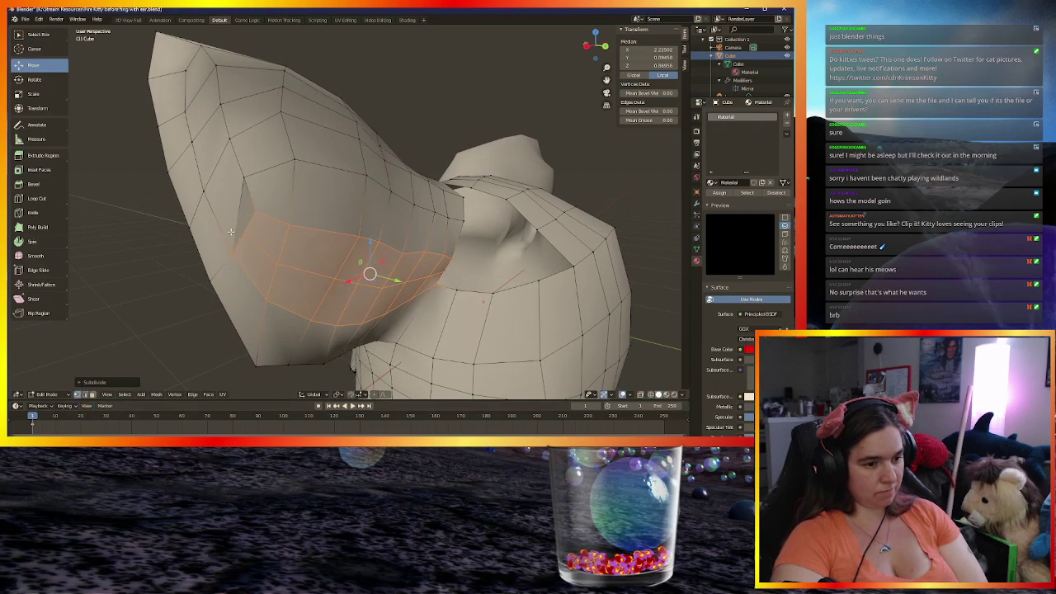
left_click(243, 231)
left_click_drag(229, 218, 244, 226)
left_click(244, 177)
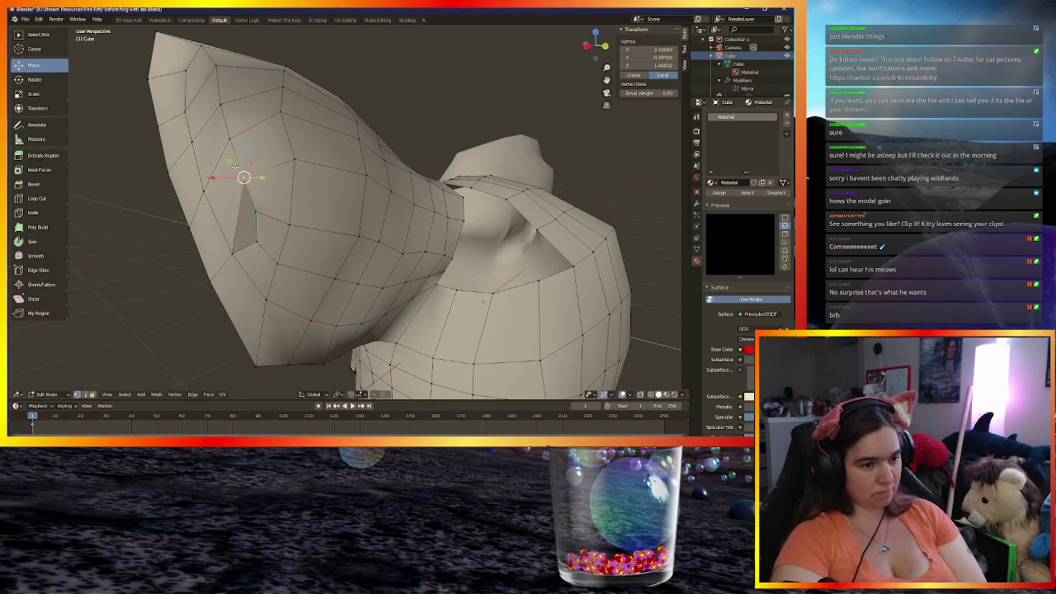
mouse_move(228, 162)
left_mouse_down()
mouse_move(203, 175)
mouse_move(211, 163)
left_mouse_up()
Try to flatten the crease by moving its lower vertex and the vertex above it within the YZ plane
middle_click_drag(248, 220, 346, 213)
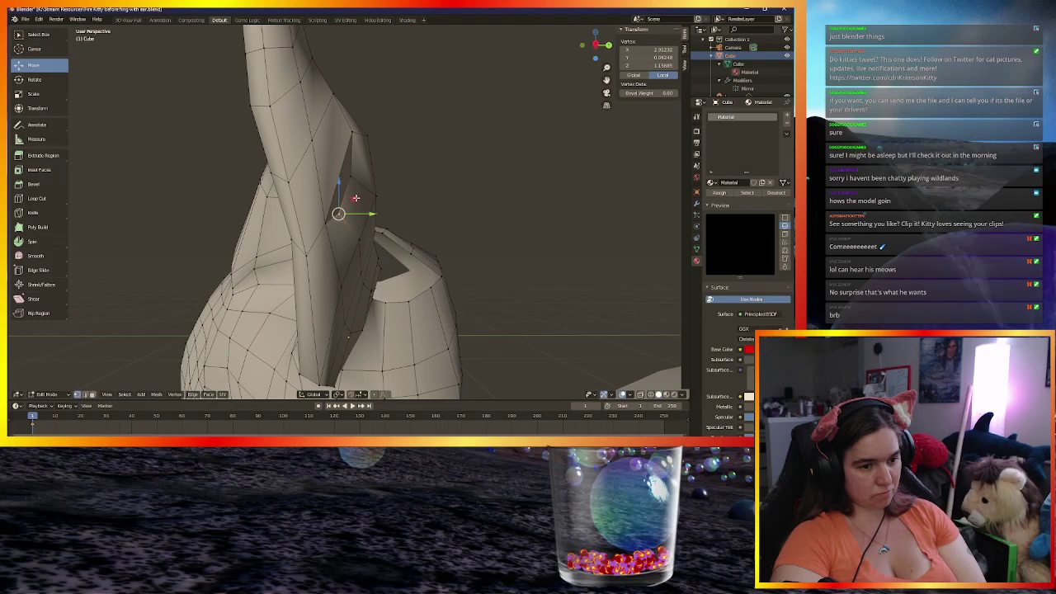
key("g")
key("shift+x")
left_click(359, 181)
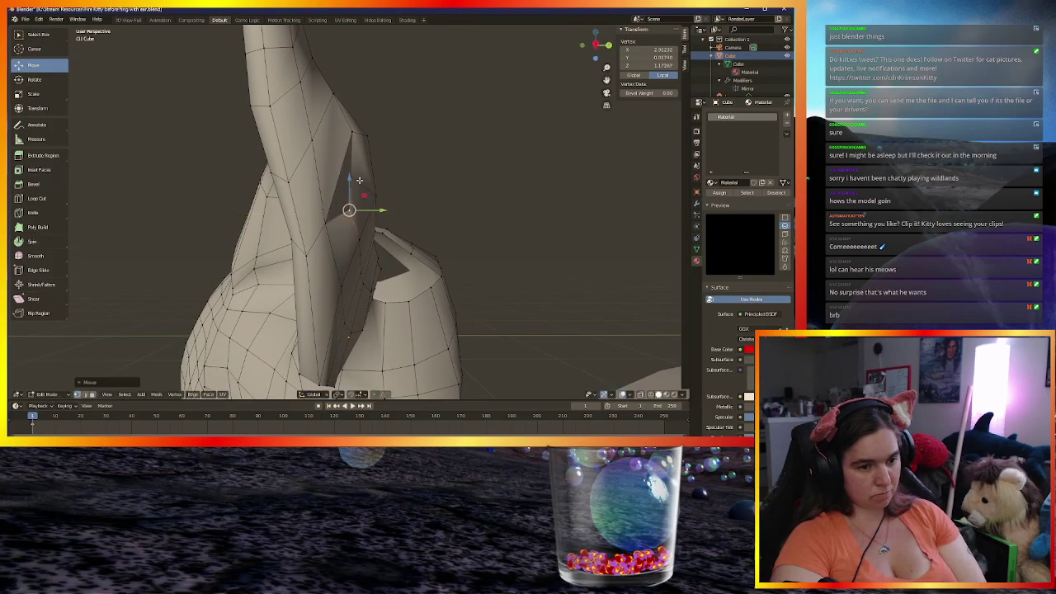
key("alt+a")
mouse_move(352, 174)
middle_mouse_down()
mouse_move(372, 189)
mouse_move(333, 191)
mouse_move(360, 188)
middle_mouse_up()
left_click(288, 194)
key("g")
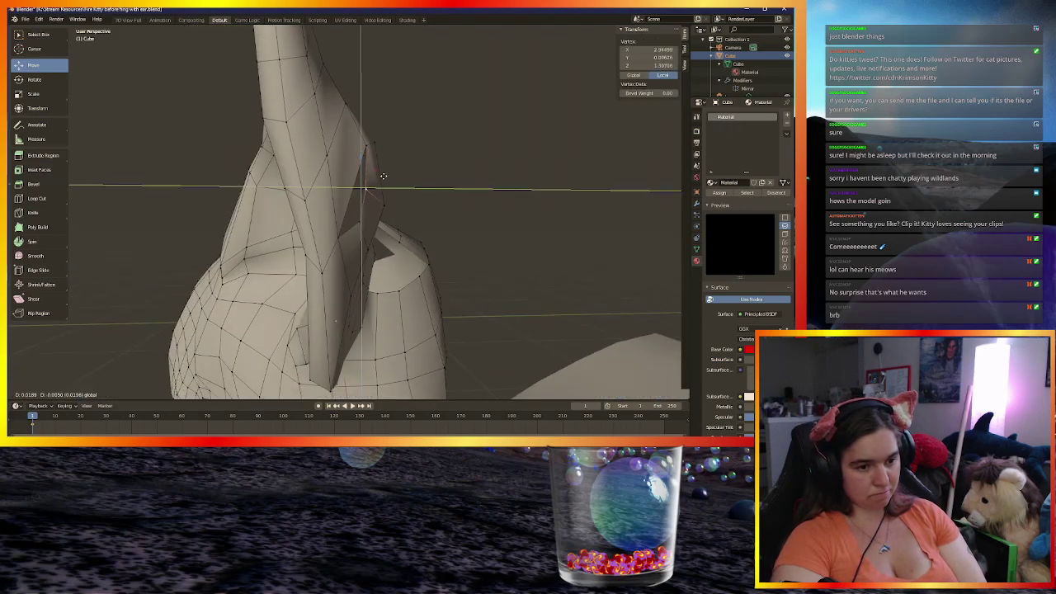
left_click(391, 175)
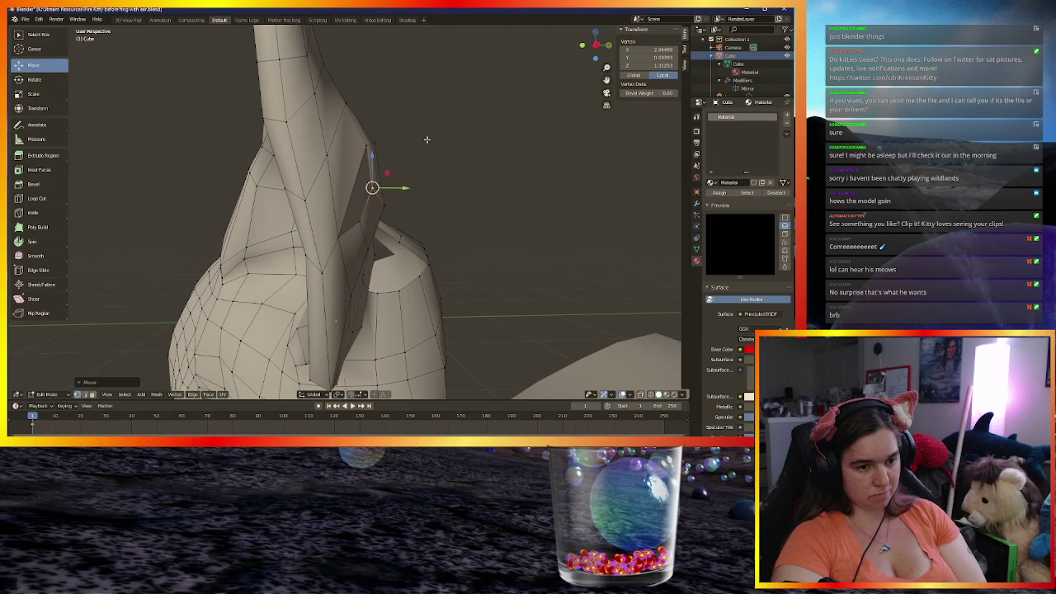
Try to shift the crease's lower vertex toward the ear's outer edge within the XZ plane
left_click(429, 142)
middle_click_drag(473, 181, 252, 233)
left_click(249, 227)
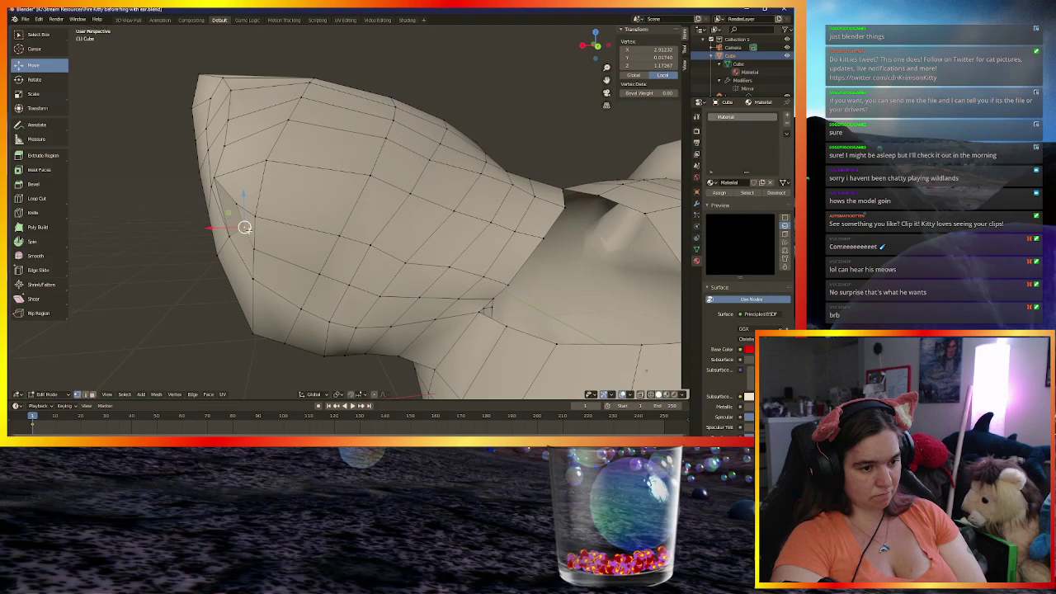
key("g")
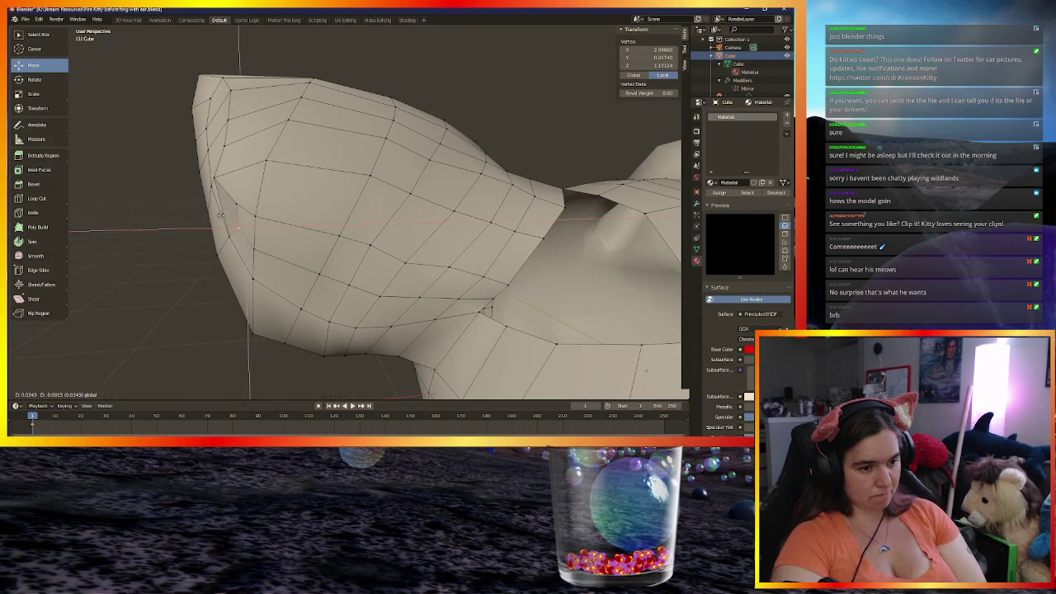
left_click(220, 215)
left_click(128, 181)
middle_click_drag(129, 180, 335, 232)
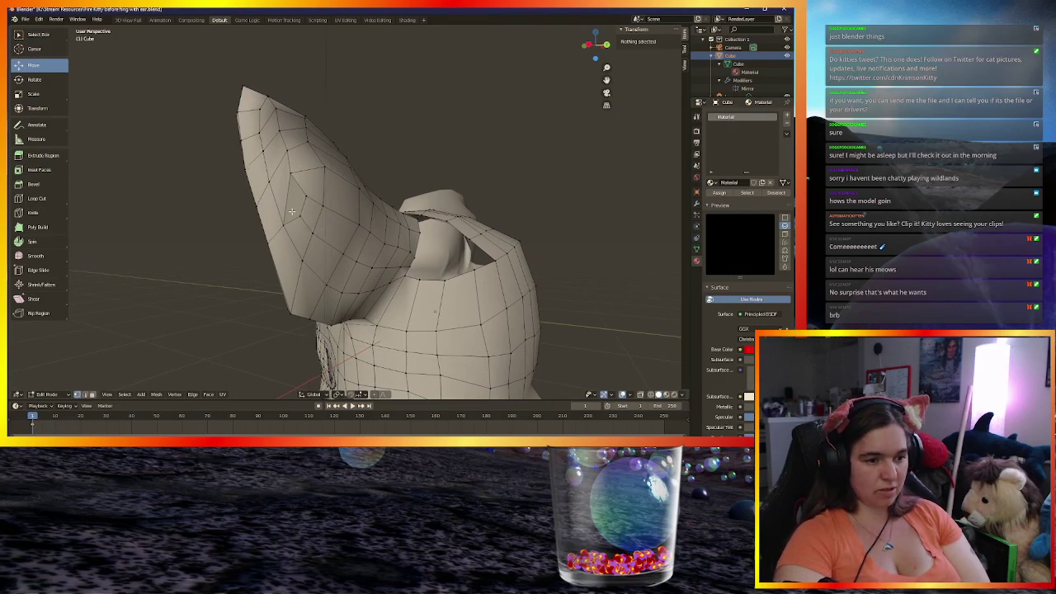
Delete the creased face on the inner side of the ear
middle_click_drag(291, 211, 336, 185)
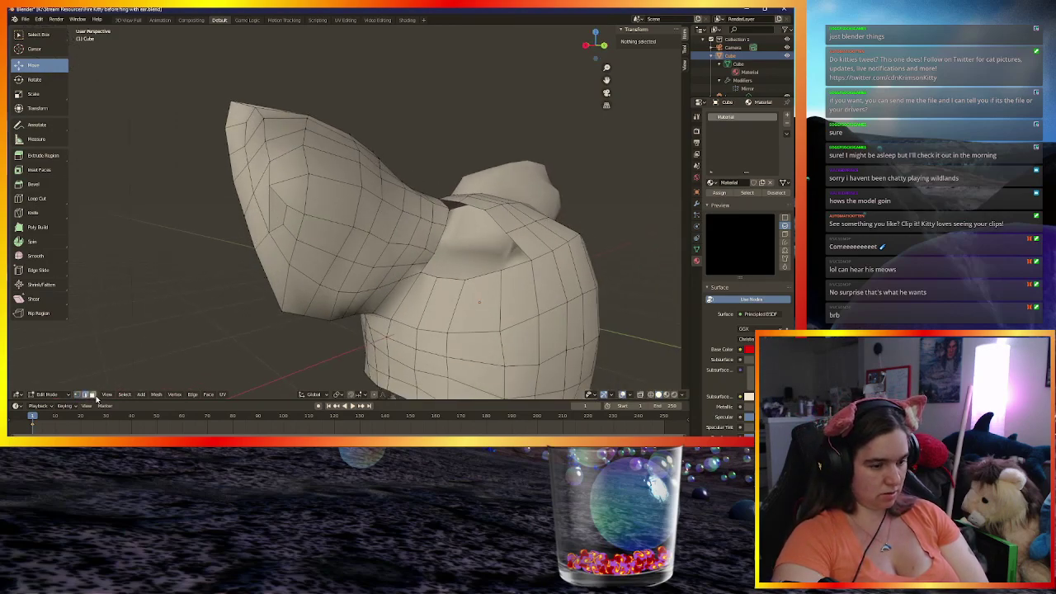
left_click(283, 213)
key("x")
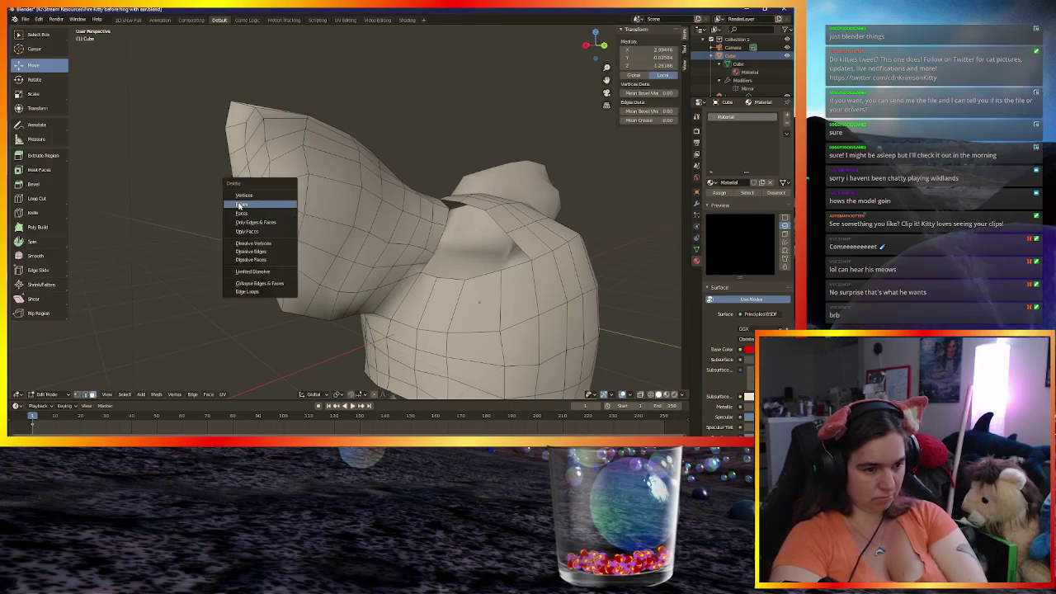
left_click(251, 212)
middle_click_drag(286, 208, 294, 201)
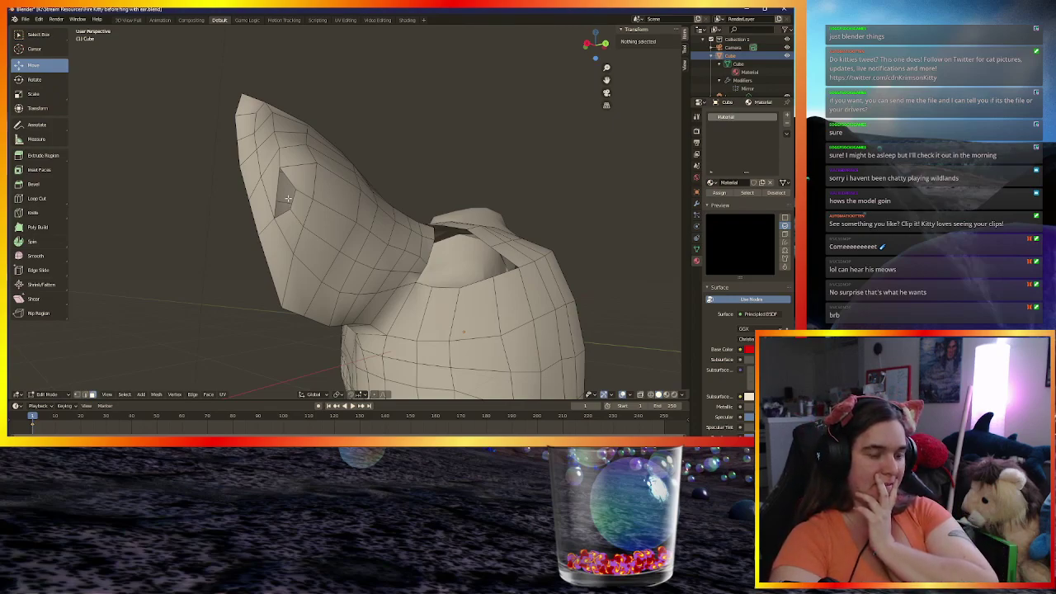
mouse_move(288, 199)
middle_mouse_down()
mouse_move(250, 245)
mouse_move(250, 184)
mouse_move(279, 191)
middle_mouse_up()
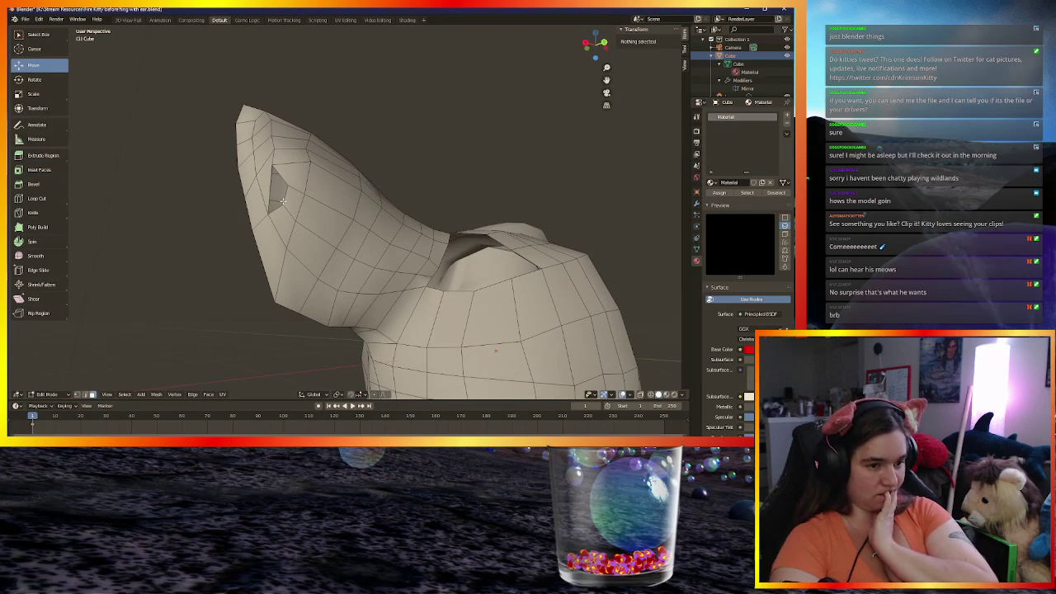
middle_click_drag(294, 192, 228, 213)
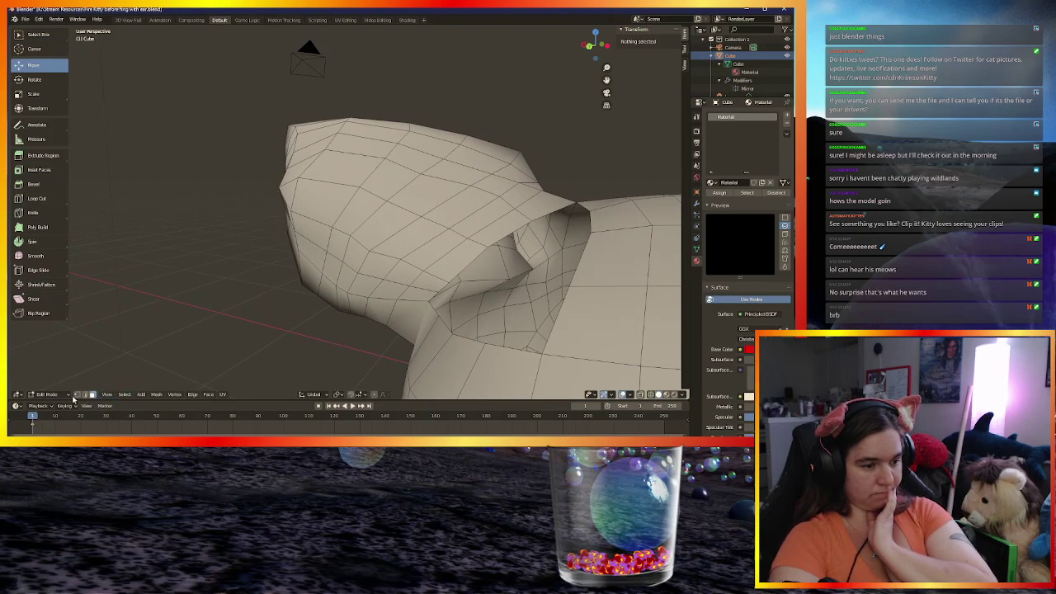
Move the vertex at the top of the hole inward within the XZ plane to narrow the hole
left_click(278, 188)
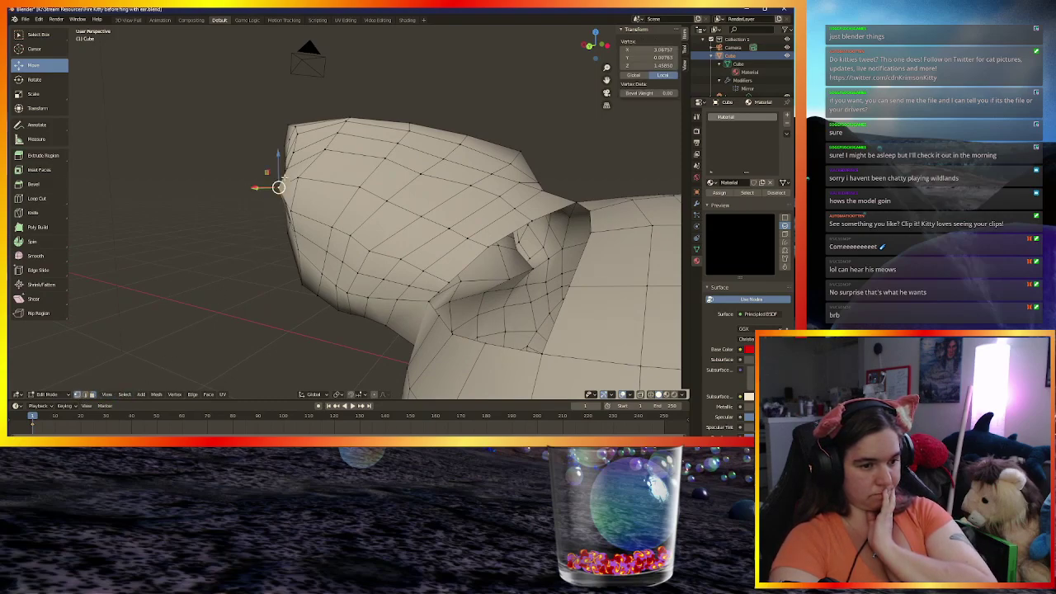
middle_click_drag(268, 171, 244, 183)
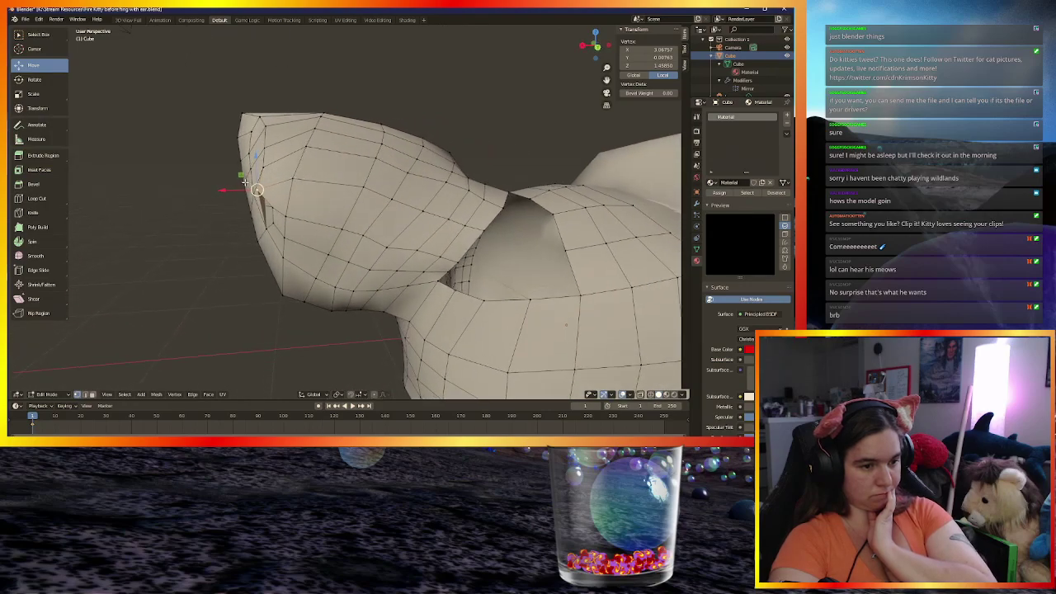
left_click_drag(241, 175, 250, 173)
middle_click_drag(251, 174, 359, 260)
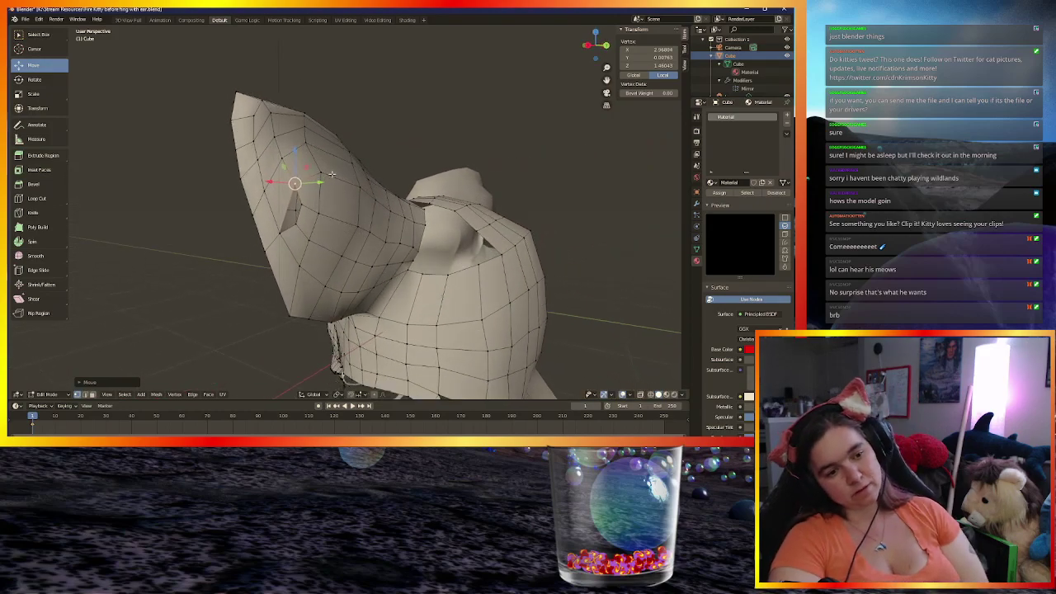
middle_click_drag(322, 189, 303, 171)
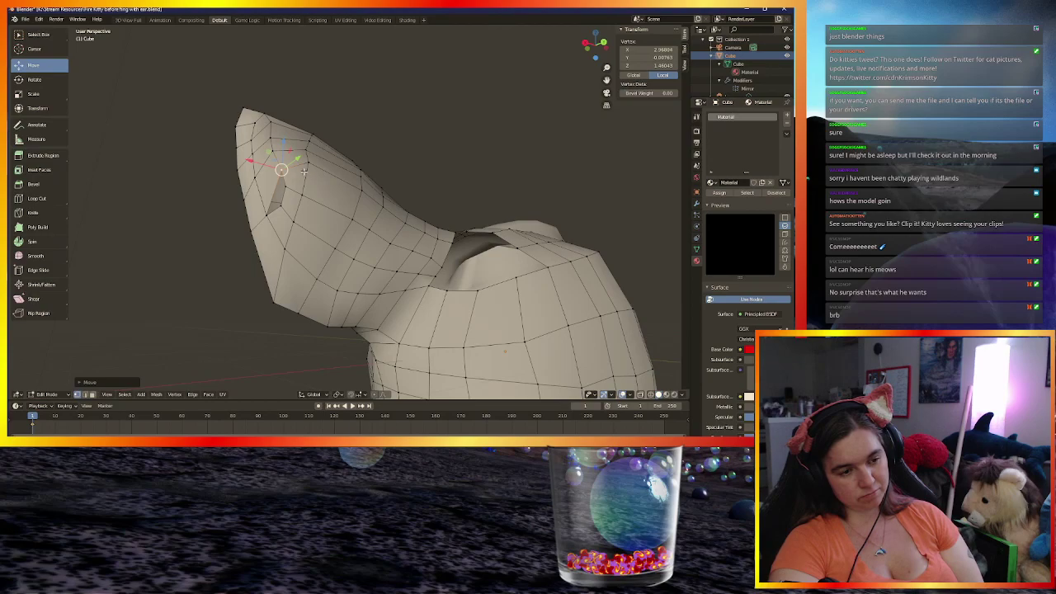
Undo the face deletion and the recent vertex moves around the crease, back to the selected edge row across the lower ear
key("alt+a")
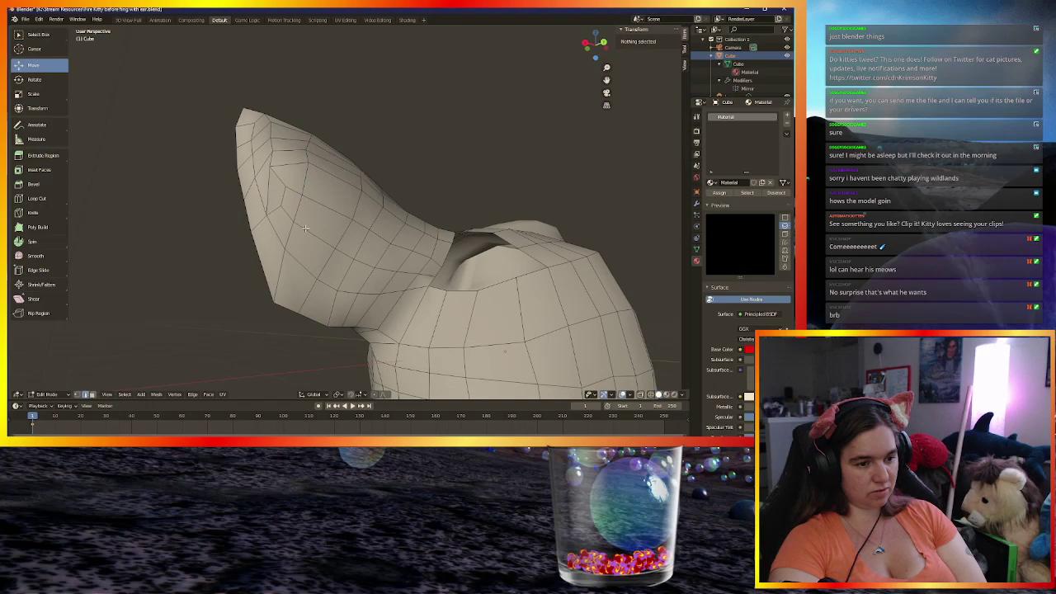
left_click(282, 206)
left_click(288, 187)
left_click(282, 206)
left_click(277, 167)
left_click(311, 239, "alt")
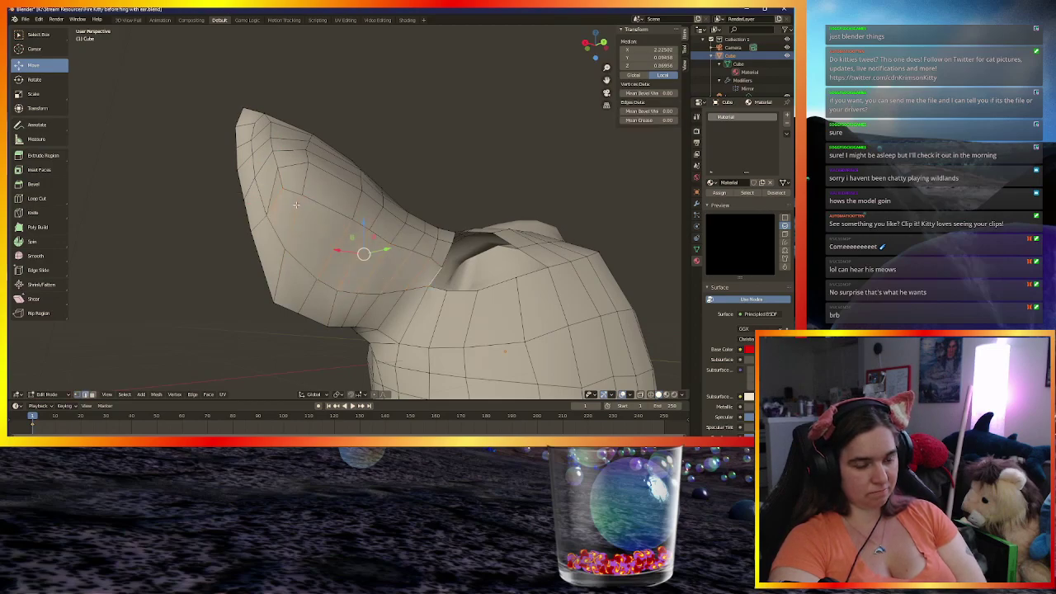
Delete the narrow creased face near the ear's outer edge
middle_click_drag(296, 208, 292, 219)
left_click(171, 220)
middle_click_drag(171, 220, 273, 198)
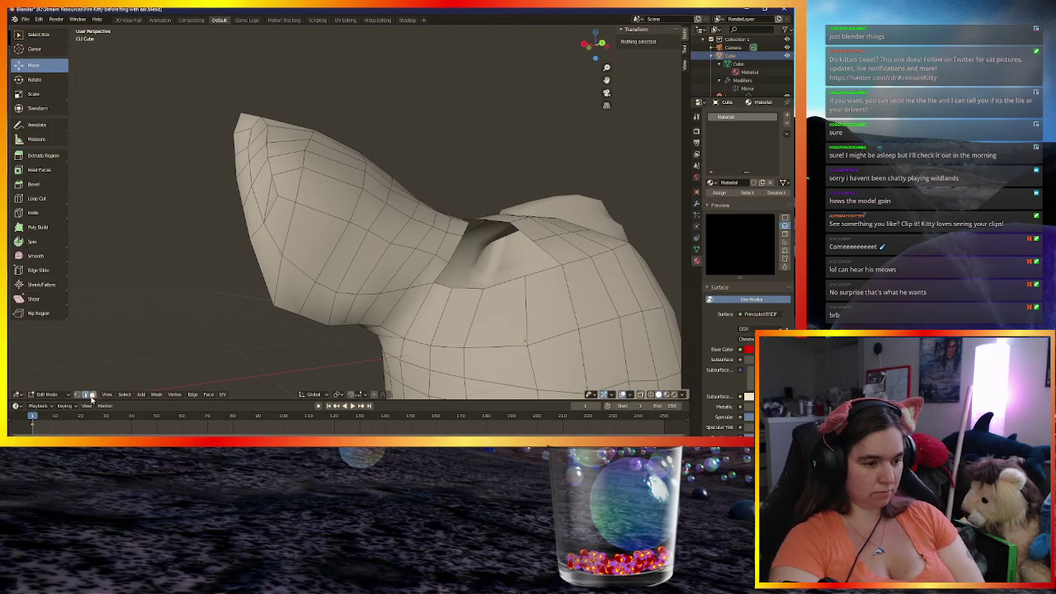
left_click(275, 194)
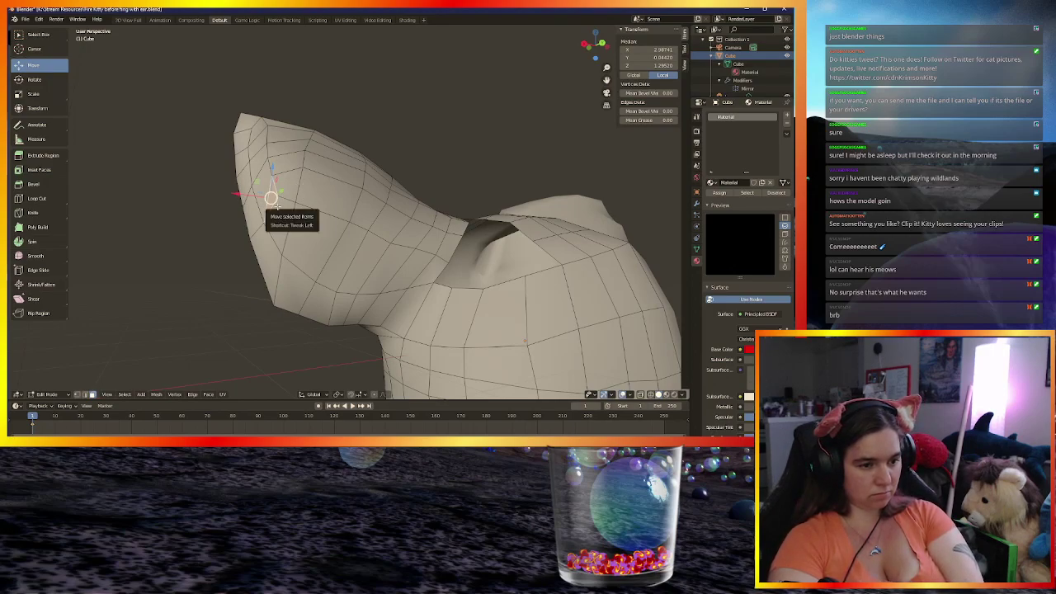
middle_click_drag(301, 182, 283, 218)
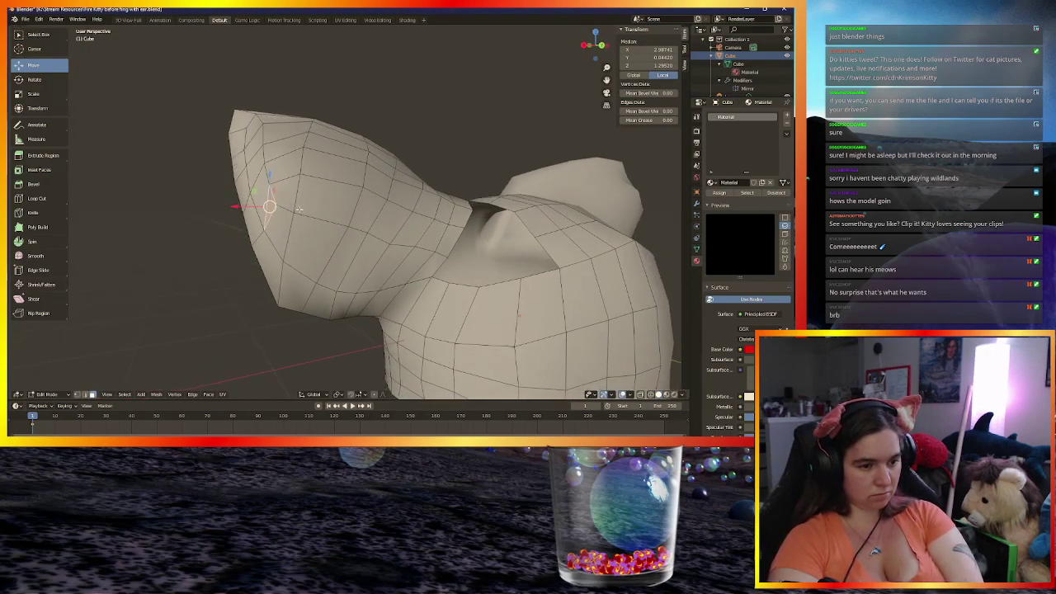
key("x")
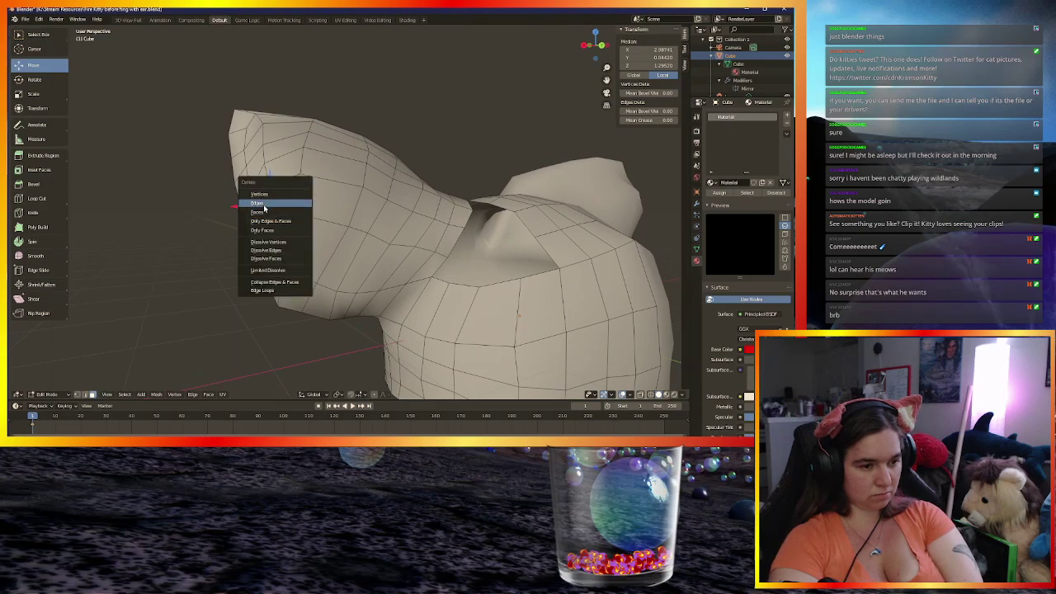
left_click(290, 203)
middle_click_drag(293, 205, 307, 192)
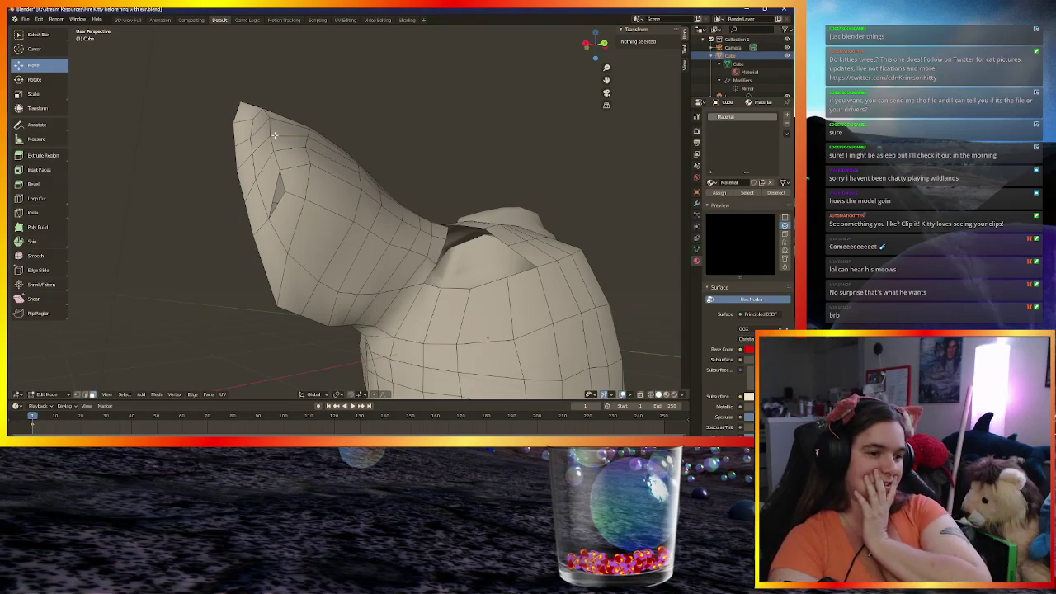
Close the small hole in the ear by merging its top vertex into the neighbouring vertex on its inner side
middle_click_drag(294, 150, 291, 176)
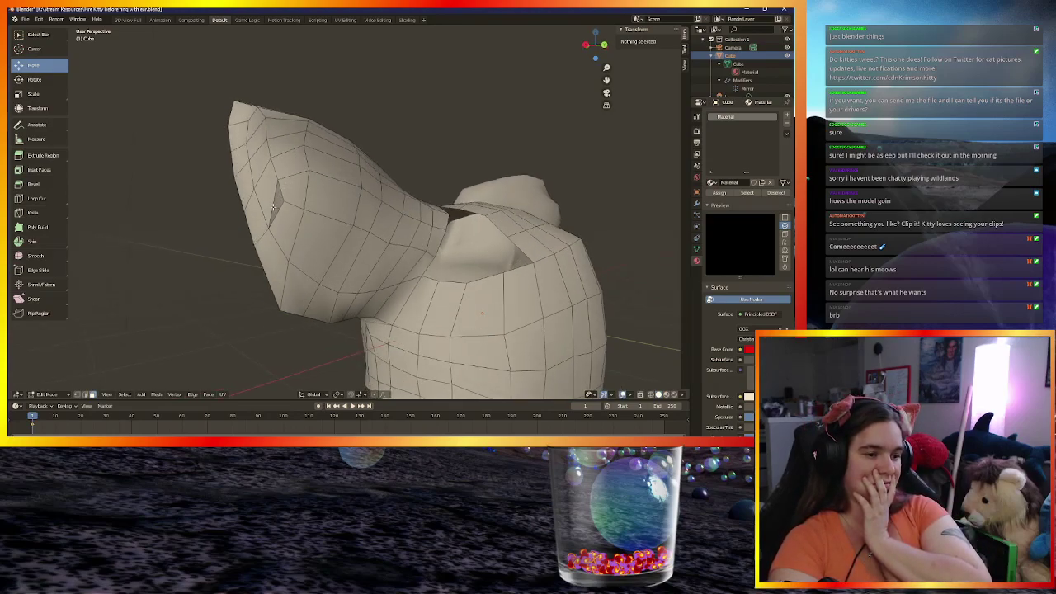
scroll(274, 205, "up", 3)
middle_click_drag(238, 188, 146, 299)
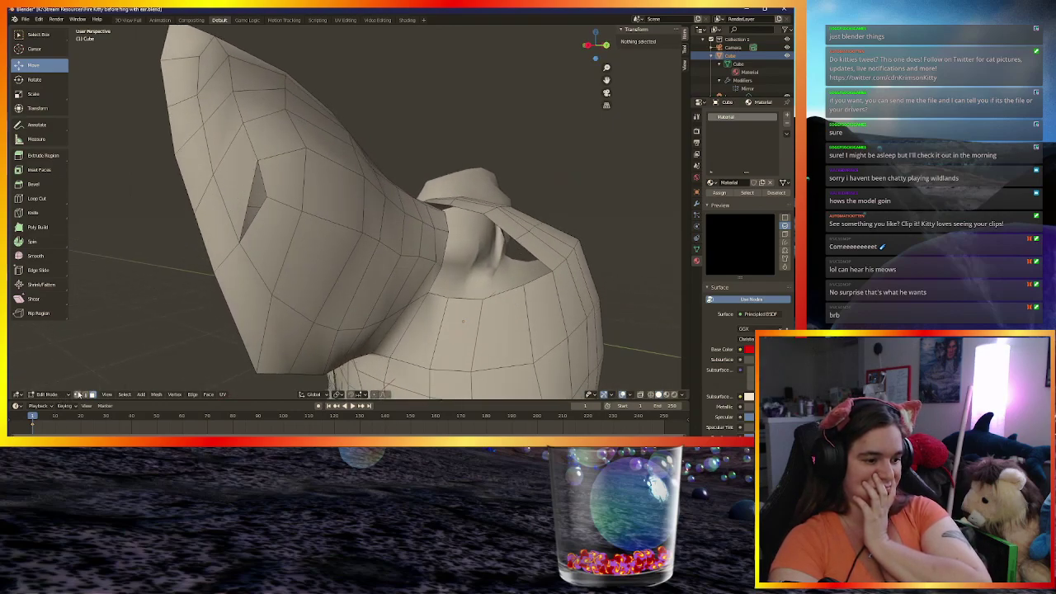
left_click(257, 160)
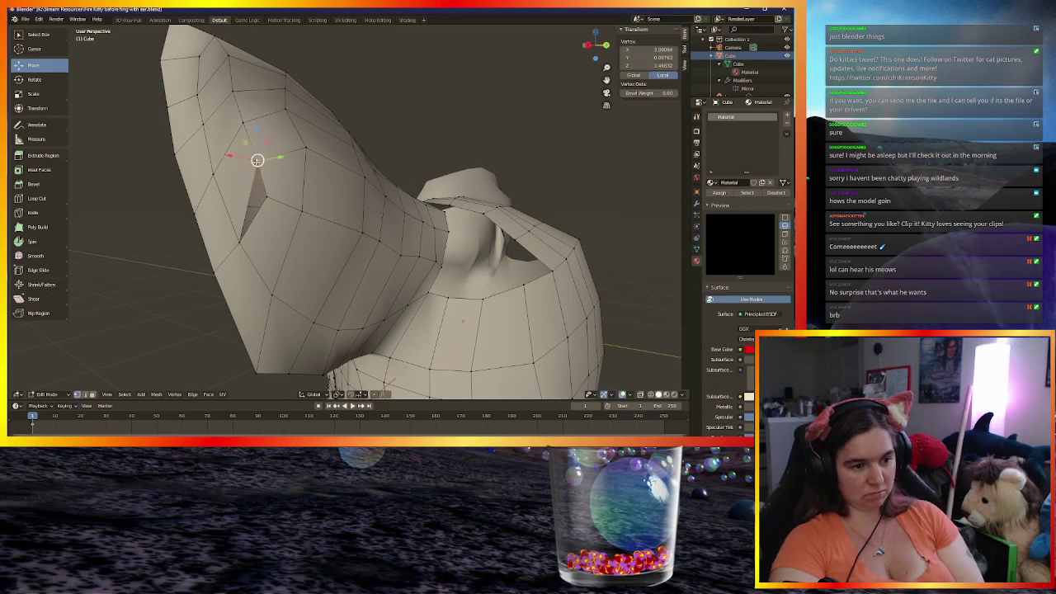
left_click(266, 195, "shift")
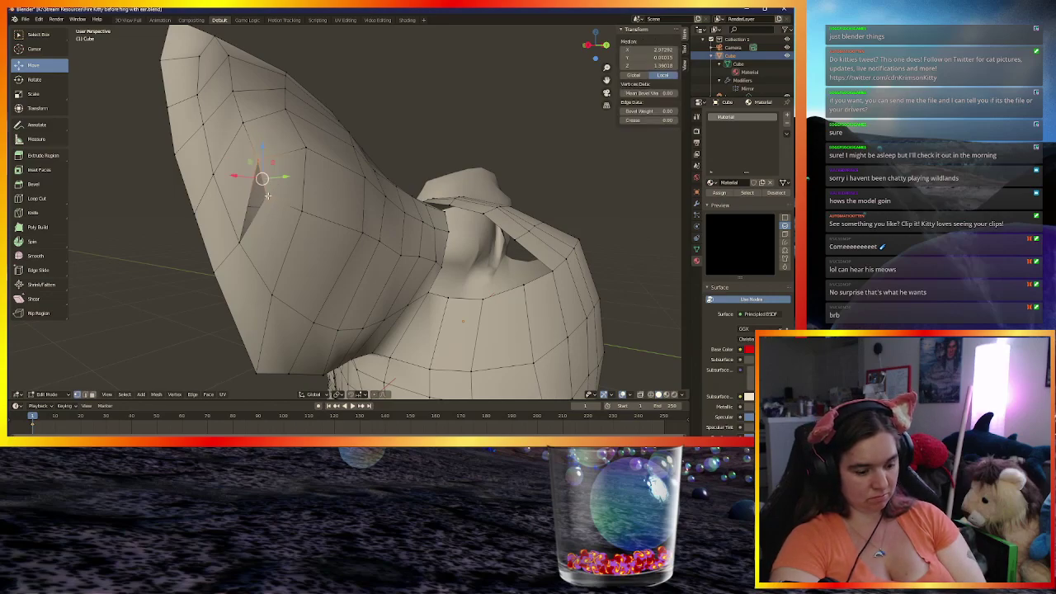
key("m")
left_click(256, 195)
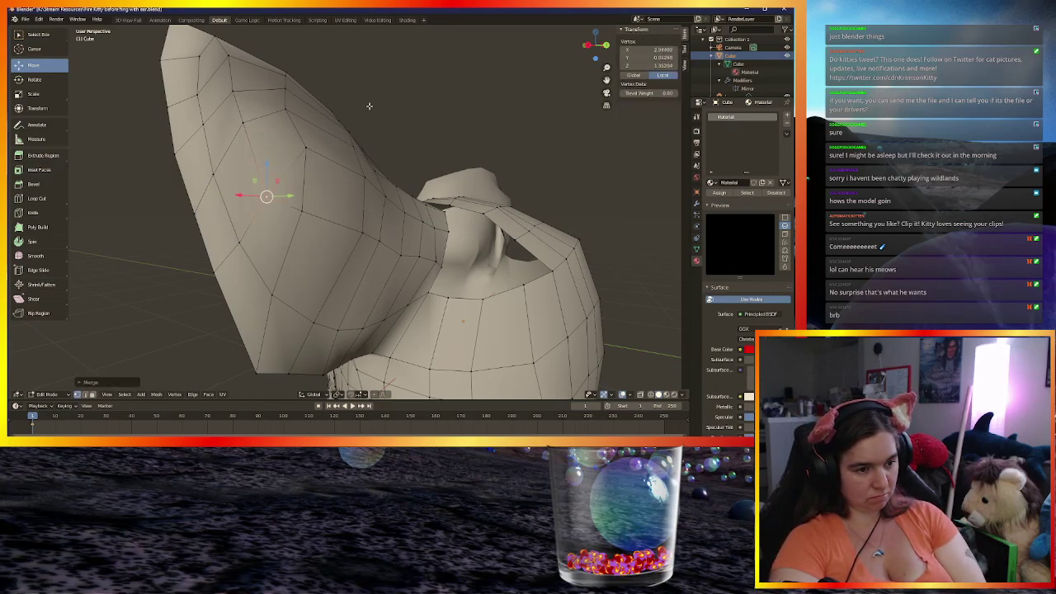
Inspect the repaired ear surface and its junction with the head, including in Object Mode without the wireframe
left_click(414, 77)
middle_click_drag(414, 77, 277, 181)
left_click(278, 203)
left_click_drag(283, 192, 305, 152)
left_click(304, 164)
middle_click_drag(262, 144, 239, 252)
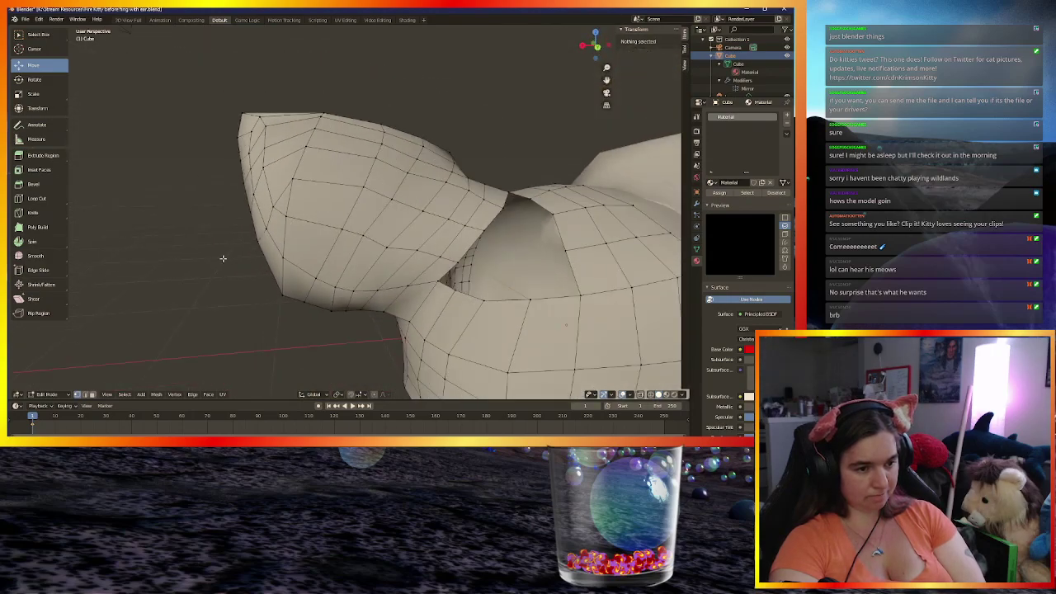
left_click(47, 394)
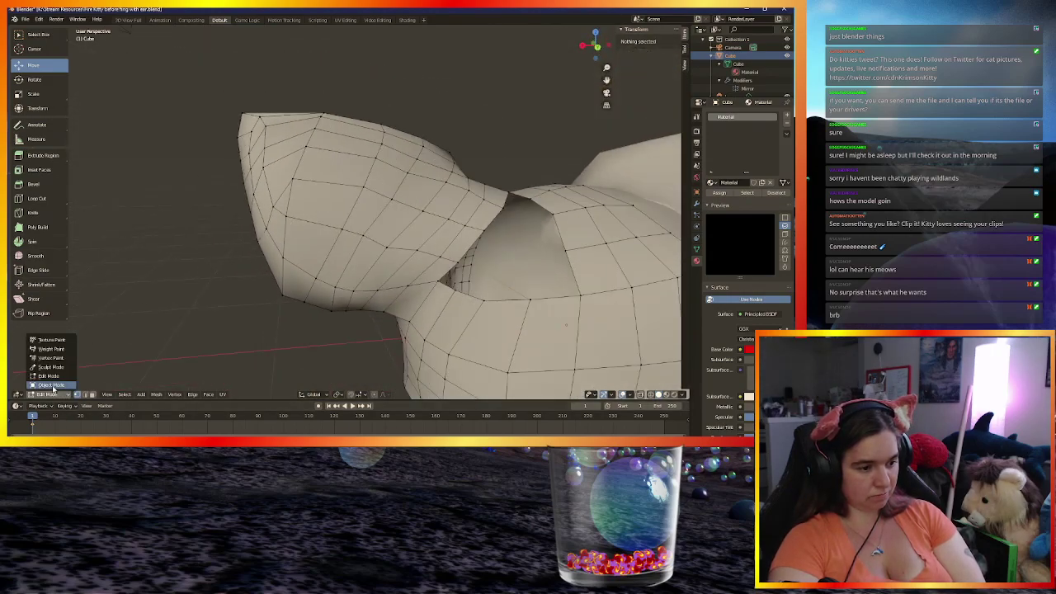
left_click(49, 387)
mouse_move(172, 309)
middle_mouse_down()
mouse_move(238, 281)
mouse_move(217, 285)
mouse_move(181, 251)
mouse_move(134, 271)
mouse_move(230, 226)
mouse_move(306, 243)
mouse_move(334, 293)
mouse_move(219, 292)
mouse_move(187, 316)
middle_mouse_up()
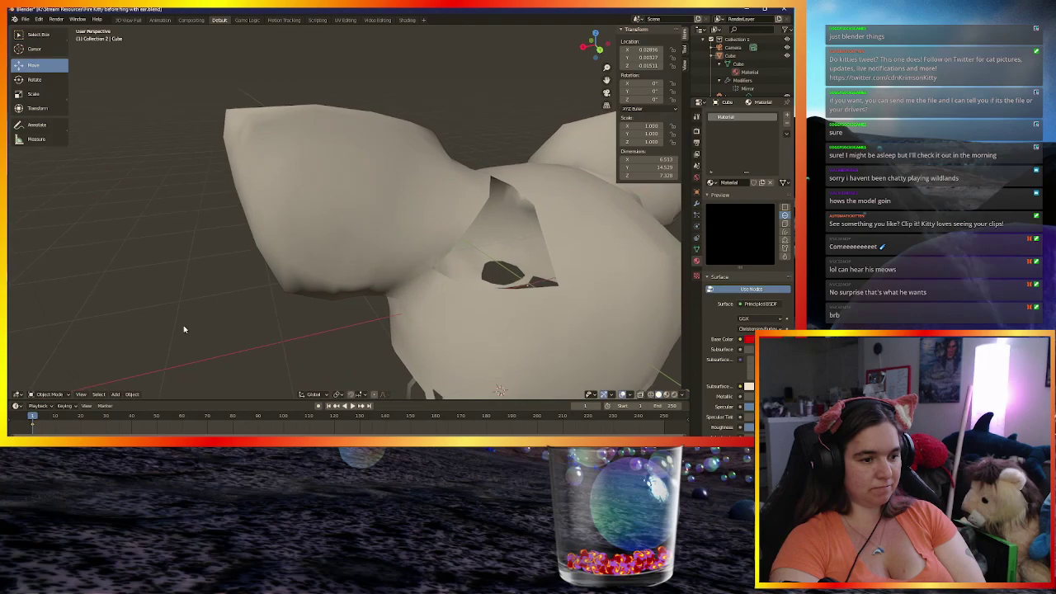
left_click(50, 394)
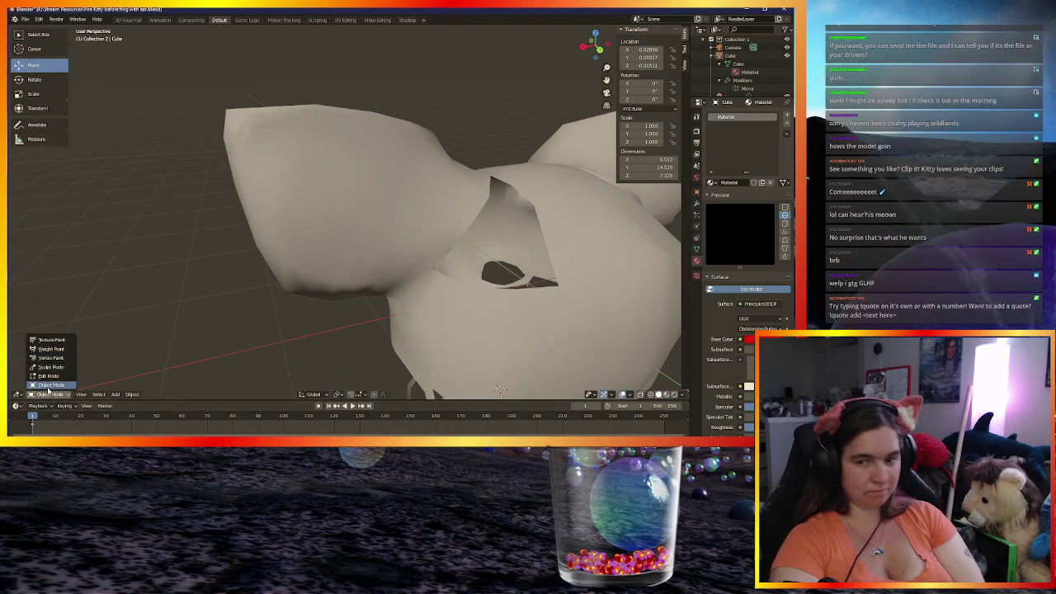
left_click(66, 386)
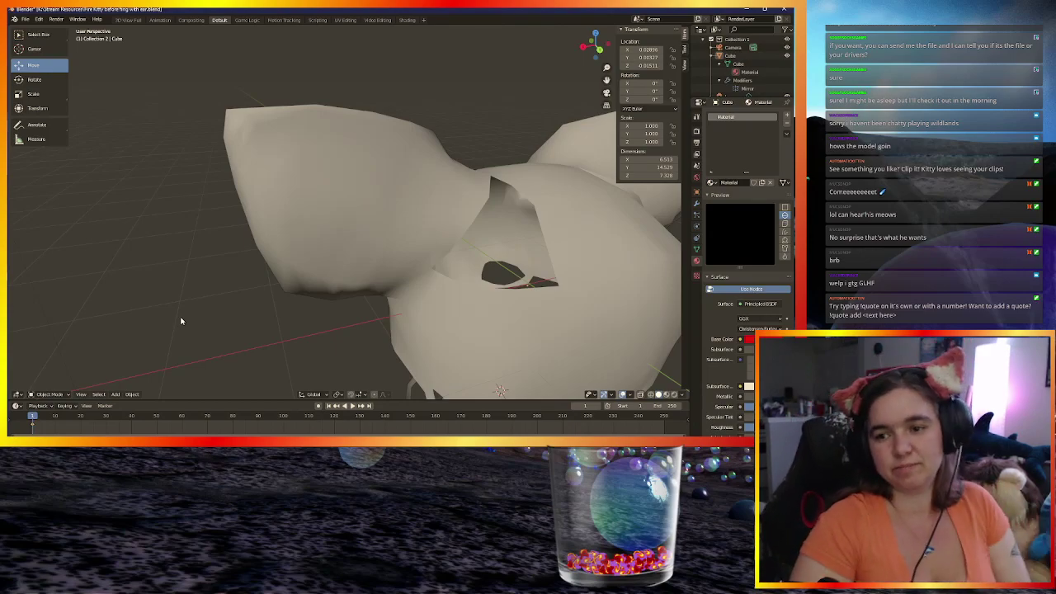
scroll(443, 252, "up", 3)
middle_click_drag(444, 252, 371, 321)
scroll(335, 253, "down", 5)
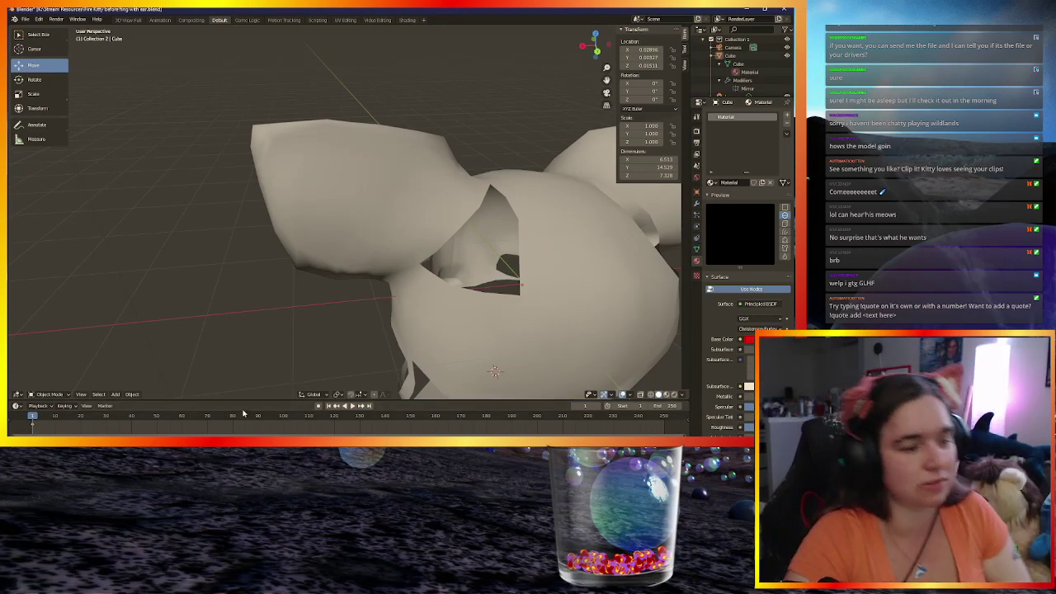
Return to Edit Mode and examine the head and ears from several sides, including the gap behind the ear
left_click(49, 395)
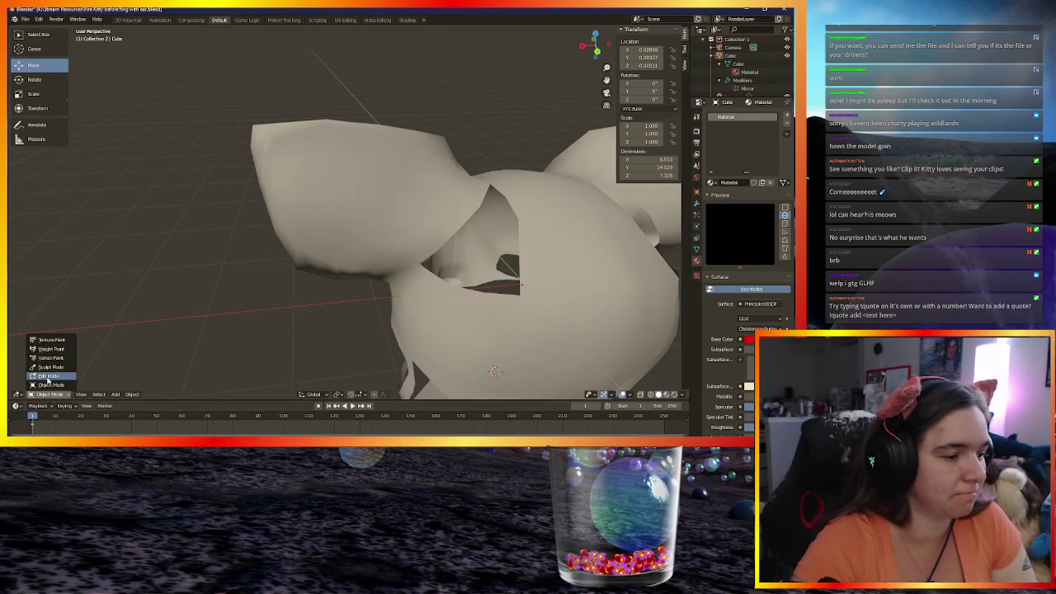
left_click(49, 377)
middle_click_drag(342, 326, 507, 301)
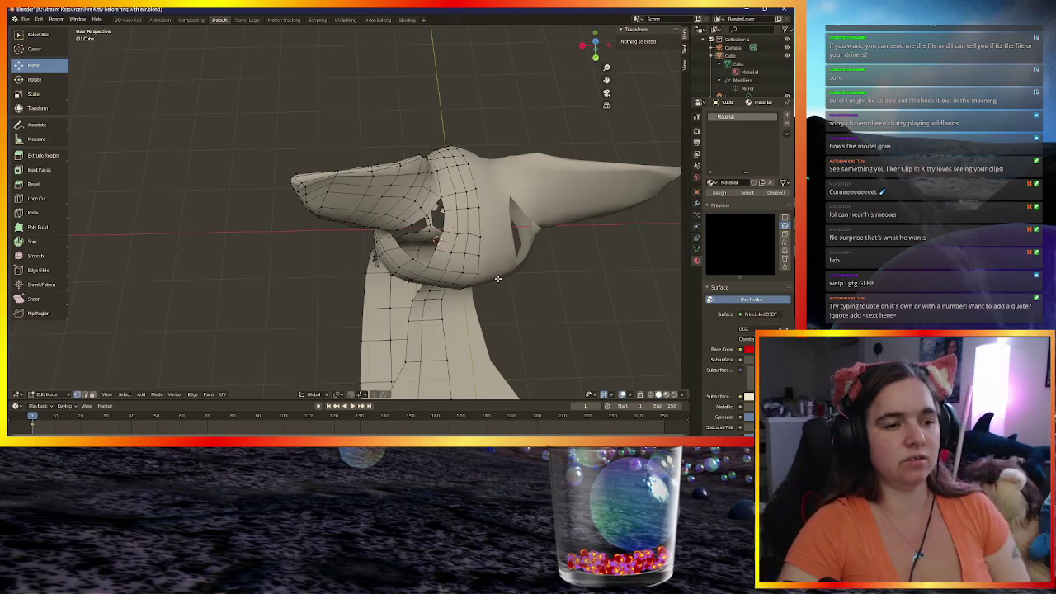
middle_click_drag(495, 275, 469, 328)
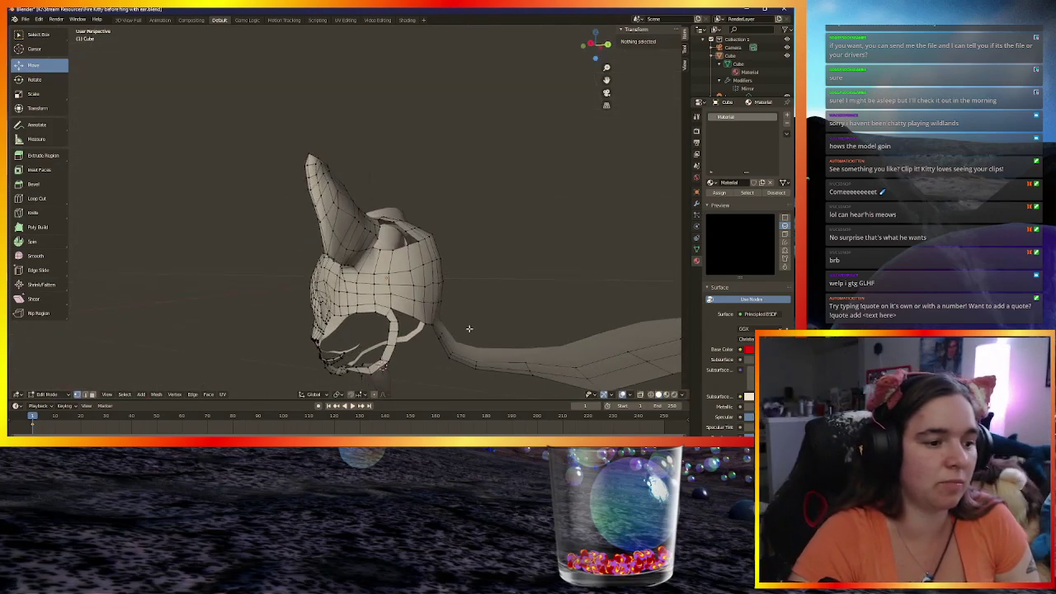
middle_click_drag(401, 318, 537, 211)
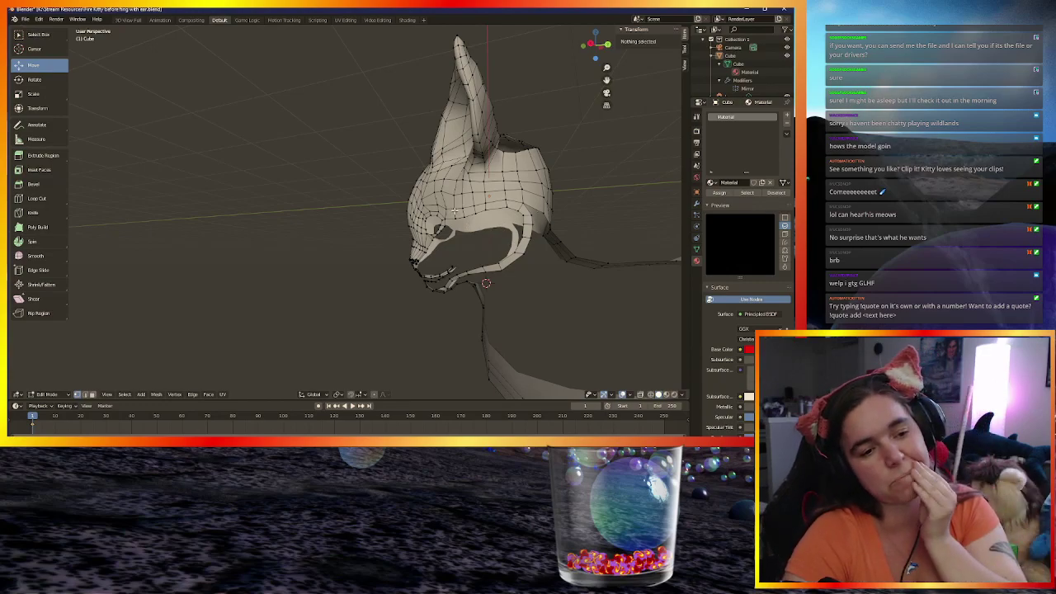
middle_click_drag(454, 210, 363, 215)
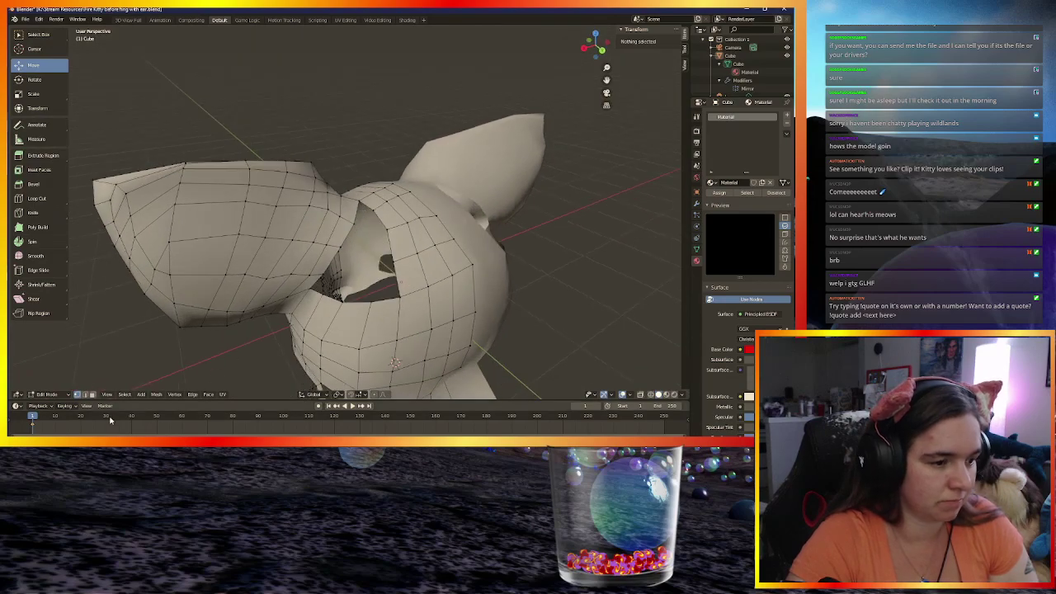
Extrude the edge at the upper end of the gap behind the ear twice, forming a two-face strip down along the ear base
left_click(85, 395)
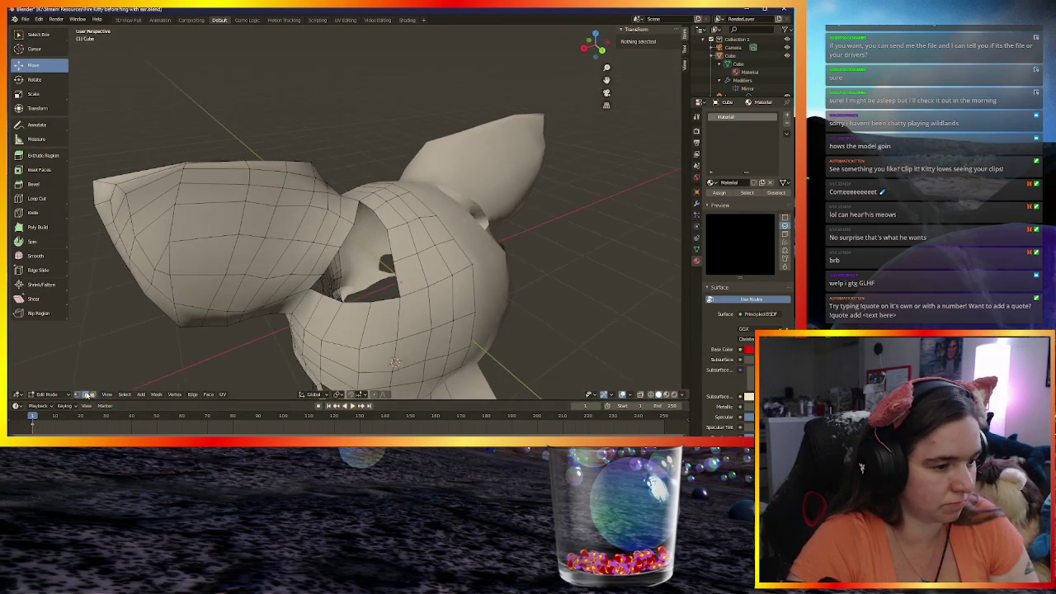
left_click(369, 209)
key("e")
left_click(363, 236)
key("g")
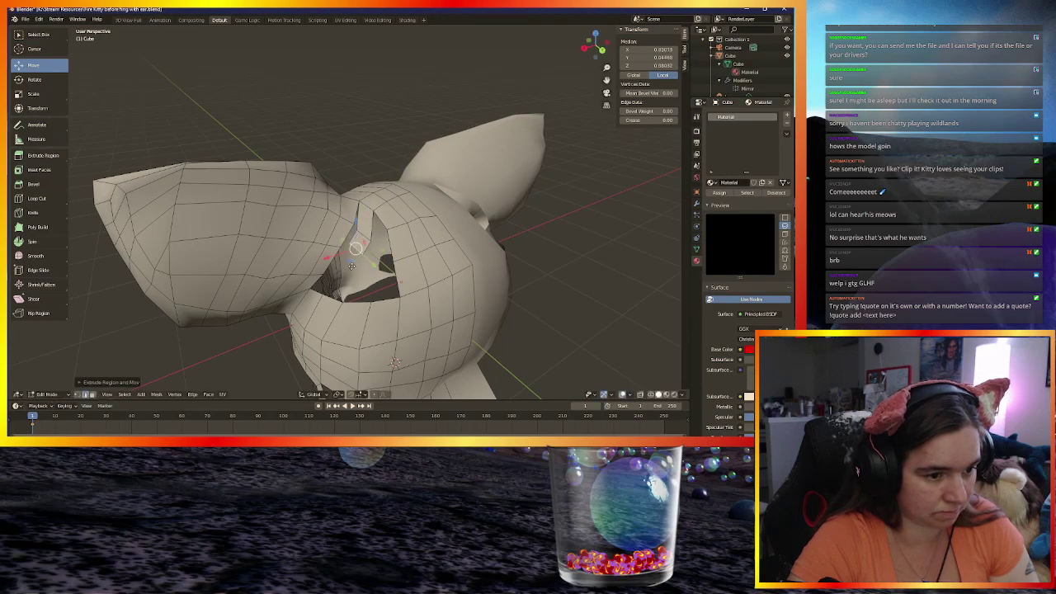
left_click(328, 290)
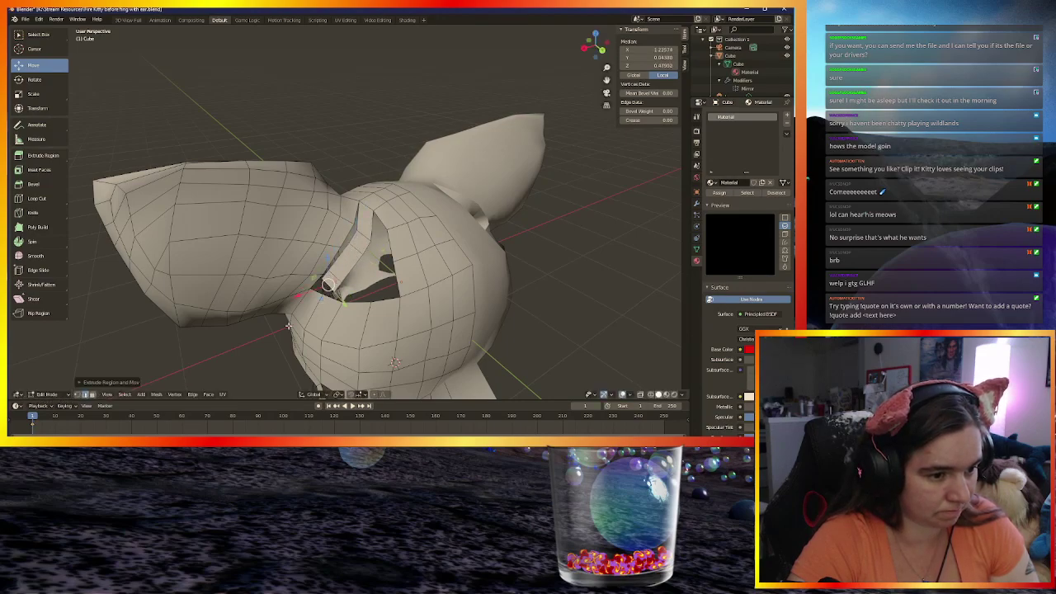
Merge the strip's upper and middle ear-side vertices with the adjacent vertices of the ear base
left_click(77, 395)
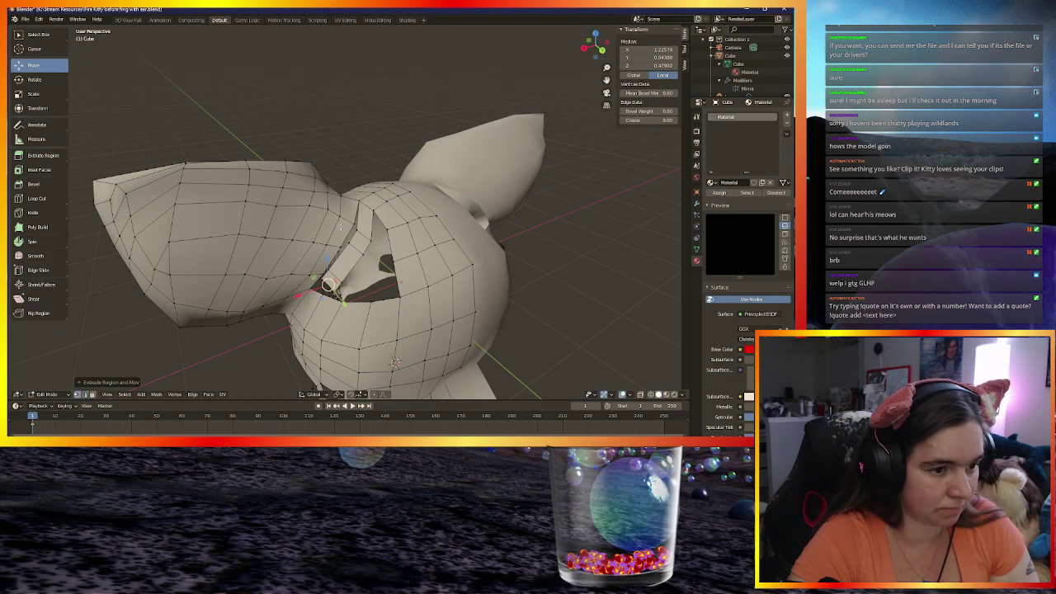
left_click(353, 229)
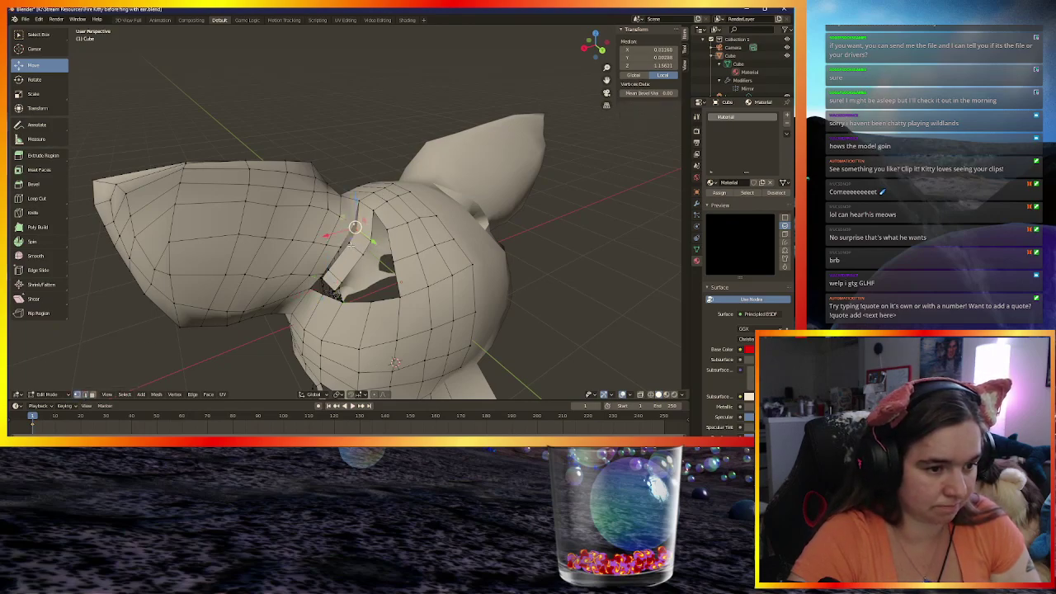
key("m")
left_click(302, 239)
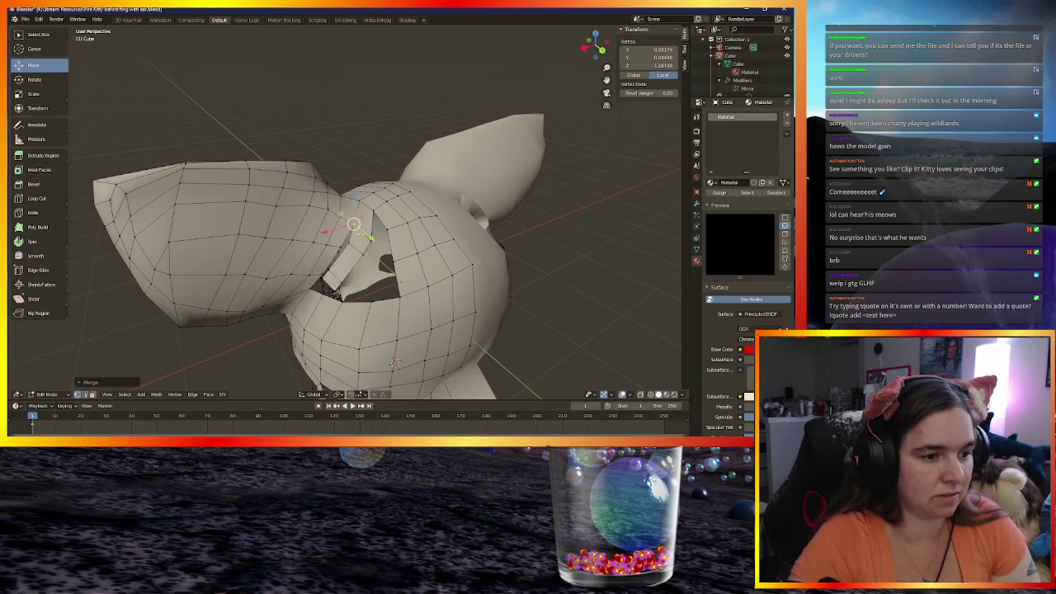
left_click(350, 244, "shift")
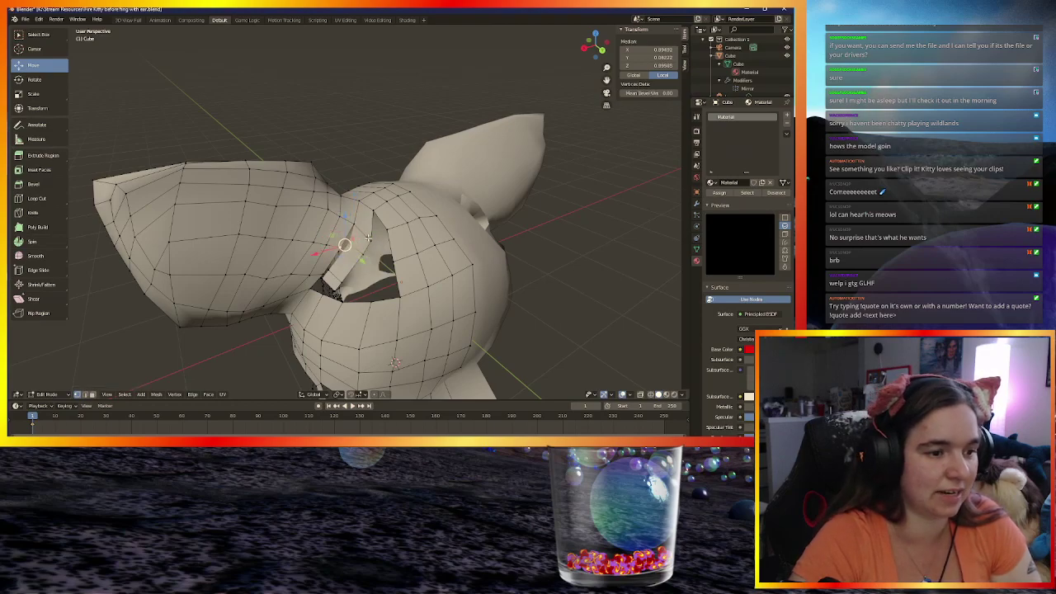
key("m")
left_click(279, 237)
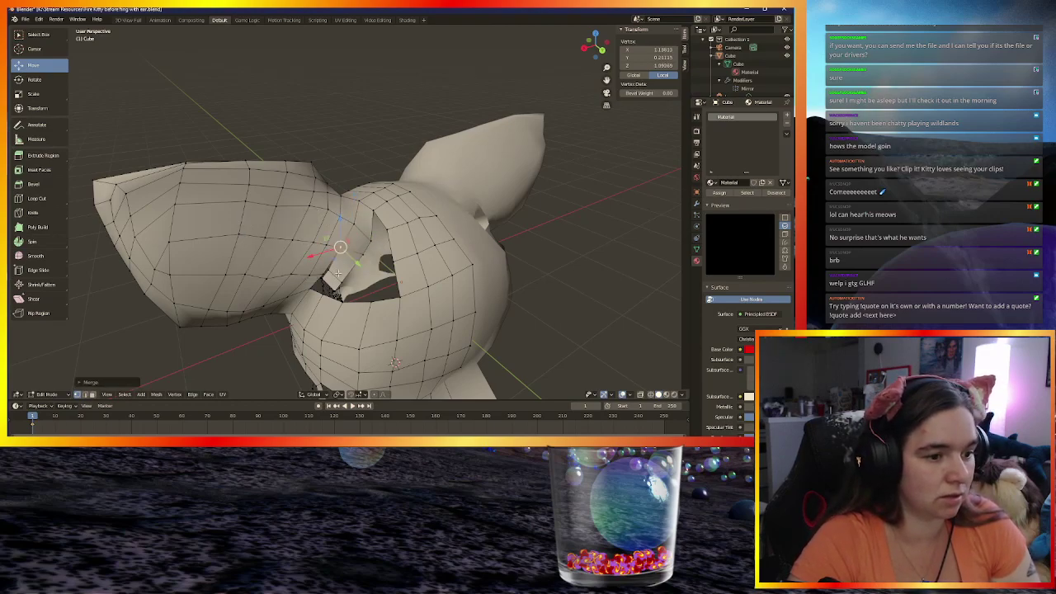
Merge the vertex at the strip's lower end with the neighbouring ear base vertex
left_click(329, 271, "shift")
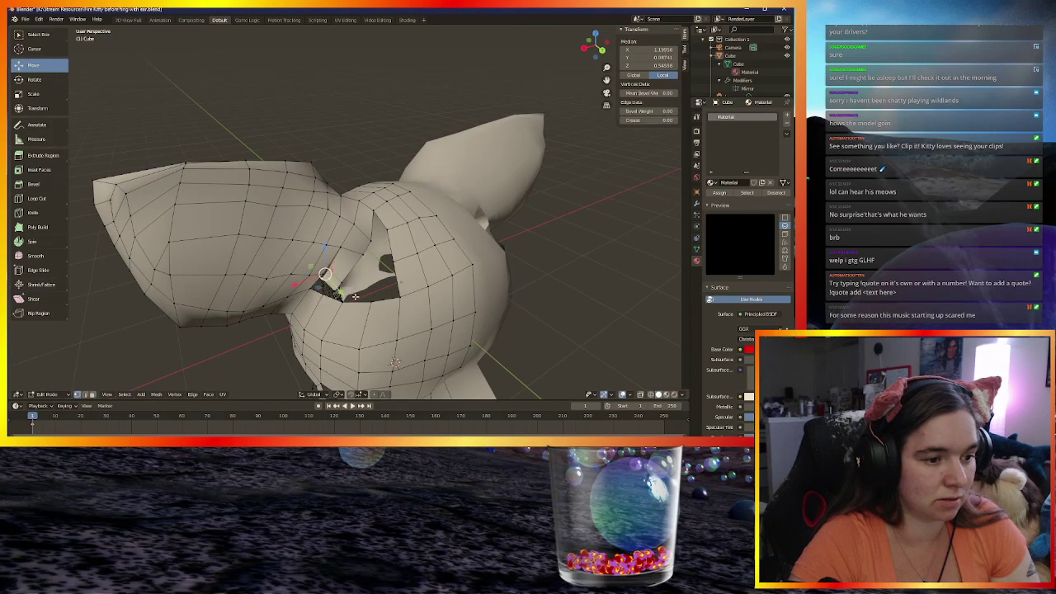
middle_click_drag(355, 293, 359, 267)
scroll(353, 254, "up", 3)
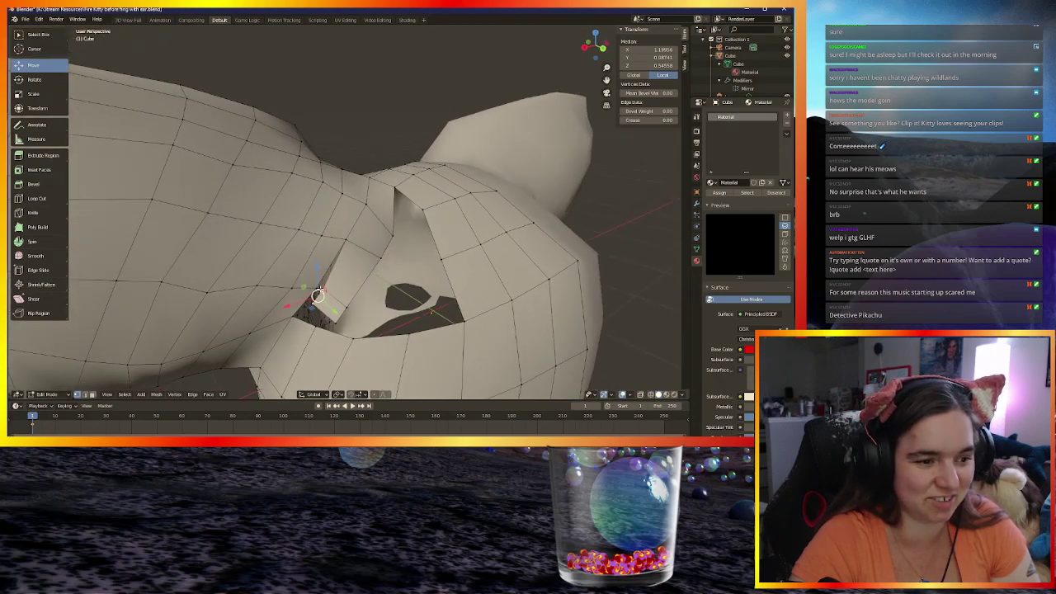
left_click(316, 290)
left_click(318, 289, "shift")
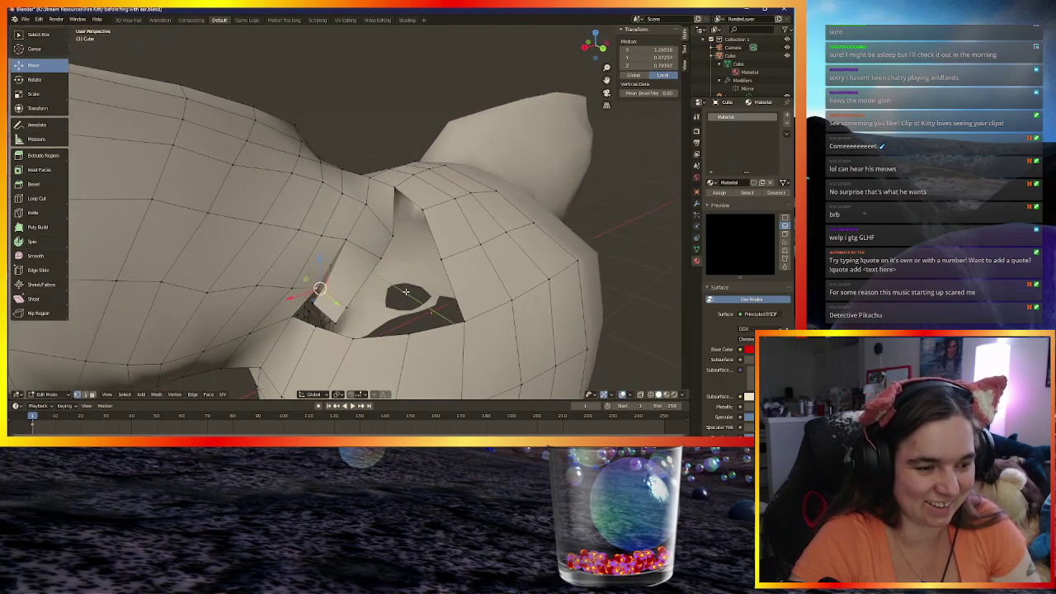
key("m")
left_click(373, 291)
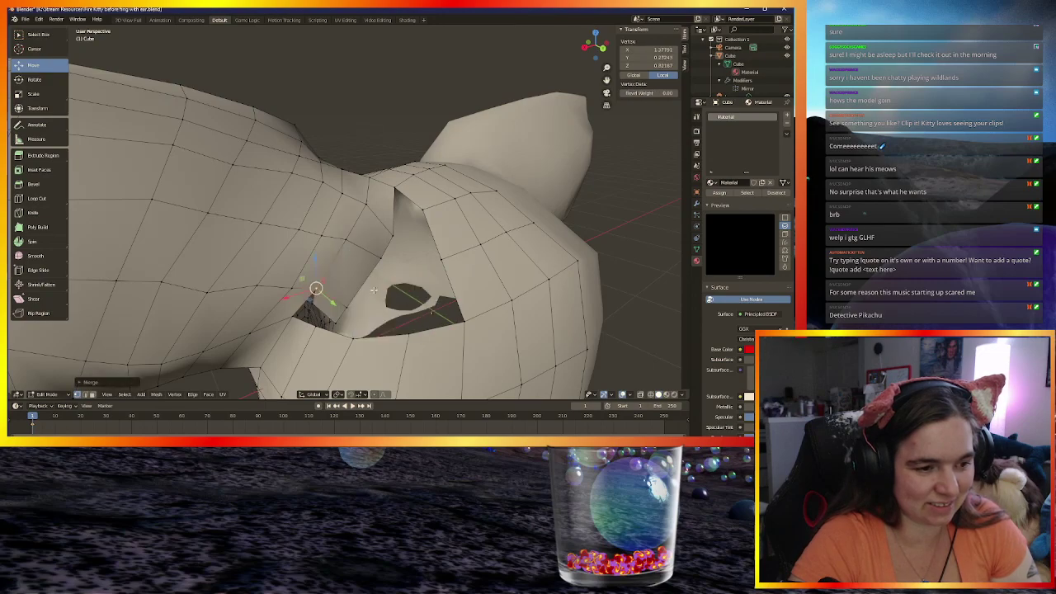
Merge the loose vertex at the lower corner of the gap behind the ear with the adjacent ear base vertex, at last
left_click(310, 306)
left_click(305, 314)
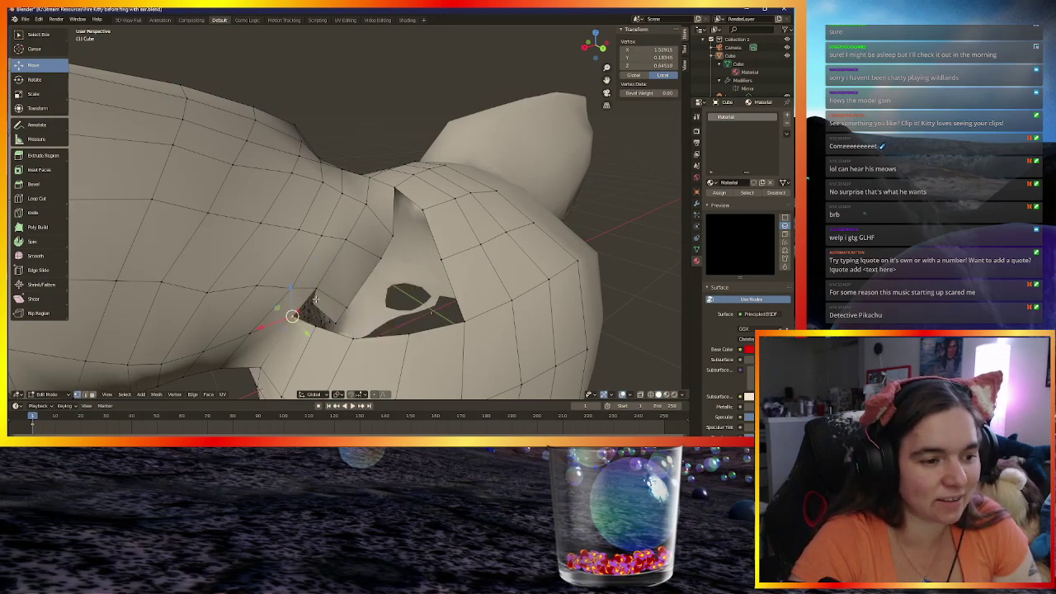
left_click(313, 302)
middle_click_drag(320, 300, 268, 284)
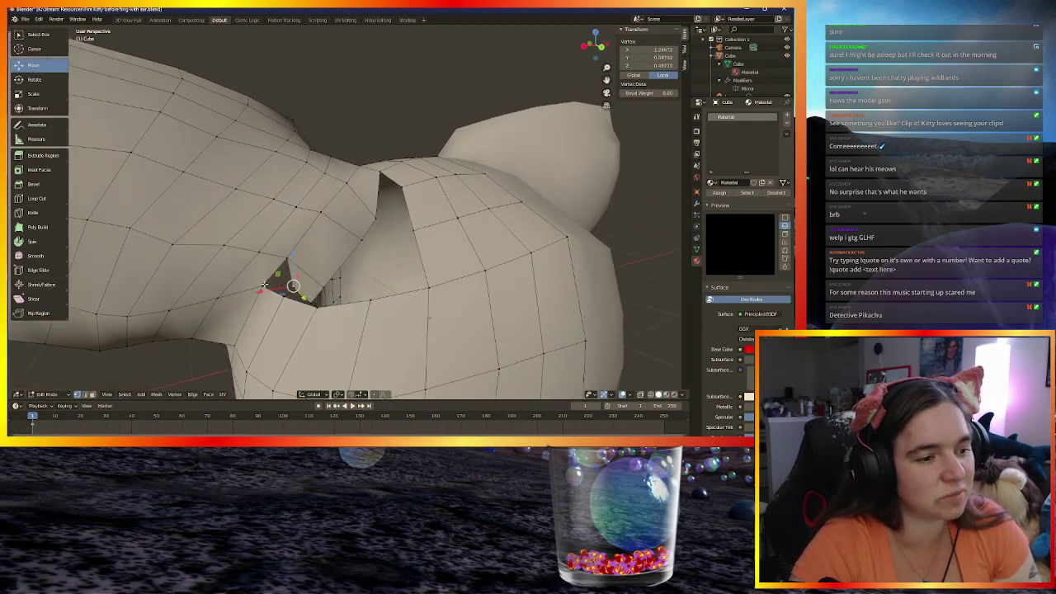
left_click(264, 285, "shift")
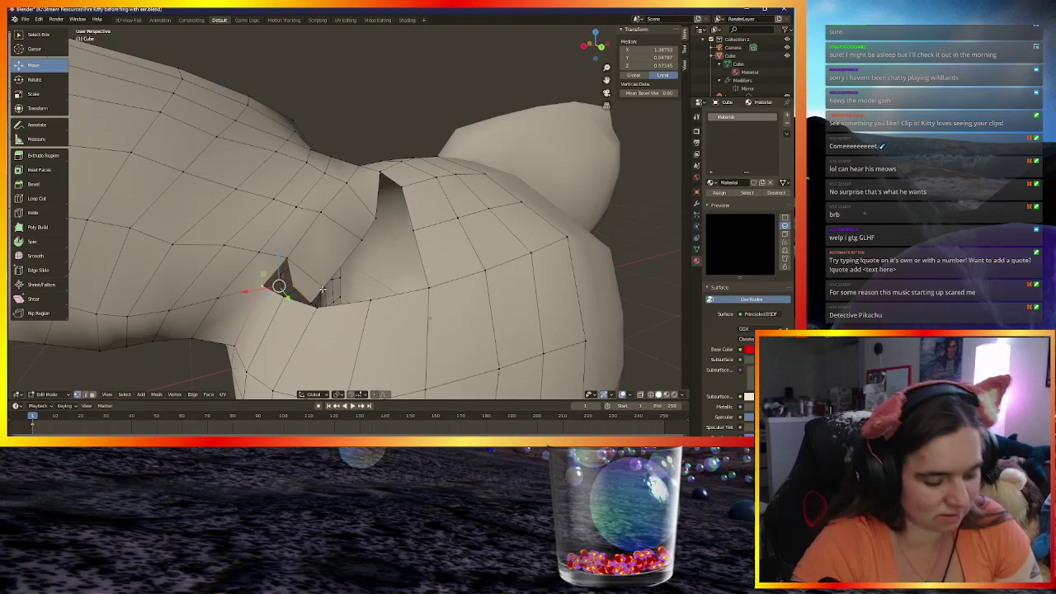
key("m")
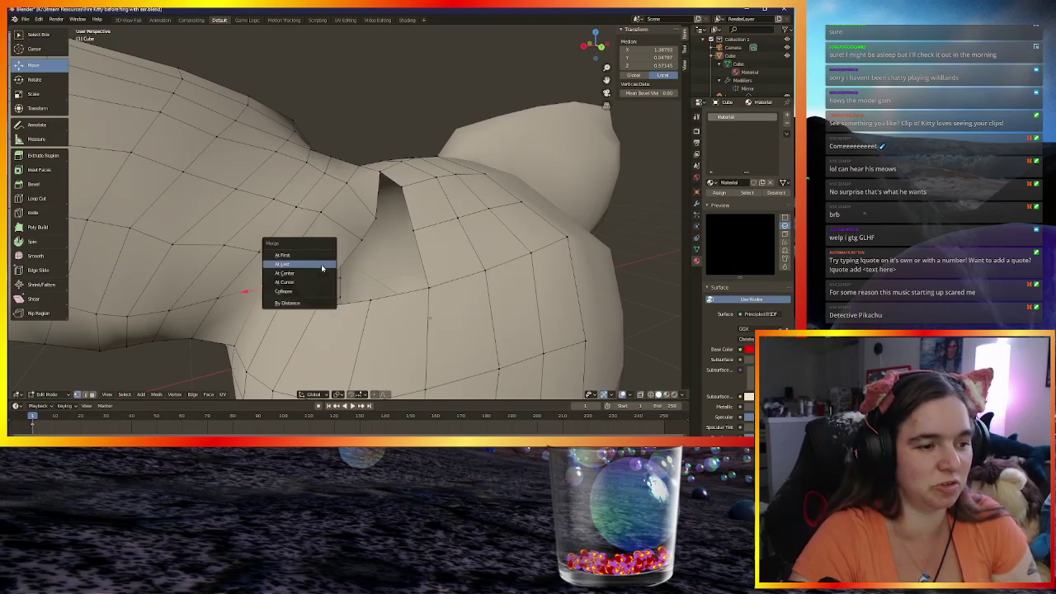
left_click(322, 265)
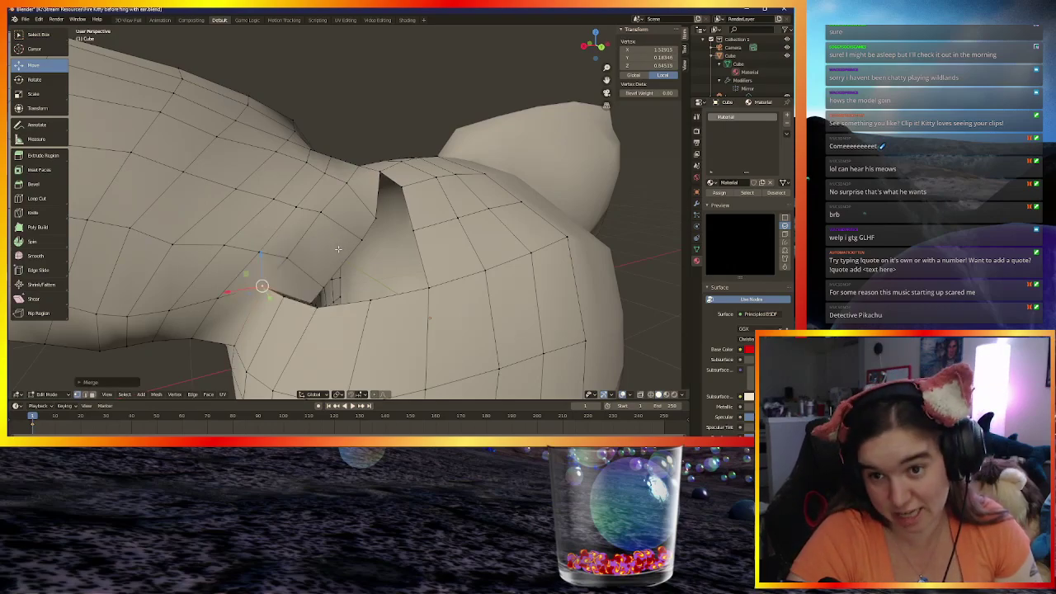
Merge the next loose vertex along the lower edge of the gap with its neighbouring ear base vertex
middle_click_drag(313, 268, 247, 319)
left_click(255, 316)
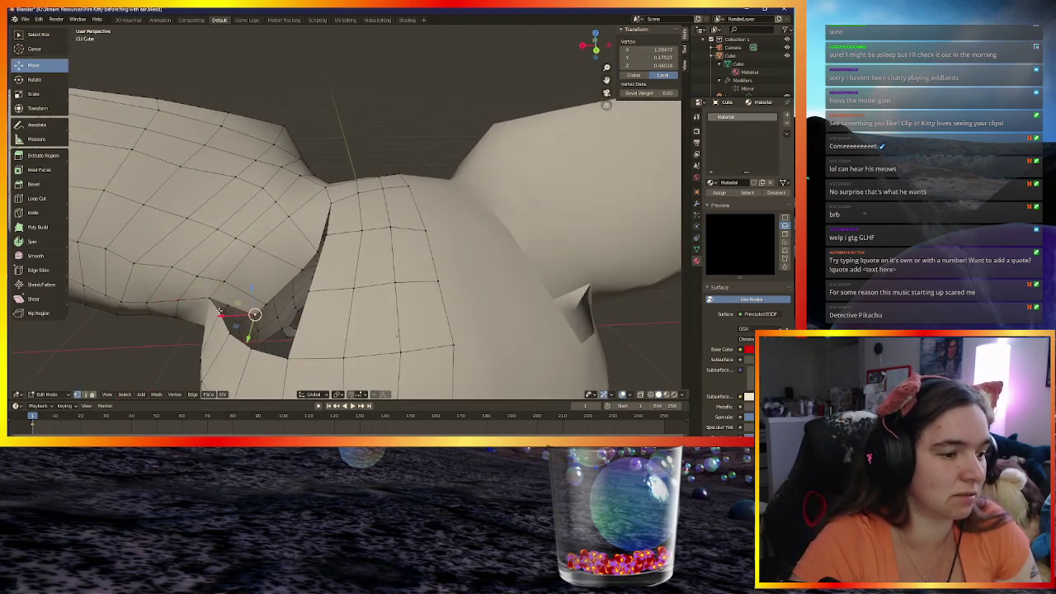
left_click(216, 312, "shift")
key("m")
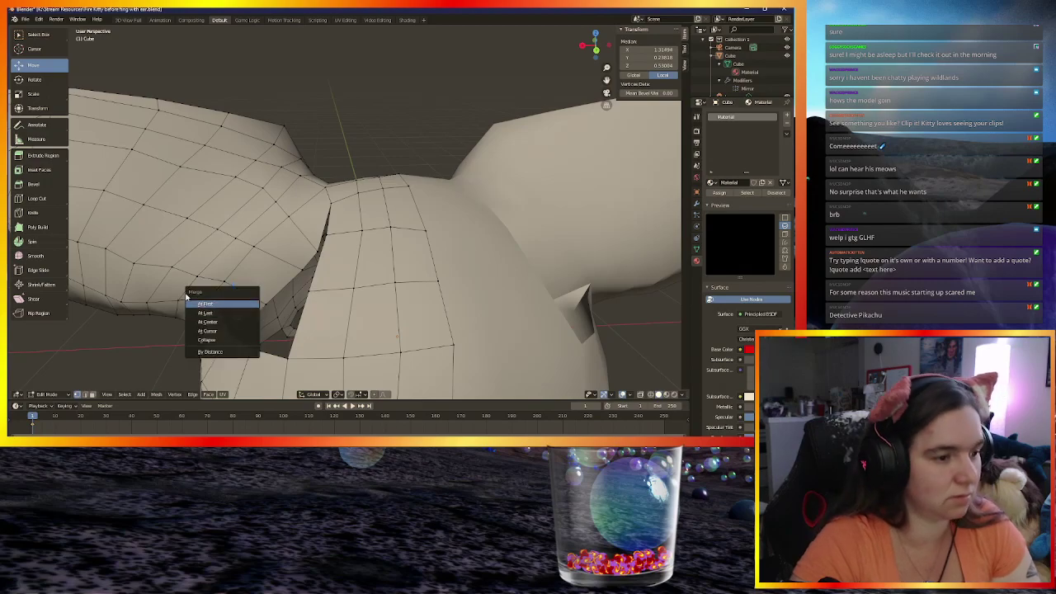
left_click(206, 305)
middle_click_drag(251, 309, 429, 265)
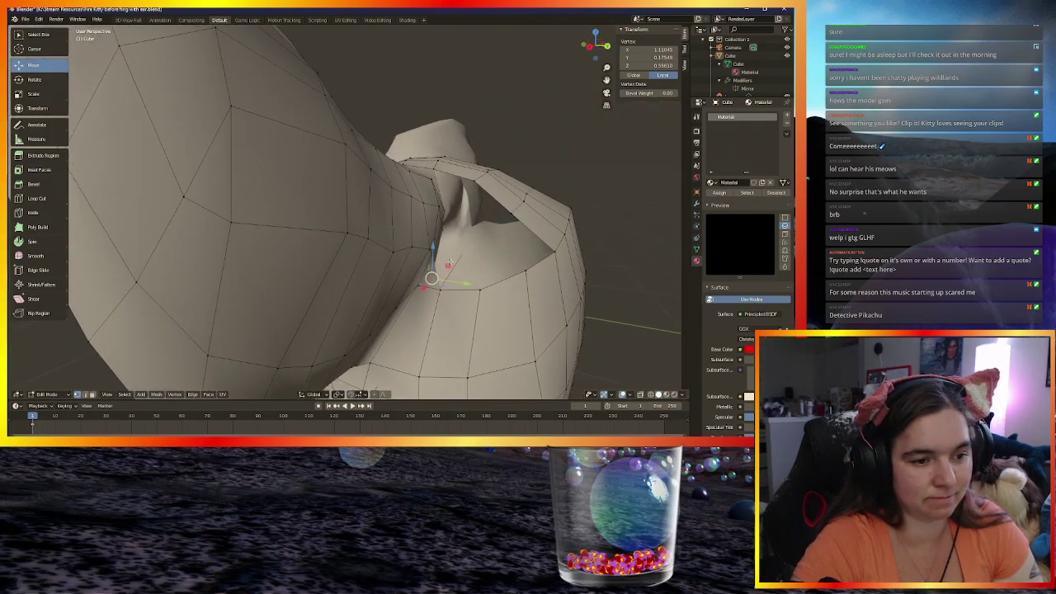
Move two neighbouring vertices on the gap's ear-side border upward and backward in the Y-Z plane, keeping their X positions
left_click_drag(450, 263, 474, 233)
middle_click_drag(473, 233, 430, 237)
left_click(373, 237)
key("g")
key("shift+x")
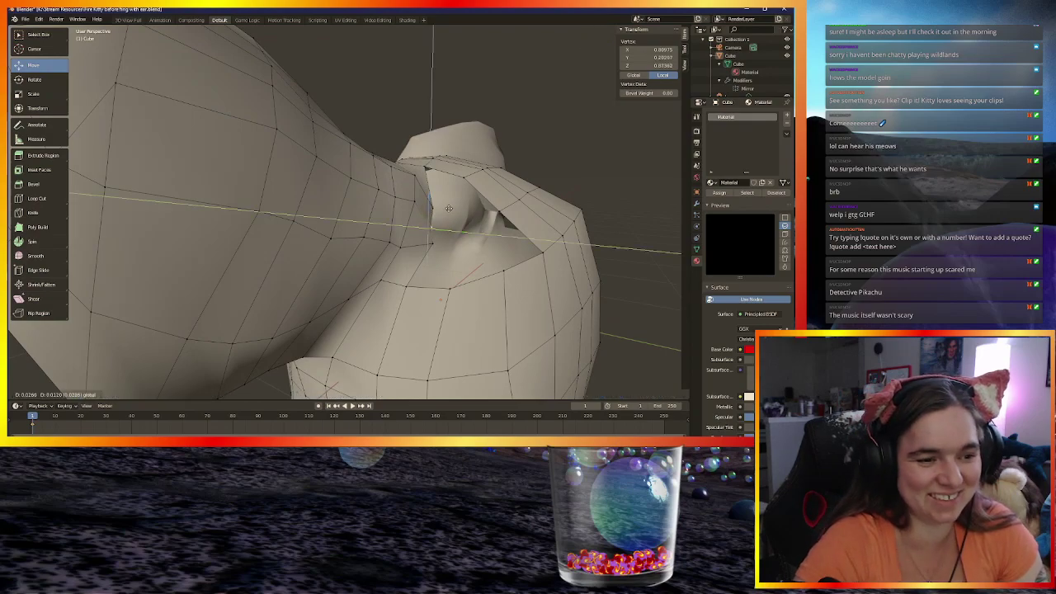
left_click(457, 194)
middle_click_drag(458, 194, 400, 233)
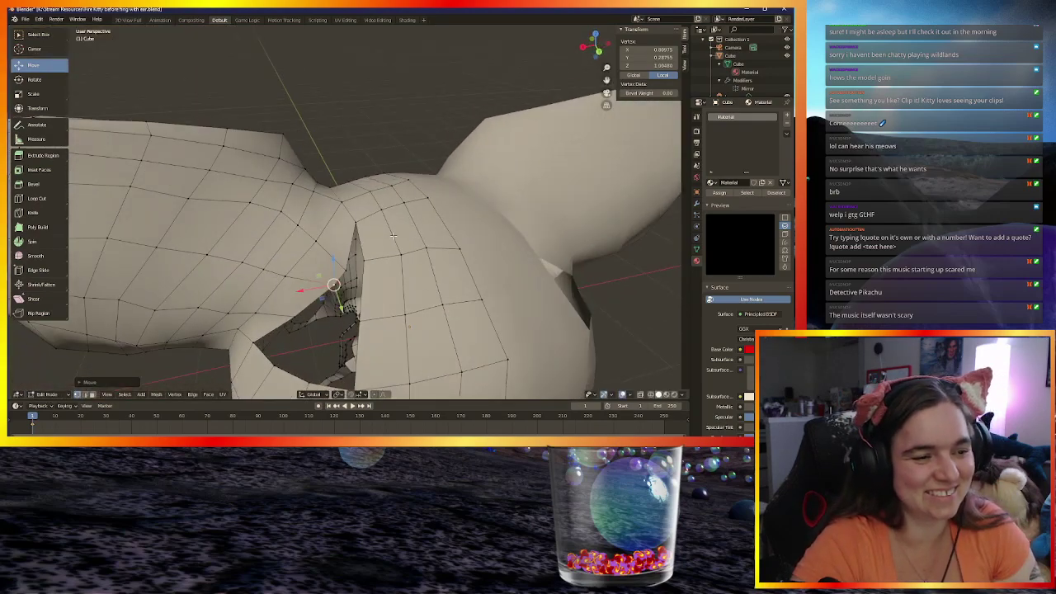
Move the upper vertex of the gap's ear-side border up toward the gap's top corner, with X locked
left_click(347, 266)
middle_click_drag(347, 267, 429, 225)
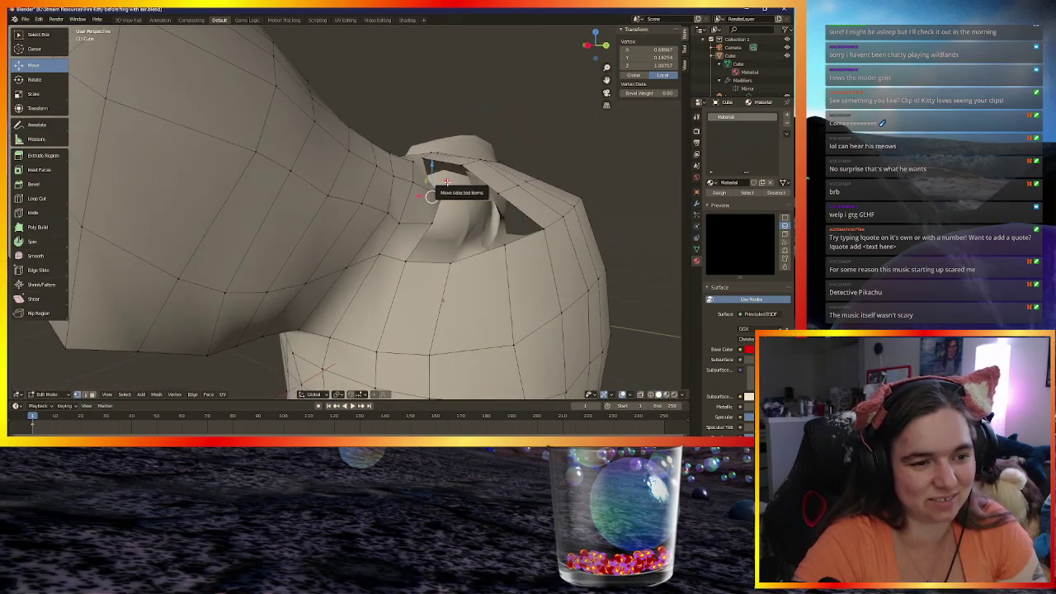
key("g")
key("shift+x")
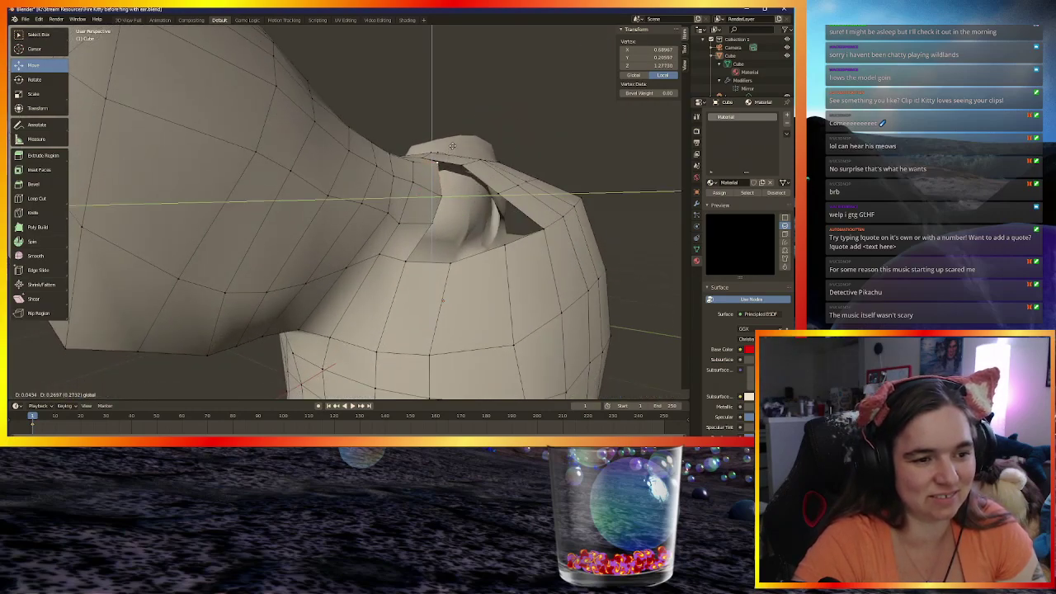
left_click(452, 146)
Move the vertex on the back of the head beside the gap slightly backward in the horizontal plane
middle_click_drag(436, 130, 414, 254)
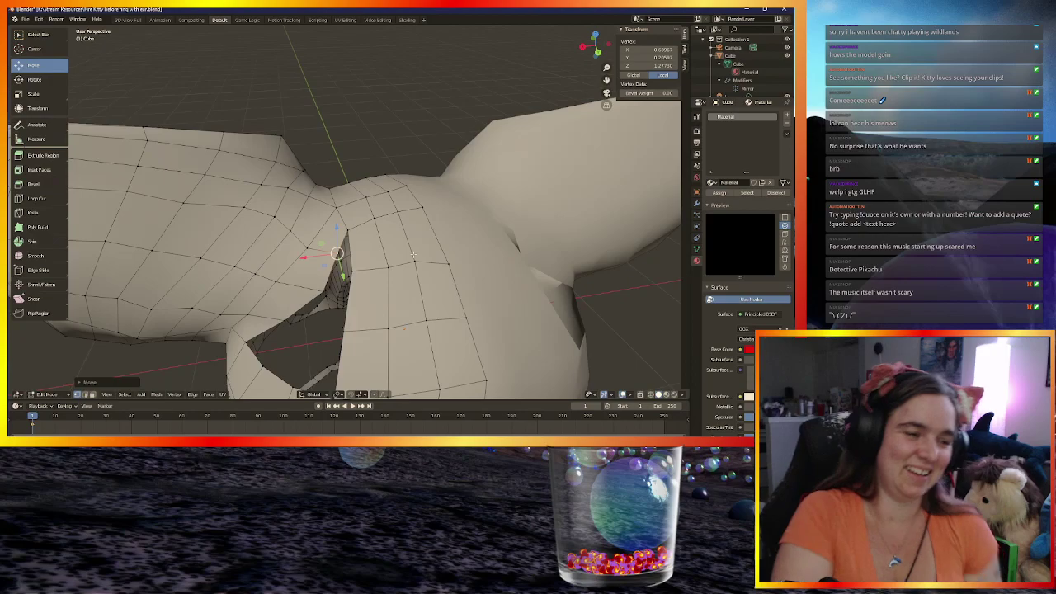
middle_click_drag(412, 254, 360, 317)
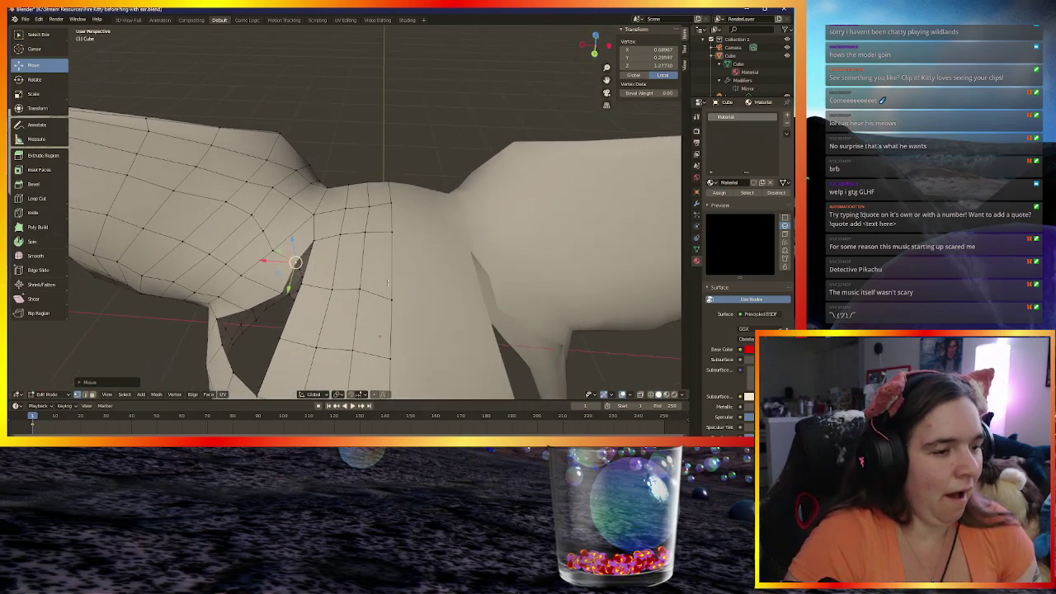
middle_click_drag(394, 280, 426, 338)
left_click(440, 312)
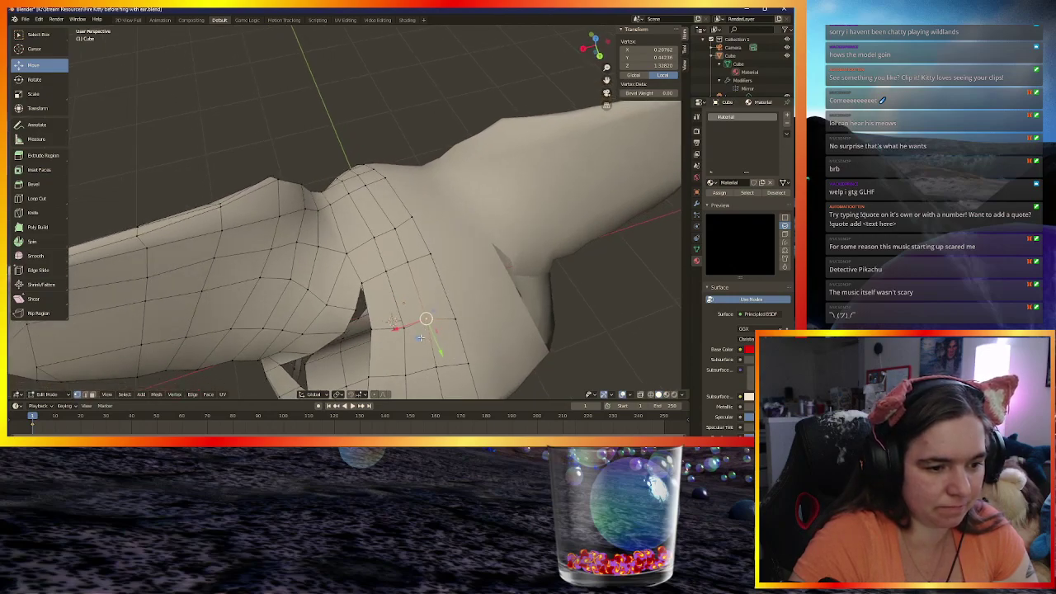
key("g")
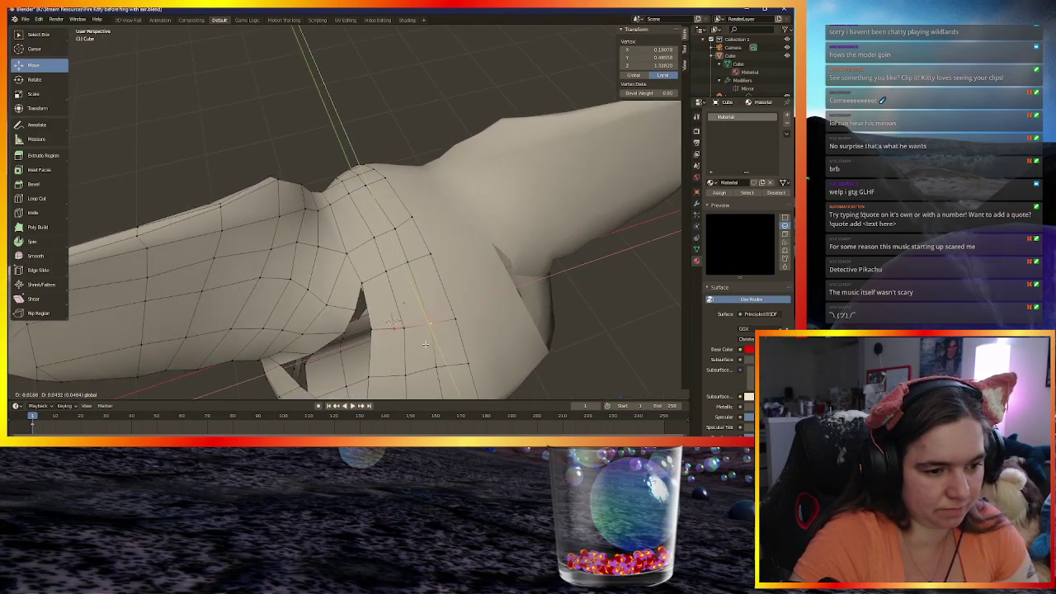
left_click(424, 343)
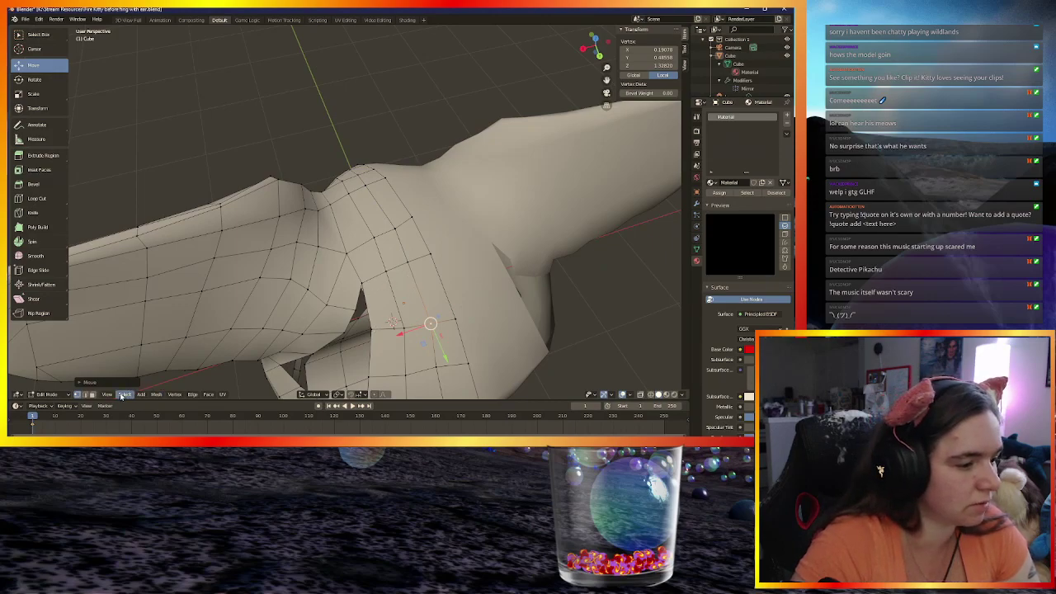
Select the row of head edges running from the centre line to the gap and subdivide them
left_click(89, 394)
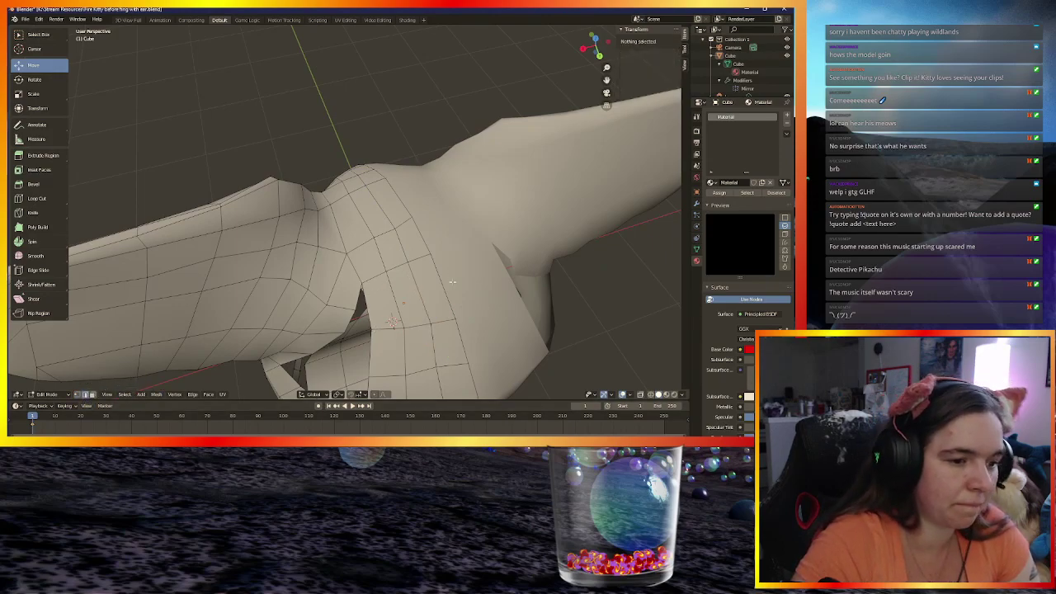
left_click(432, 285)
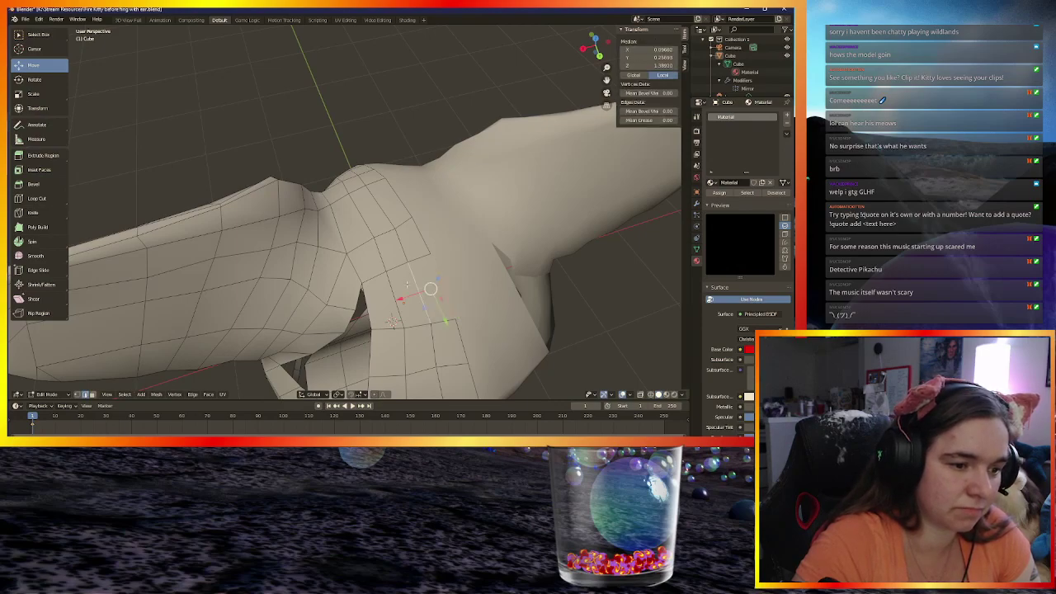
left_click_drag(395, 288, 354, 298)
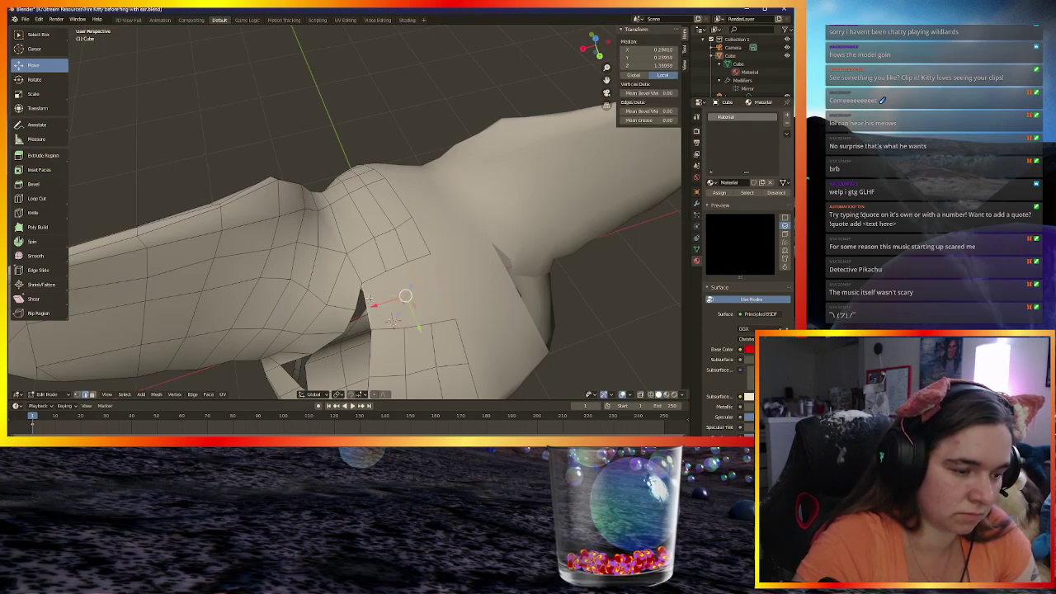
left_click(192, 395)
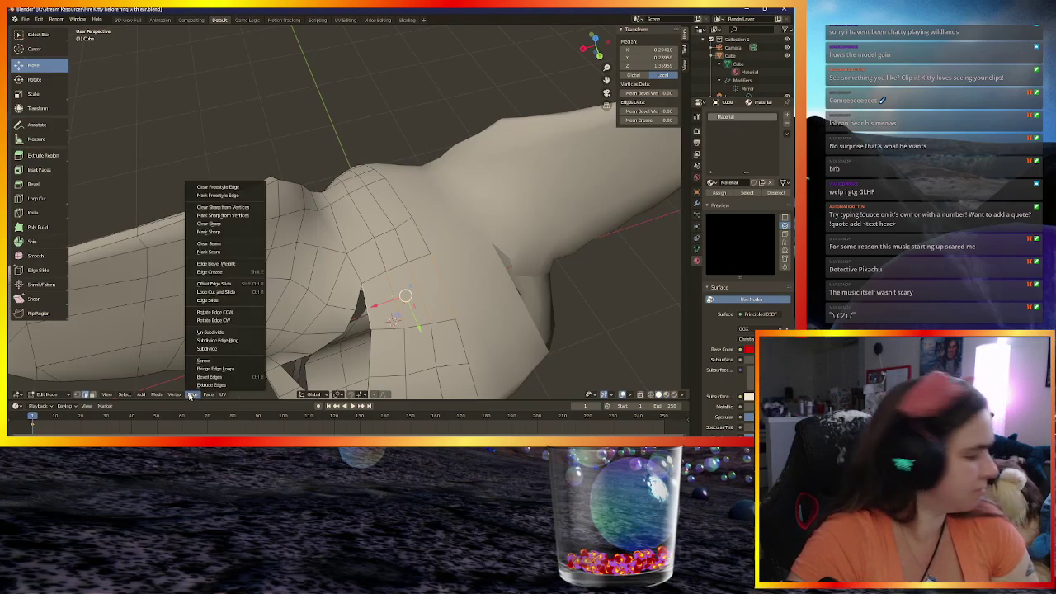
left_click(210, 352)
left_click(388, 317)
Merge the upper ear-side vertex of the gap with the new subdivision vertex on the head's side of the gap
left_click(77, 396)
left_click(354, 309)
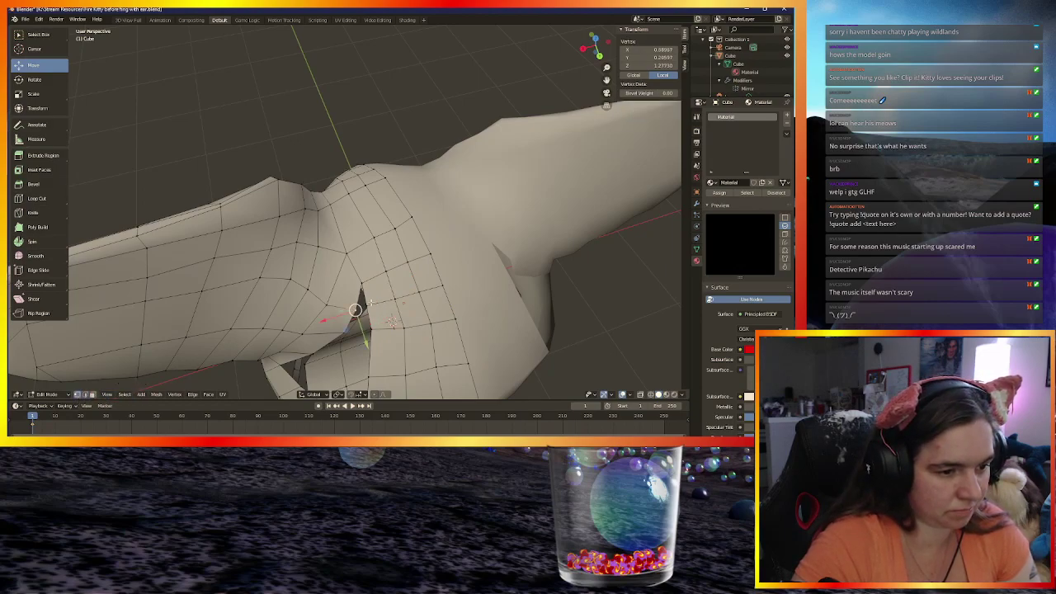
left_click(366, 304, "shift")
key("m")
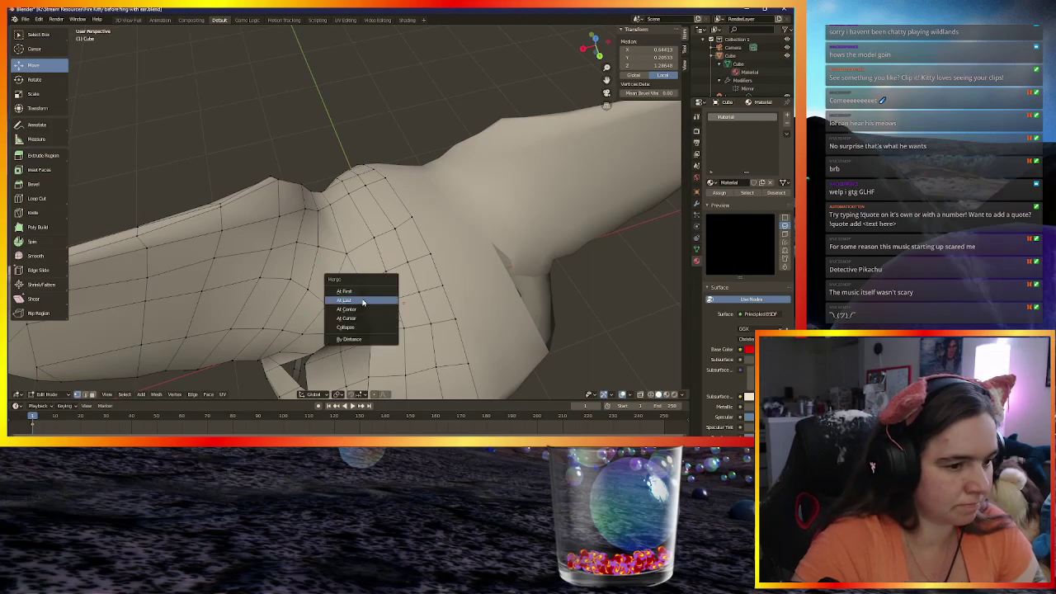
left_click(353, 302)
middle_click_drag(353, 302, 419, 274)
middle_click_drag(429, 216, 396, 355)
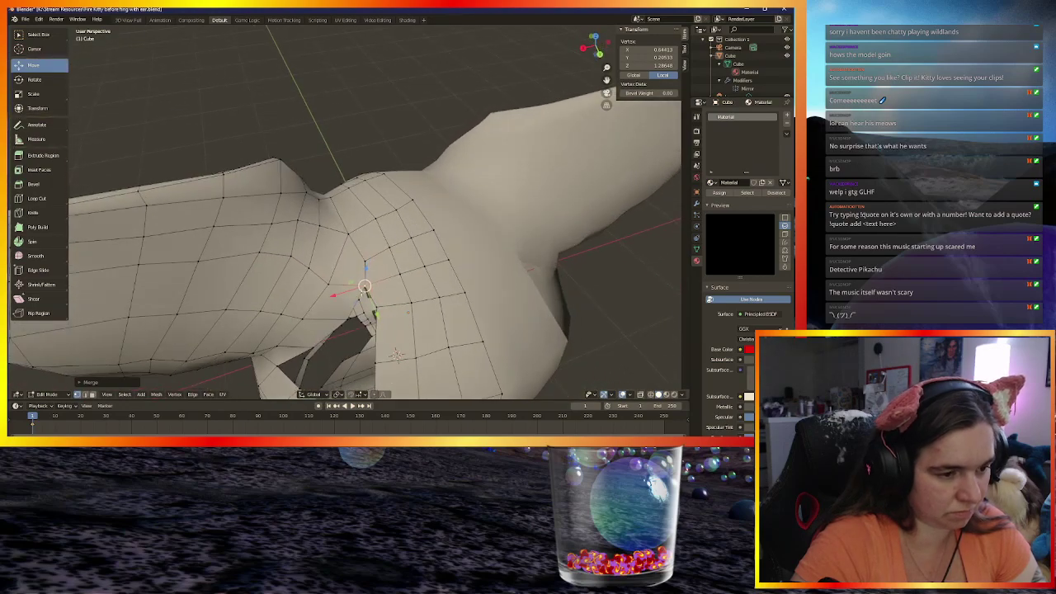
left_click(347, 315)
middle_click_drag(347, 315, 358, 236)
left_click(348, 179)
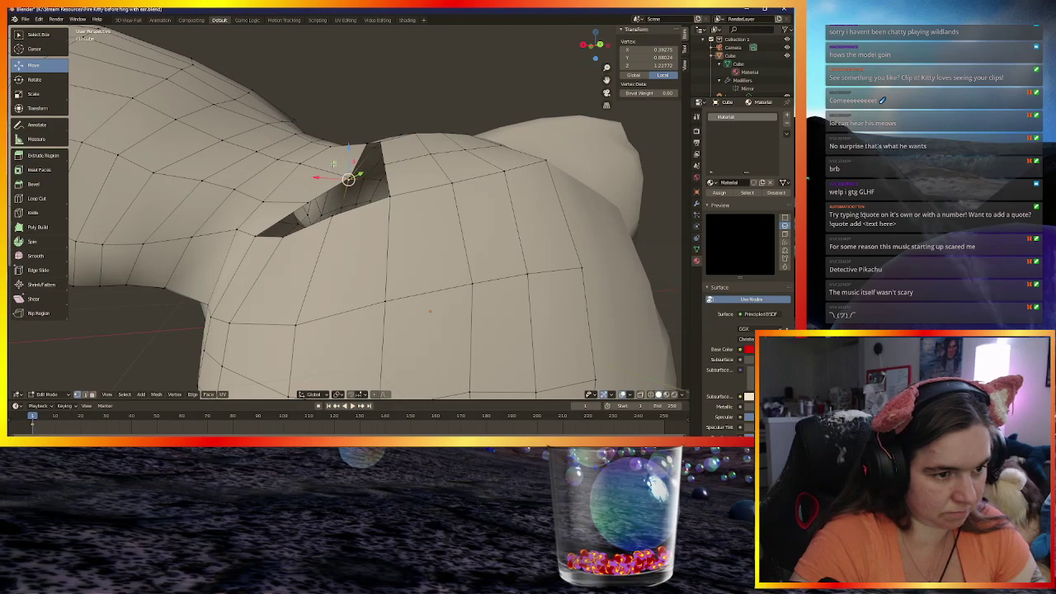
key("g")
left_click(338, 149)
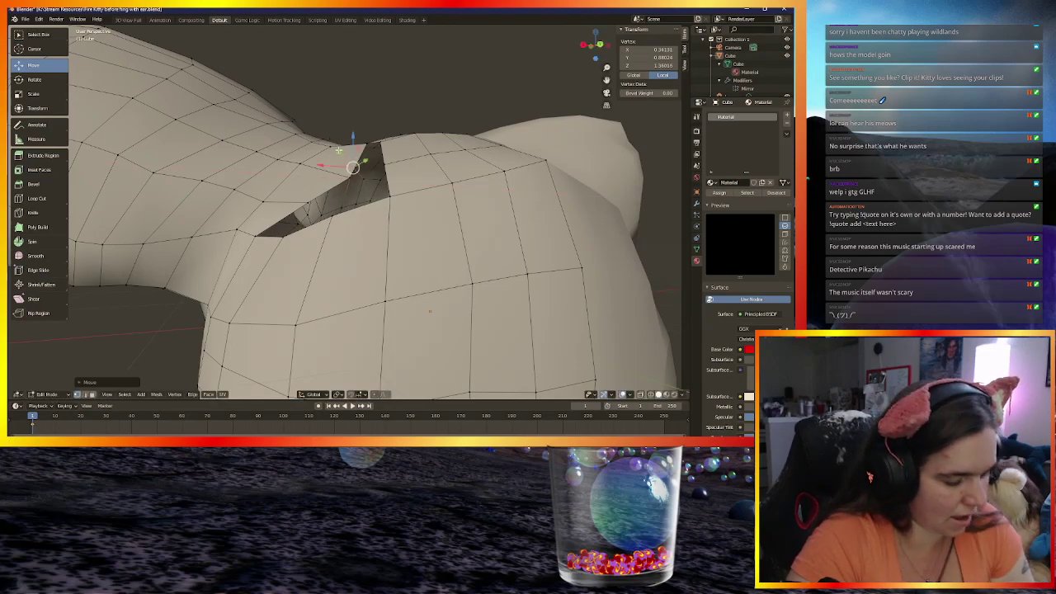
key("ctrl+z")
Raise two vertices of the gap's ear-side border in the X-Z plane with Y locked, following the ear base
left_click(350, 176)
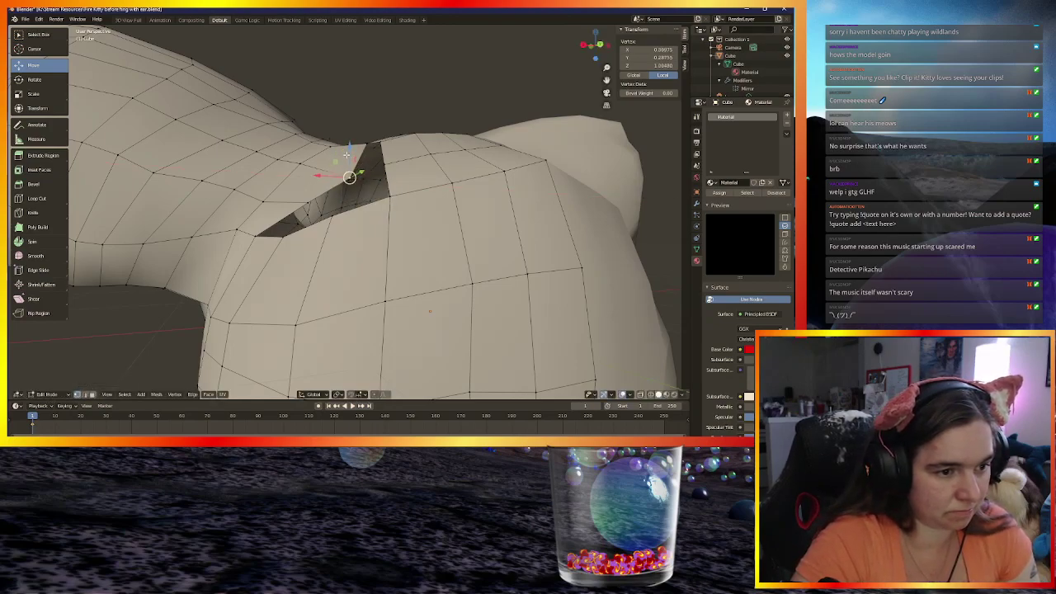
key("g")
key("z")
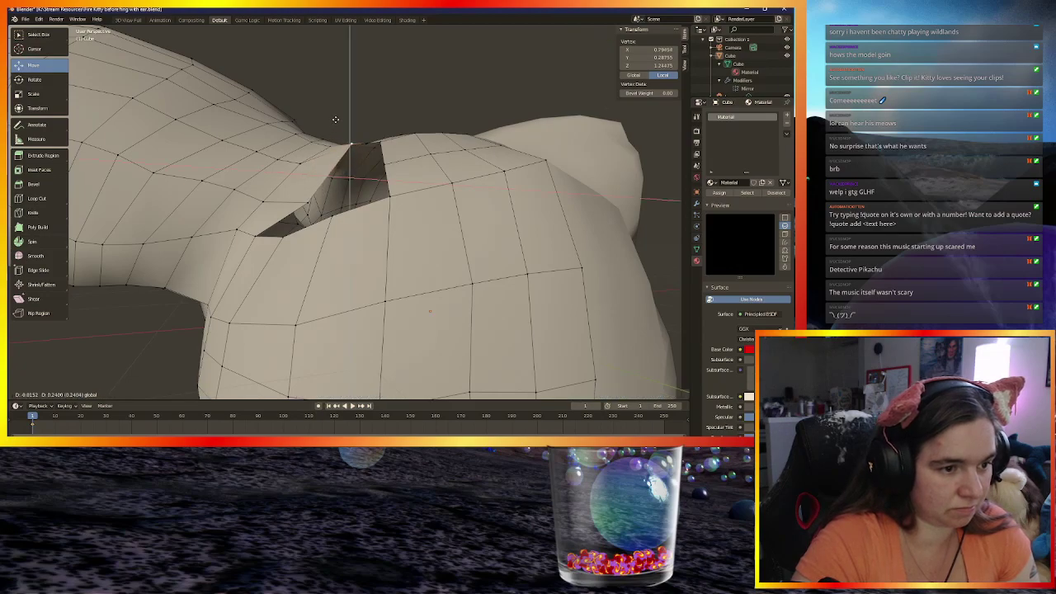
left_click(335, 120)
mouse_move(302, 203)
middle_mouse_down()
mouse_move(297, 191)
mouse_move(308, 196)
mouse_move(299, 200)
middle_mouse_up()
key("g")
key("shift+y")
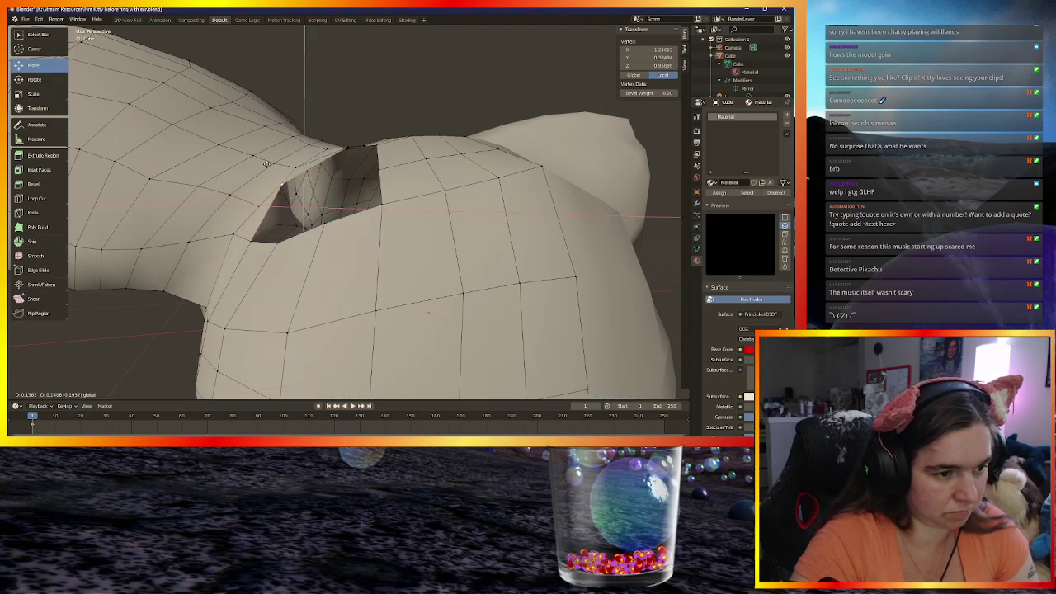
left_click(264, 164)
Reposition three successive vertices along the ear-side border of the gap in the horizontal plane, keeping their heights
middle_click_drag(265, 165, 347, 247)
left_click(418, 238)
middle_click_drag(418, 240, 416, 316)
key("g")
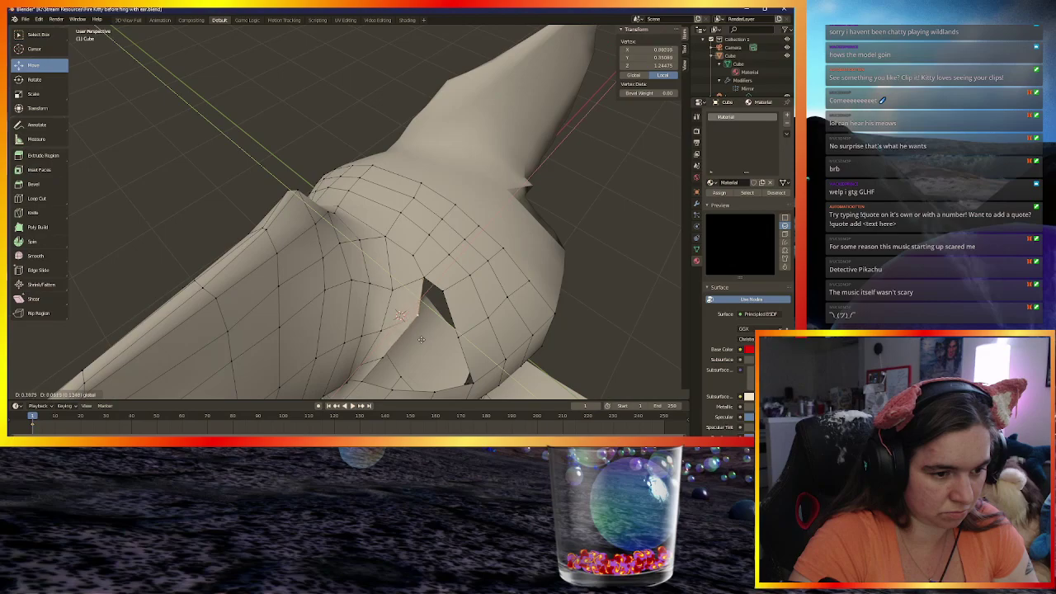
left_click(395, 356)
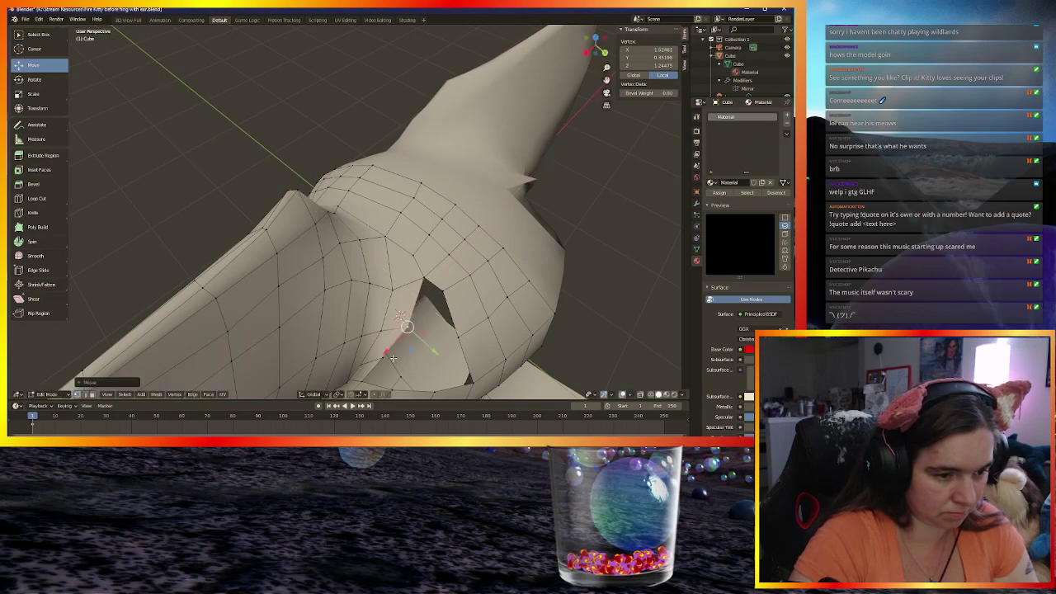
left_click(382, 357)
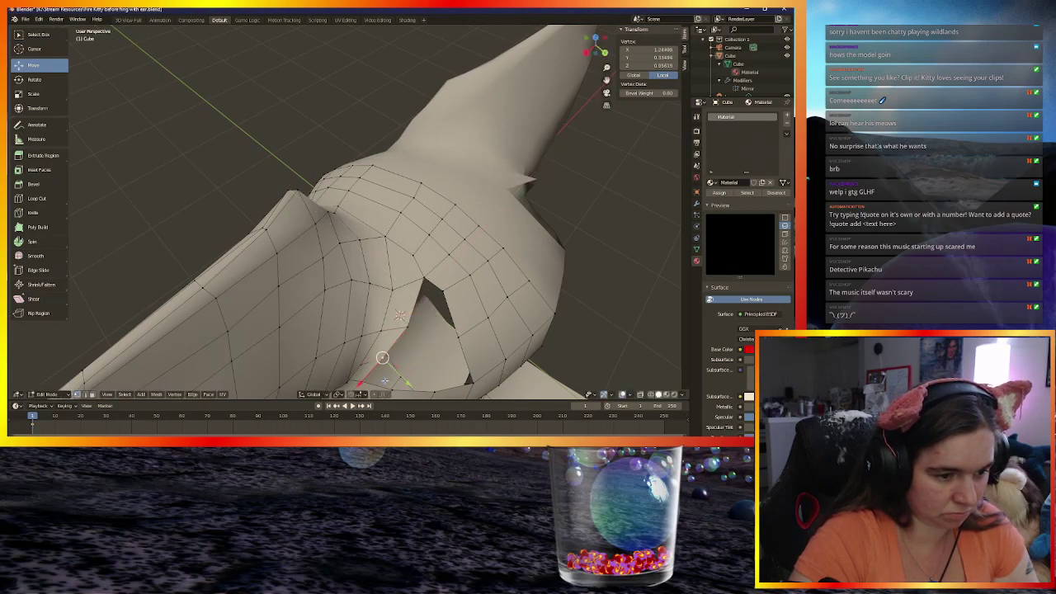
key("g")
left_click(393, 380)
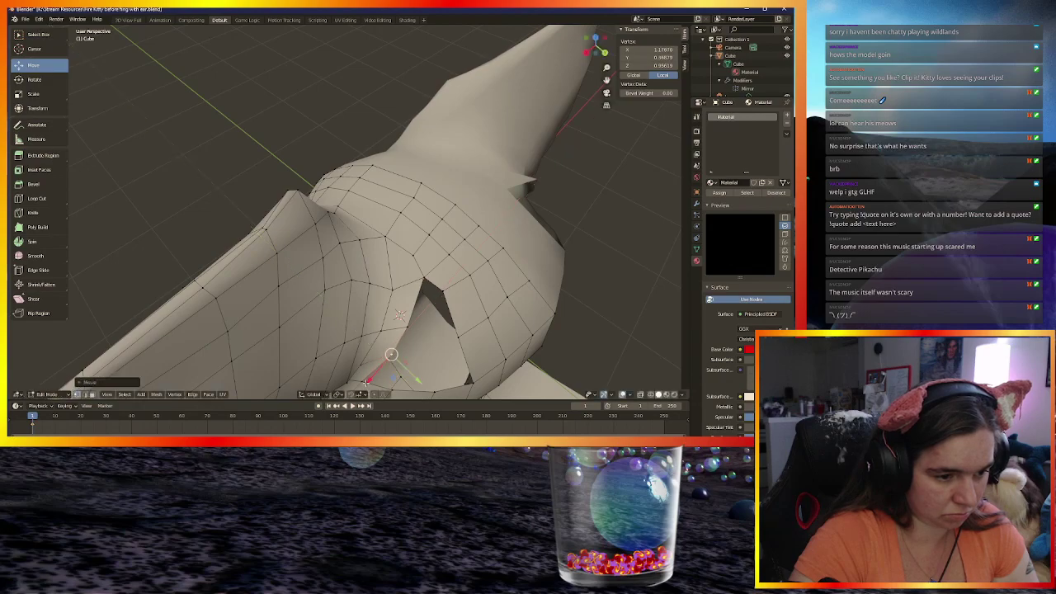
middle_click_drag(363, 383, 392, 335)
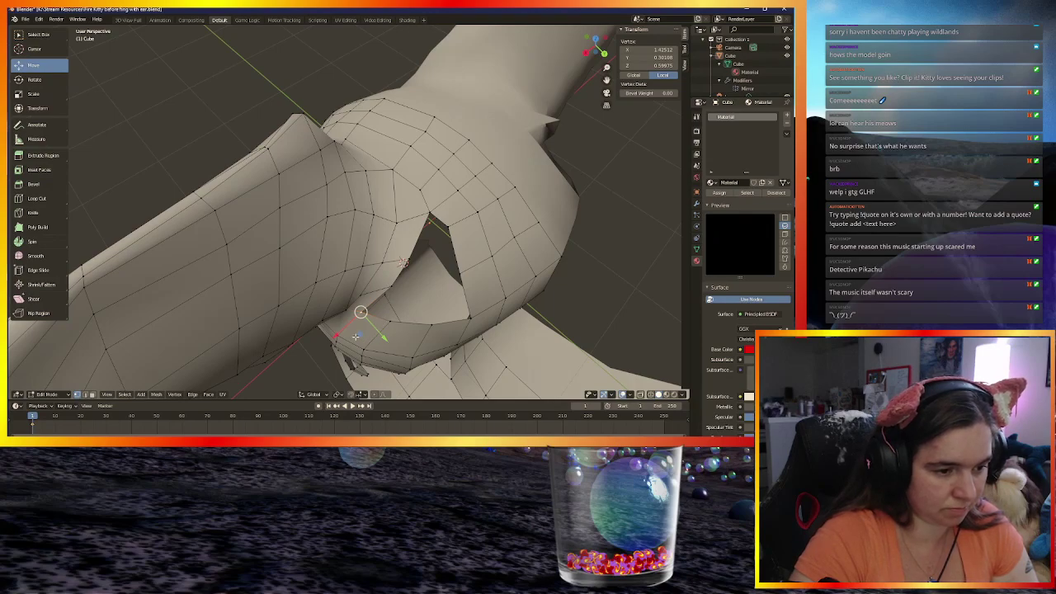
key("g")
left_click(364, 343)
middle_click_drag(365, 343, 323, 283)
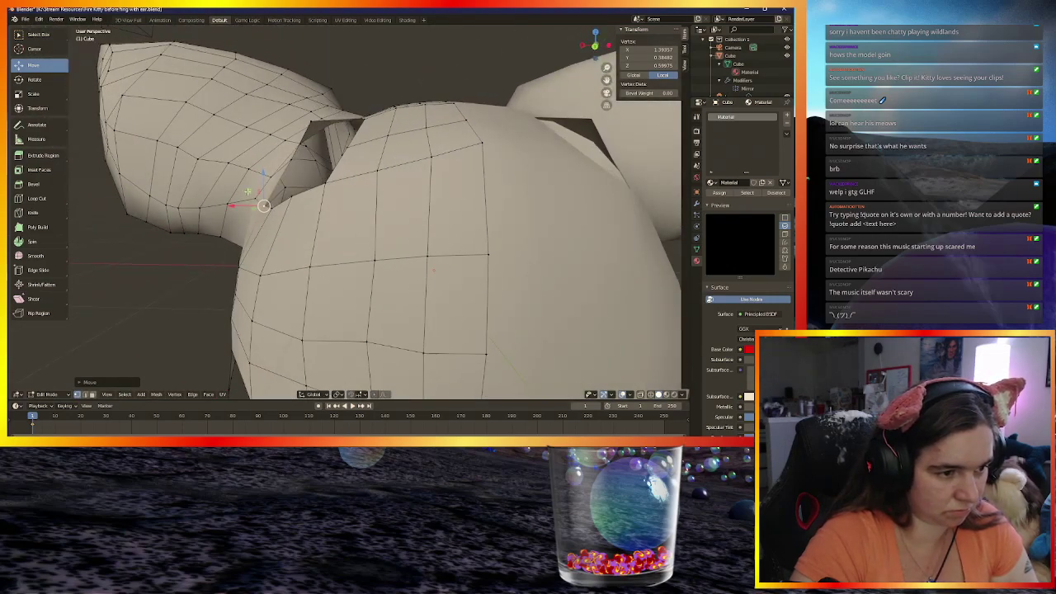
Reposition two neighbouring vertices along the lower ear-side border of the gap to follow the head's surface
left_click_drag(263, 206, 246, 188)
left_click(292, 193)
middle_click_drag(292, 193, 498, 324)
mouse_move(471, 312)
left_mouse_down()
mouse_move(480, 318)
mouse_move(470, 312)
left_mouse_up()
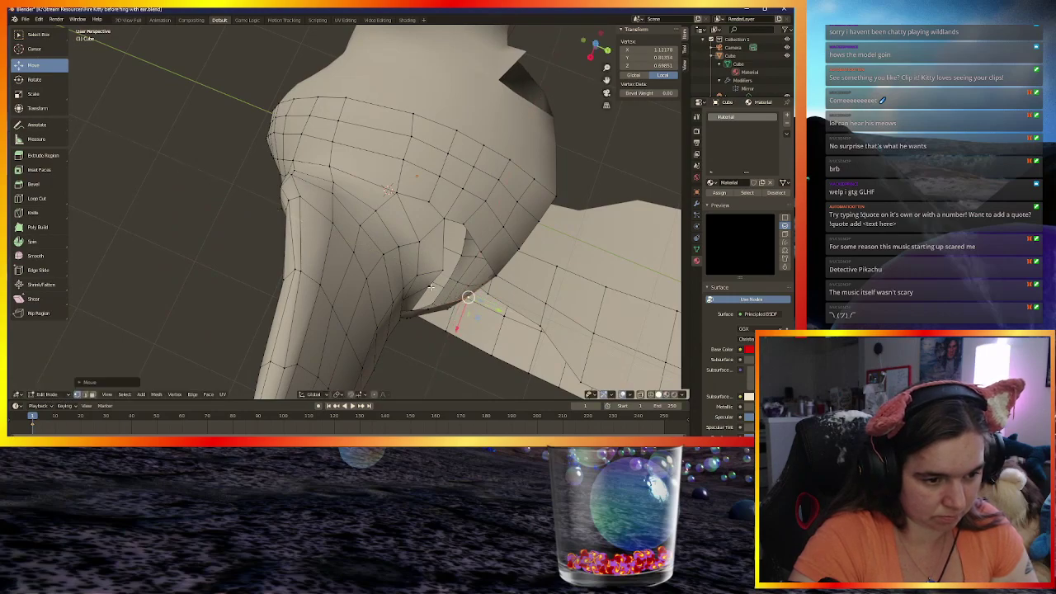
mouse_move(451, 284)
middle_mouse_down()
mouse_move(443, 236)
mouse_move(406, 228)
mouse_move(428, 223)
middle_mouse_up()
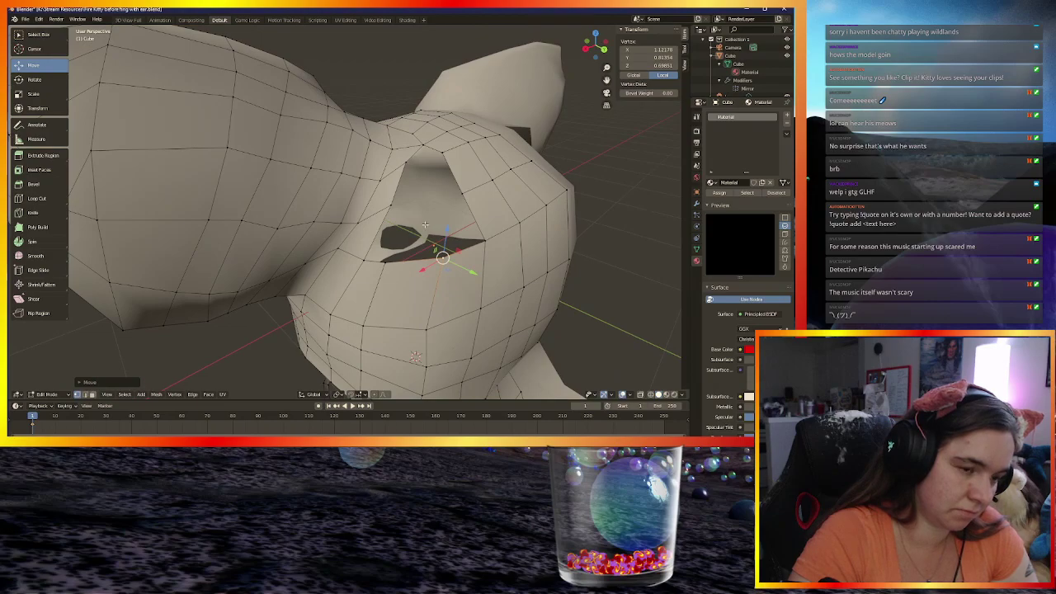
left_click(405, 160)
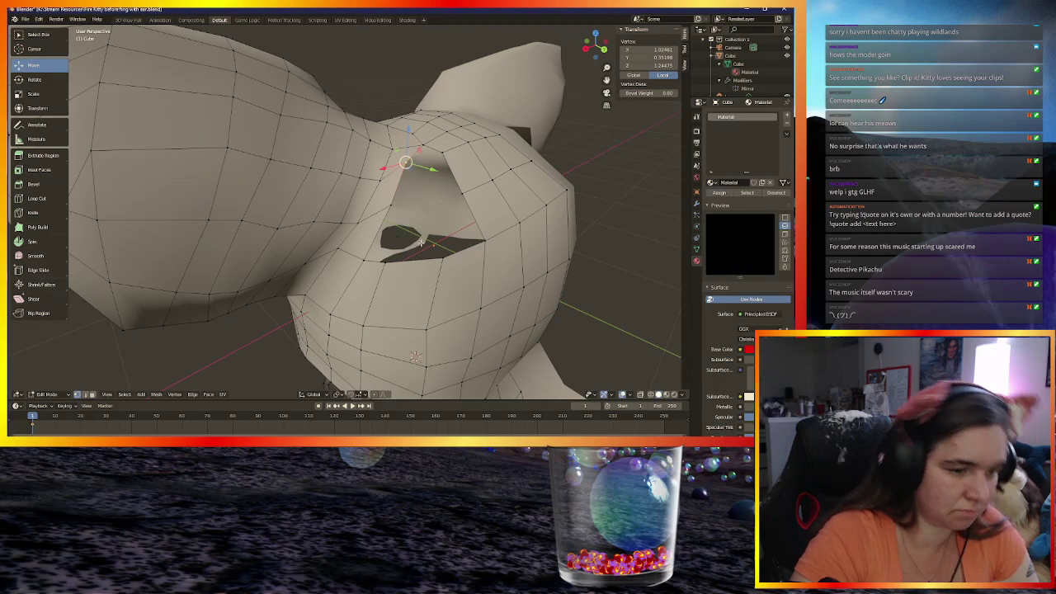
key("g")
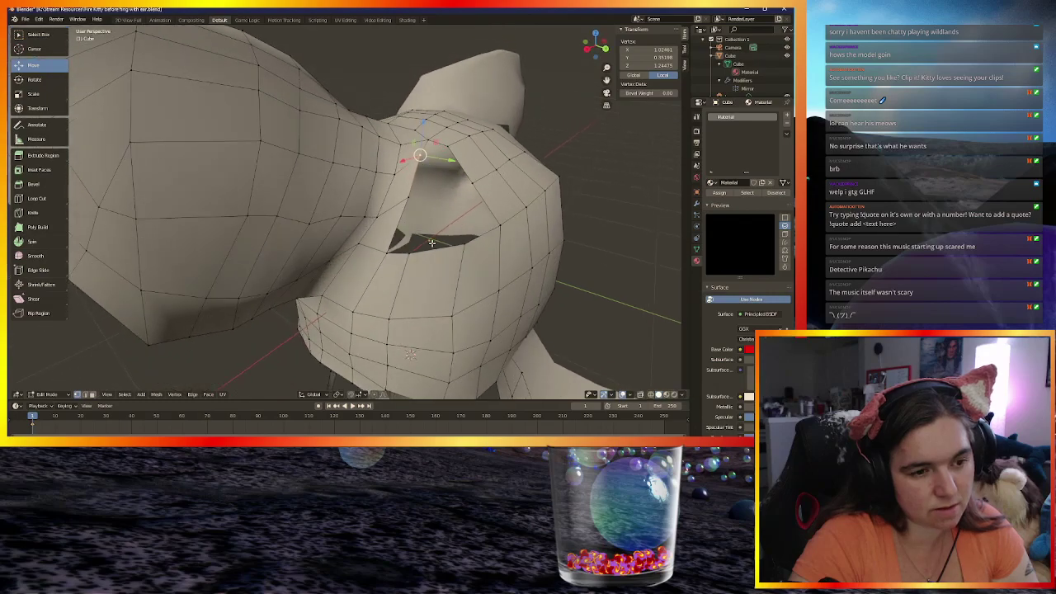
left_click(423, 245)
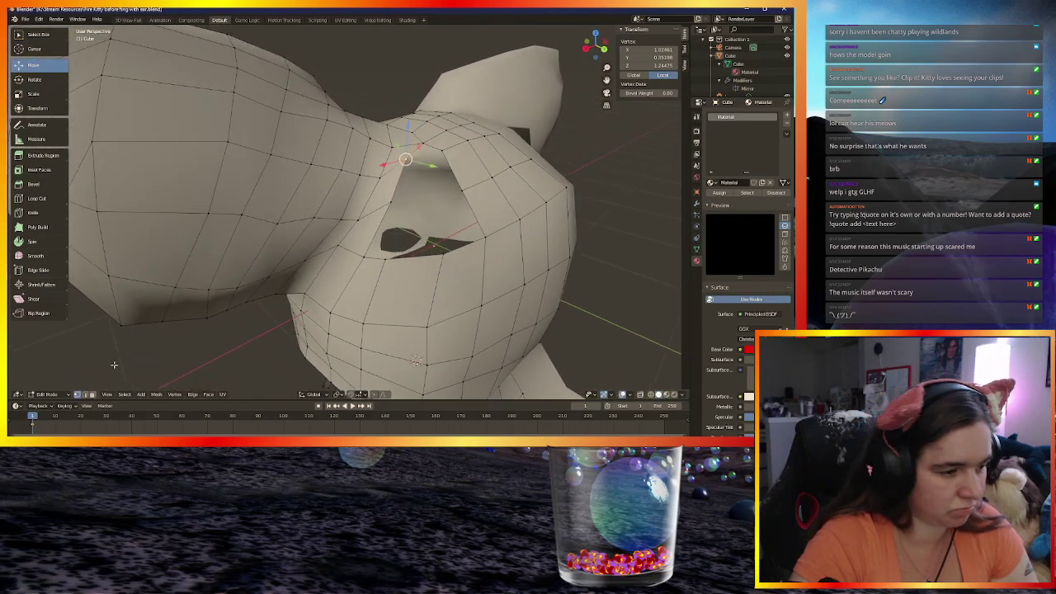
Extrude the ear-side border edge of the gap twice towards the head to form a strip of two faces
key("alt+a")
left_click(384, 225)
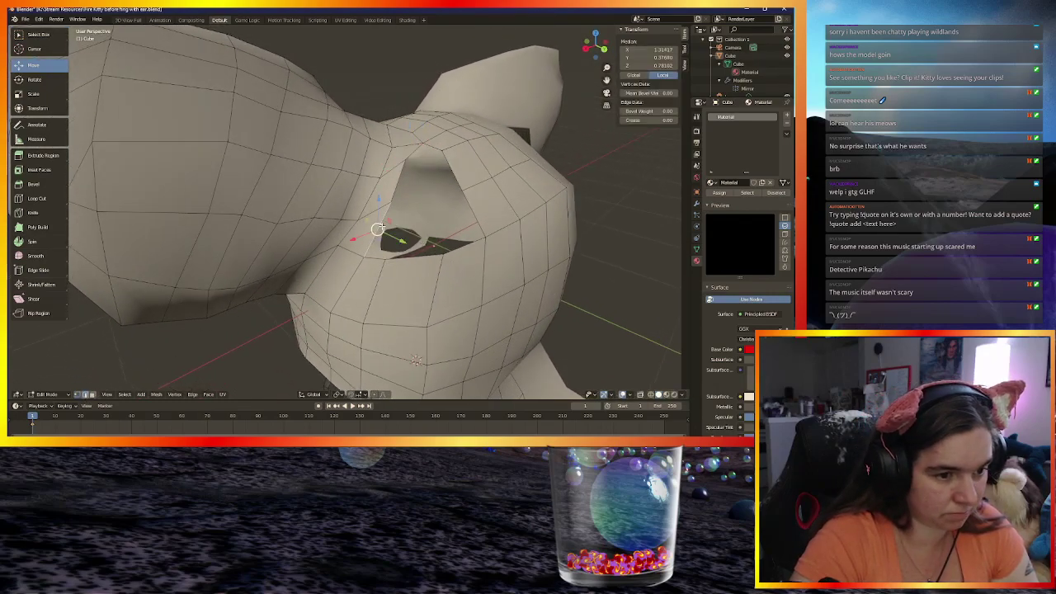
key("g")
left_click(434, 222)
key("e")
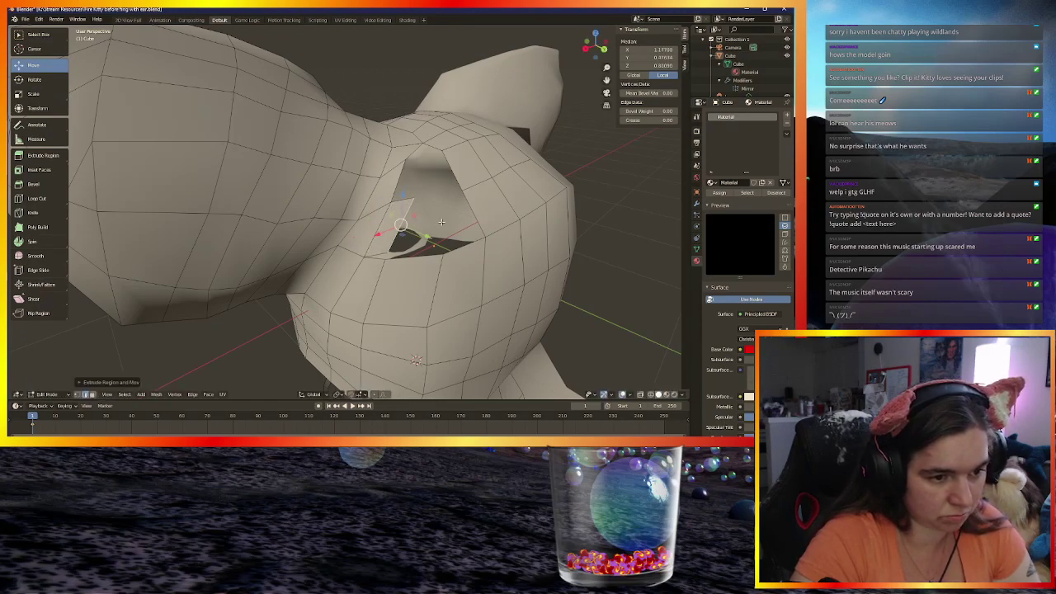
right_click(486, 217)
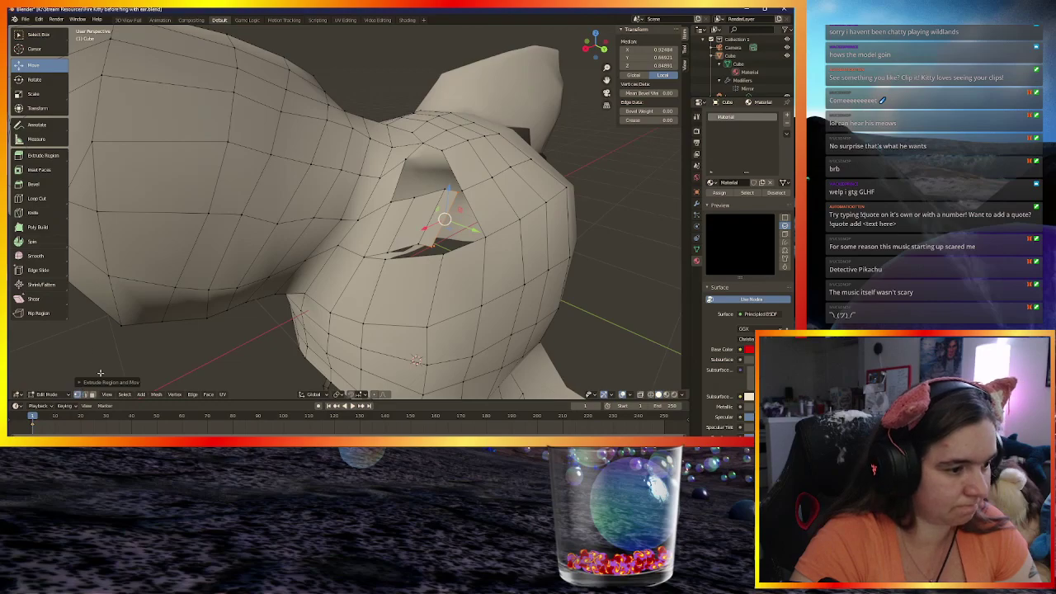
Merge the lower vertices at both ends of the new strip with the adjacent head border vertices, using At Last
left_click(385, 250)
left_click(388, 253, "shift")
key("m")
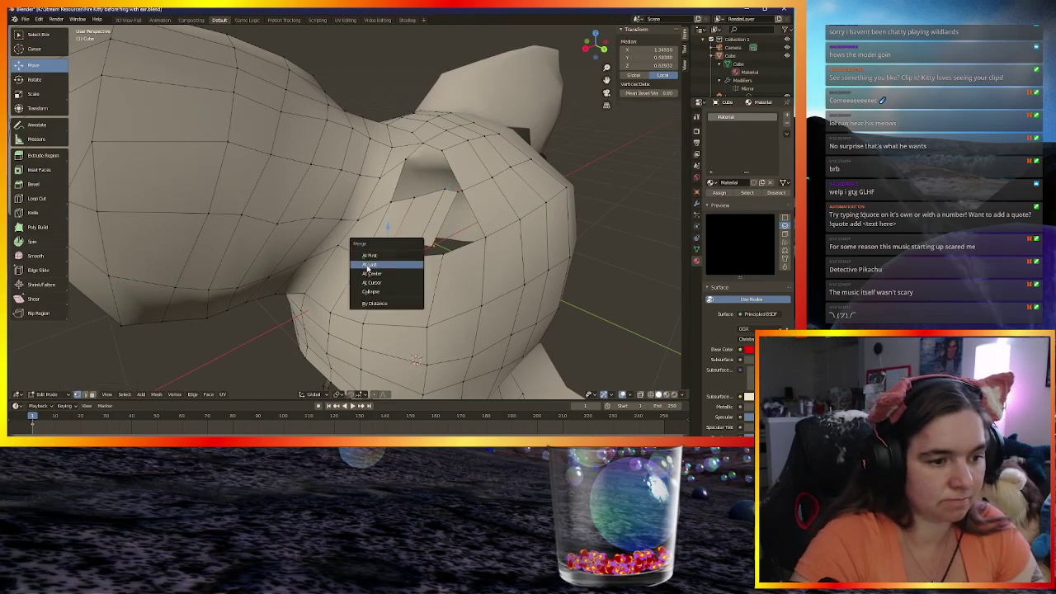
left_click(369, 265)
left_click(419, 245)
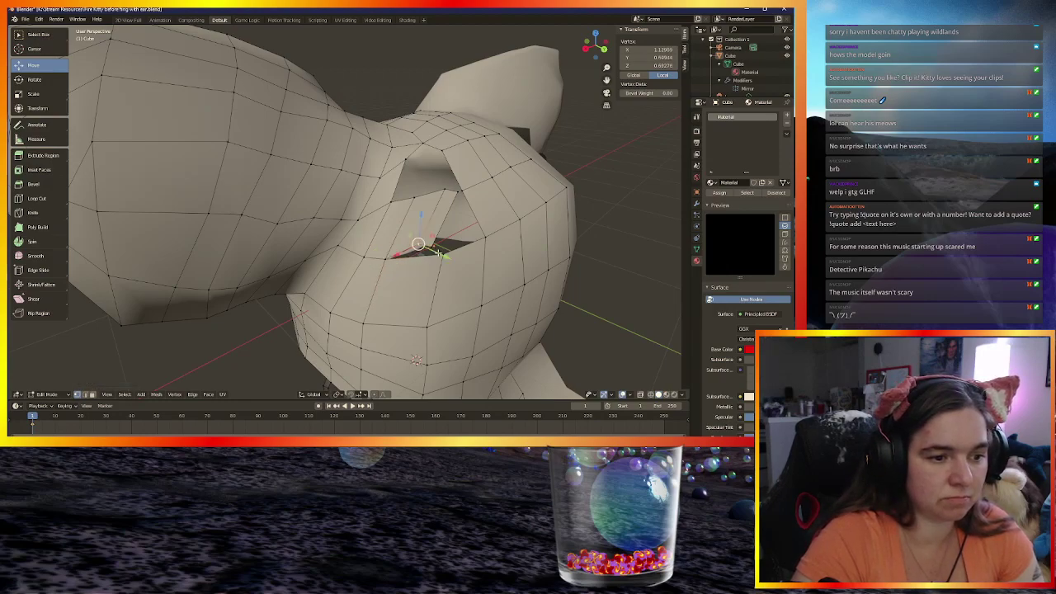
left_click(431, 247)
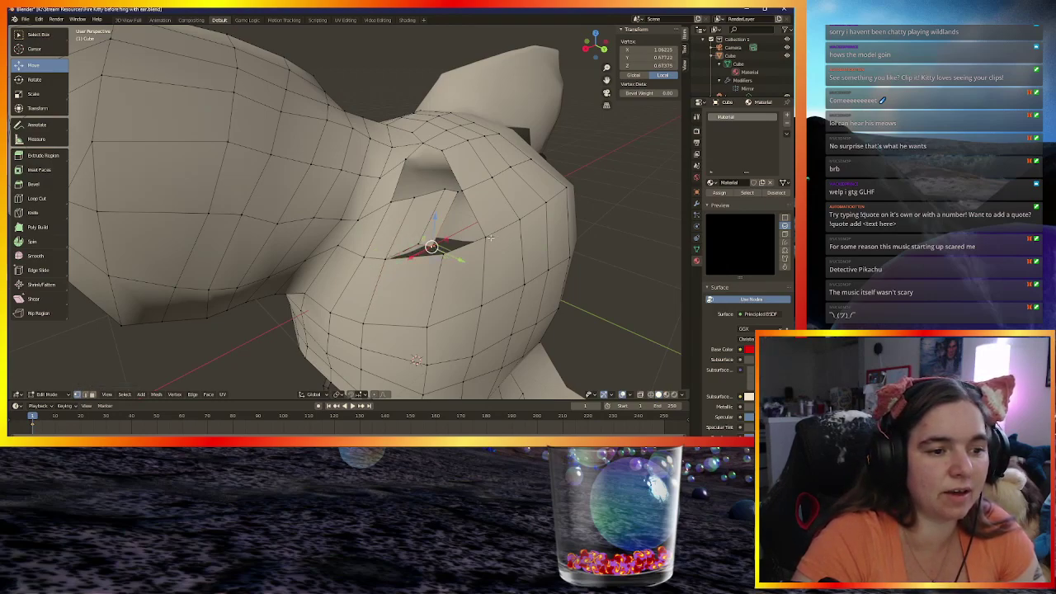
left_click(485, 236, "shift")
key("m")
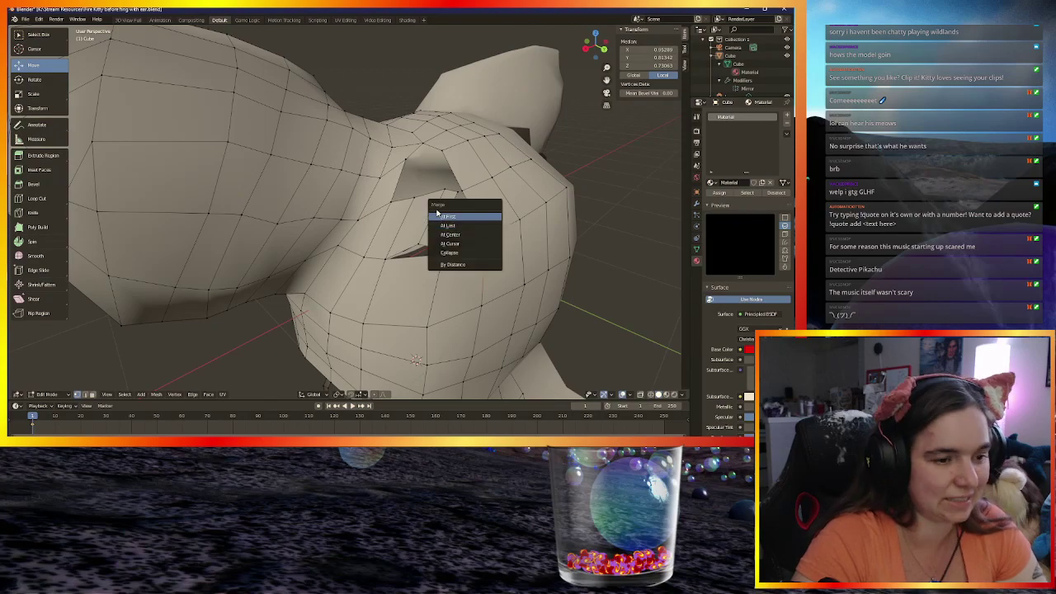
left_click(447, 225)
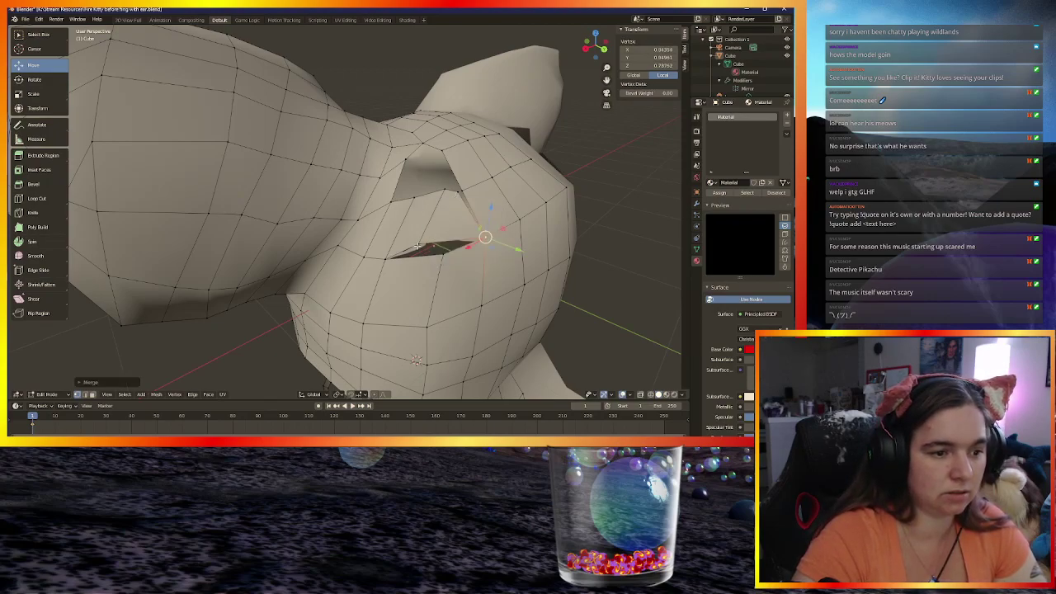
Merge the strip's lower middle vertex and its upper end vertex with the neighbouring head border vertices
left_click(416, 245)
left_click(479, 250, "shift")
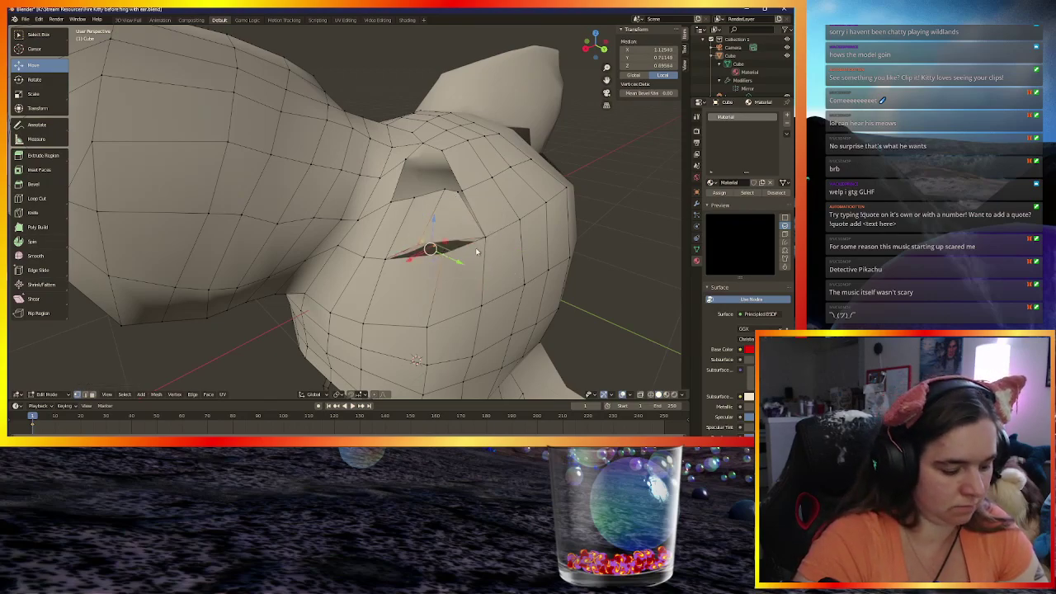
key("m")
left_click(449, 252)
left_click(459, 191)
left_click(456, 200, "shift")
key("m")
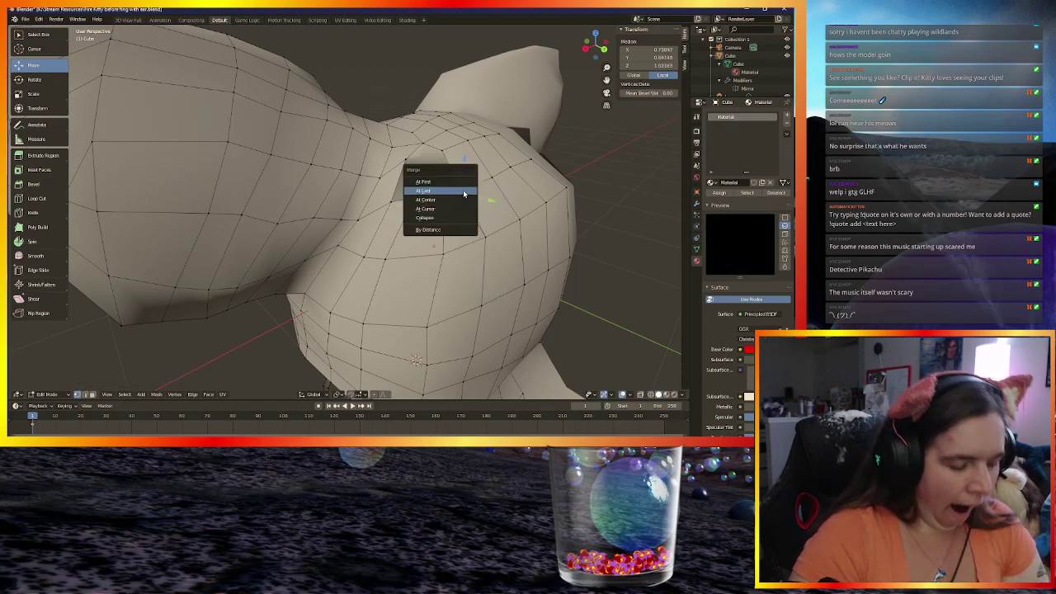
left_click(443, 190)
Shift the strip's upper-edge vertices towards the ear in the X-Z plane with Y locked
left_click(443, 191)
middle_click_drag(443, 191, 394, 180)
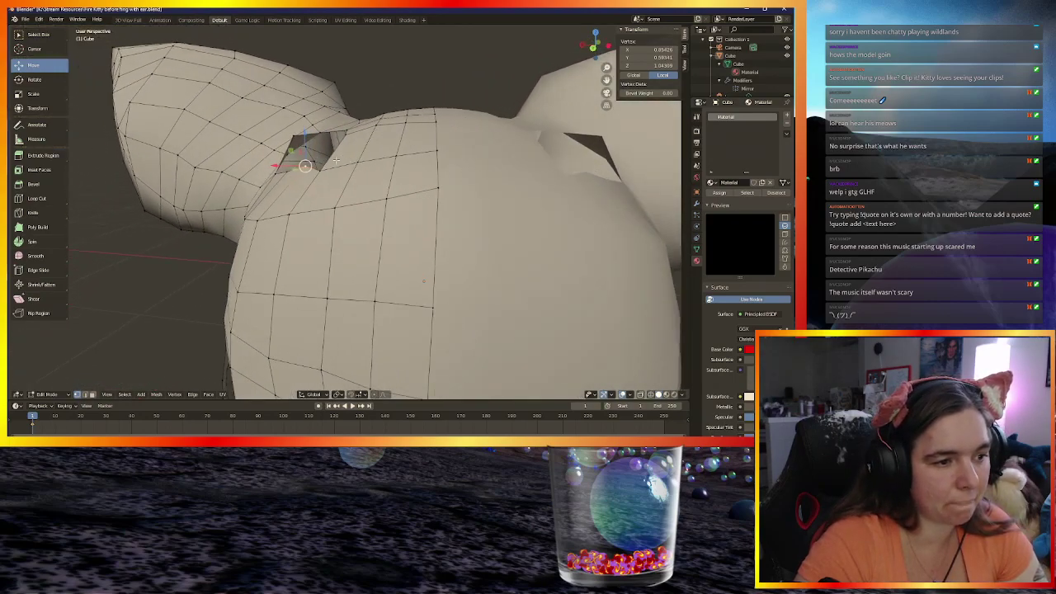
key("g")
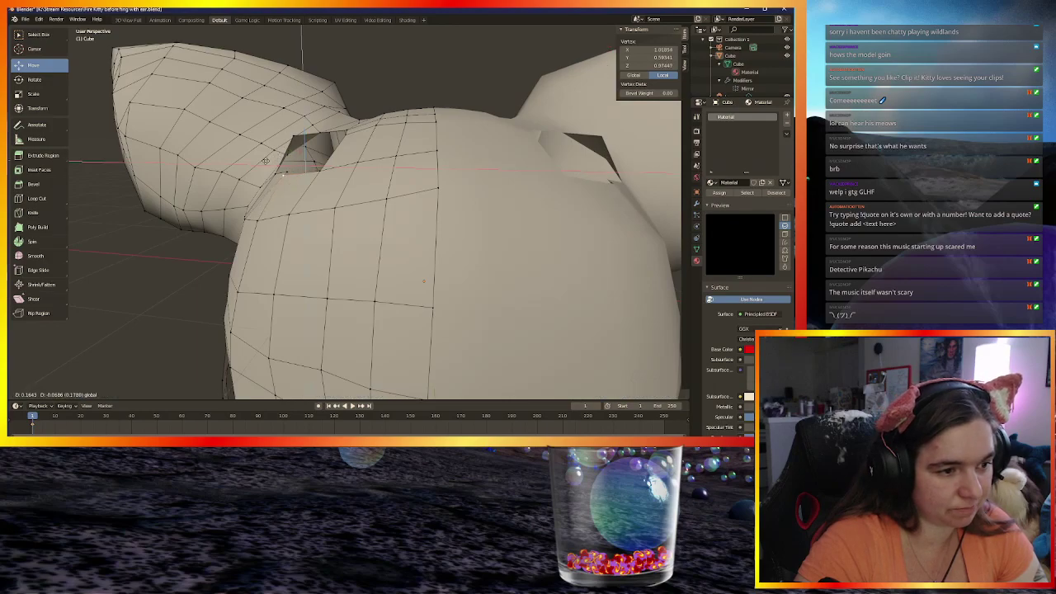
left_click(272, 163)
Adjust three successive vertices along the strip's upper edge in the Y-Z plane with X locked, following the head's curve
middle_click_drag(272, 164, 483, 153)
left_click(466, 157)
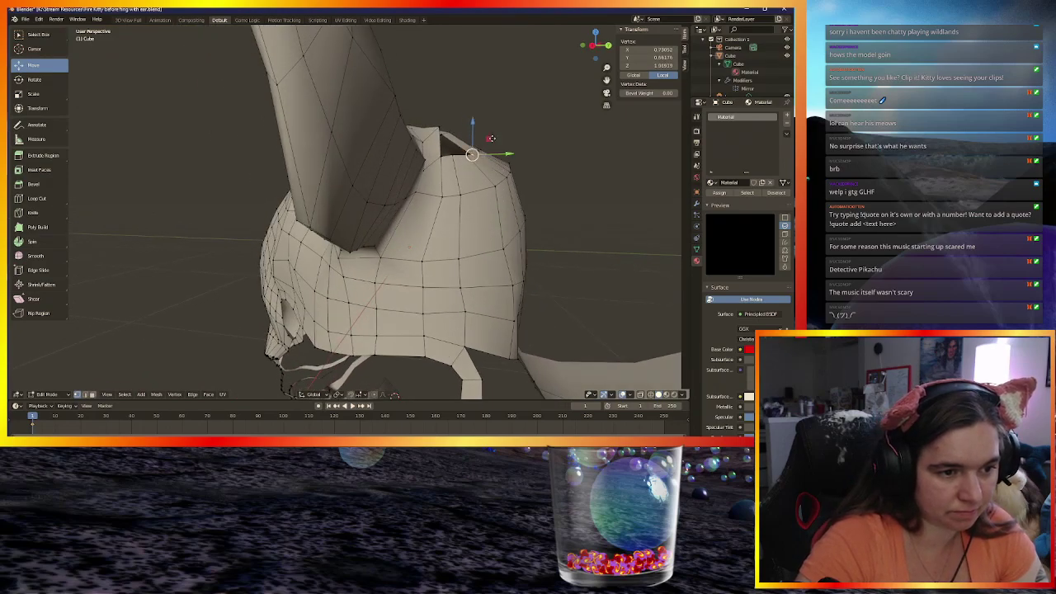
key("g")
key("shift+x")
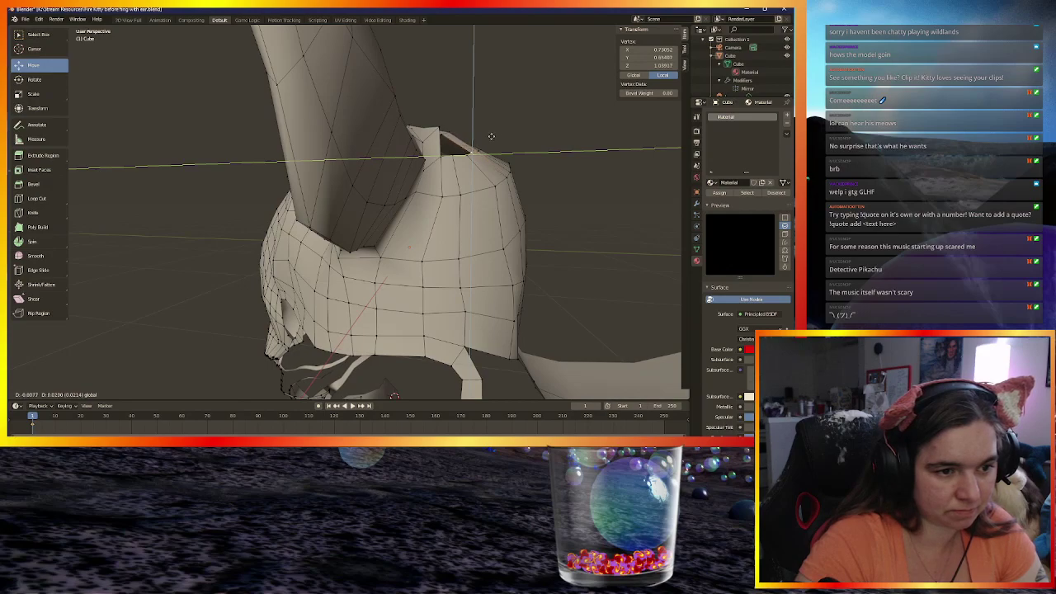
right_click(498, 134)
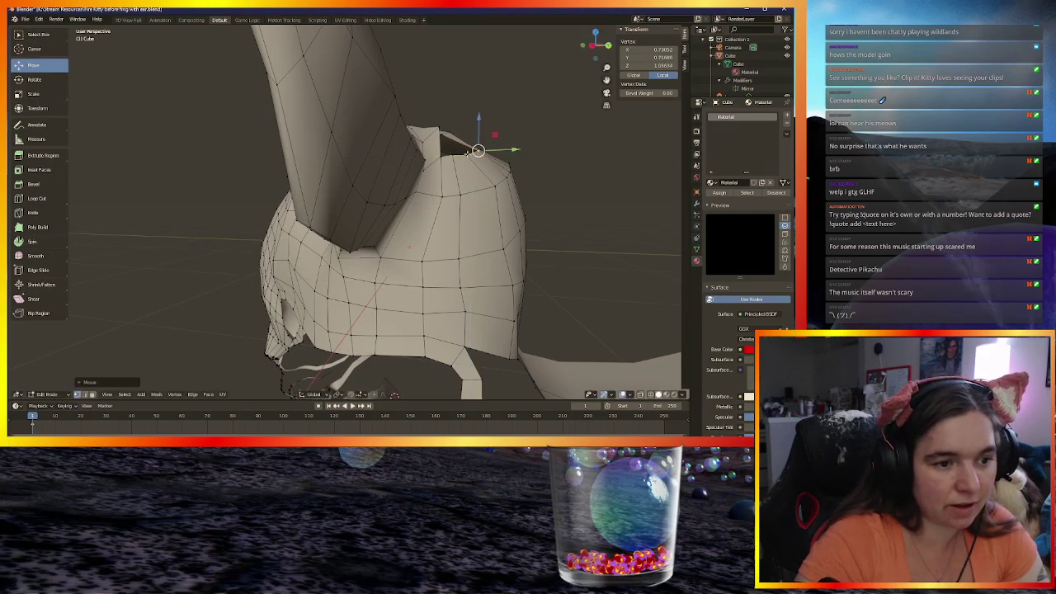
key("g")
key("shift+x")
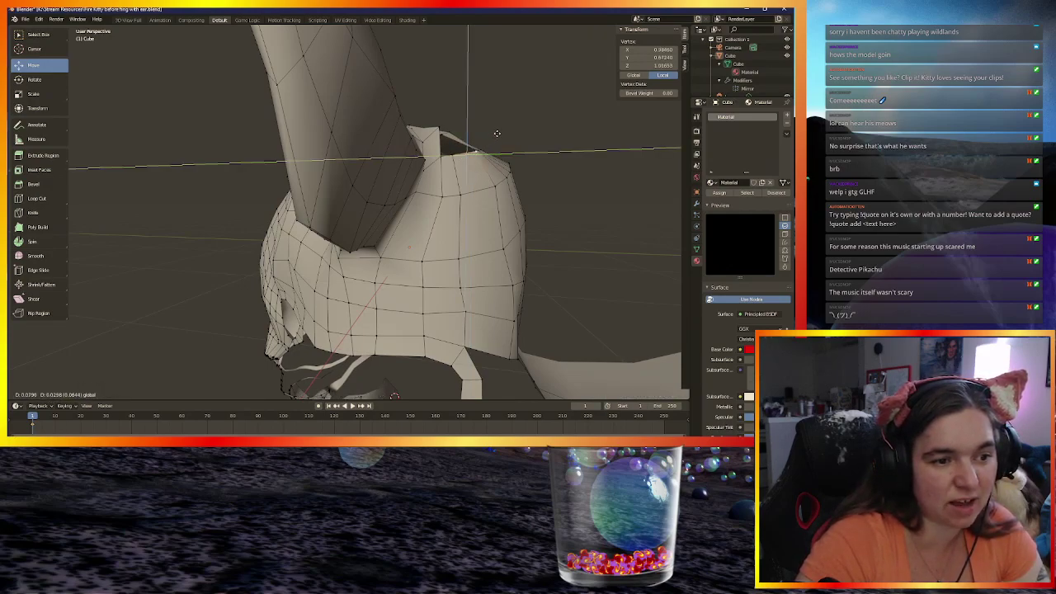
left_click(497, 133)
middle_click_drag(449, 159, 499, 172)
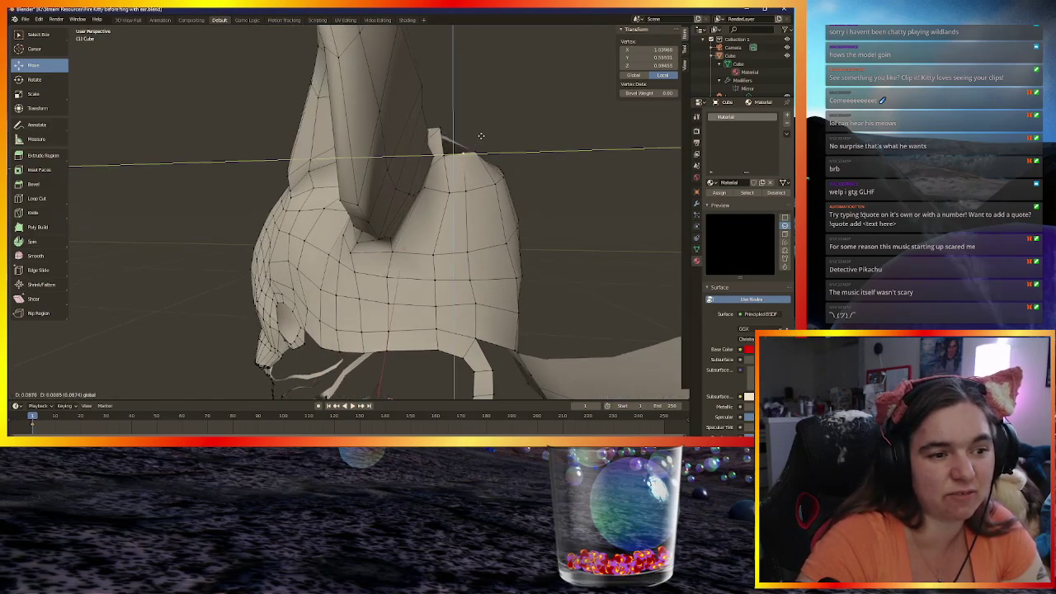
left_click(481, 137)
Move the strip's upper-edge vertex nearest the ear outward towards the ear base
middle_click_drag(480, 136, 395, 161)
left_click_drag(313, 147, 280, 151)
middle_click_drag(280, 151, 390, 170)
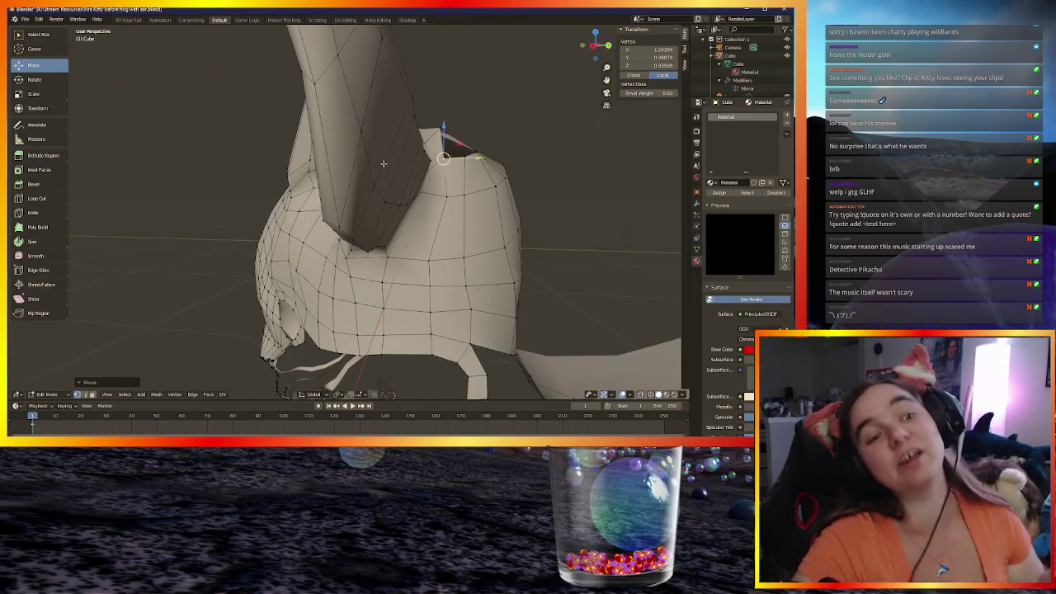
Rip the vertex at the gap's upper corner and raise it in the X-Z plane with Y locked
middle_click_drag(552, 141, 522, 157)
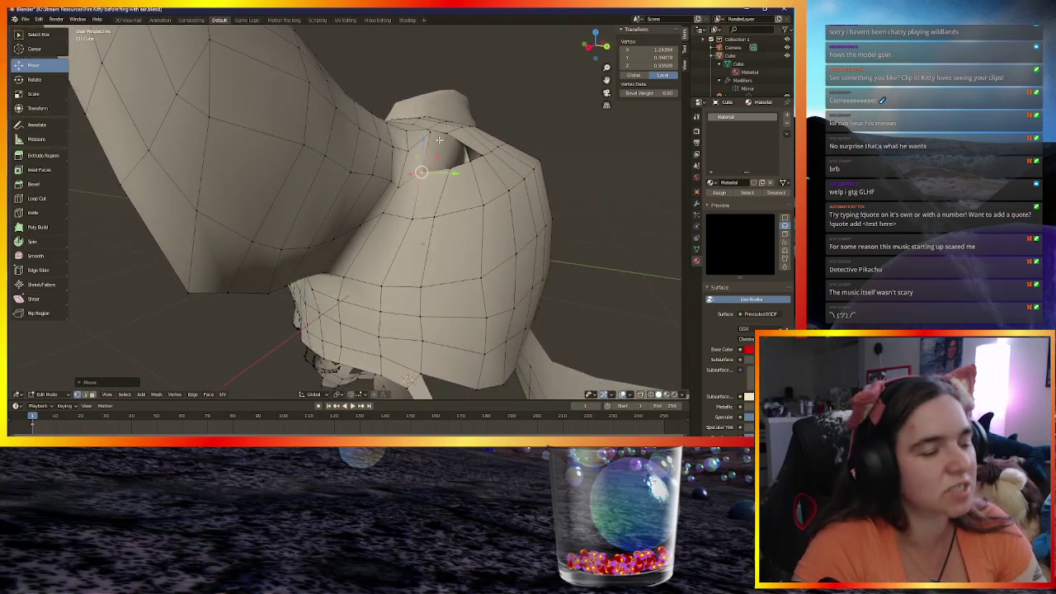
middle_click_drag(439, 141, 389, 173)
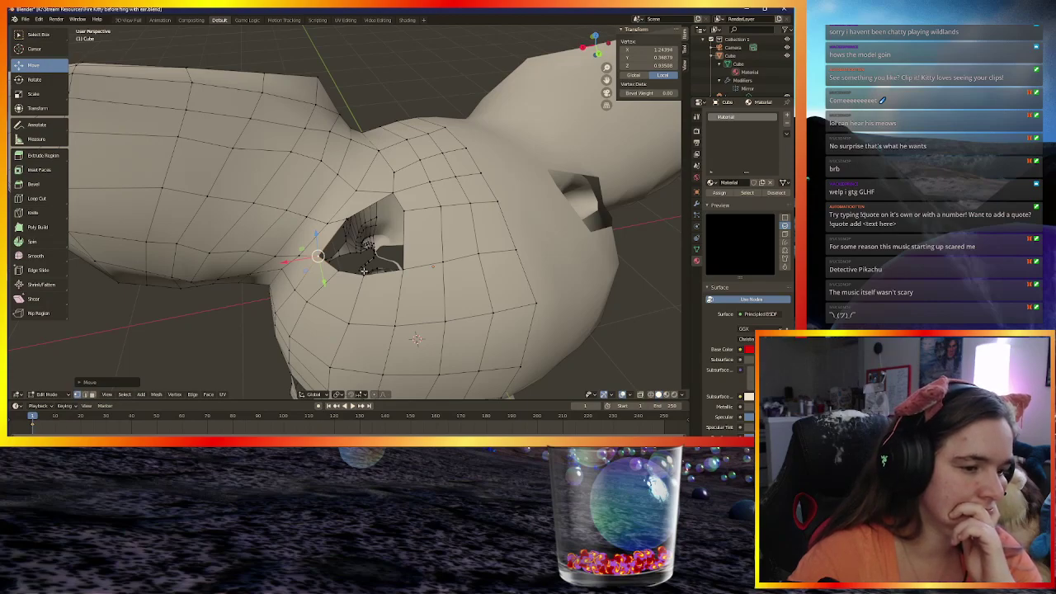
middle_click_drag(393, 255, 429, 249)
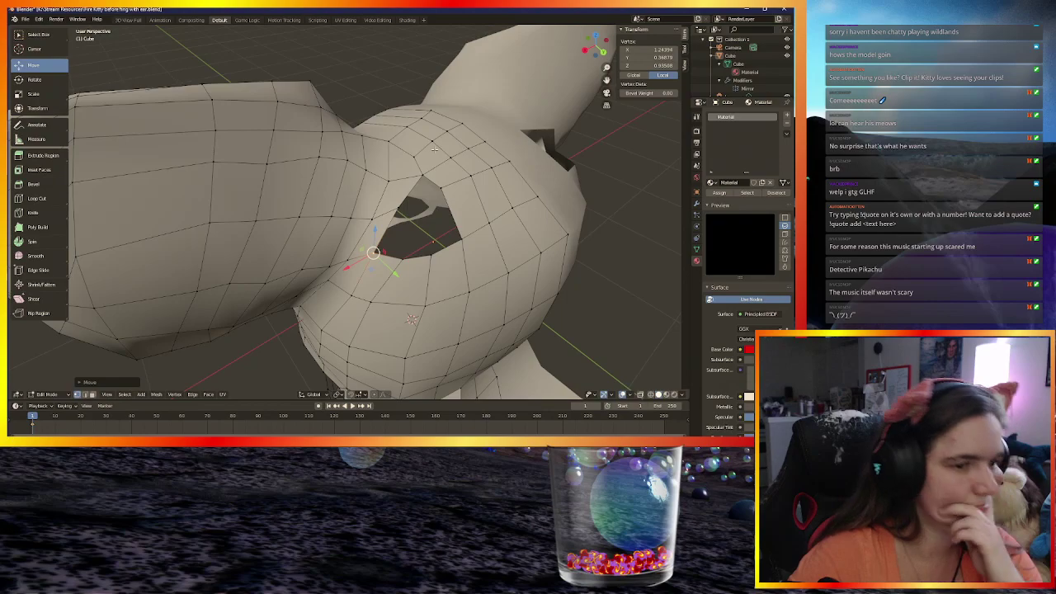
middle_click_drag(438, 175, 388, 200)
left_click(377, 201)
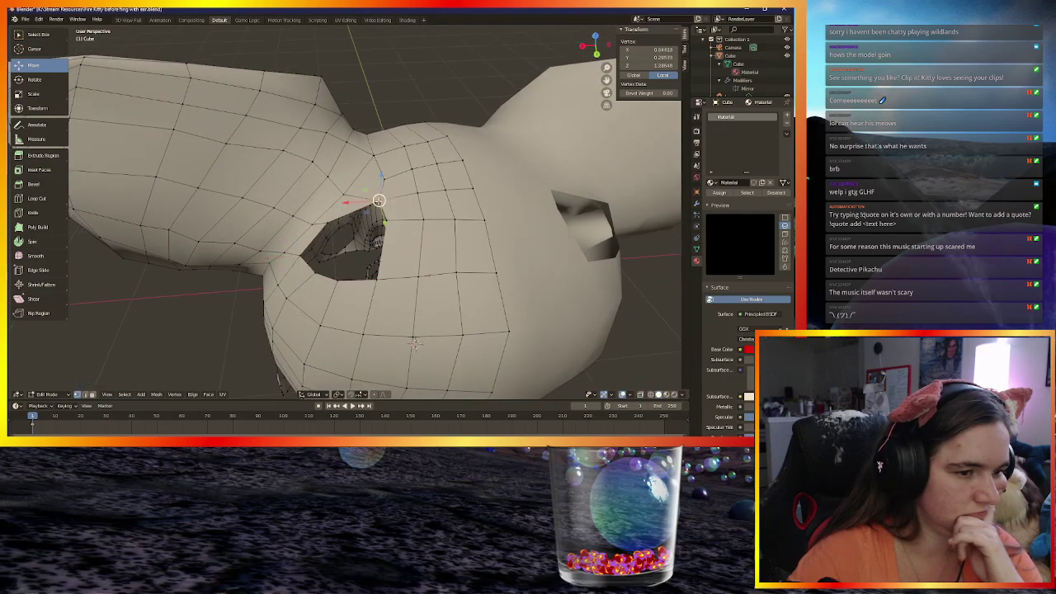
left_click(157, 394)
mouse_move(171, 395)
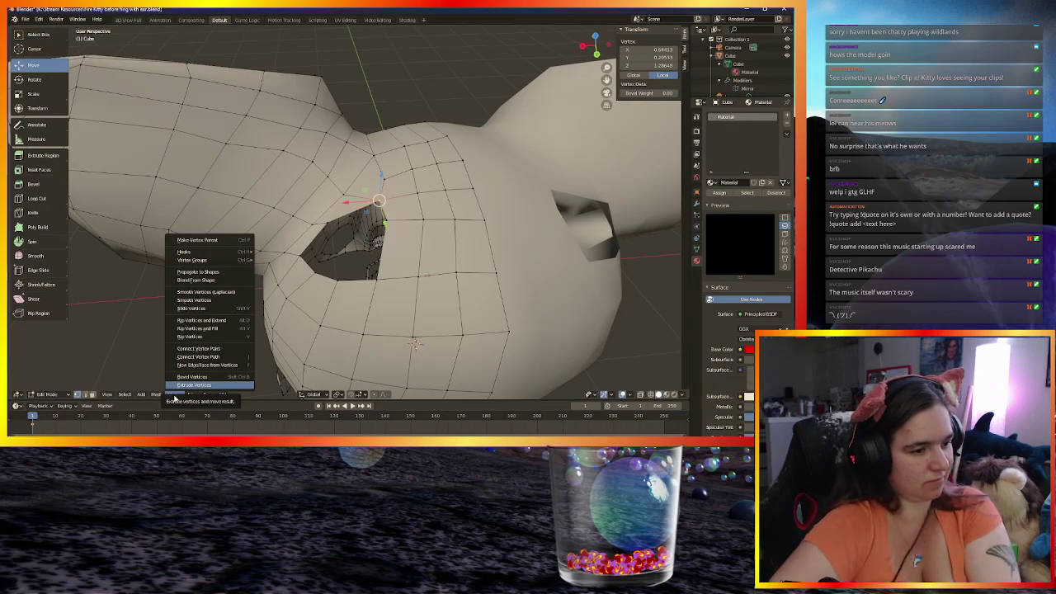
left_click(221, 337)
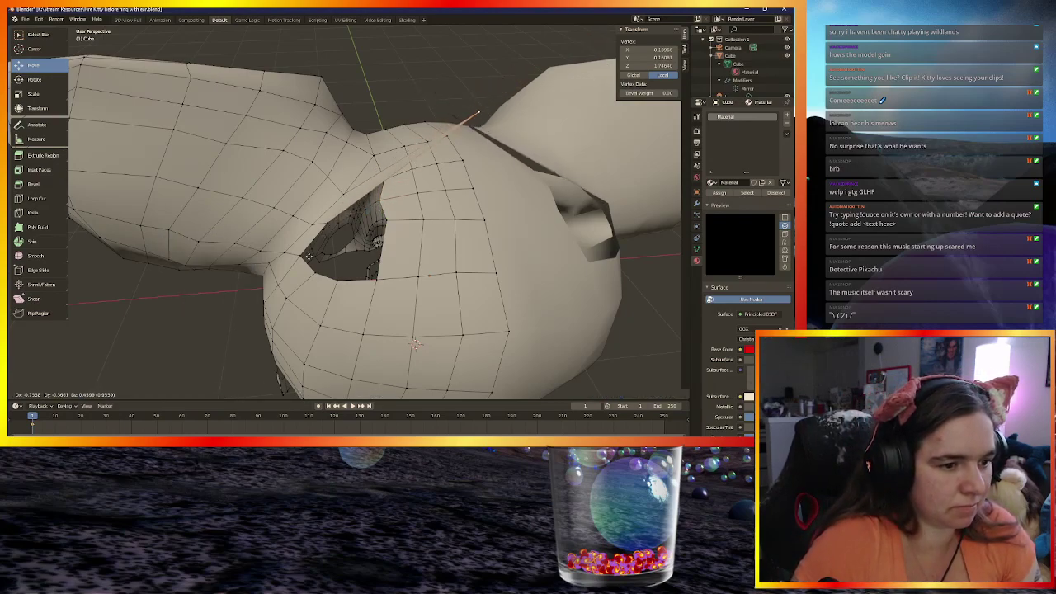
left_click(206, 339)
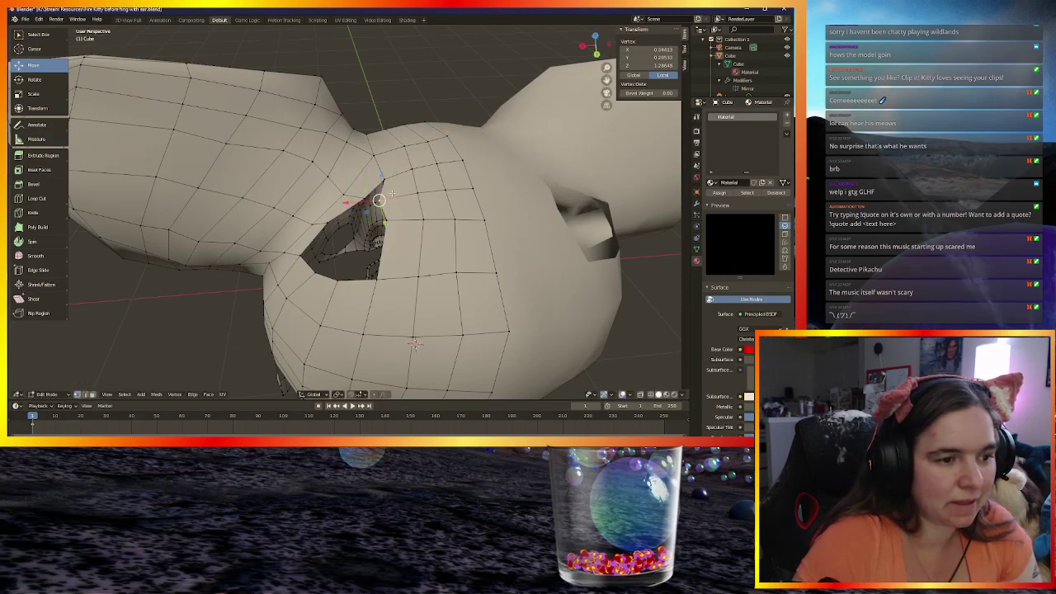
key("g")
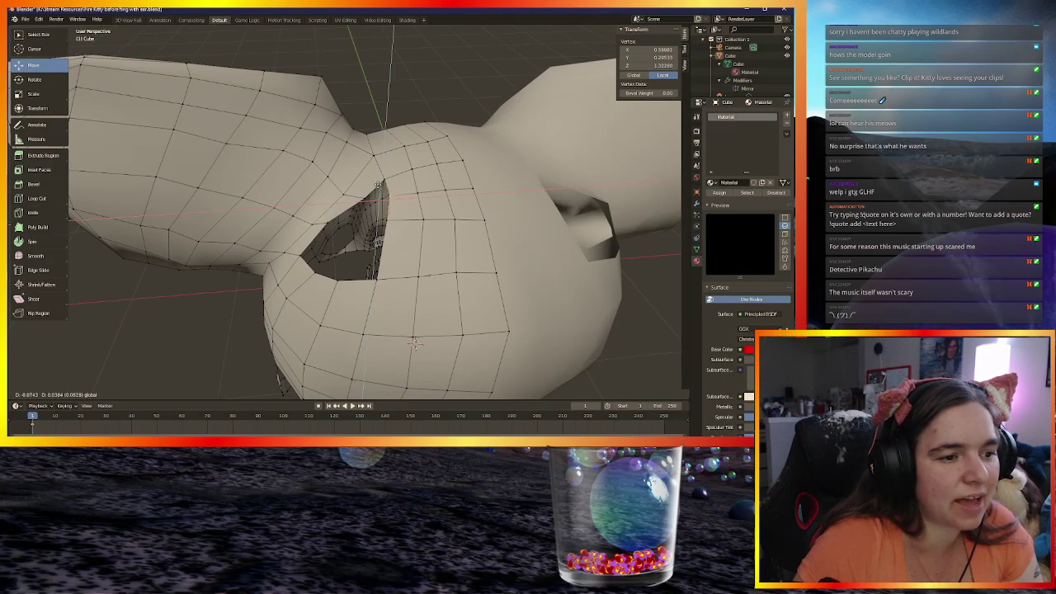
left_click(379, 187)
Examine the remaining ear gap and the overall head, ear and body shape from several angles
middle_click_drag(410, 241, 444, 239)
middle_click_drag(409, 188, 418, 168)
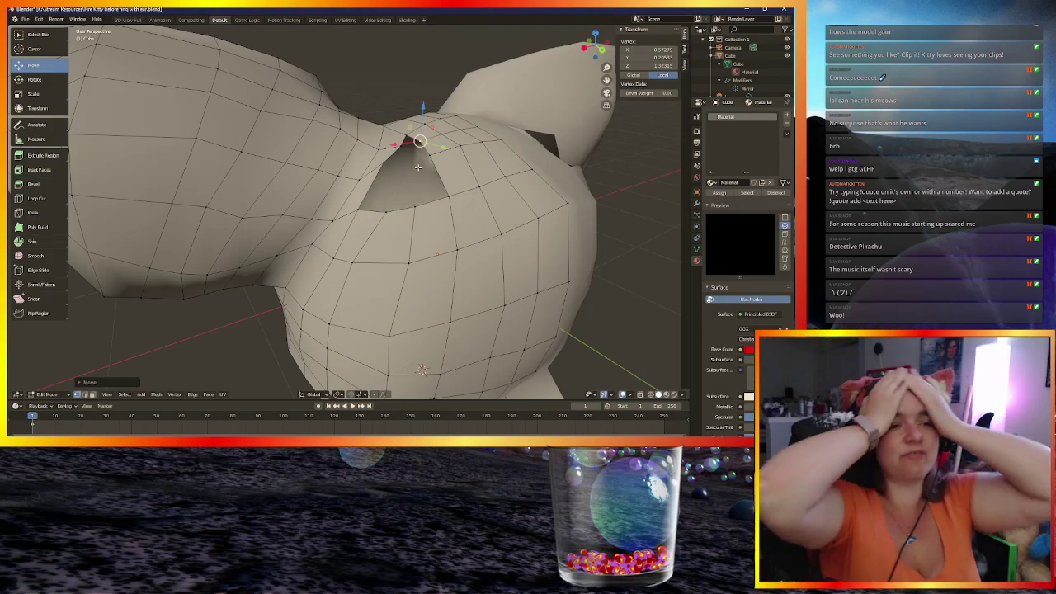
middle_click_drag(419, 165, 499, 177)
scroll(499, 178, "down", 6)
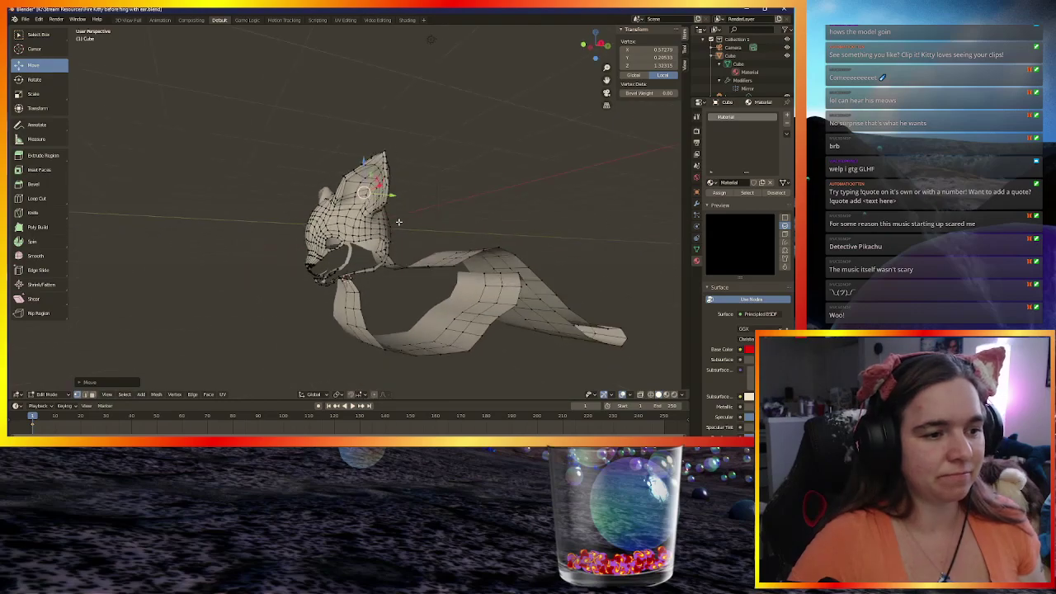
scroll(364, 184, "up", 2)
middle_click_drag(364, 183, 308, 255)
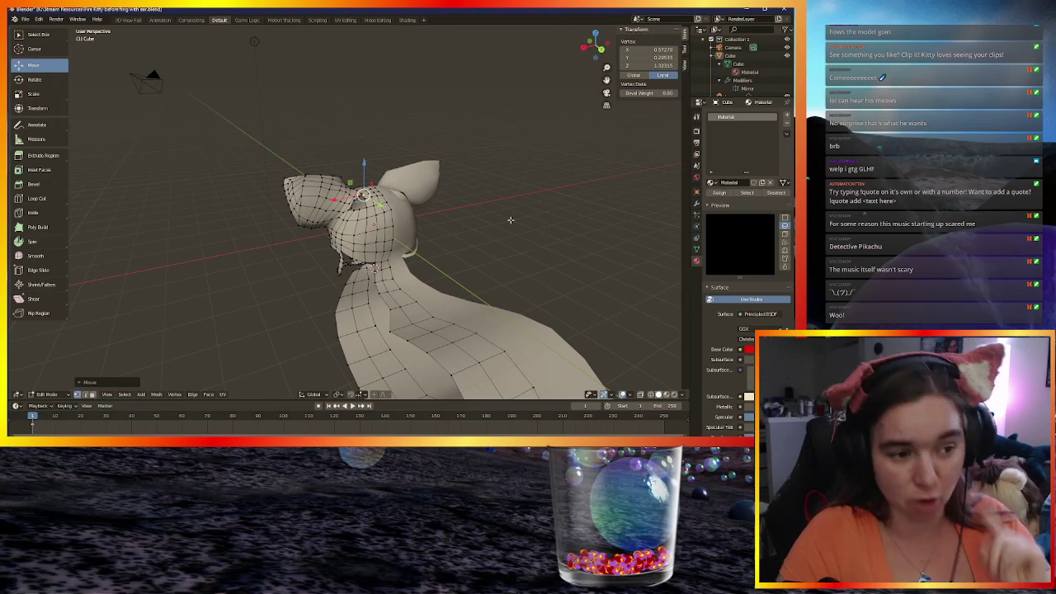
middle_click_drag(355, 247, 83, 43)
scroll(294, 222, "up", 2)
middle_click_drag(294, 222, 384, 186)
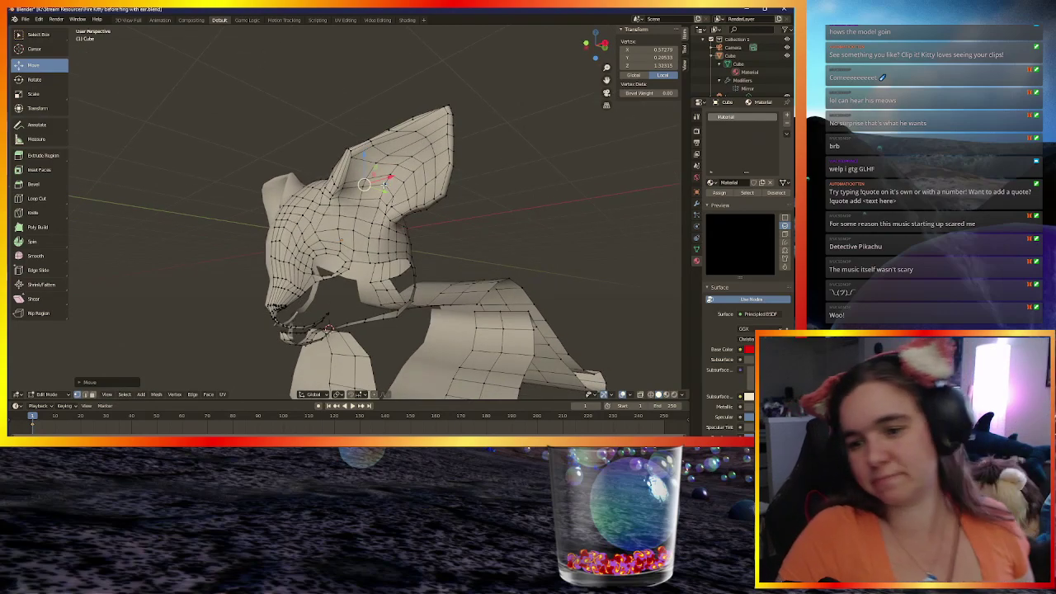